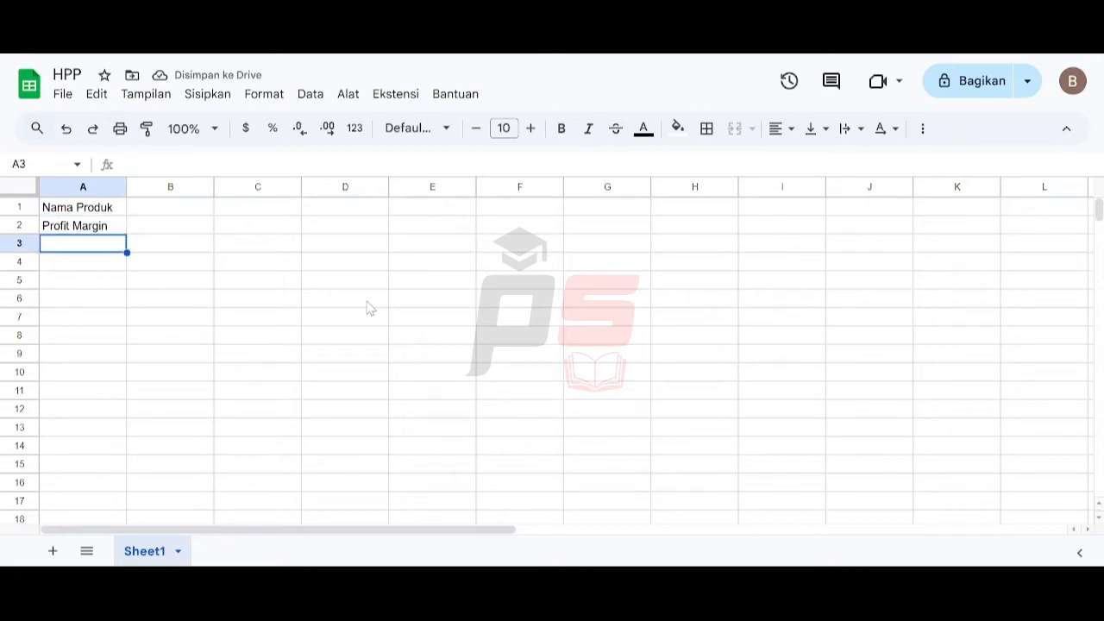
- Enter the labels Biaya Bahan Baku in A3 and Biaya Tenaga in A4
text(Biaya)
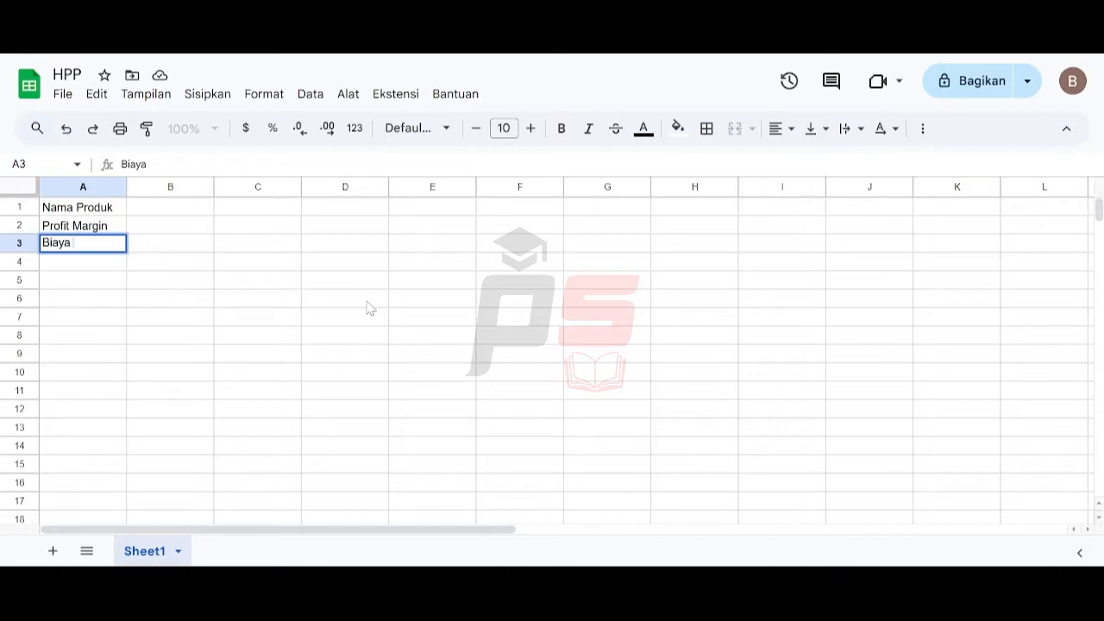
text( Bahan Baku)
key(Return)
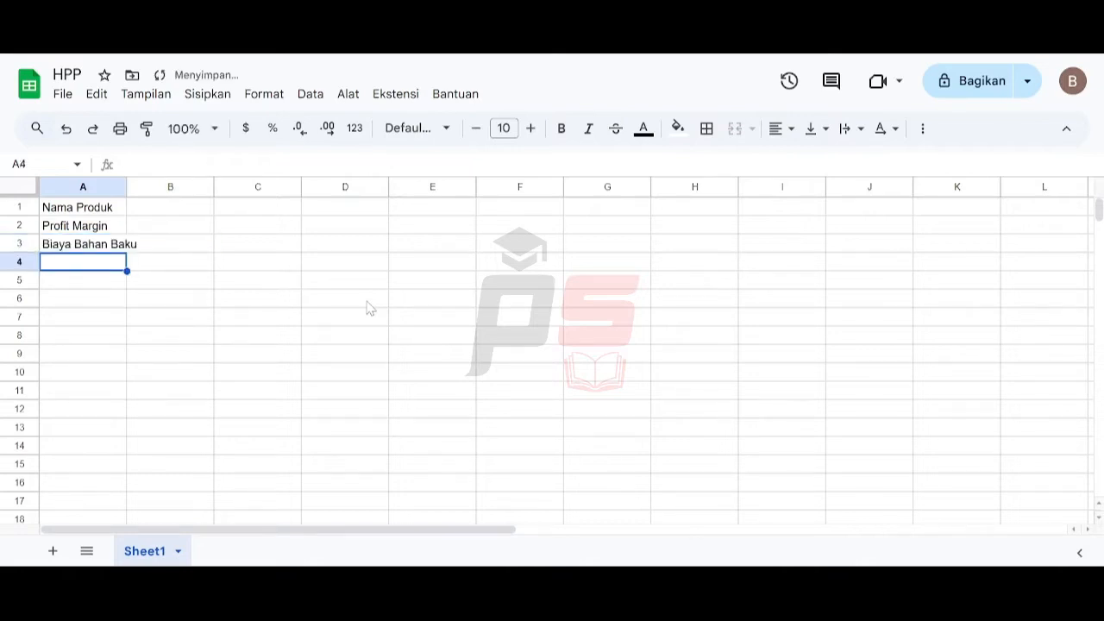
text(Biaya )
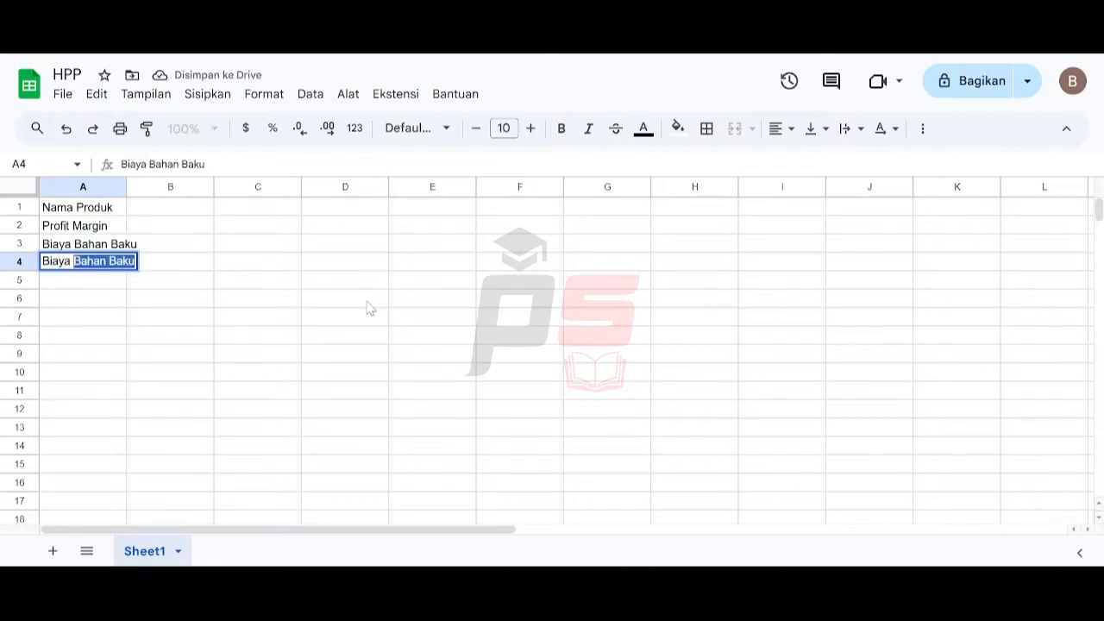
text(Tenaga)
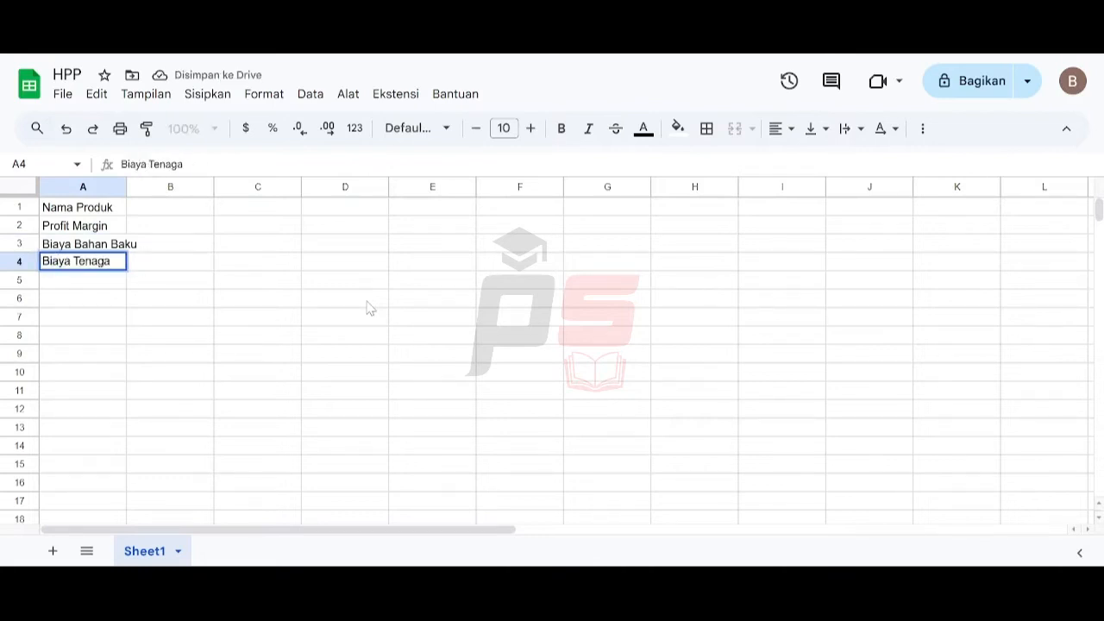
key(Return)
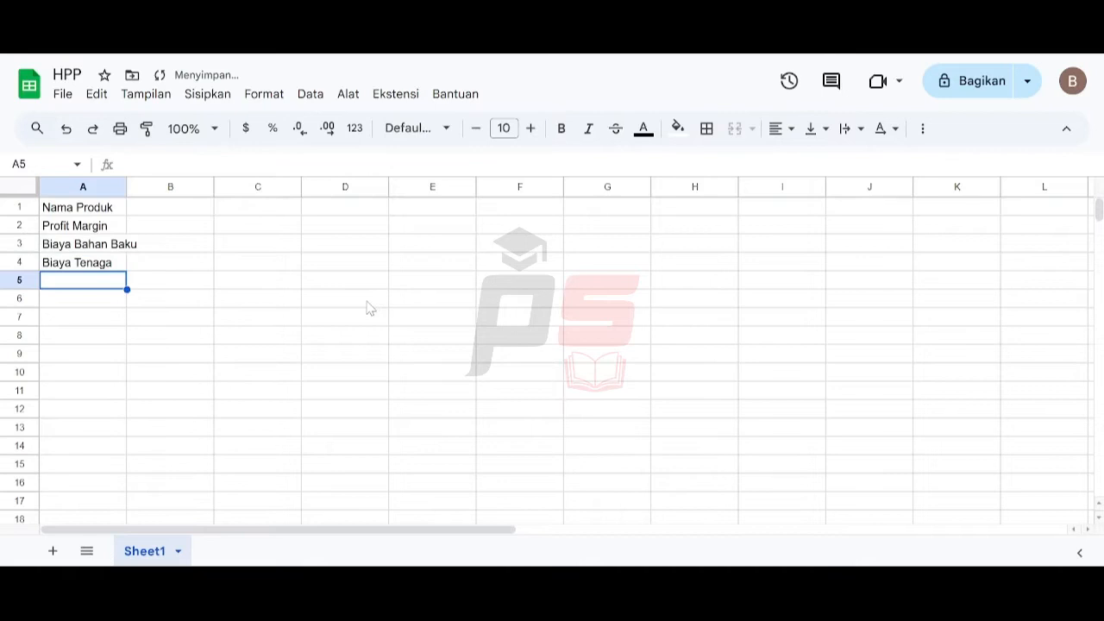
- Enter the labels Biaya Lain-Lain, Profit and Harga Jual in A5 through A7
text(Biaya L)
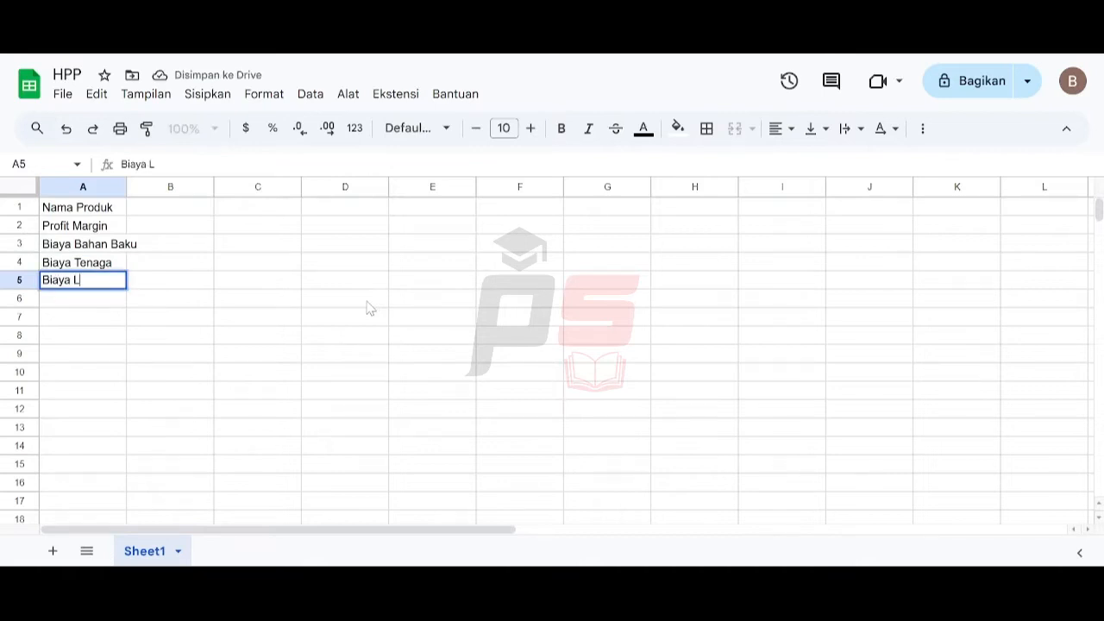
text(ain-Lain)
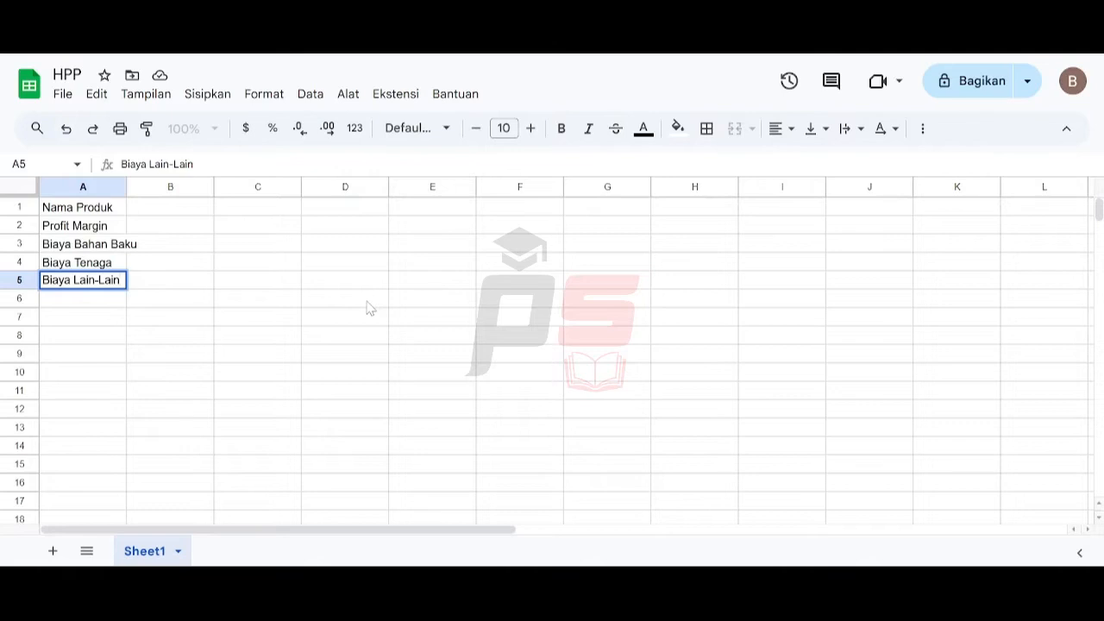
key(Return)
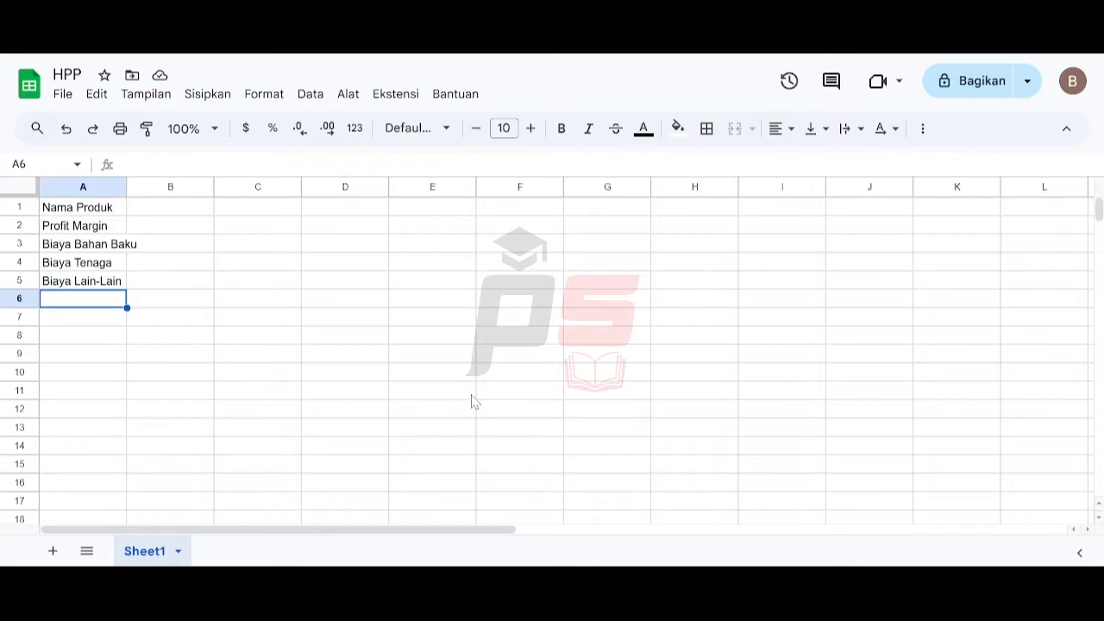
text(Profit)
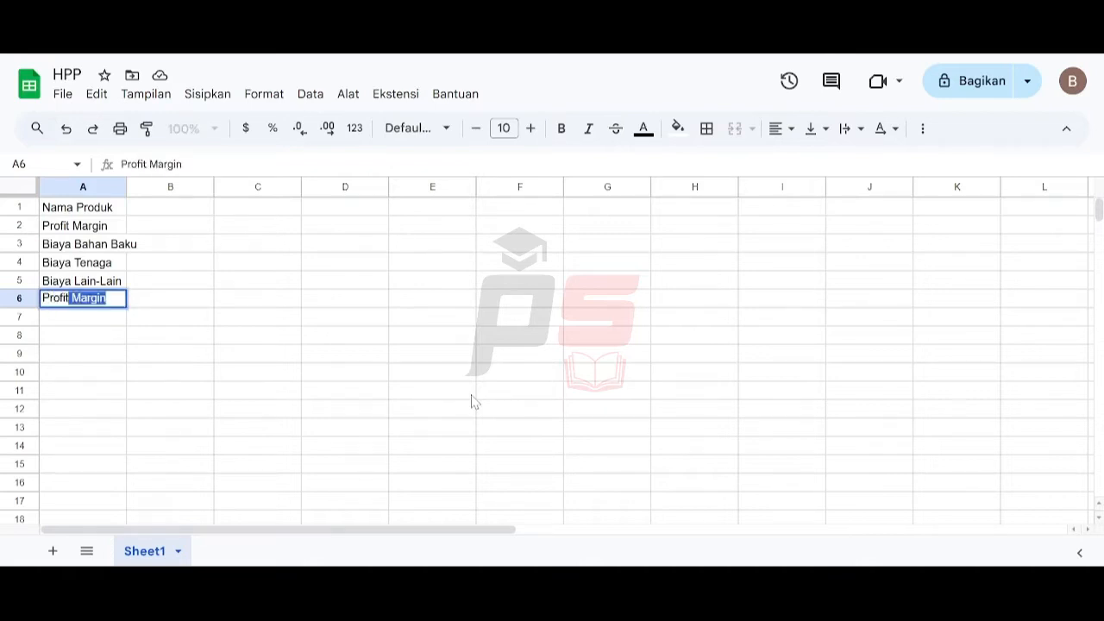
key(Delete)
key(Return)
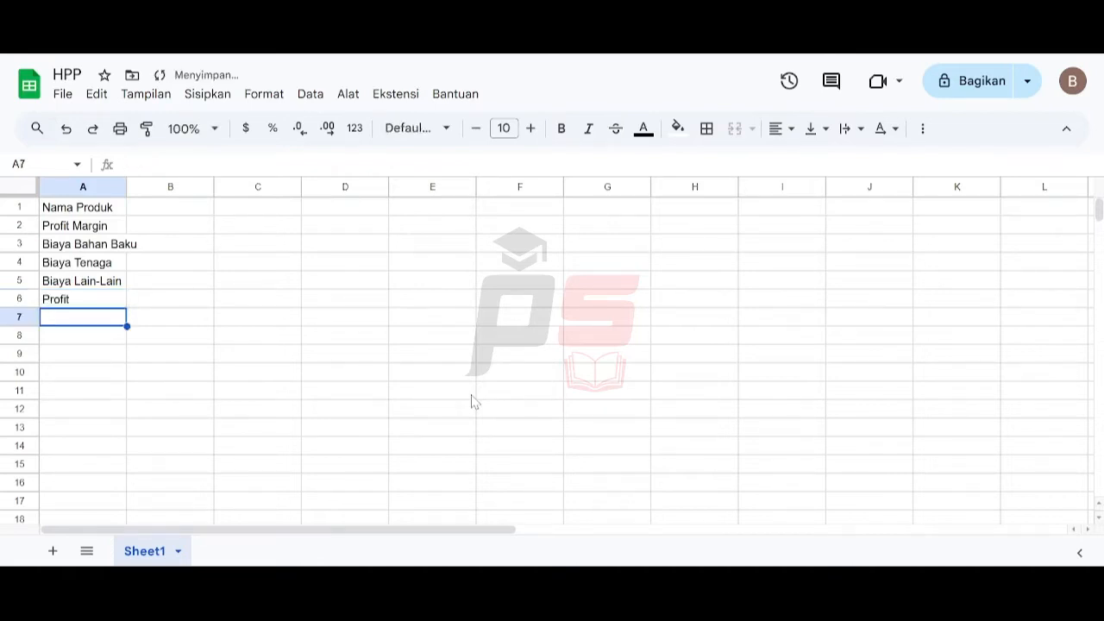
text(Harga )
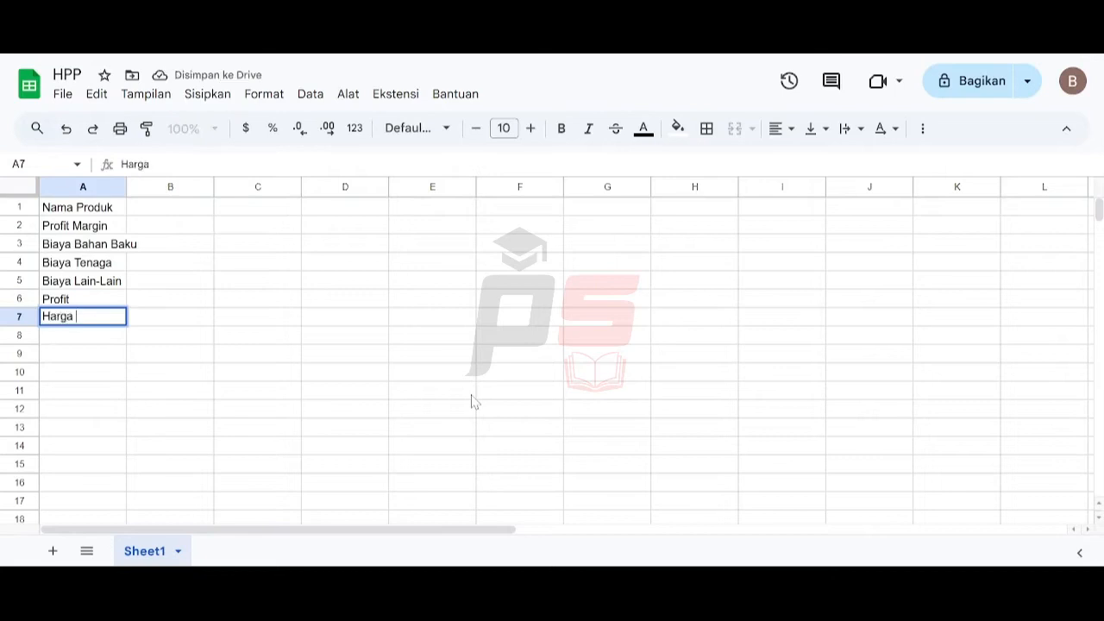
text(Jual)
key(Return)
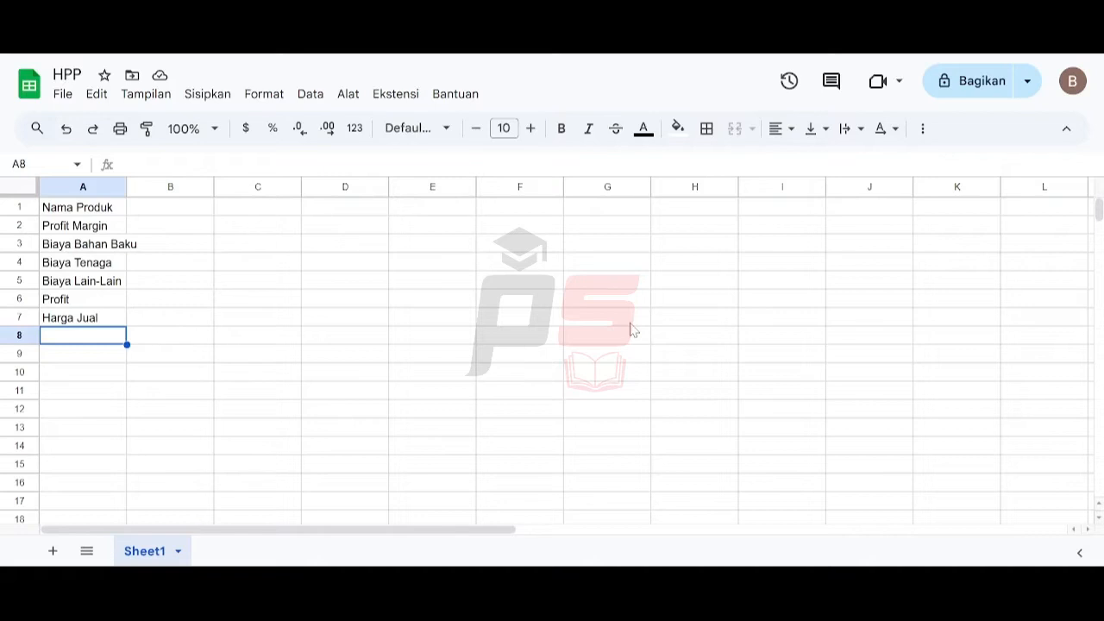
- Delete all unused columns from C to Z
click(250, 186)
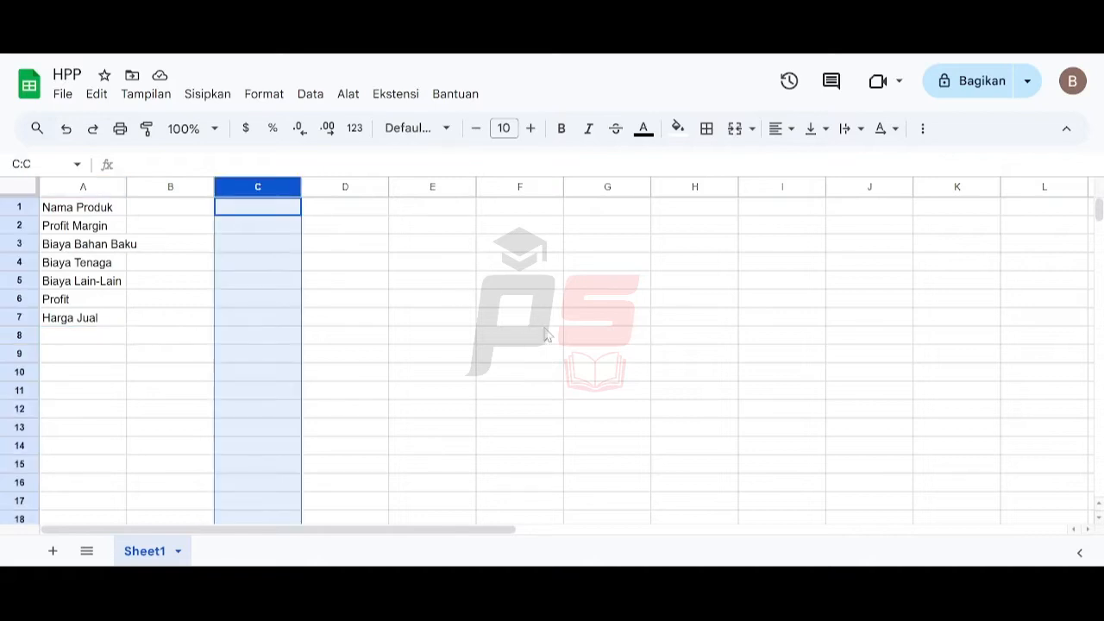
key(ctrl+shift+Right)
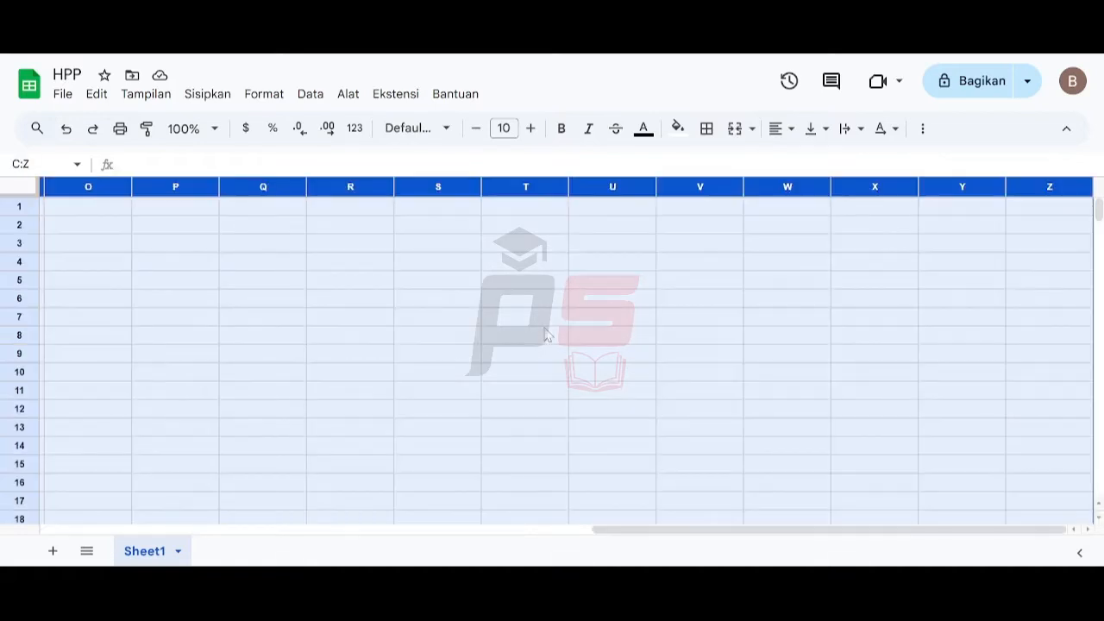
right_click(516, 201)
click(556, 329)
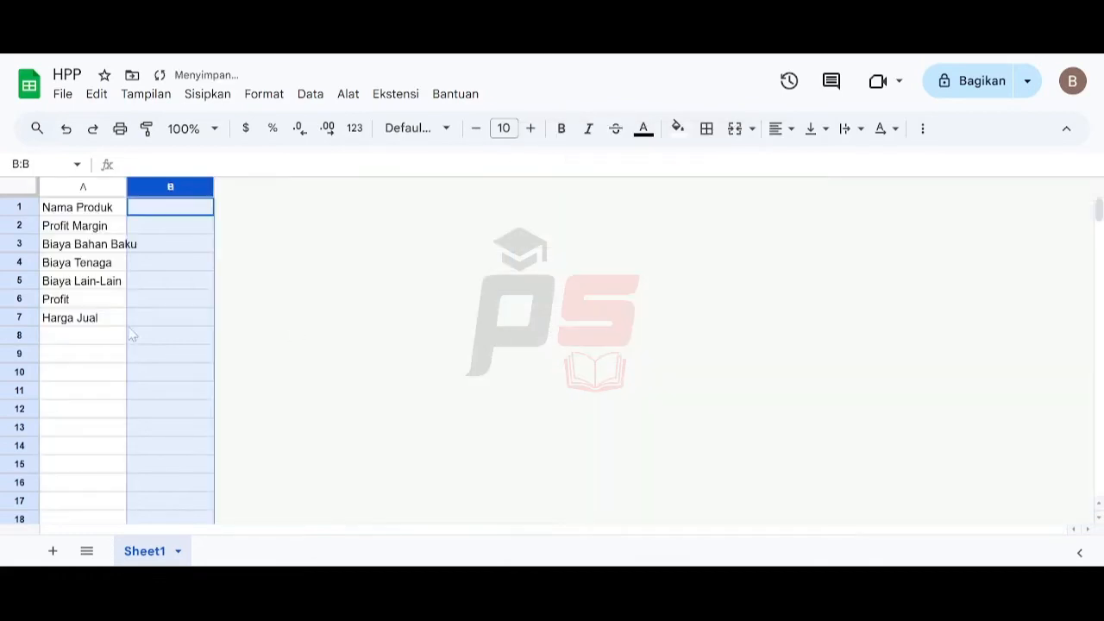
- Delete all unused rows from 8 to 1000 and return to cell A1
click(24, 337)
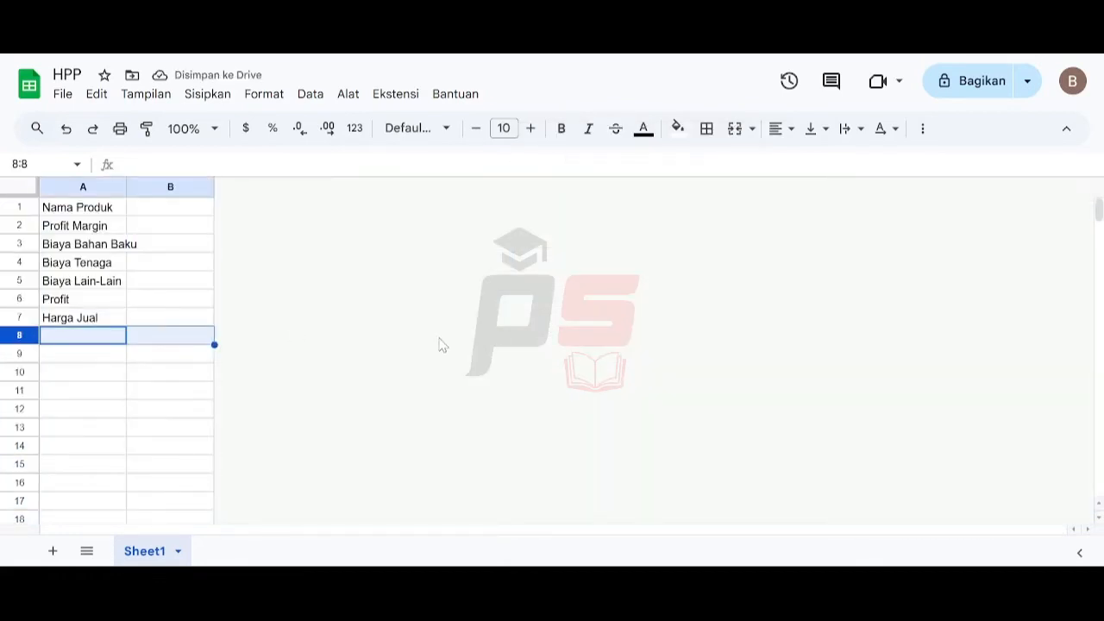
key(ctrl+shift+Down)
right_click(29, 312)
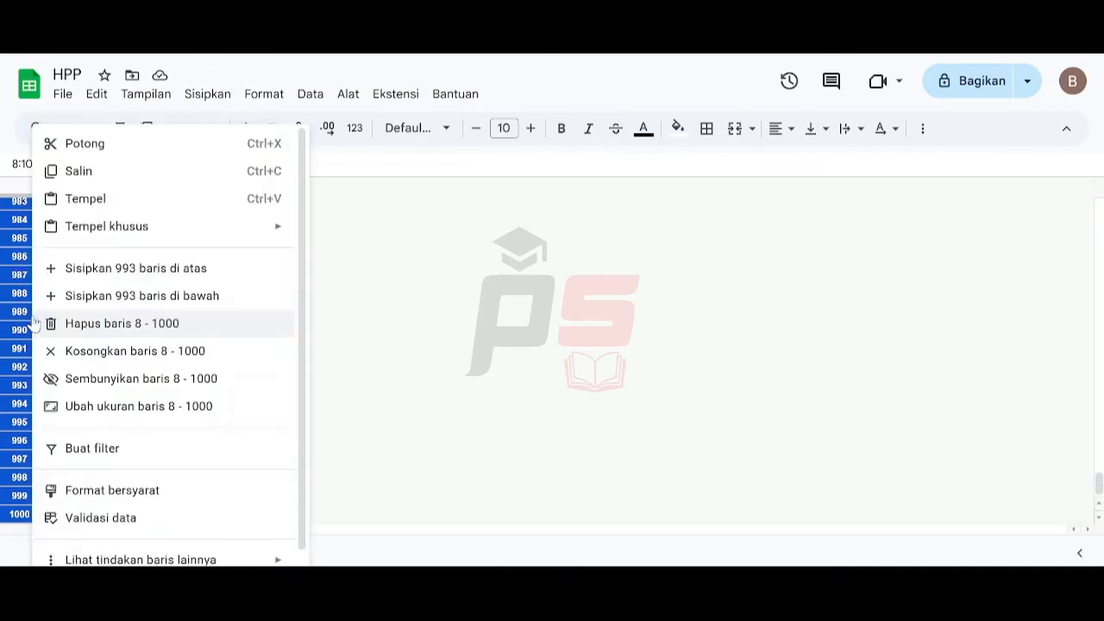
click(74, 326)
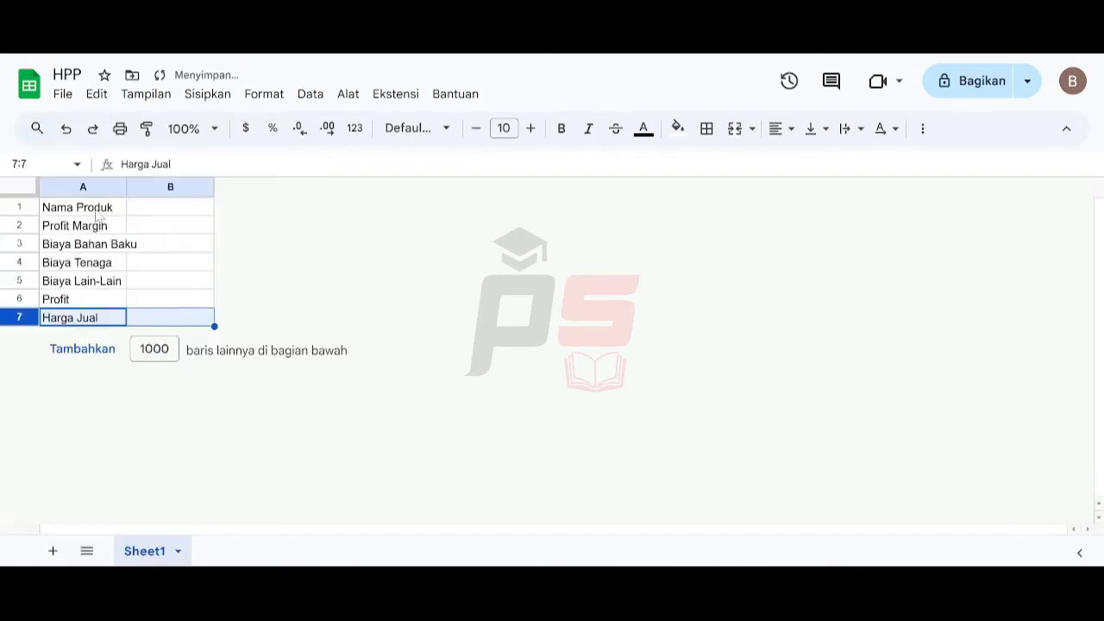
key(ctrl+Home)
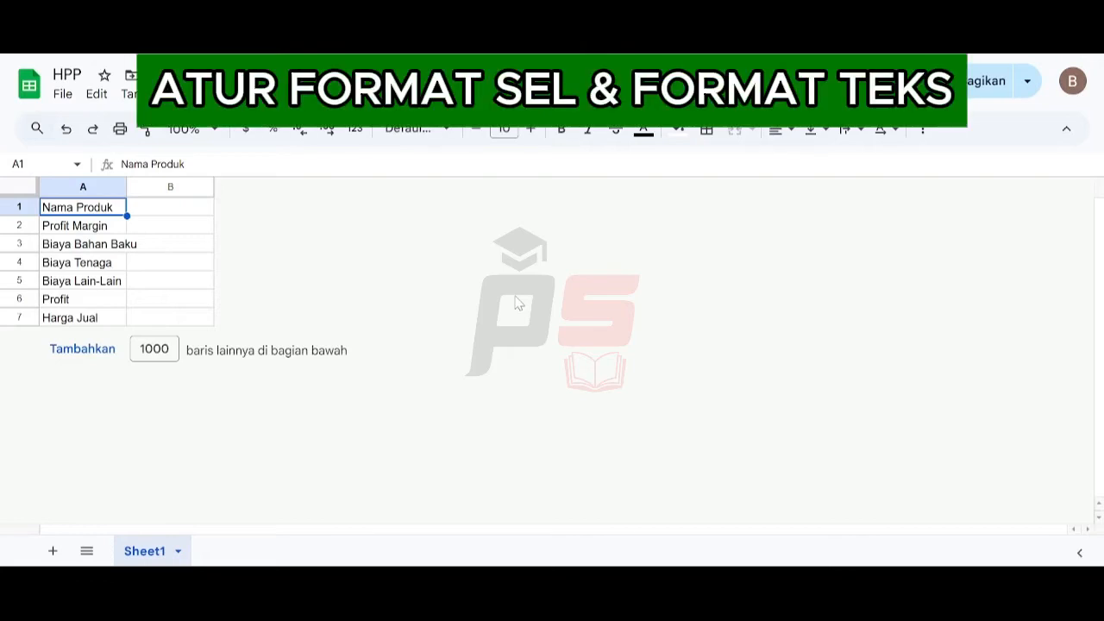
- Resize columns A and B to a width of 300 pixels
click(104, 188)
ctrl+click(140, 187)
right_click(141, 188)
click(176, 286)
text(300)
key(Return)
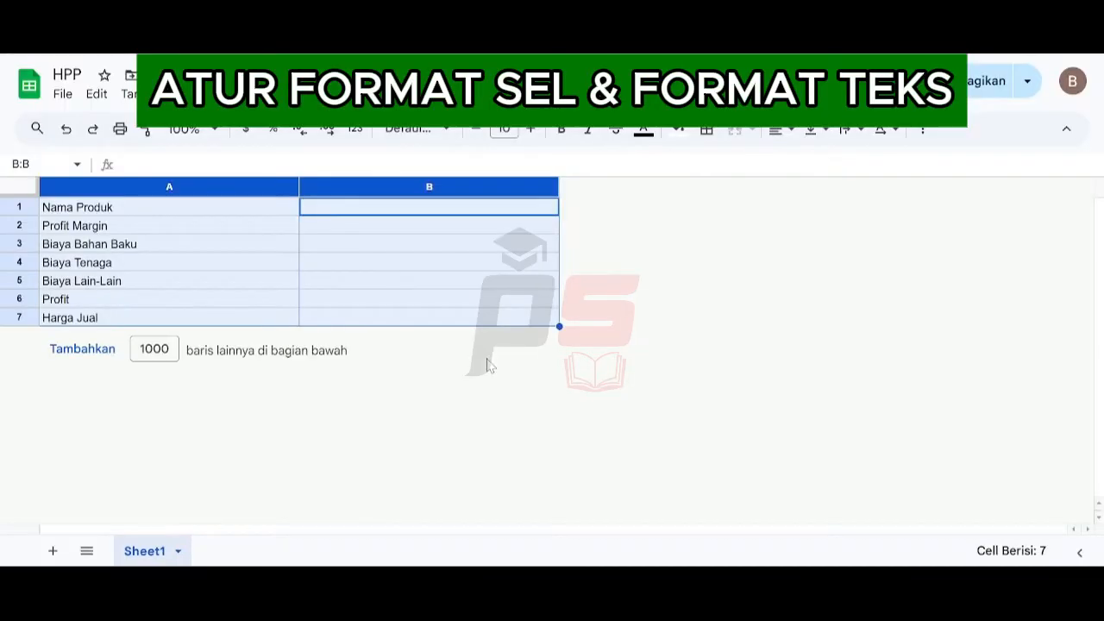
- Set the height of row 1 to 100 pixels
click(23, 211)
right_click(23, 211)
click(259, 462)
text(100)
key(Return)
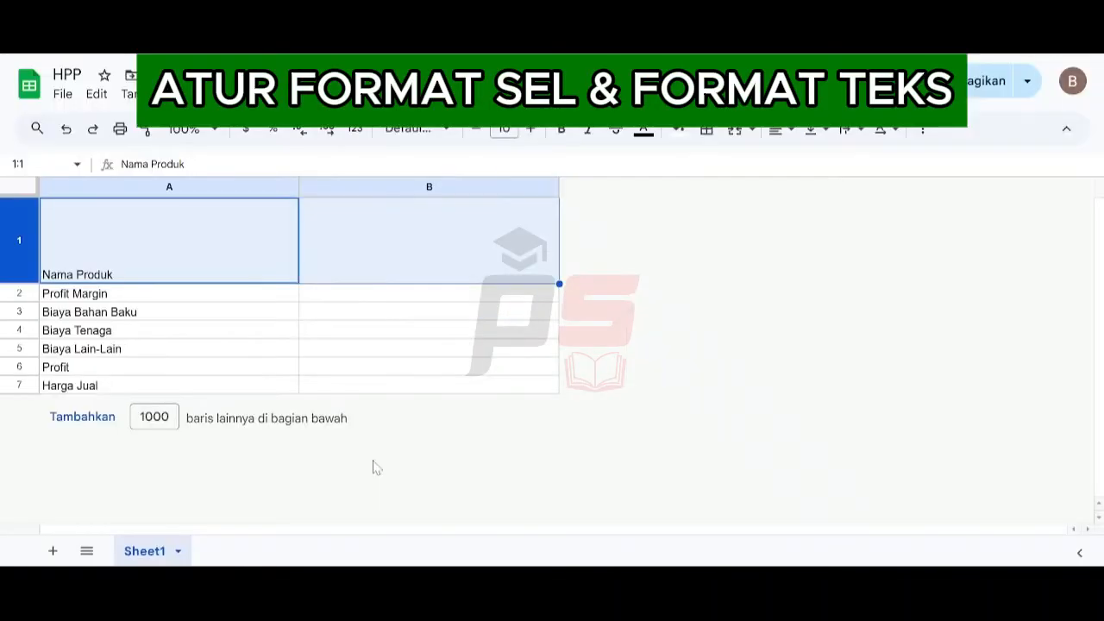
- Set the height of rows 2 through 7 to 45 pixels
drag(19, 293, 19, 365)
right_click(19, 366)
click(121, 406)
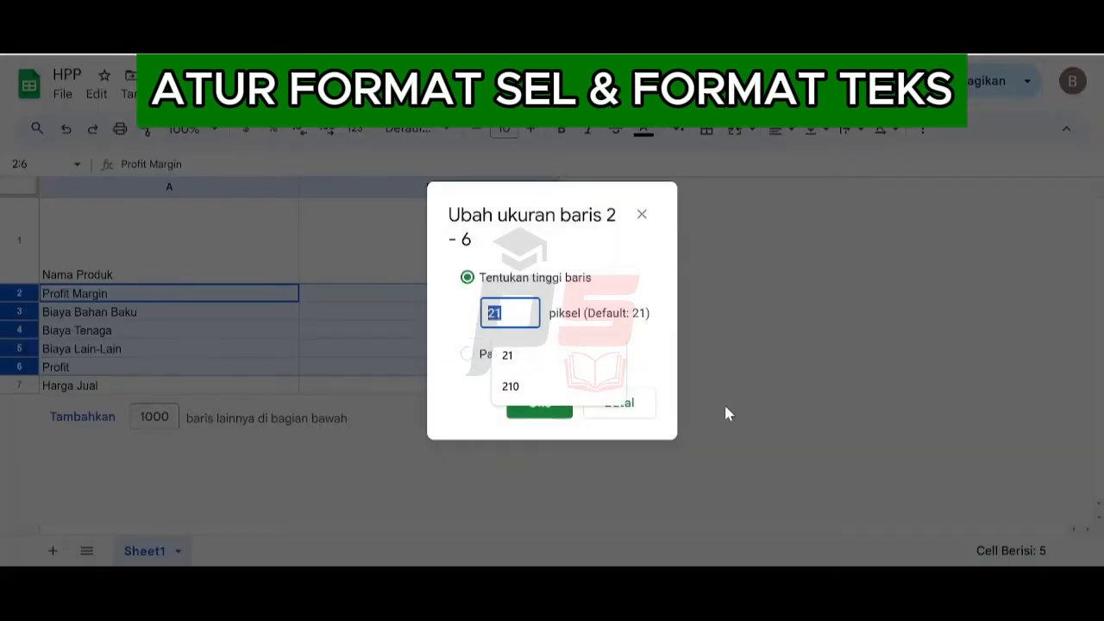
text(45)
key(Return)
click(19, 488)
right_click(19, 488)
click(74, 410)
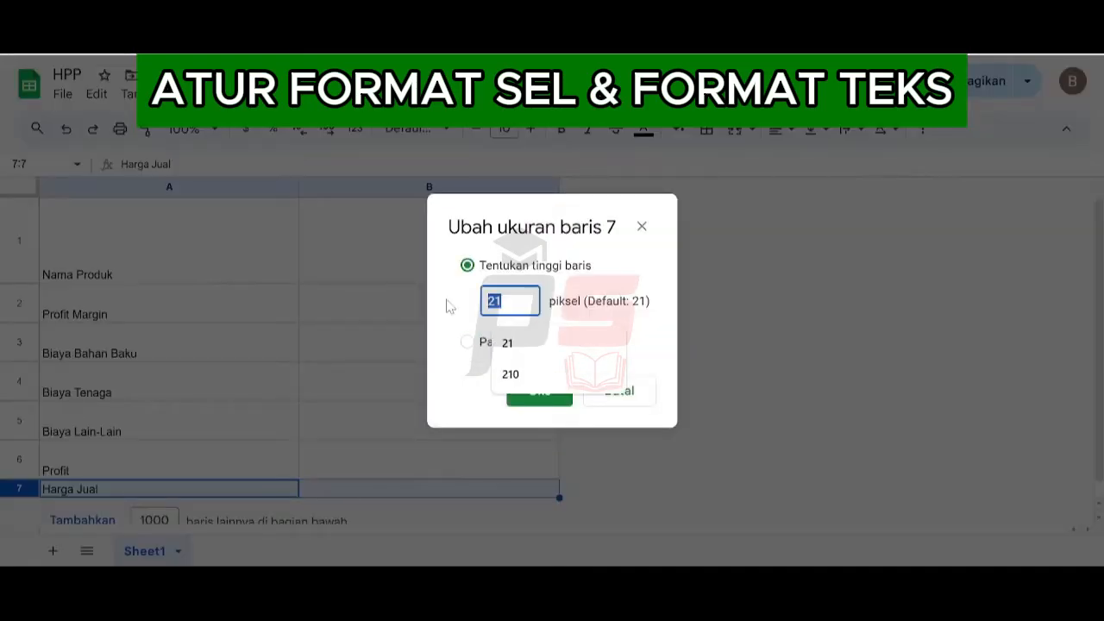
text(45)
key(Return)
- Select the whole sheet and set vertical alignment to middle
click(123, 234)
key(ctrl+a)
click(814, 130)
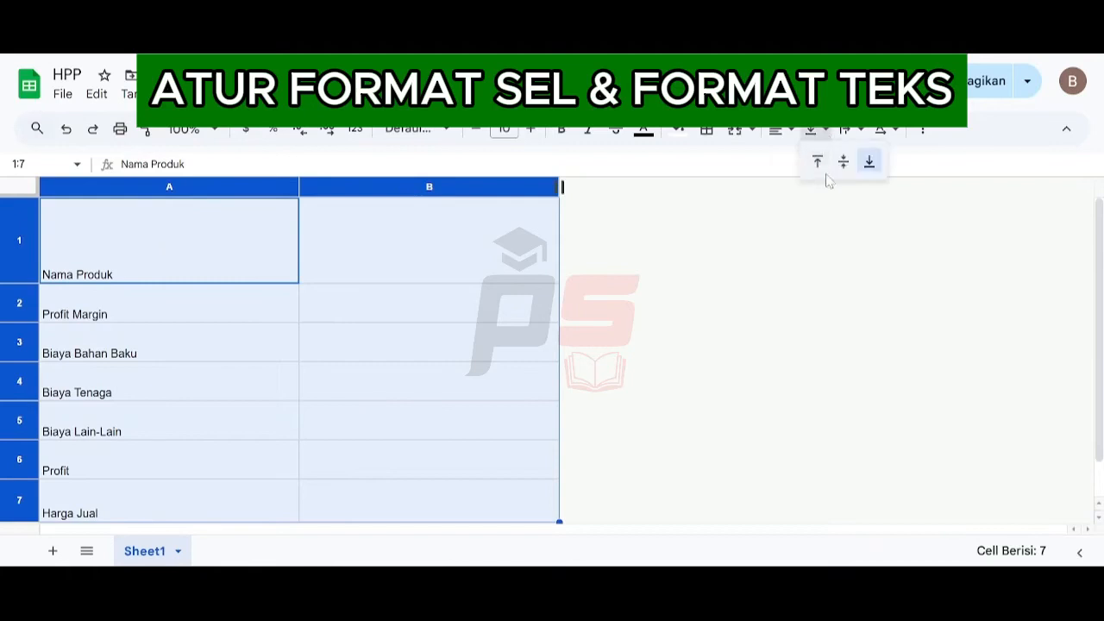
click(843, 160)
- Change the font of the whole sheet to Lexend
click(443, 129)
click(411, 311)
click(194, 253)
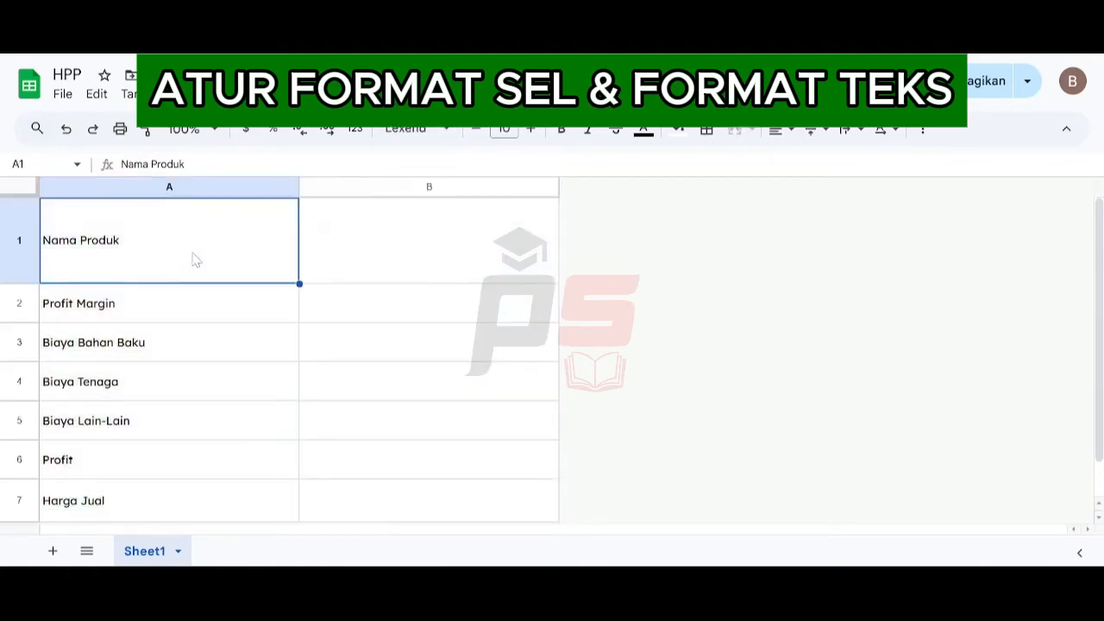
- Give the header cells A1:B1 a dark gray fill and white text
key(shift+Right)
click(677, 133)
click(701, 188)
click(643, 131)
click(816, 188)
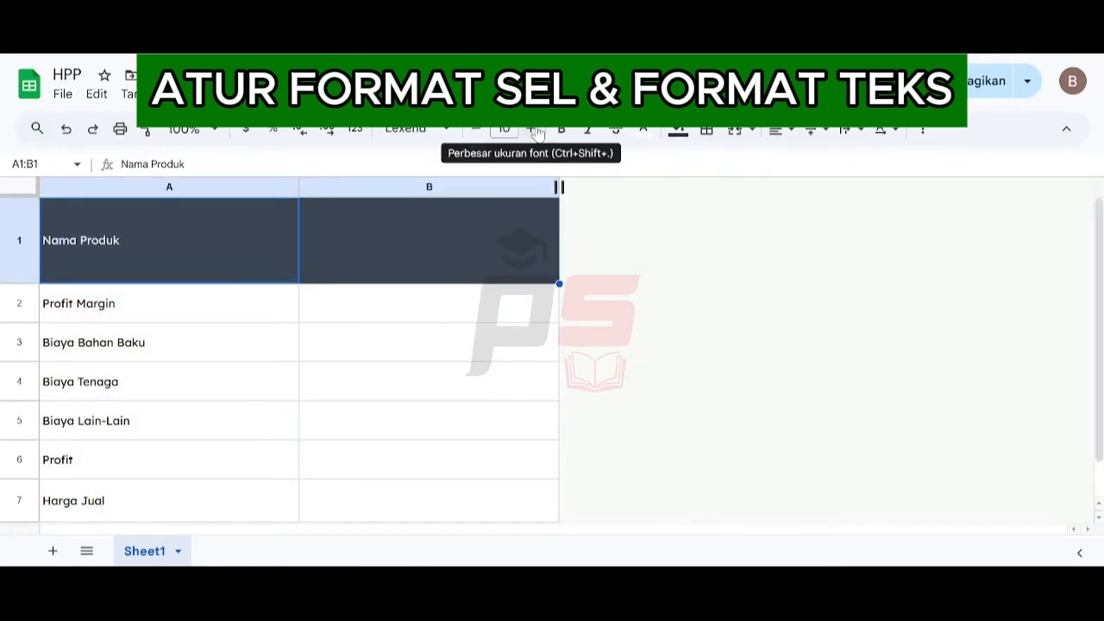
- Format the header text as 24-point bold and center it horizontally
click(530, 128)
click(530, 128)
click(503, 129)
click(503, 405)
click(562, 129)
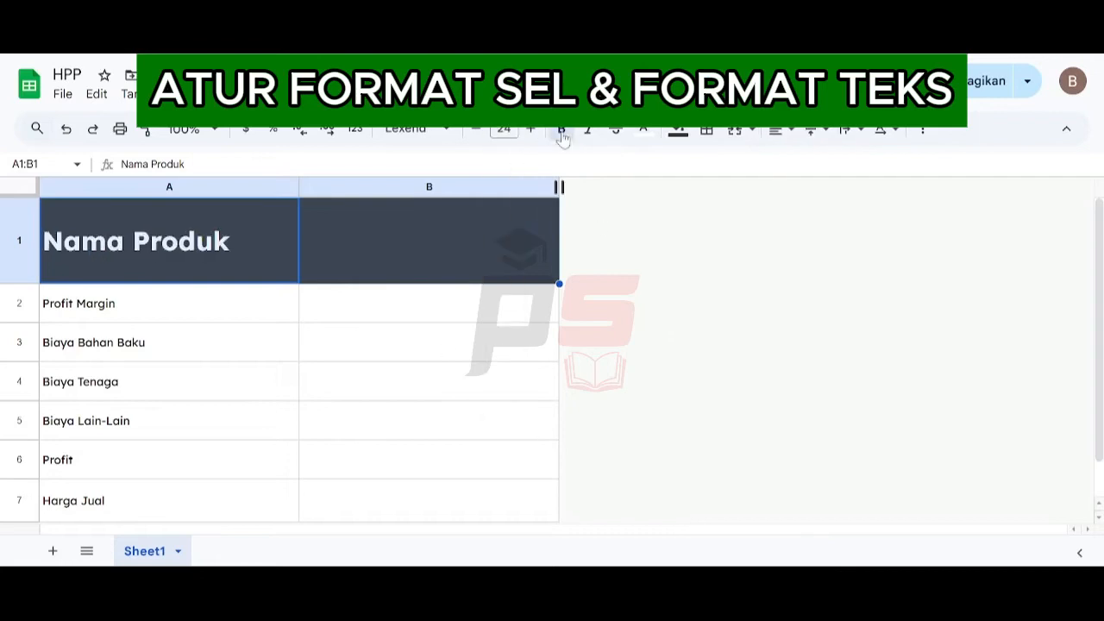
click(775, 129)
click(808, 161)
- Set the labels and values in A2:B7 to 16-point bold text
drag(214, 305, 375, 505)
click(503, 129)
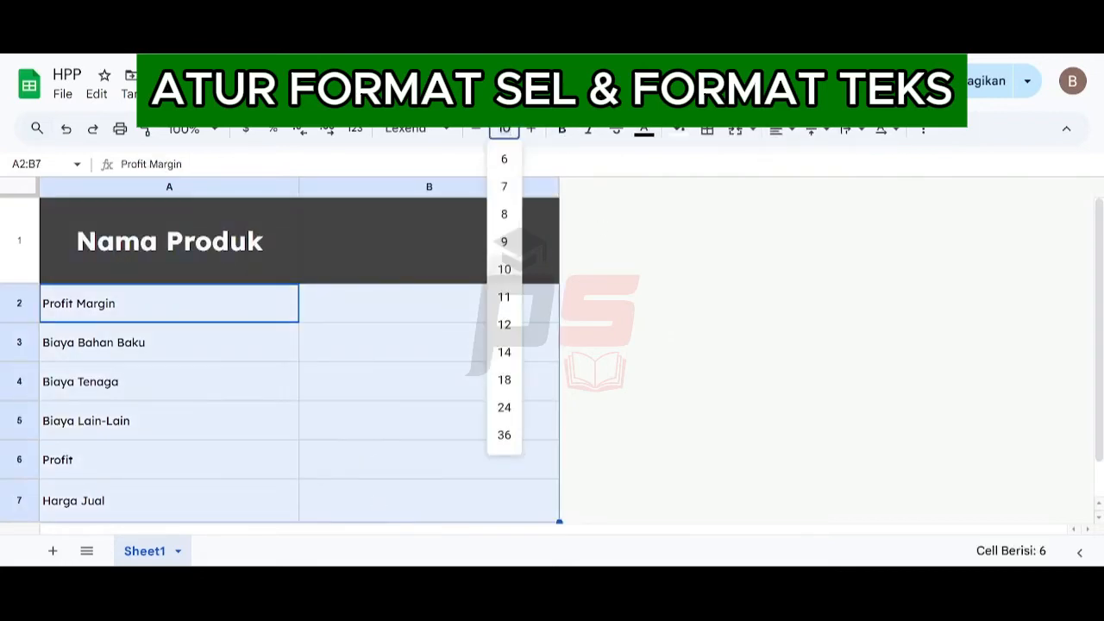
text(16)
key(Return)
click(561, 129)
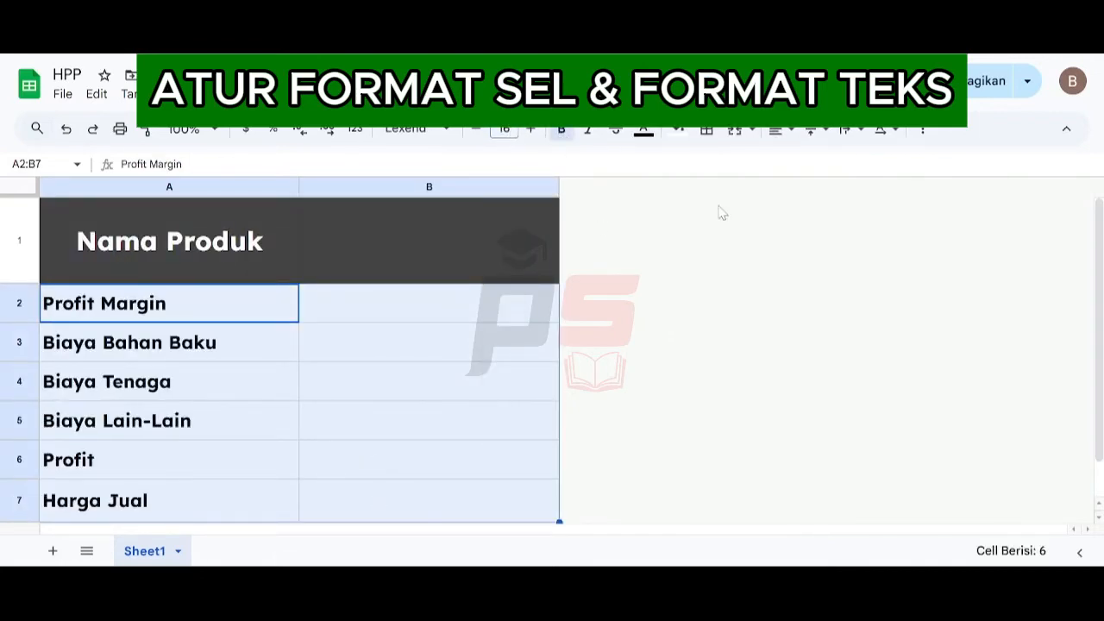
- Enter sample value 3 in B2 and B3 and format B2 as a percentage
click(417, 299)
text(3)
key(Return)
text(3)
key(Up)
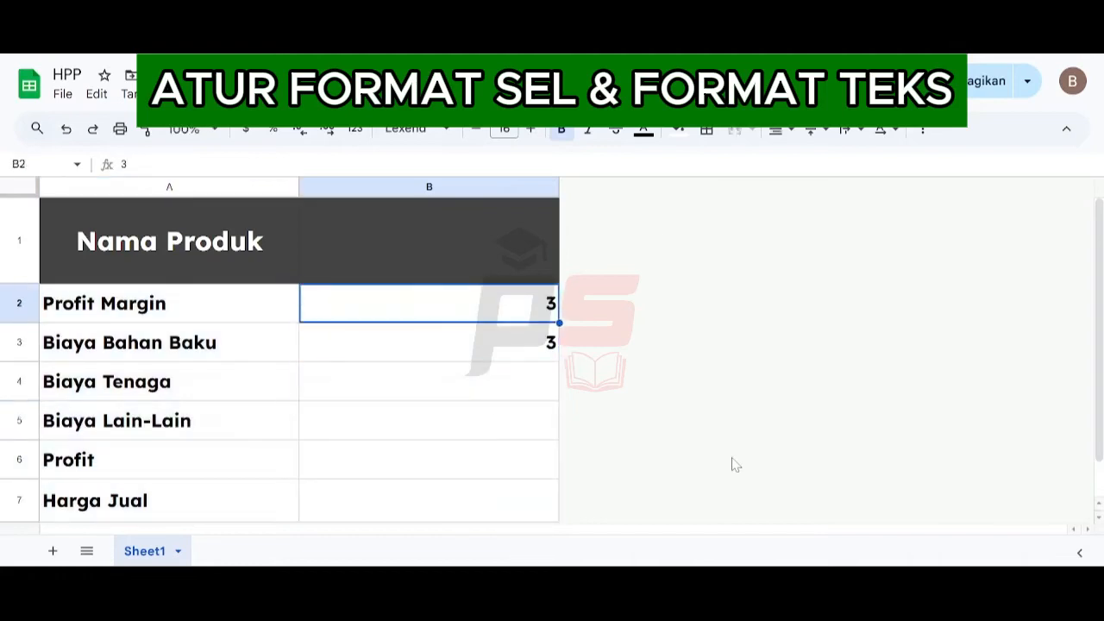
click(273, 129)
- Center-align B3:B7 and apply a number format to it from the Format menu
click(775, 129)
click(808, 160)
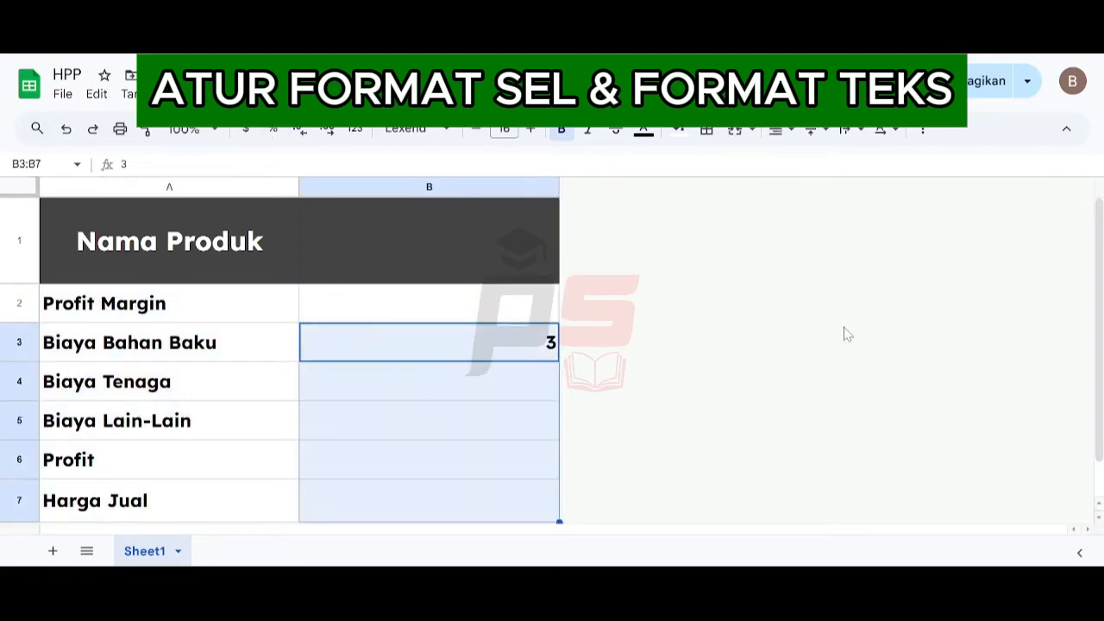
click(254, 94)
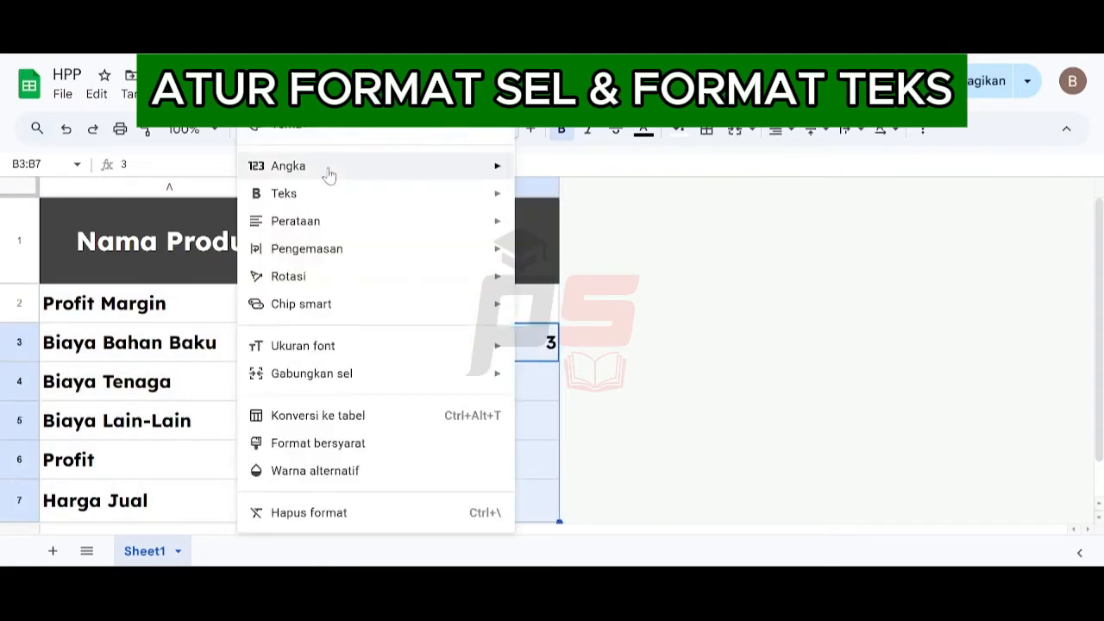
mouse_move(328, 172)
click(561, 241)
- Decrease the decimal places and clear the sample values from column B
click(301, 130)
click(301, 130)
click(488, 339)
key(Delete)
- Give the Harga Jual row A7:B7 a blue fill with white text
drag(246, 498, 388, 499)
click(678, 131)
click(795, 300)
click(643, 130)
click(817, 188)
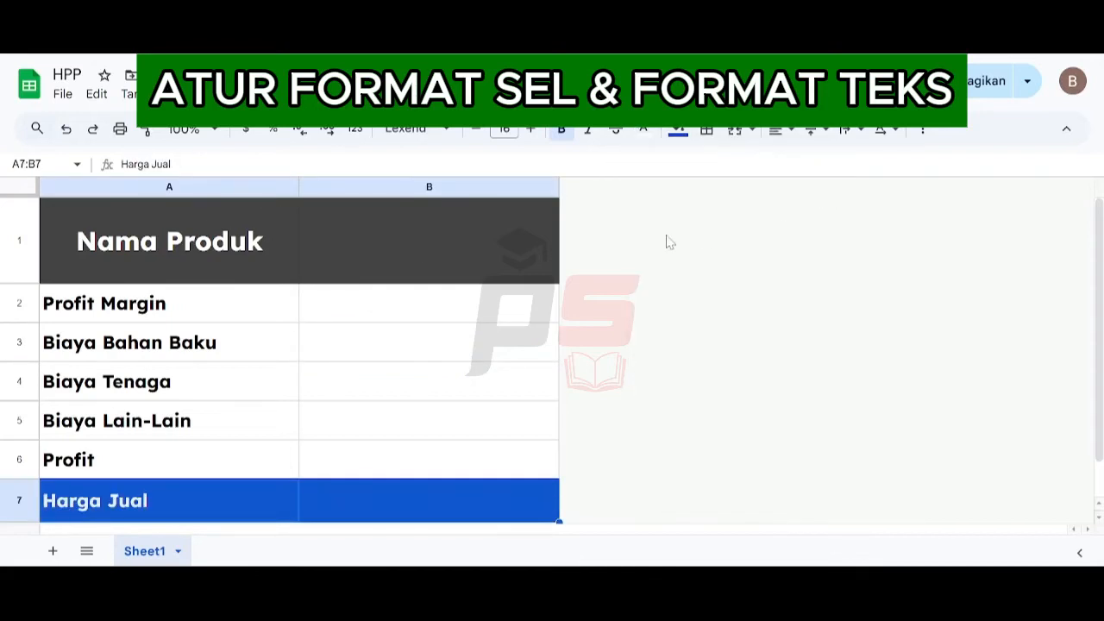
- Apply all borders to the table range A1:B7
drag(215, 242, 488, 508)
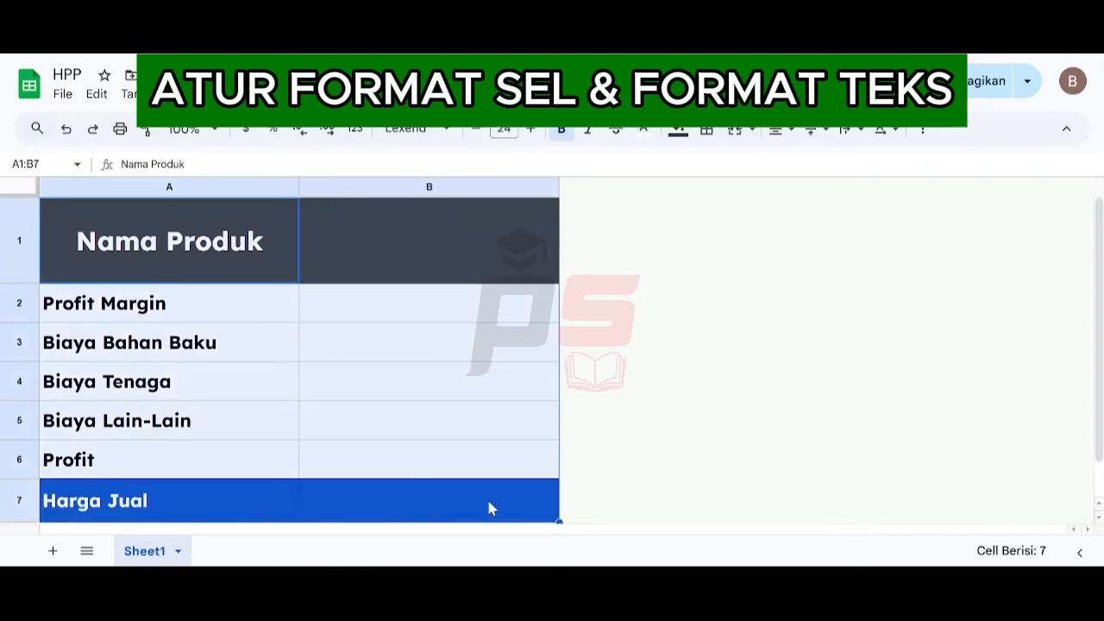
click(707, 129)
click(715, 165)
click(201, 252)
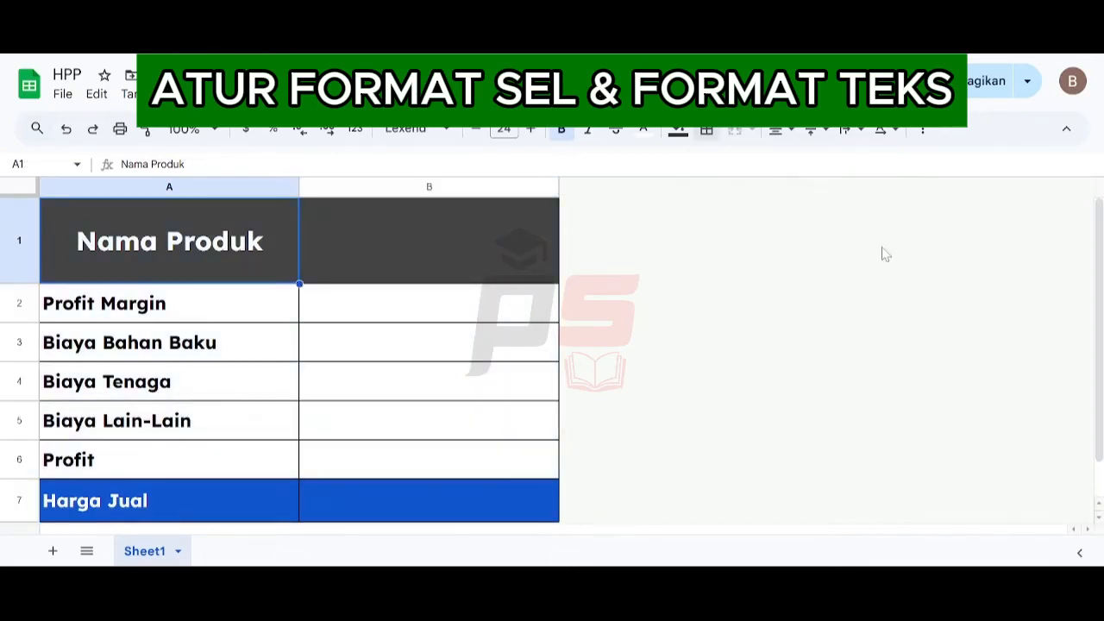
- Rename the first sheet as HPP
click(179, 551)
click(226, 338)
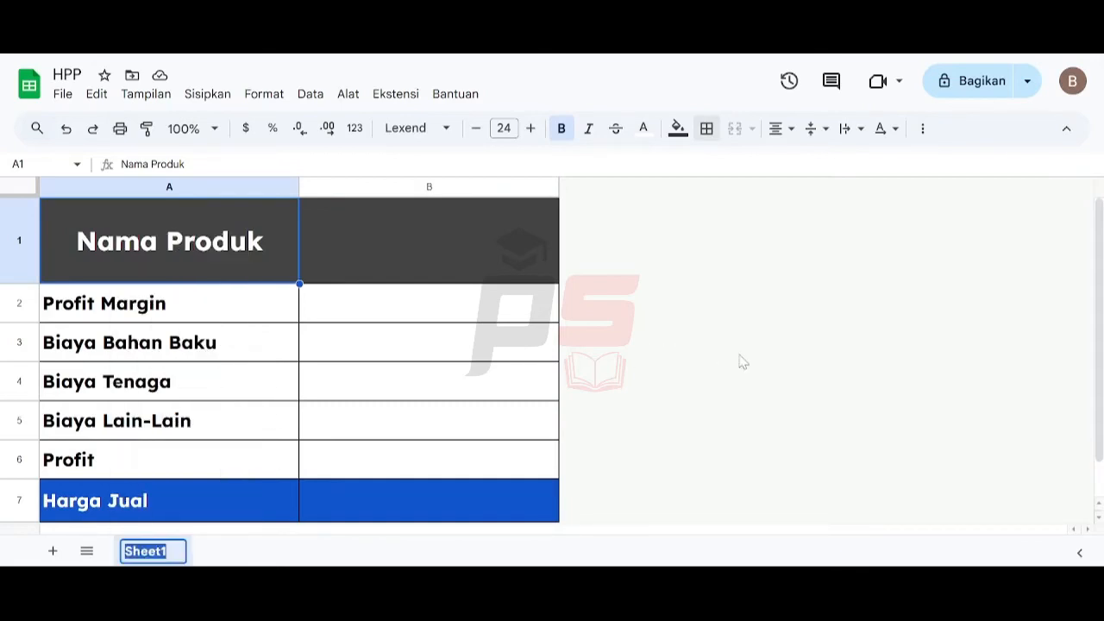
text(HPP)
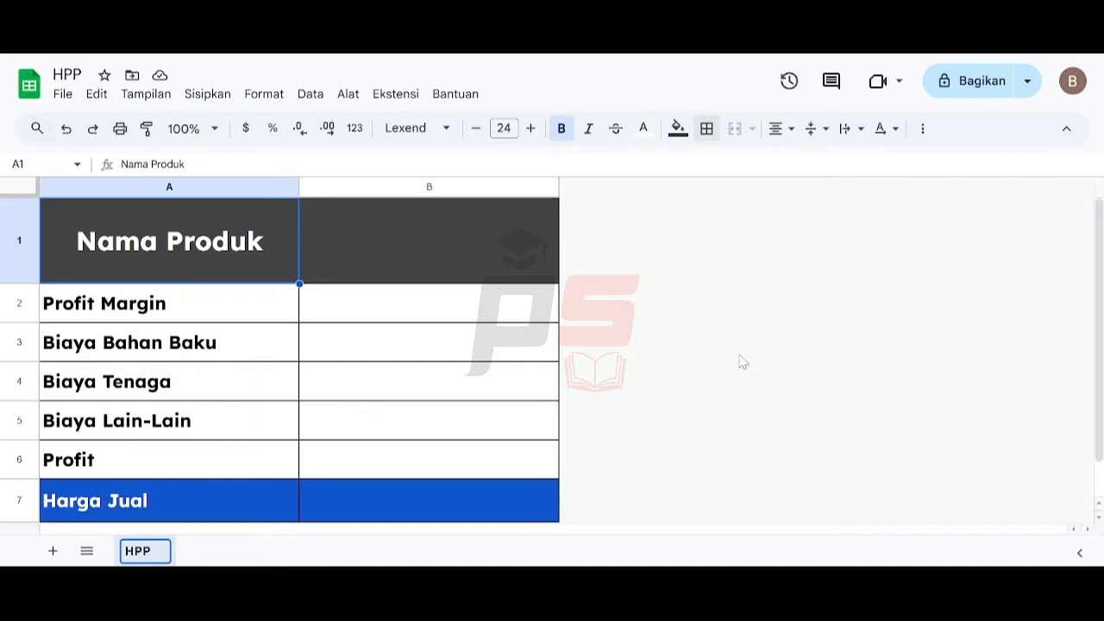
key(Return)
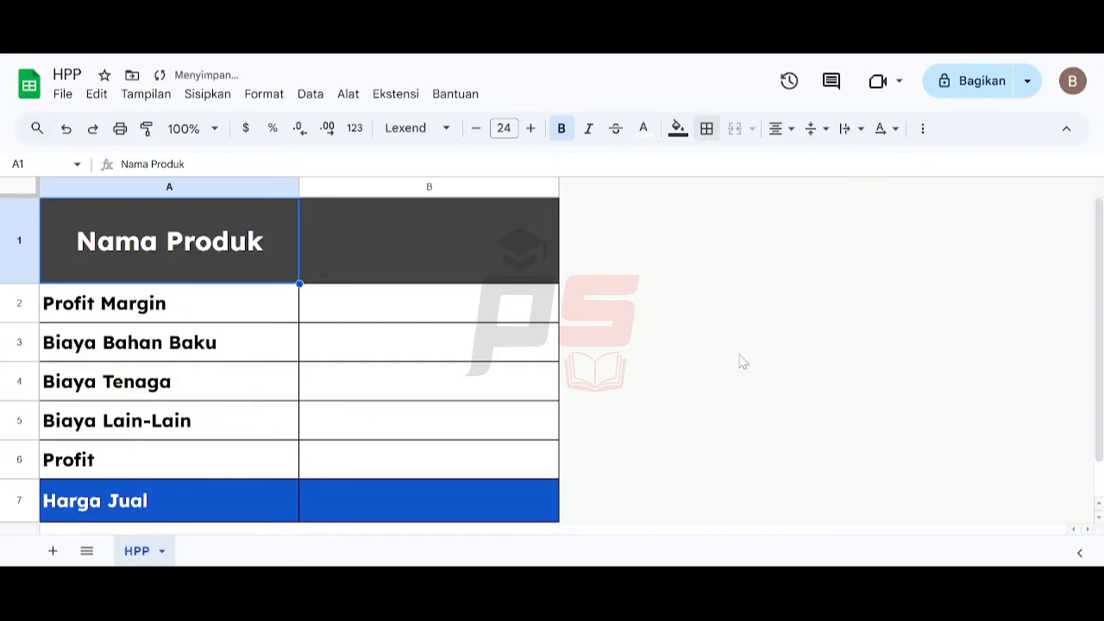
- Add a new sheet and rename it BAHAN BAKU
click(53, 551)
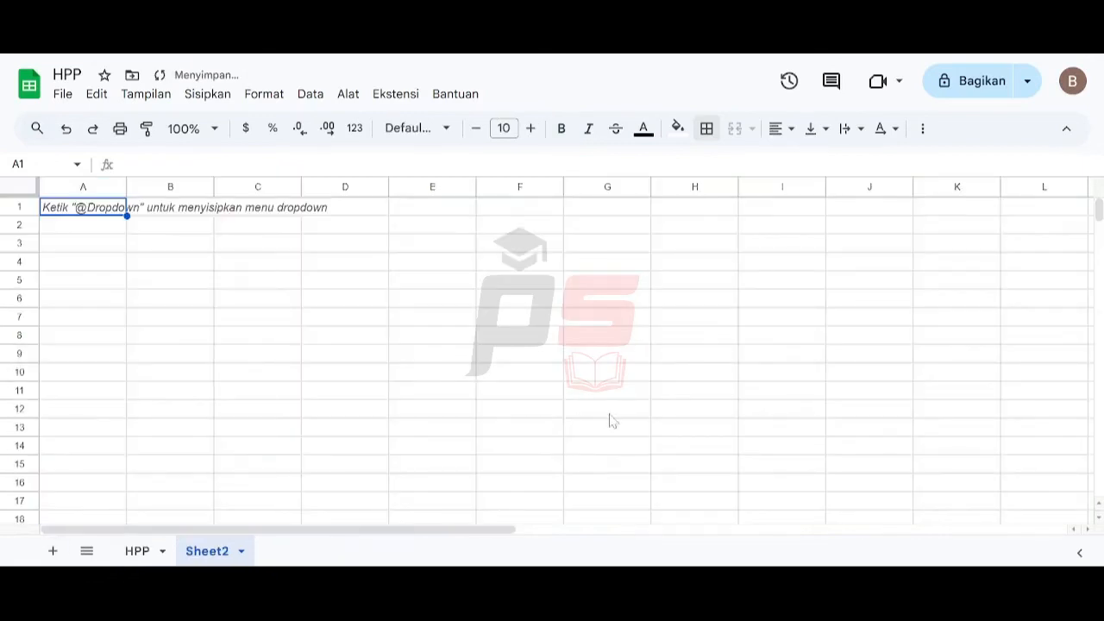
click(239, 552)
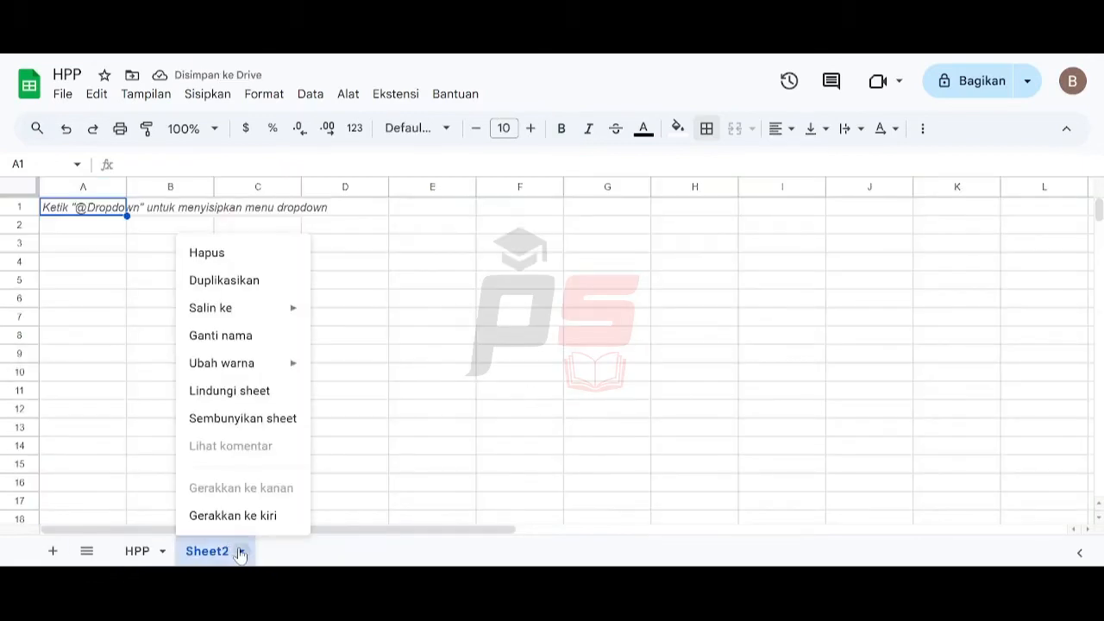
click(254, 337)
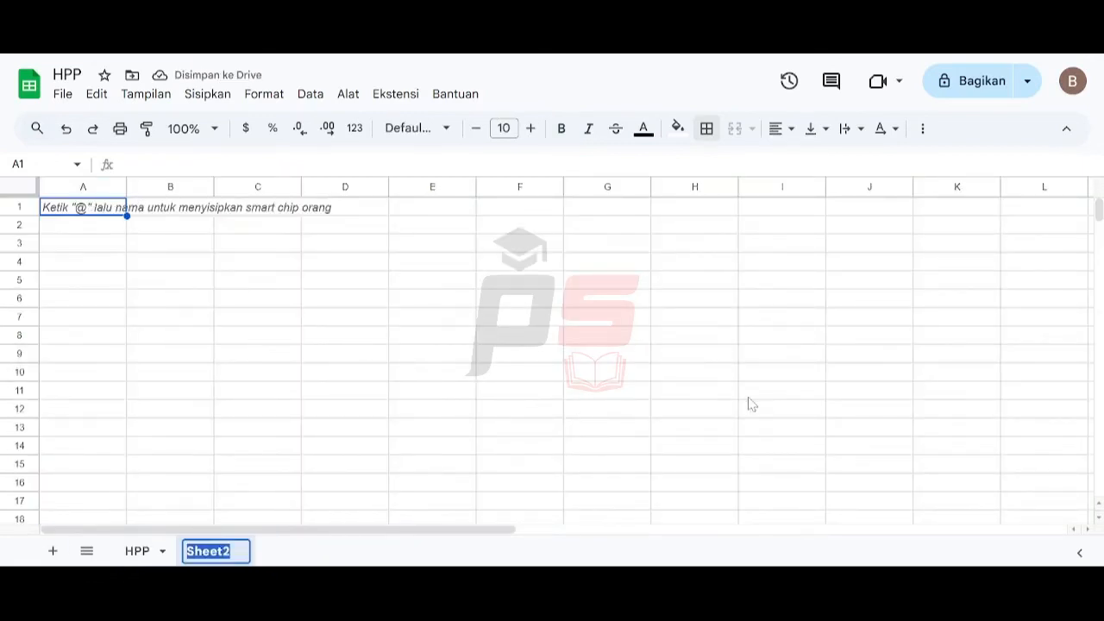
text(BAHAN BAKU)
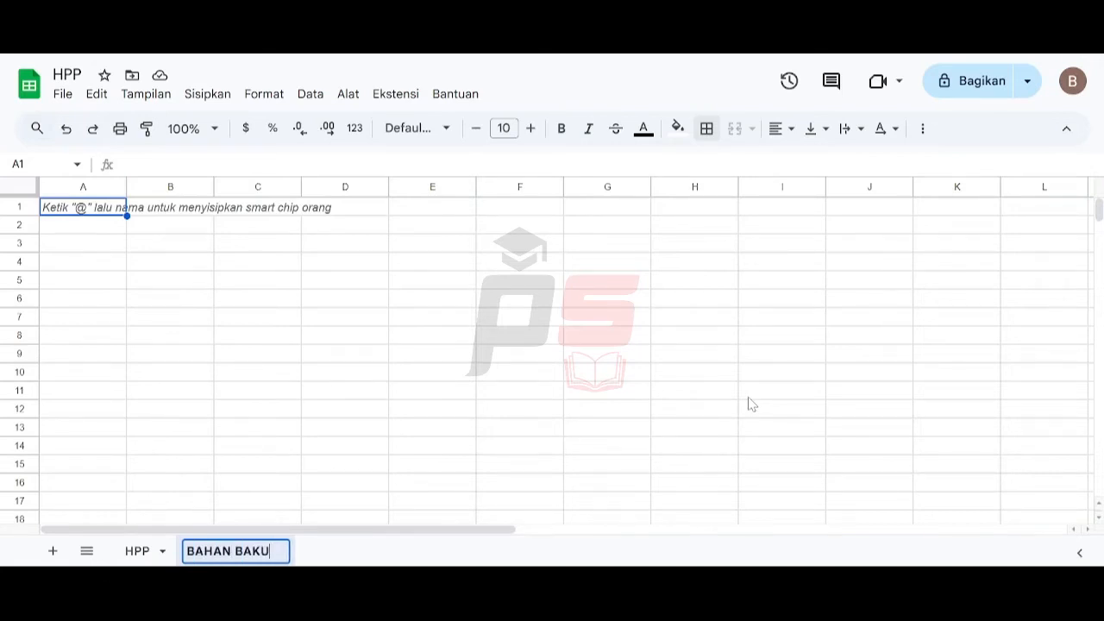
key(Return)
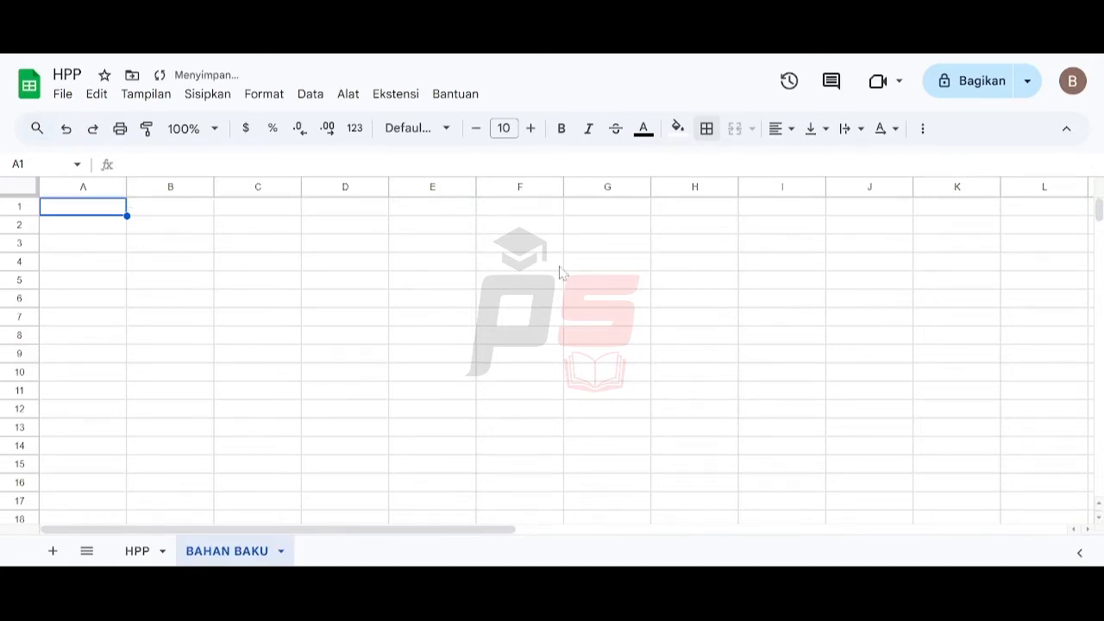
- Enter the labels Nama Produk, Keterangan Satuan Produk and Jumlah Unit Produksi in cells A1 to A3
click(102, 212)
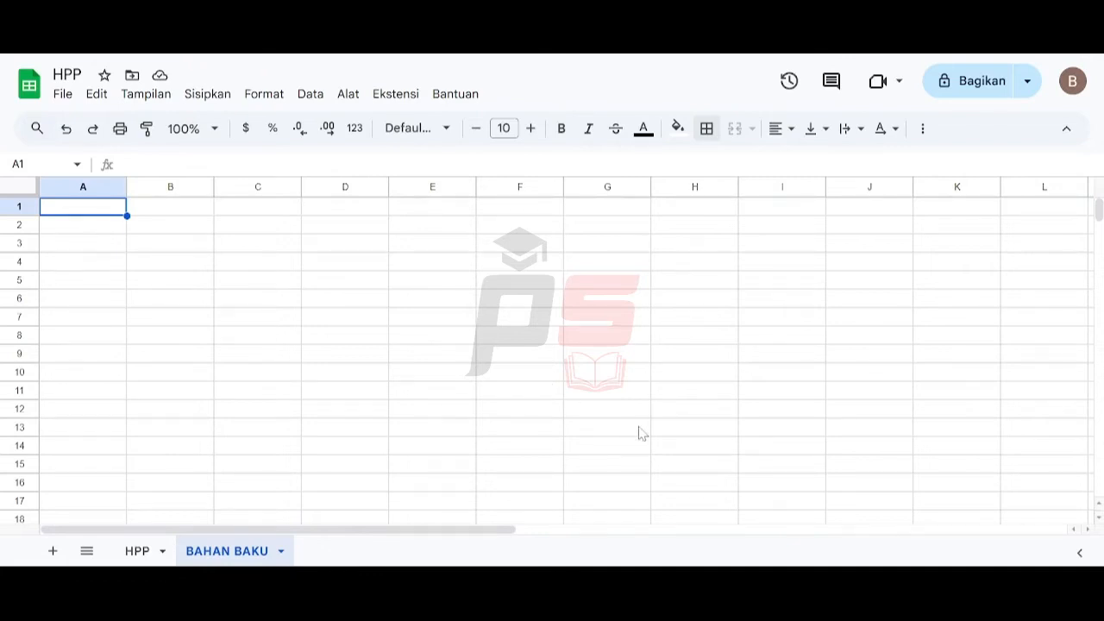
text(Nama Produk)
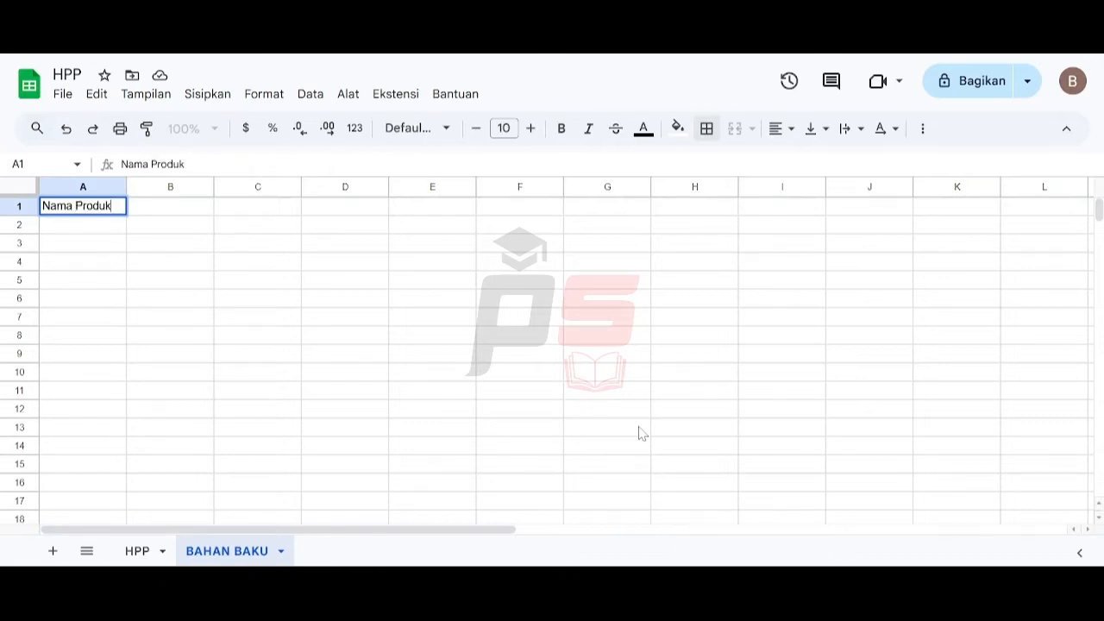
key(Return)
text(Keteran)
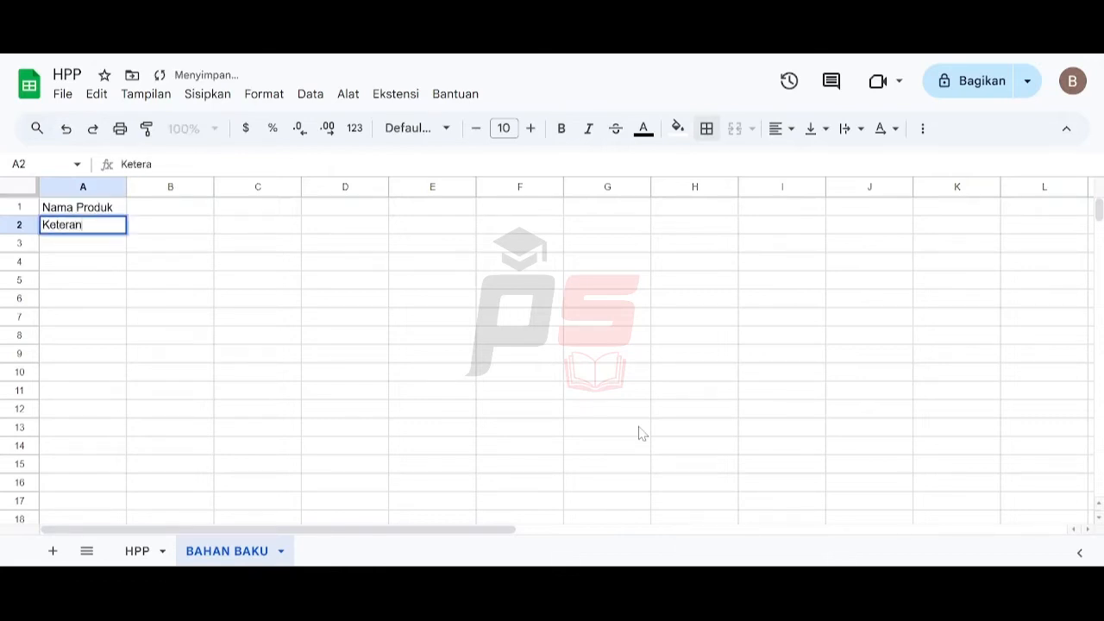
text(gan Sat)
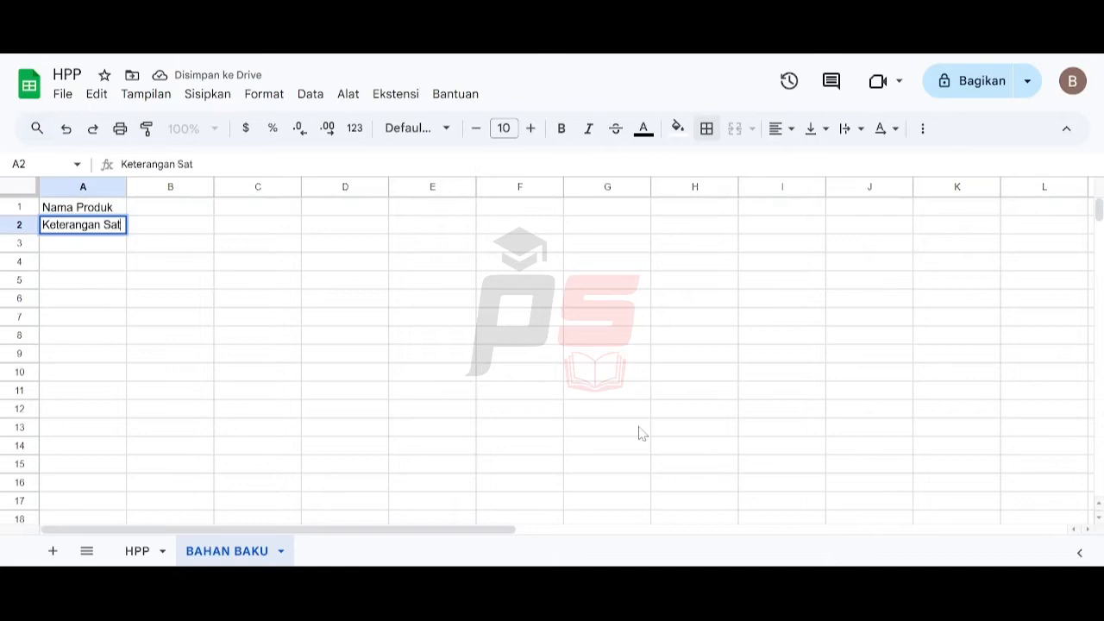
text(uan Produk)
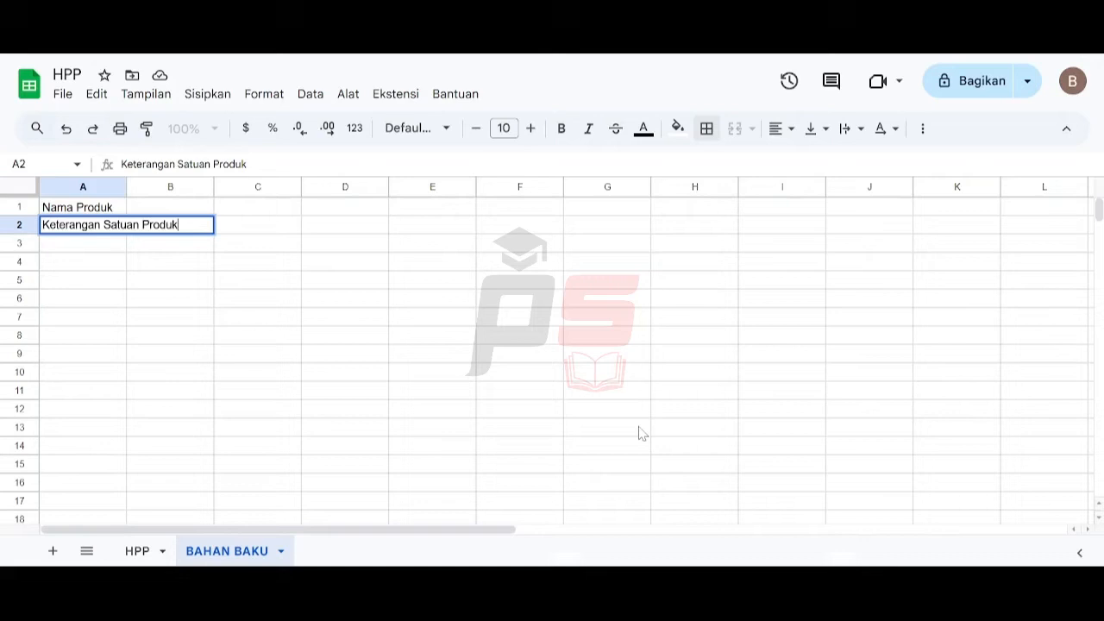
key(Return)
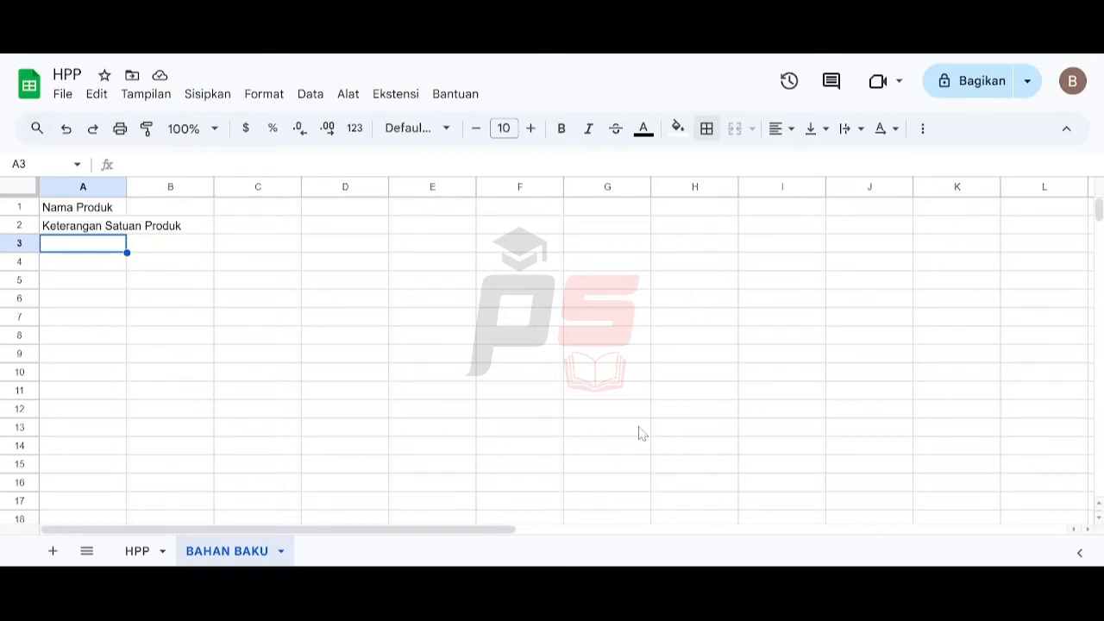
key(Up)
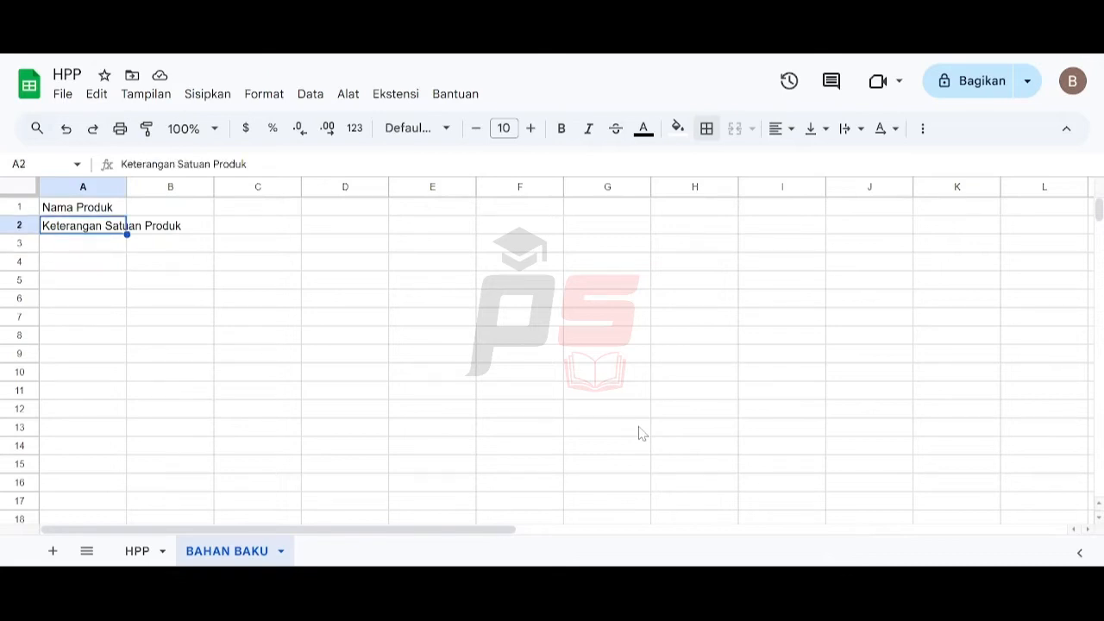
key(Down)
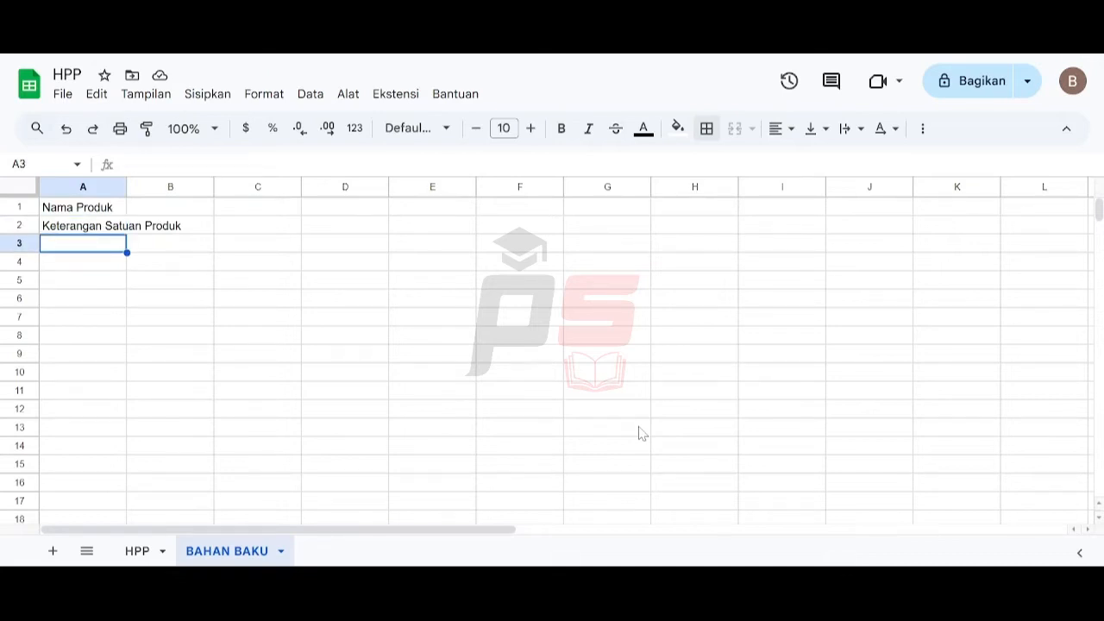
text(Jumlah Unit Prod)
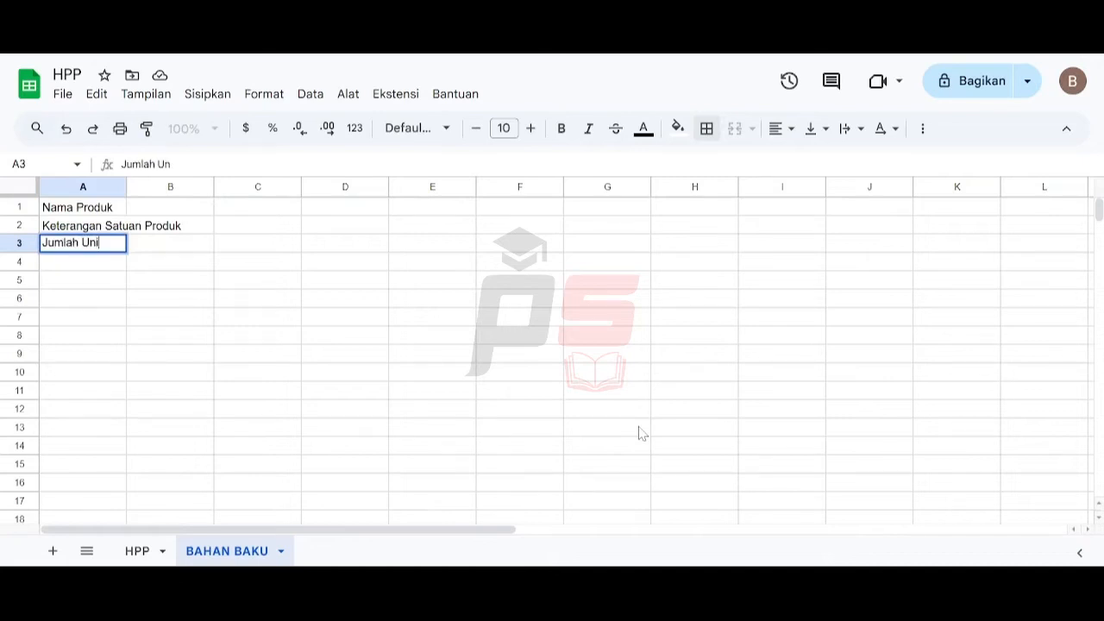
text(uksi)
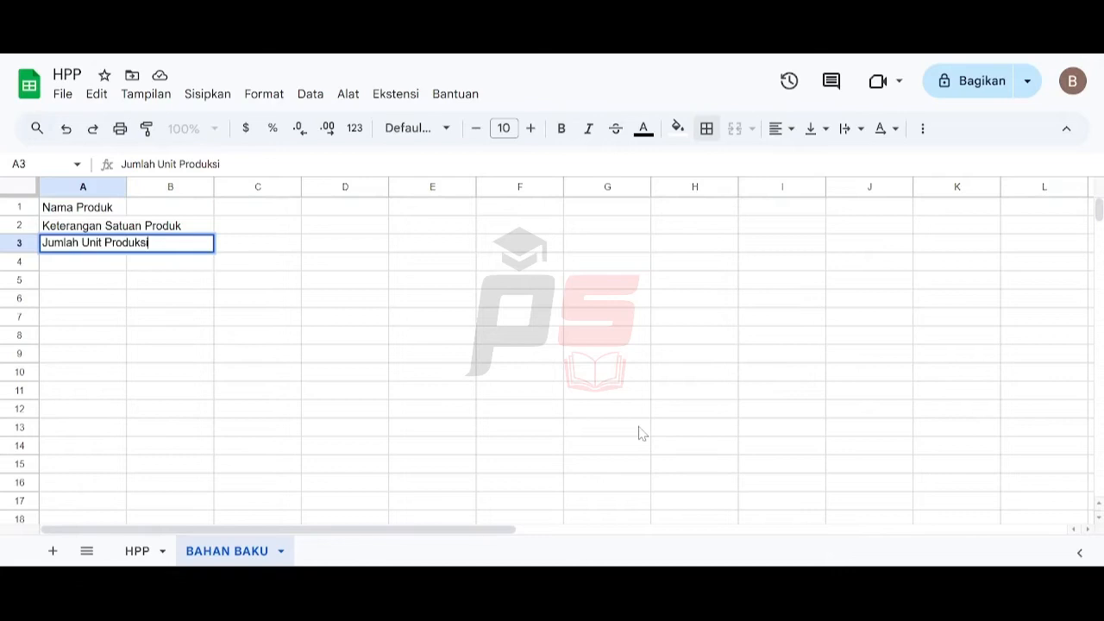
key(Return)
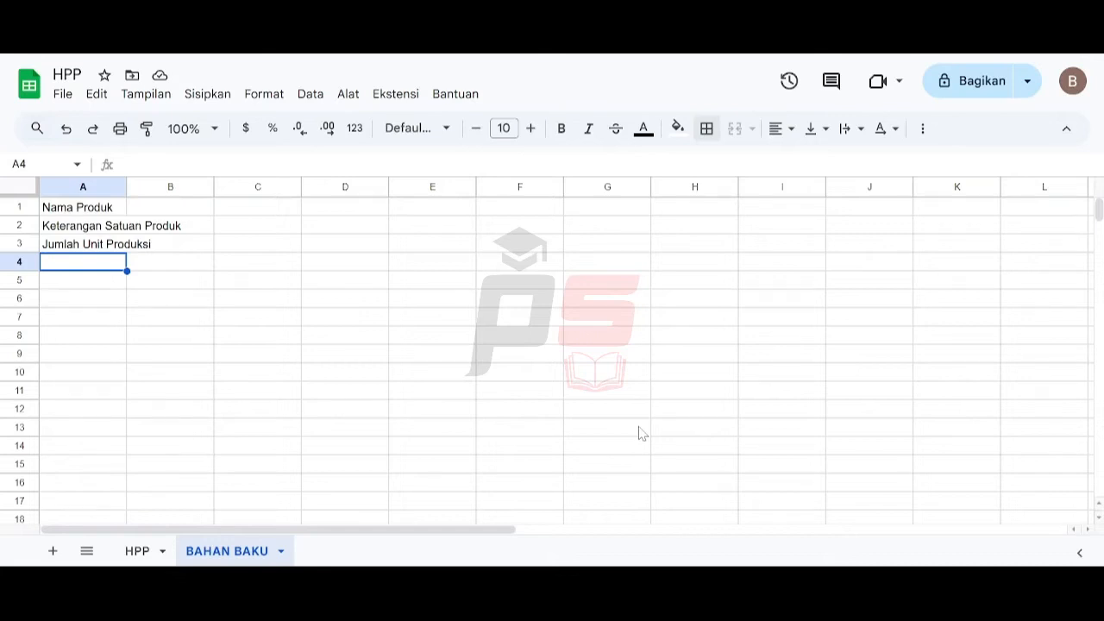
- Enter the row 4 headers Bahan, Takaran, Satuan, Harga per Unit and Total across columns A to E
text(Bahan)
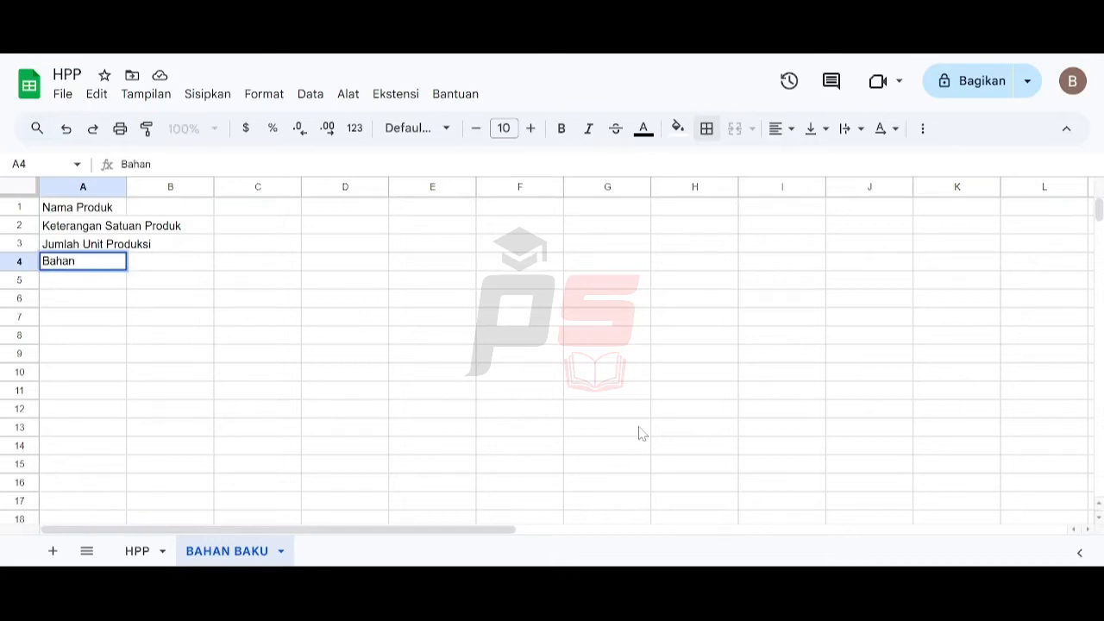
key(Tab)
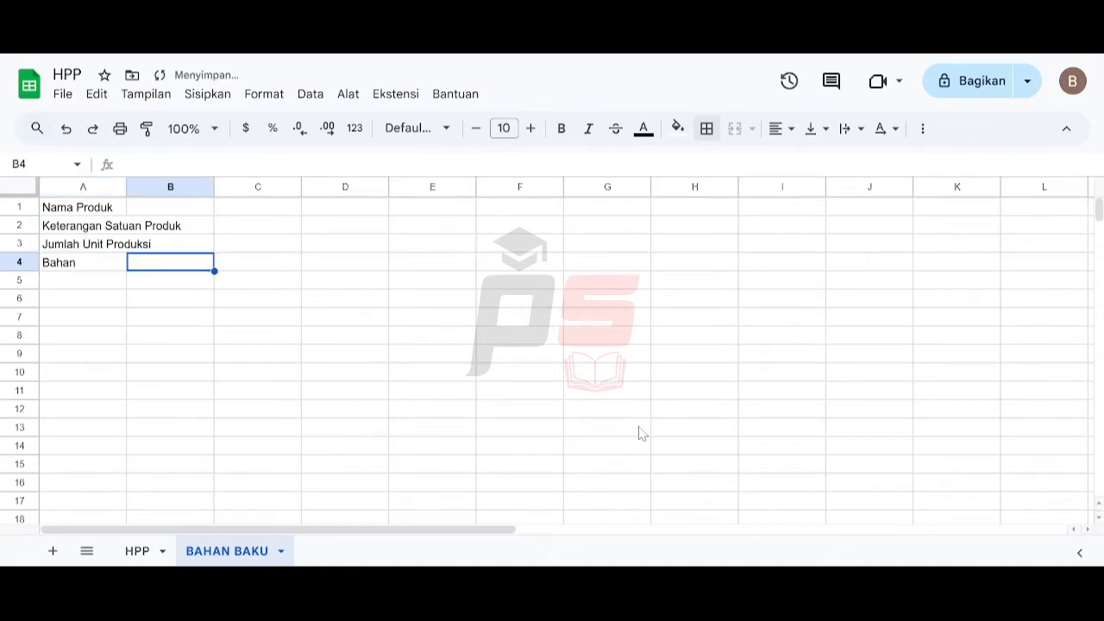
text(Takaran)
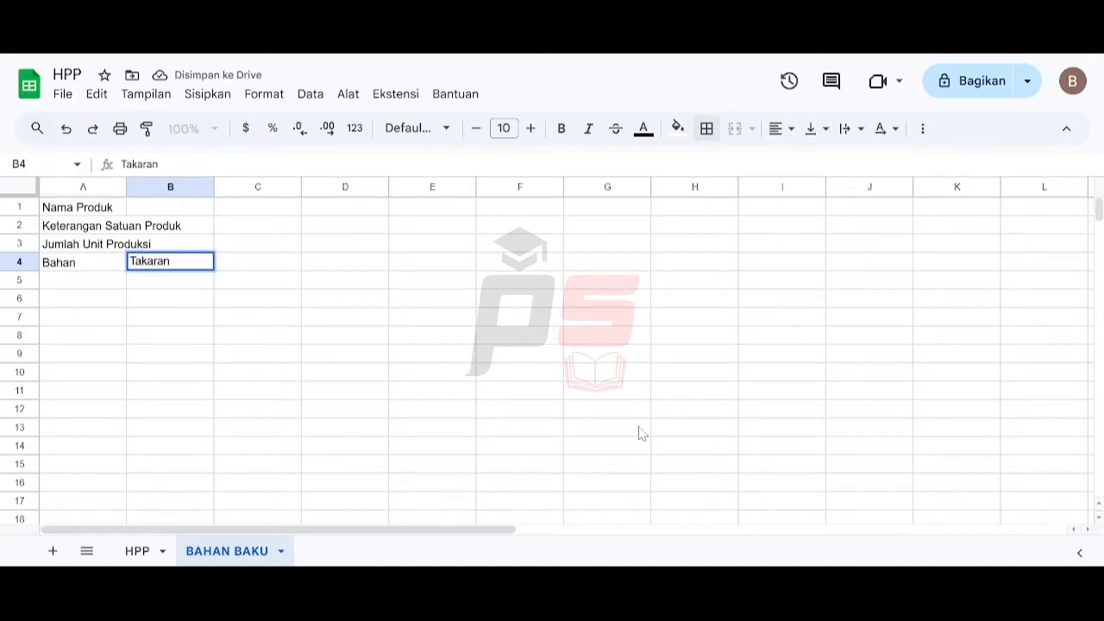
key(Tab)
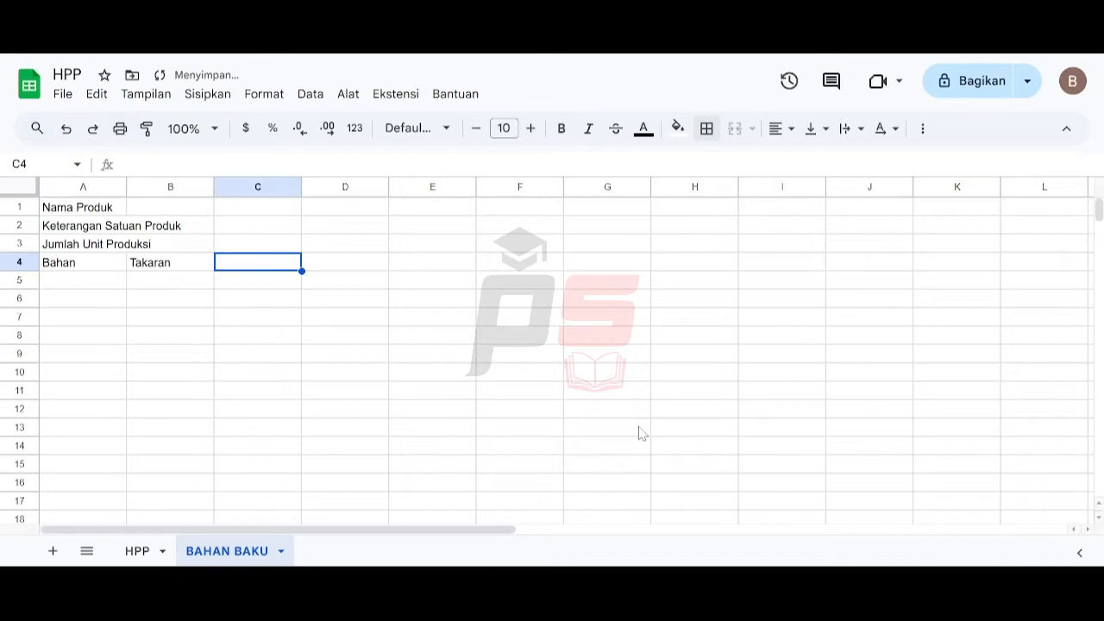
text(Satuan)
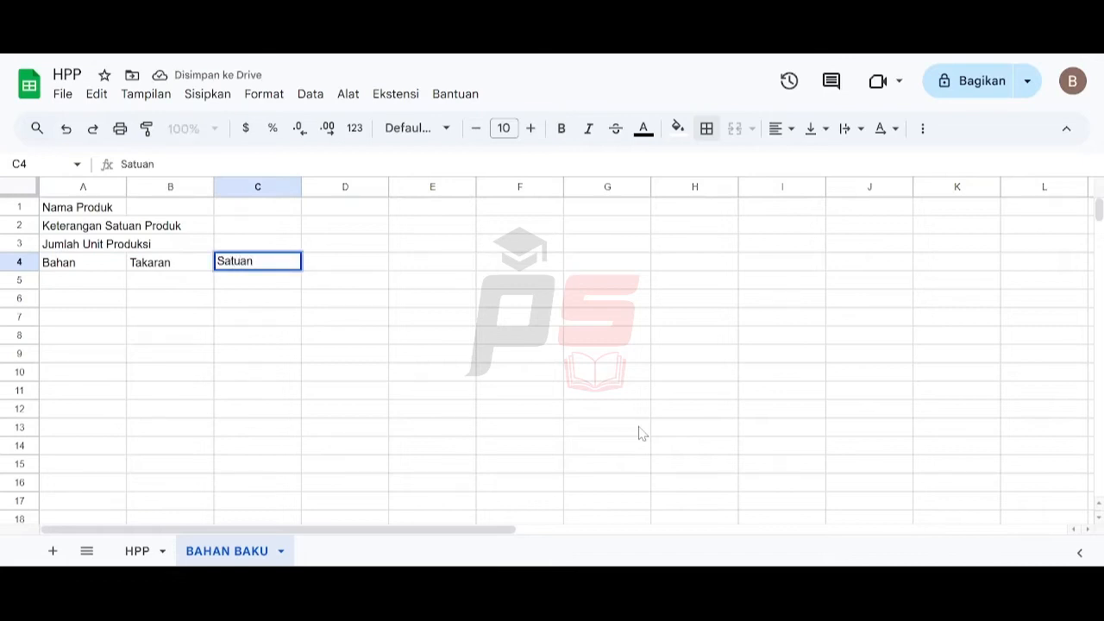
key(Tab)
key(Left)
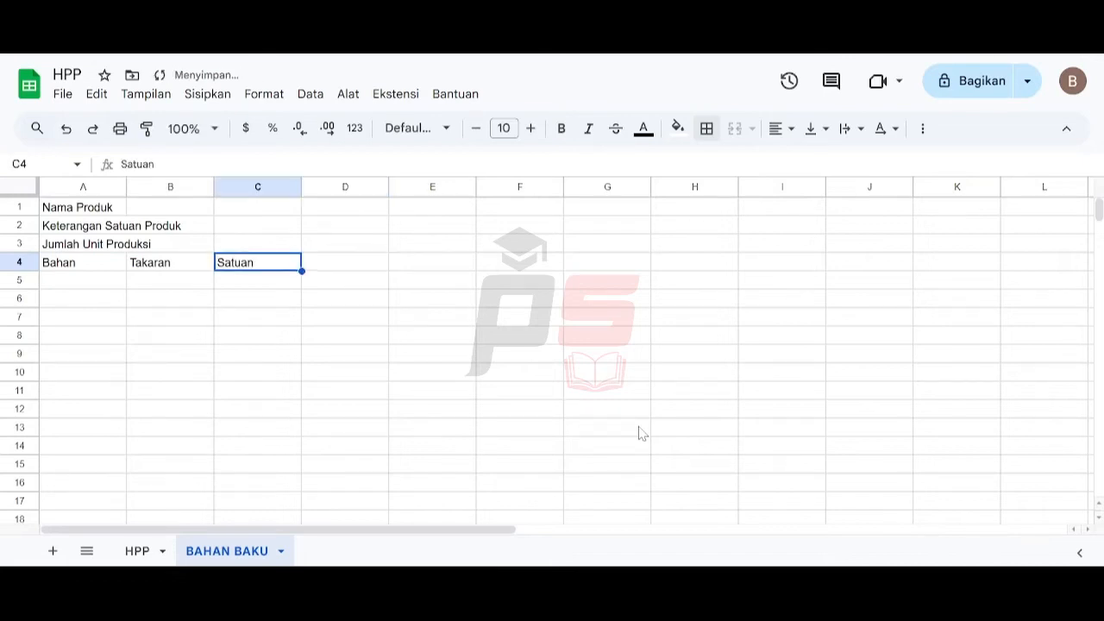
key(Right)
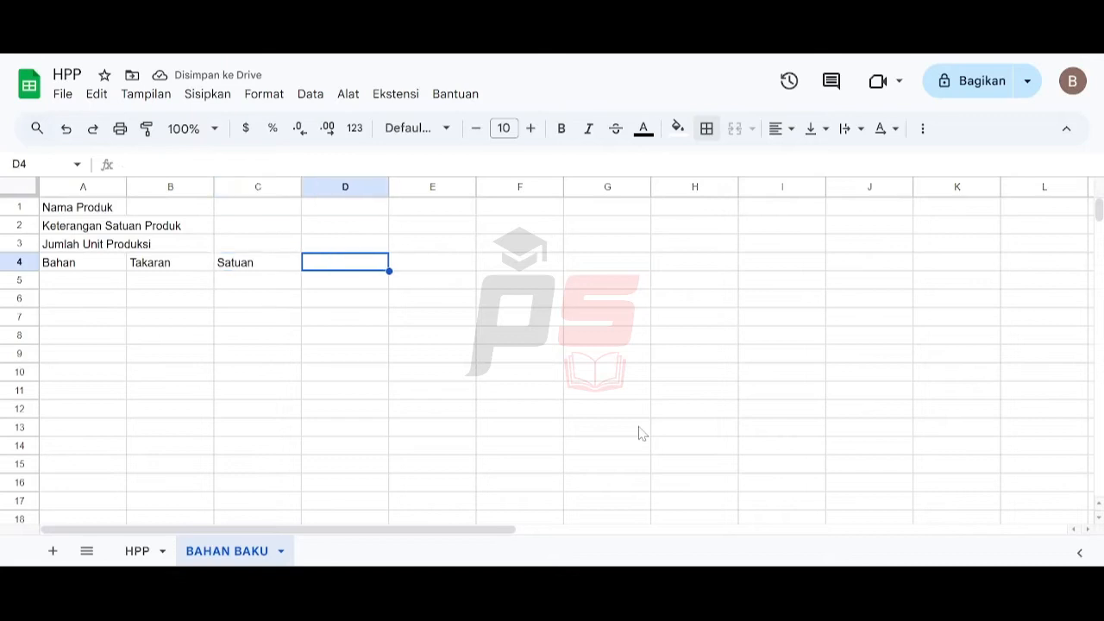
text(Harga)
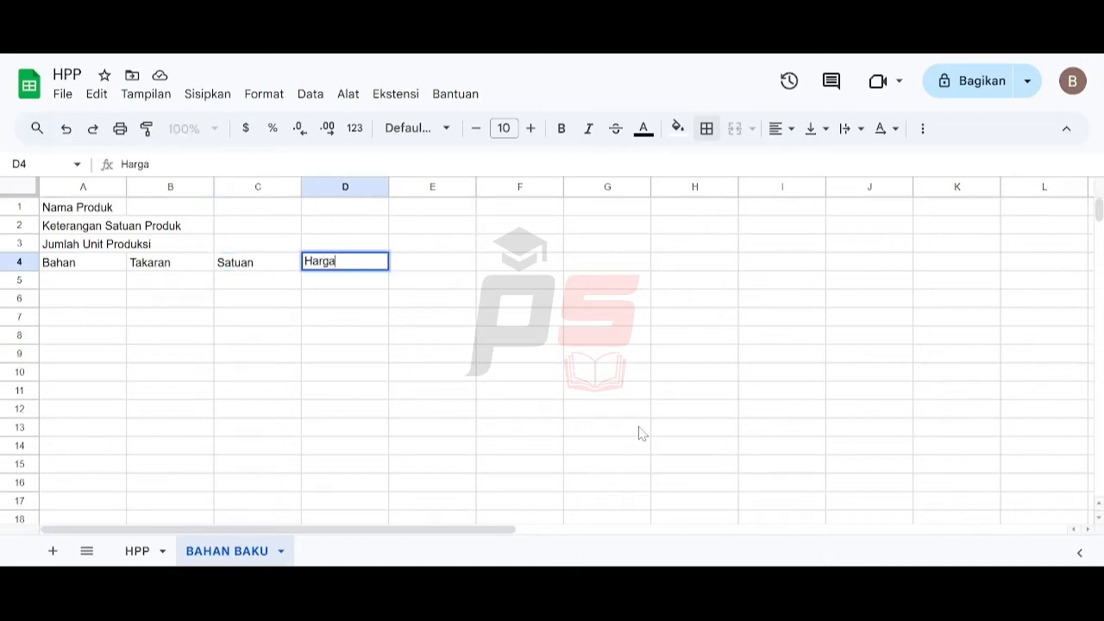
text( per Unit)
key(Tab)
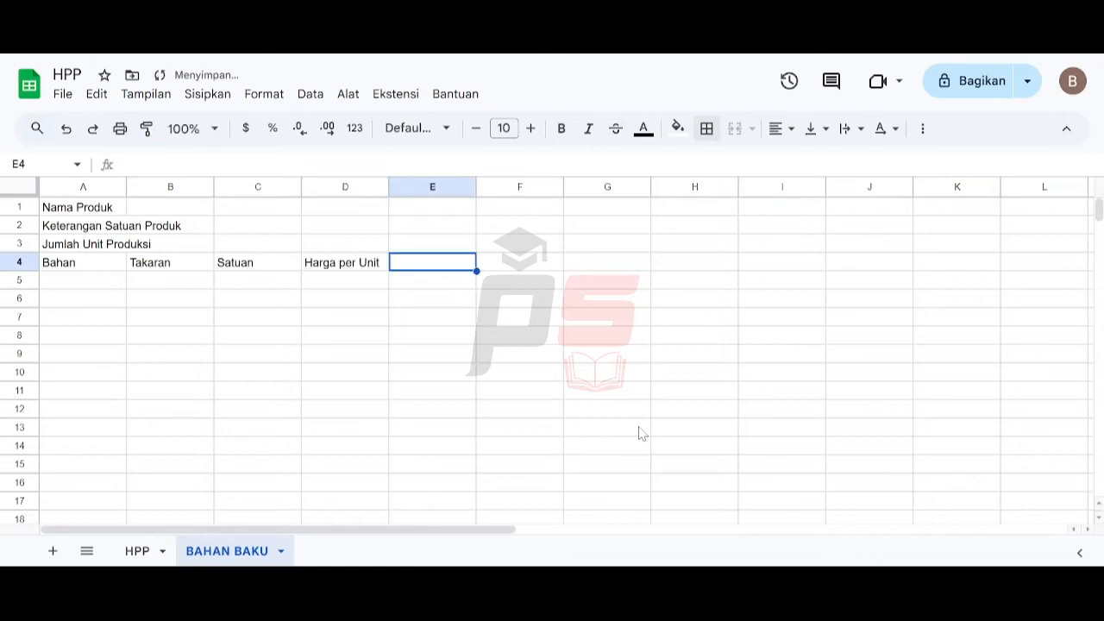
text(Total)
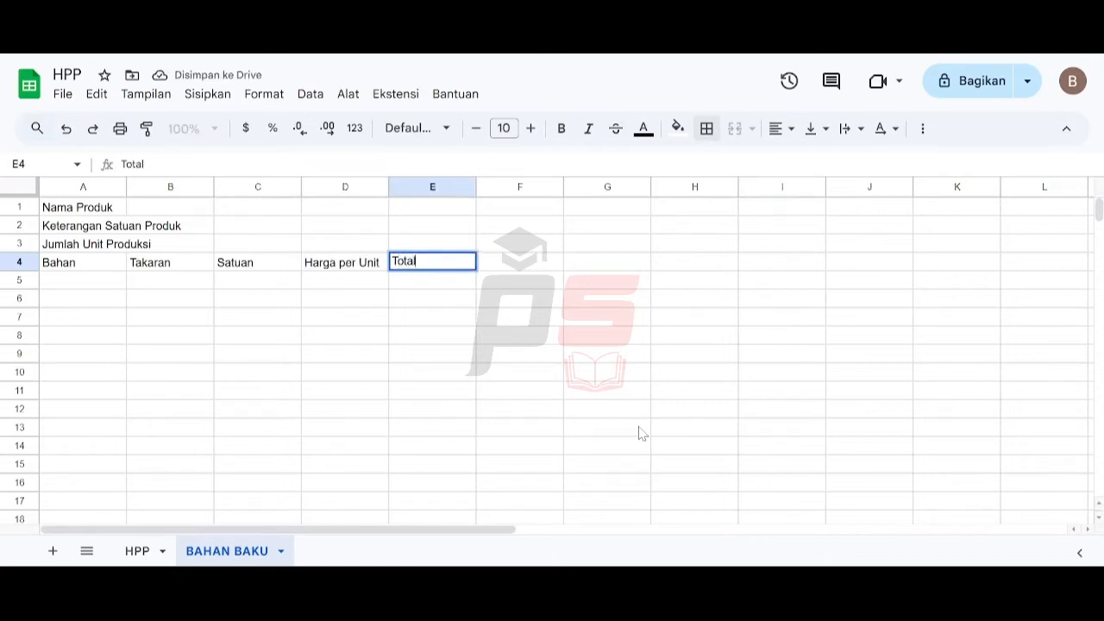
key(Return)
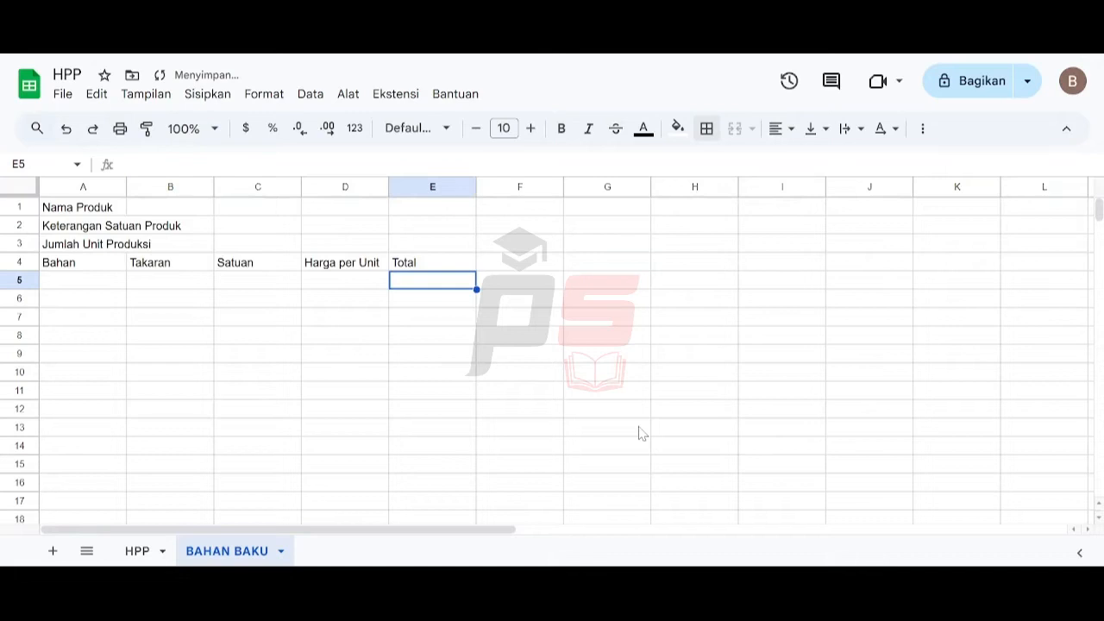
- Delete the unused columns F through Z
key(Up)
key(Up)
key(Up)
key(Up)
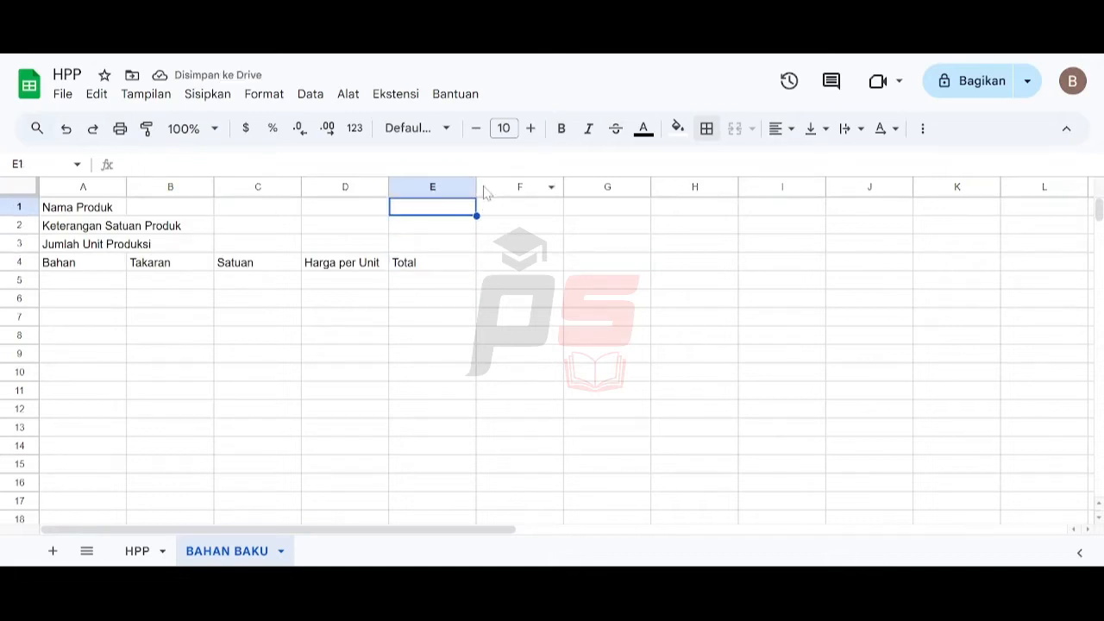
click(483, 188)
key(ctrl+shift+Right)
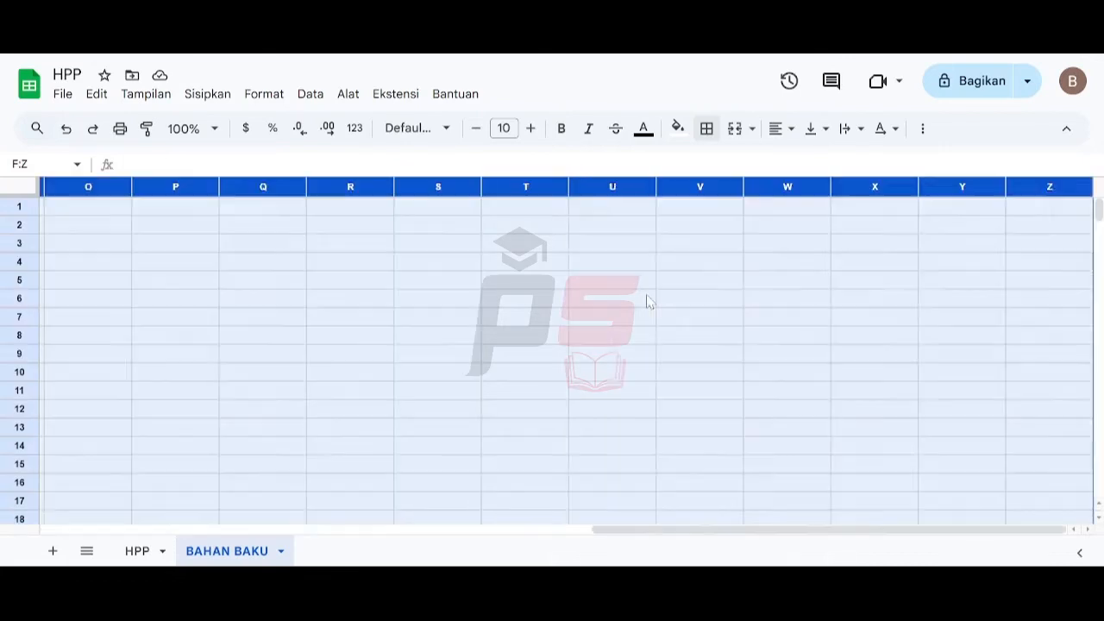
right_click(493, 191)
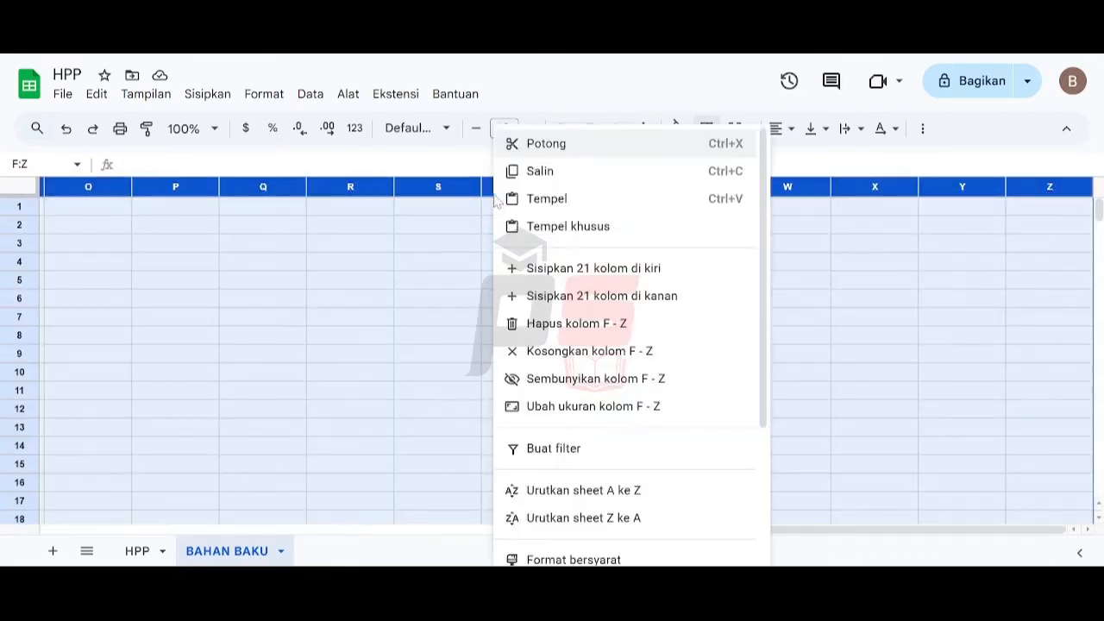
click(537, 328)
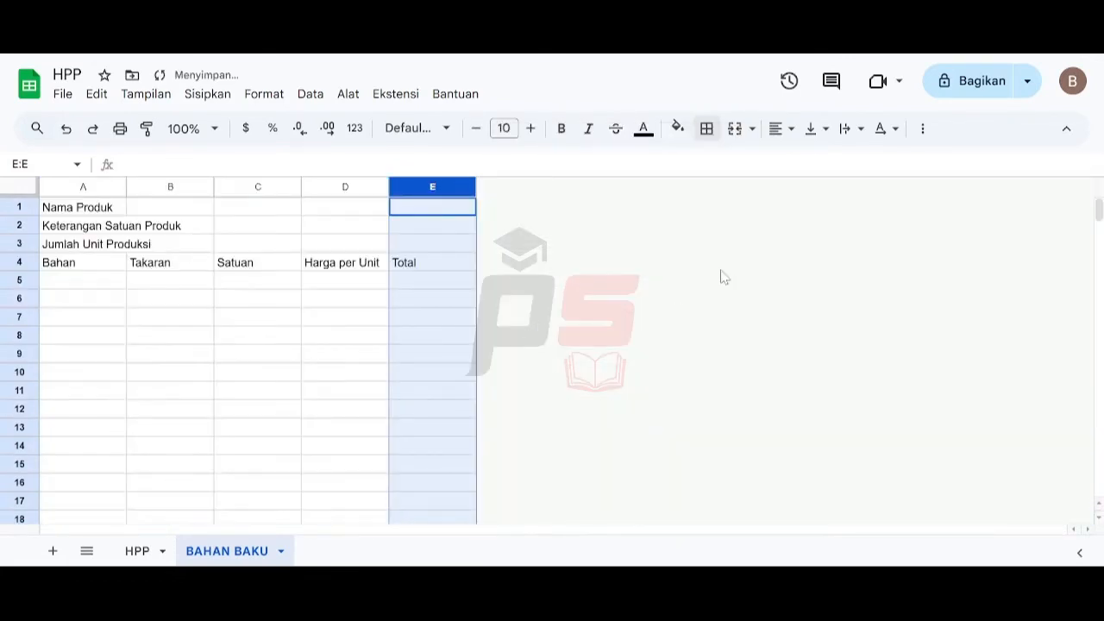
click(298, 245)
click(109, 211)
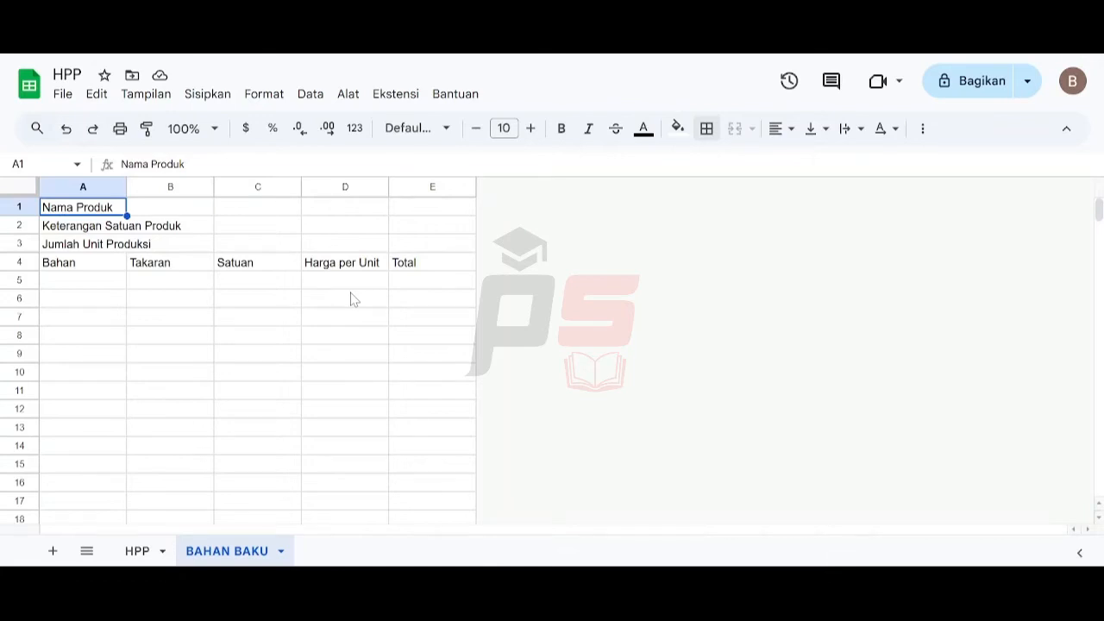
- Set column A's width to 250 pixels
click(66, 186)
right_click(65, 187)
click(96, 402)
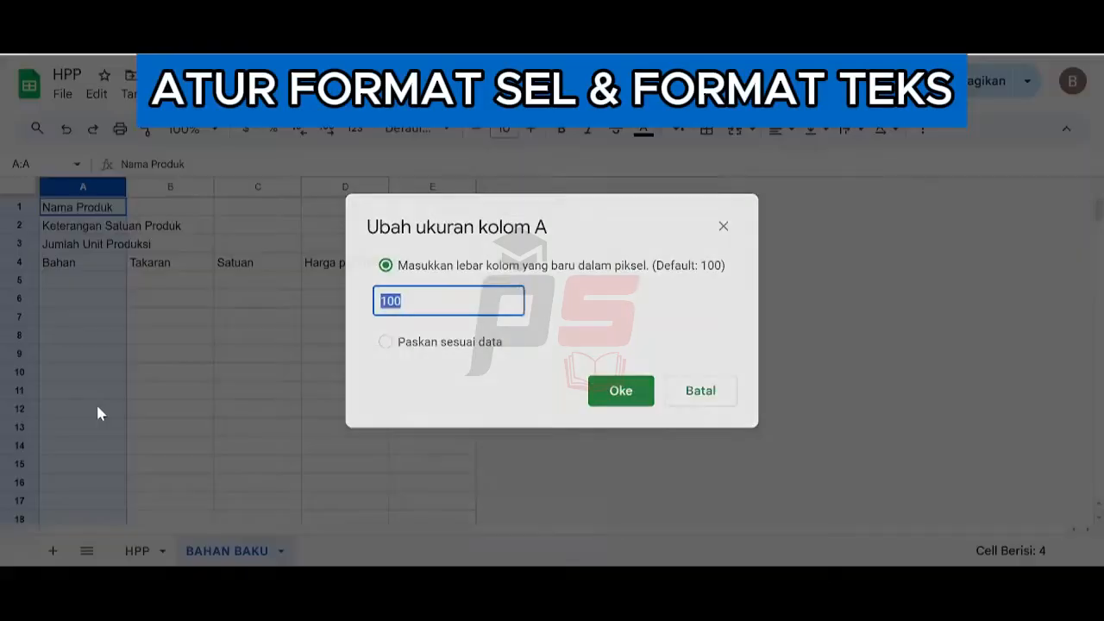
text(250)
key(Return)
- Set column C's width to 75 pixels
click(376, 186)
right_click(376, 187)
click(419, 412)
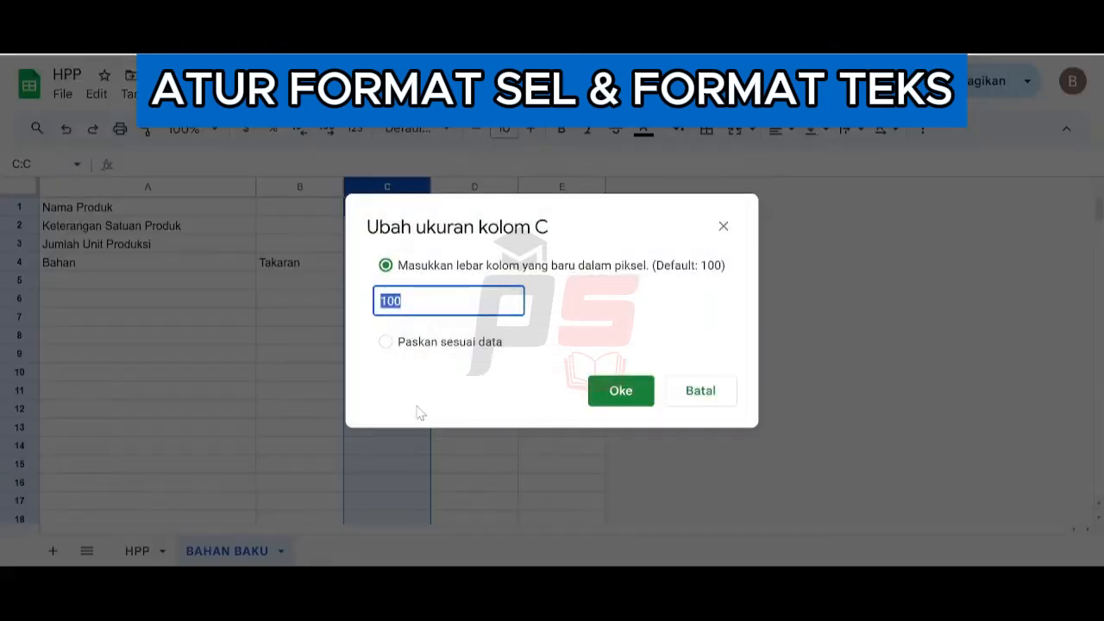
text(75)
key(Return)
- Set the width of columns D and E to 150 pixels
drag(439, 185, 515, 185)
right_click(515, 186)
click(558, 411)
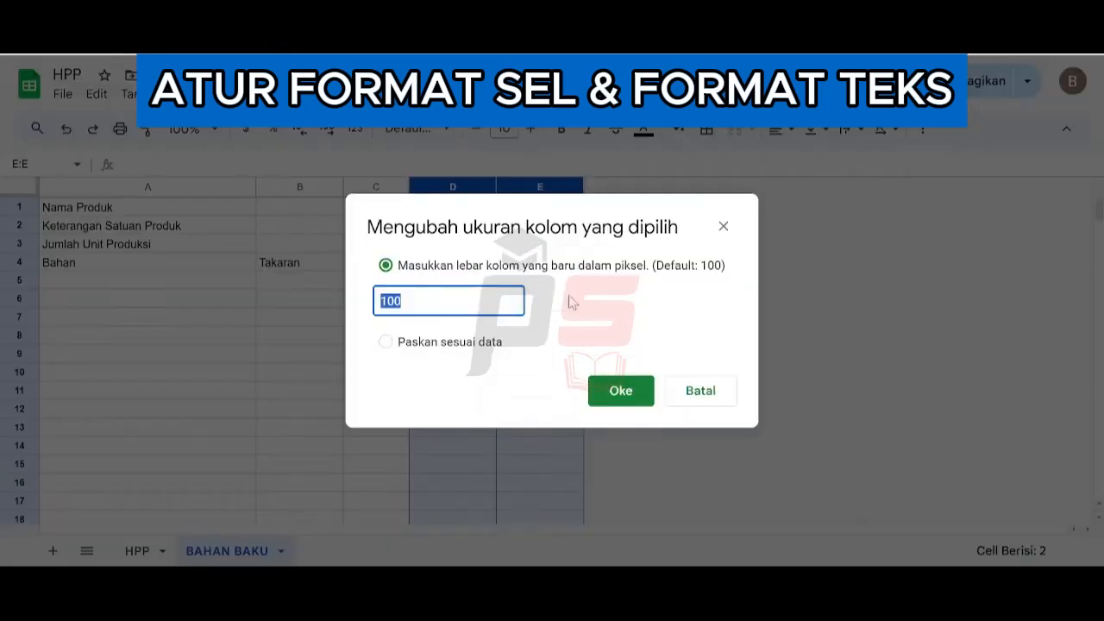
text(150)
key(Return)
- Select the entire sheet and change its vertical text alignment
click(198, 208)
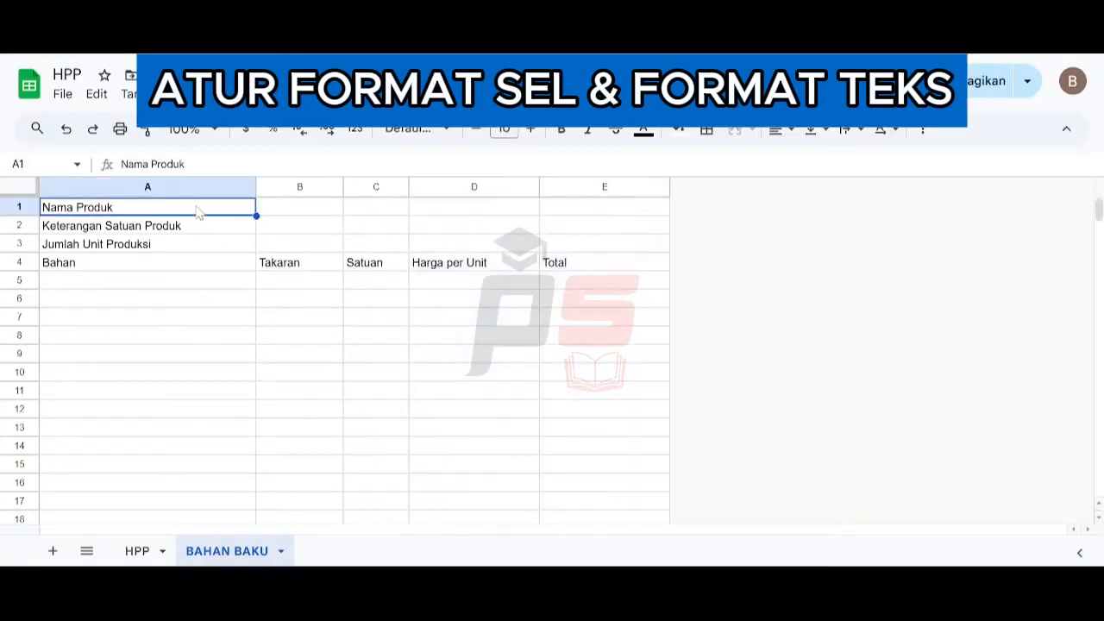
key(ctrl+a)
click(816, 130)
click(843, 162)
- Merge cells B1 to E1 and copy that merged format into rows 2 and 3
click(205, 225)
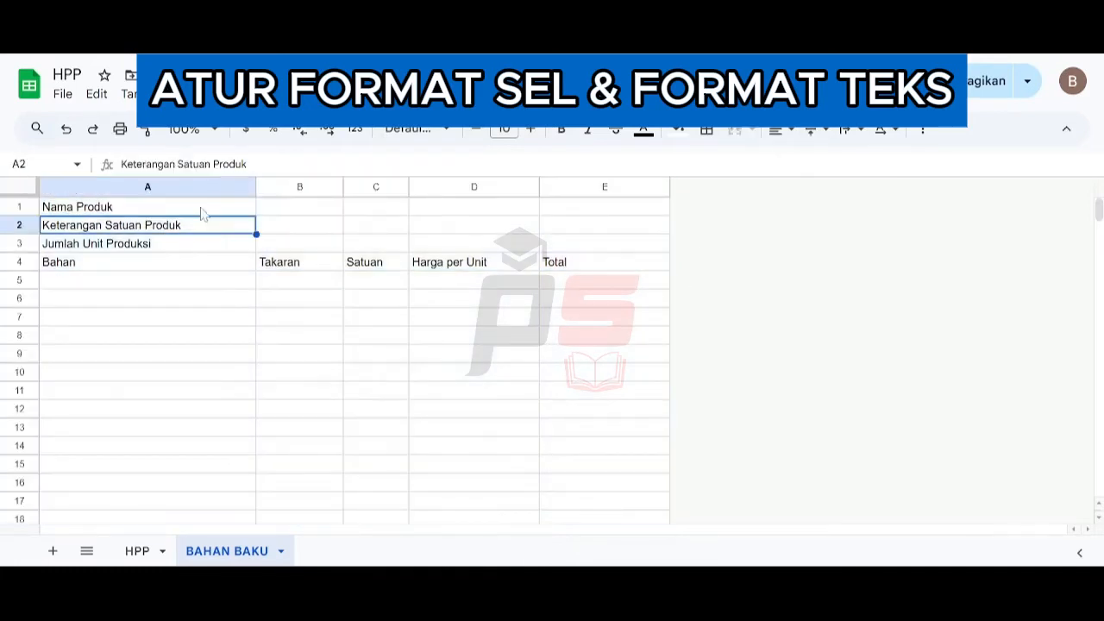
drag(203, 210, 217, 222)
drag(289, 208, 602, 208)
click(737, 134)
key(ctrl+c)
key(Down)
key(ctrl+v)
key(Down)
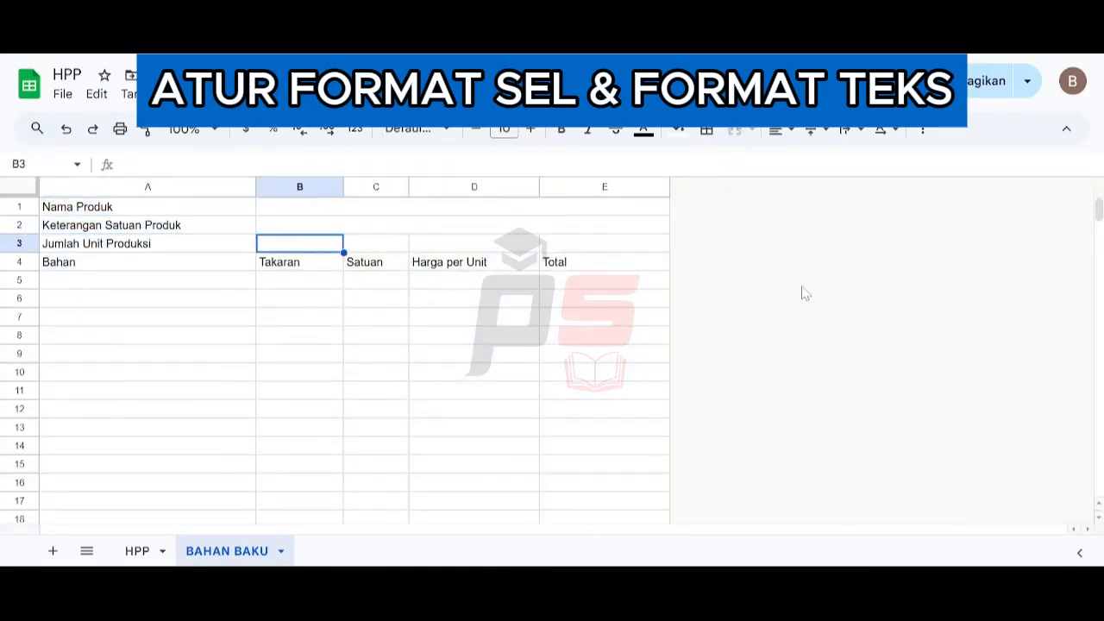
key(ctrl+v)
- Format labels A1 to A3 as bold 12 pt white text on a dark red fill
drag(194, 211, 200, 245)
click(531, 129)
click(531, 129)
click(560, 130)
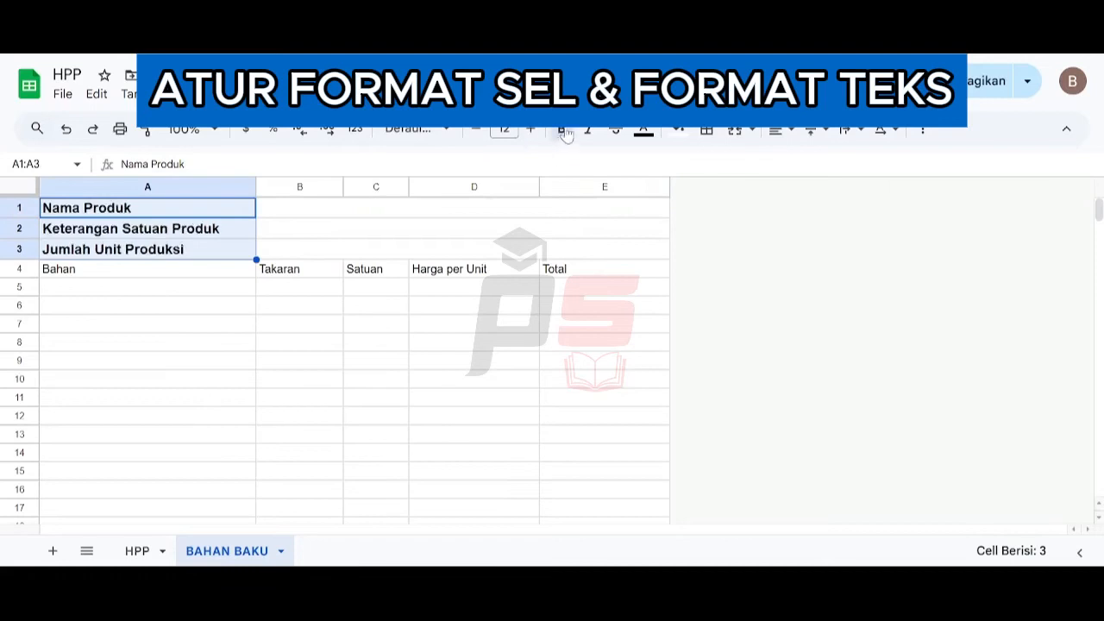
click(679, 129)
click(683, 300)
click(643, 129)
click(832, 188)
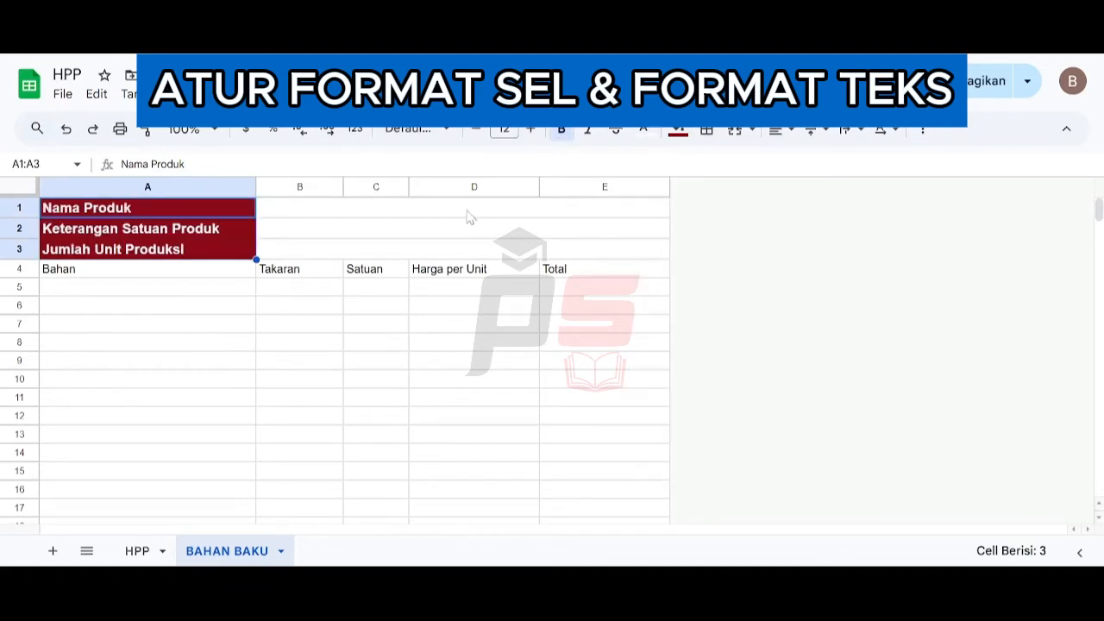
- Make the row 4 headers larger, bold and centered with a light red fill
drag(469, 216, 483, 250)
drag(128, 271, 604, 268)
click(532, 130)
click(531, 130)
click(560, 129)
click(775, 129)
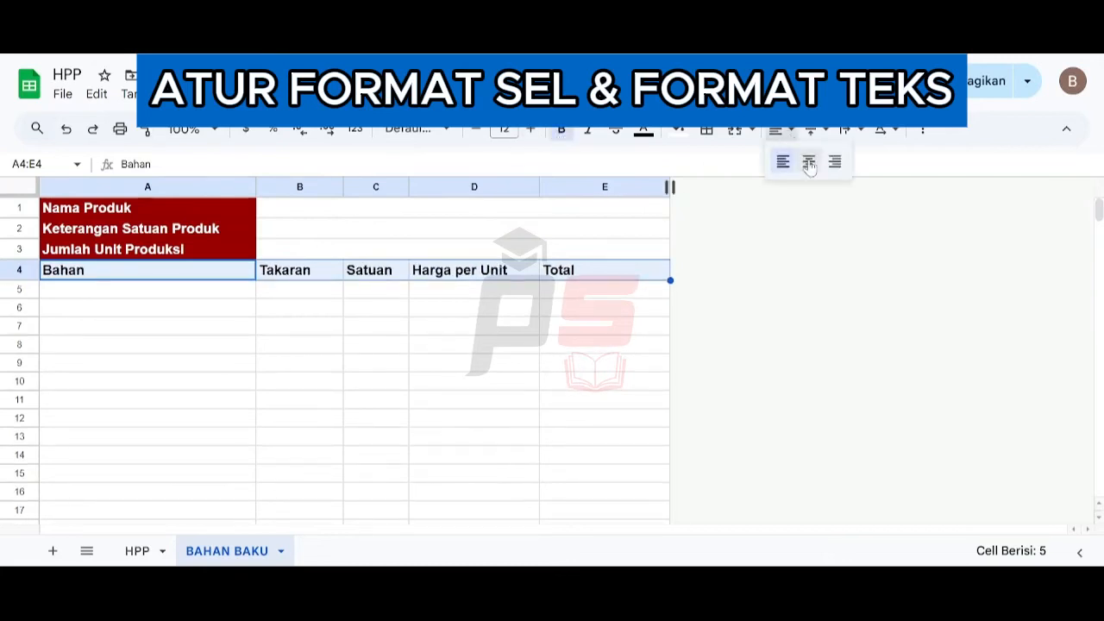
click(806, 162)
click(679, 130)
click(702, 244)
- Apply all borders to the table from A1 down to the last row of column E
click(116, 215)
key(ctrl+shift+Right)
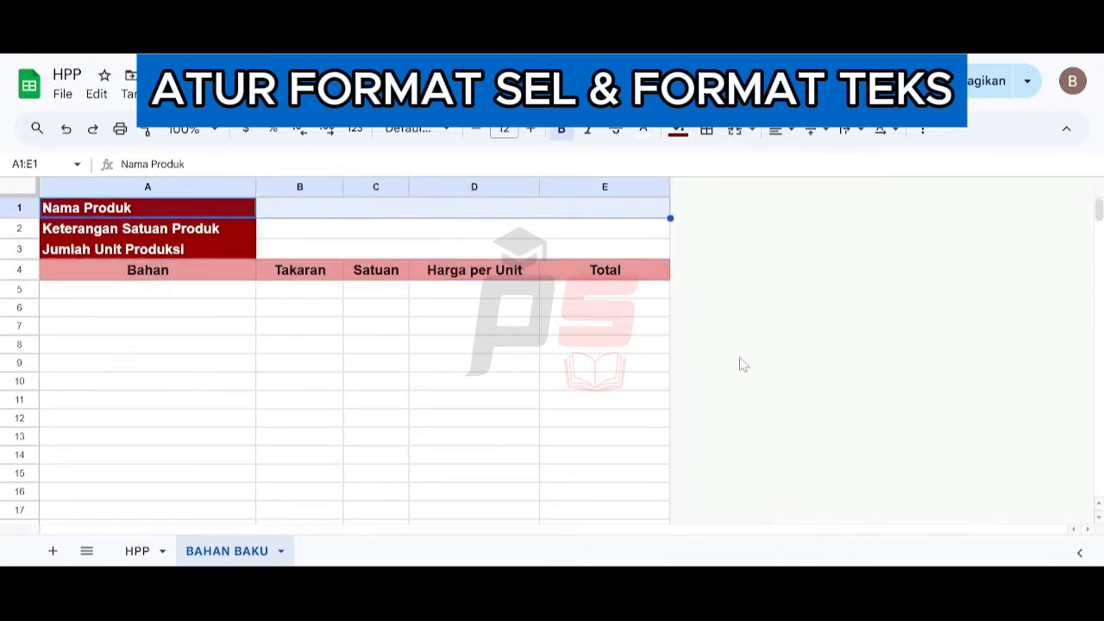
key(ctrl+shift+Down)
click(707, 129)
click(715, 165)
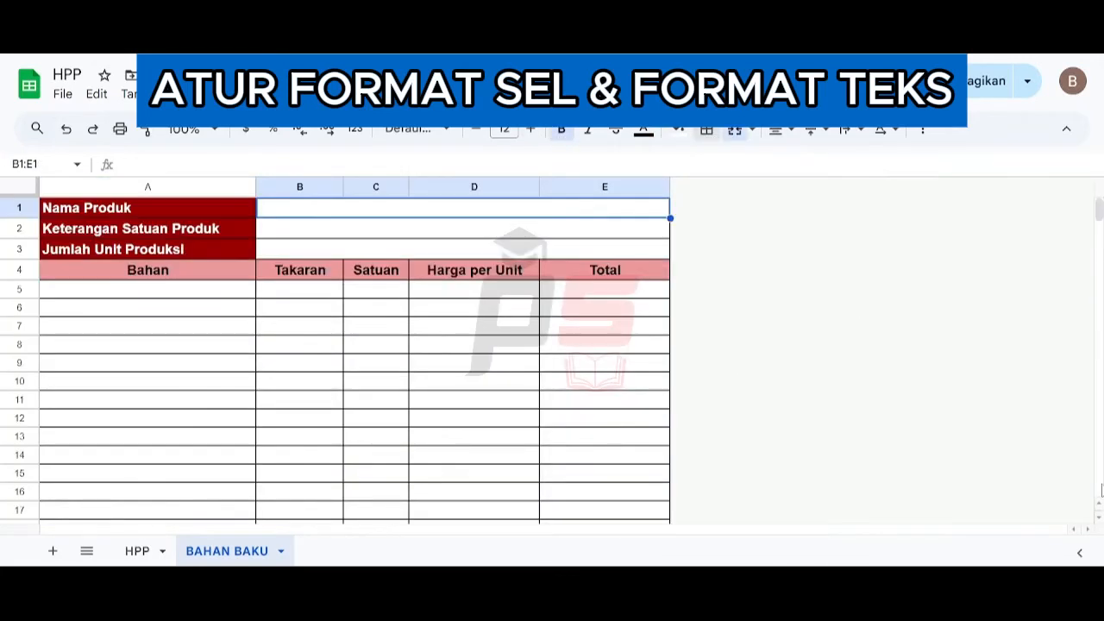
- Center-align columns B and C from row 5 to the last row
click(148, 289)
click(300, 289)
key(shift+Right)
key(ctrl+shift+Down)
click(775, 129)
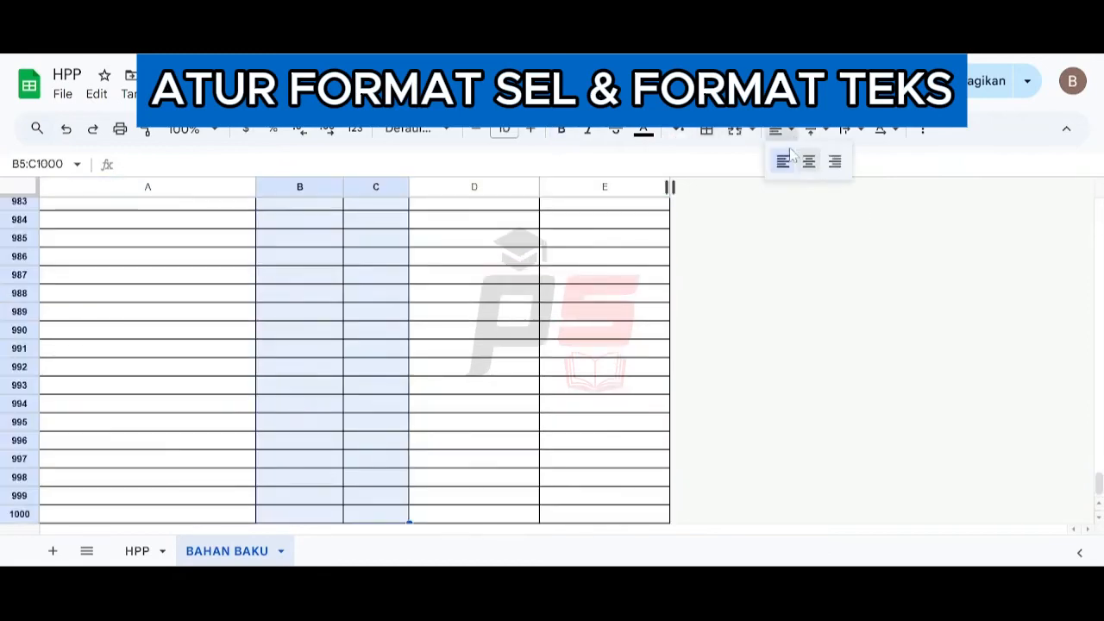
click(807, 162)
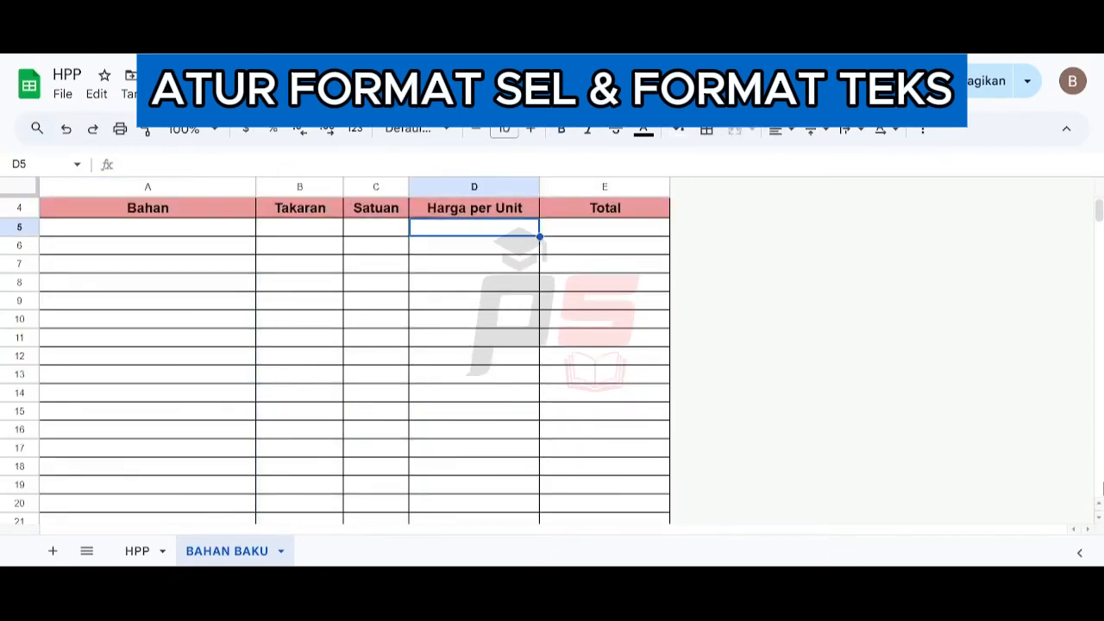
- Apply the Rupiah currency format to columns D and E from row 5 to the last row
key(shift+Right)
key(ctrl+shift+Down)
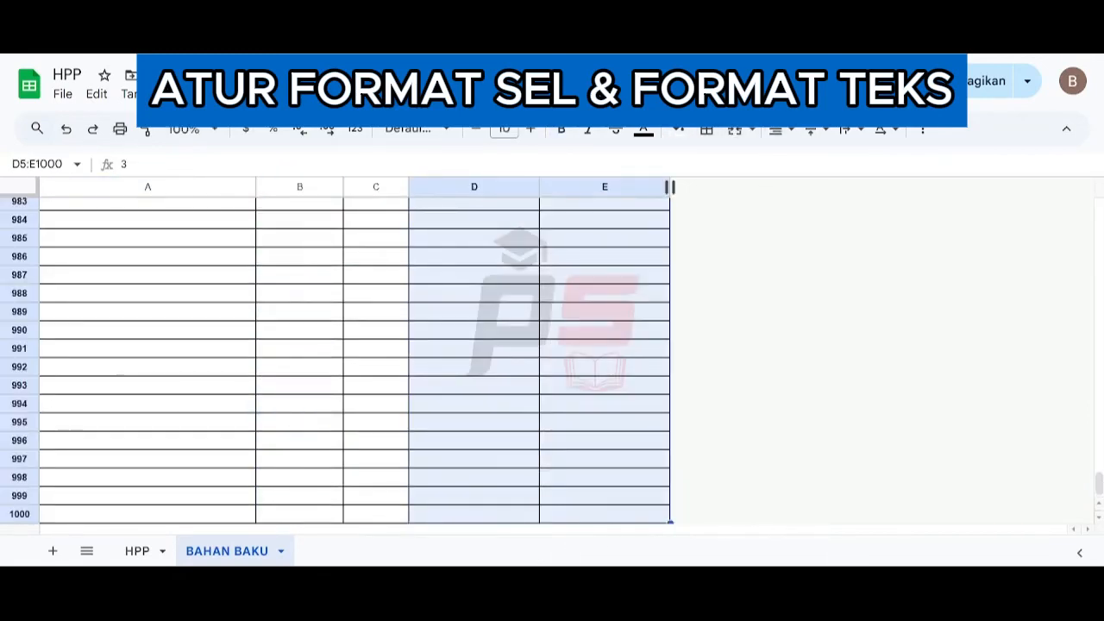
click(254, 93)
mouse_move(288, 166)
click(576, 172)
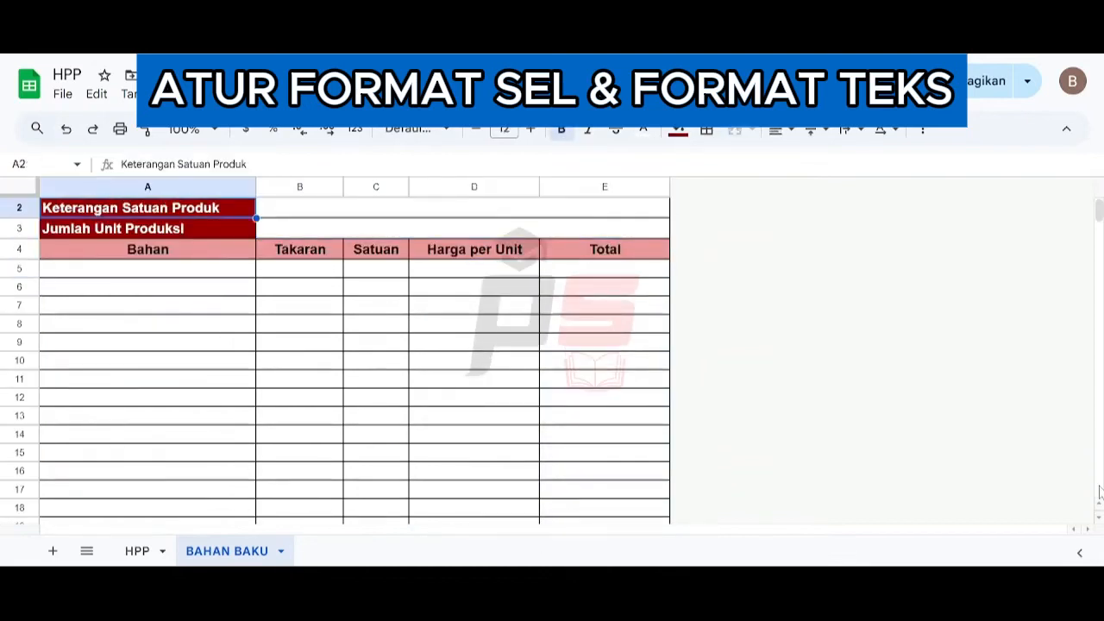
- Freeze the sheet's rows up to row 4
key(Up)
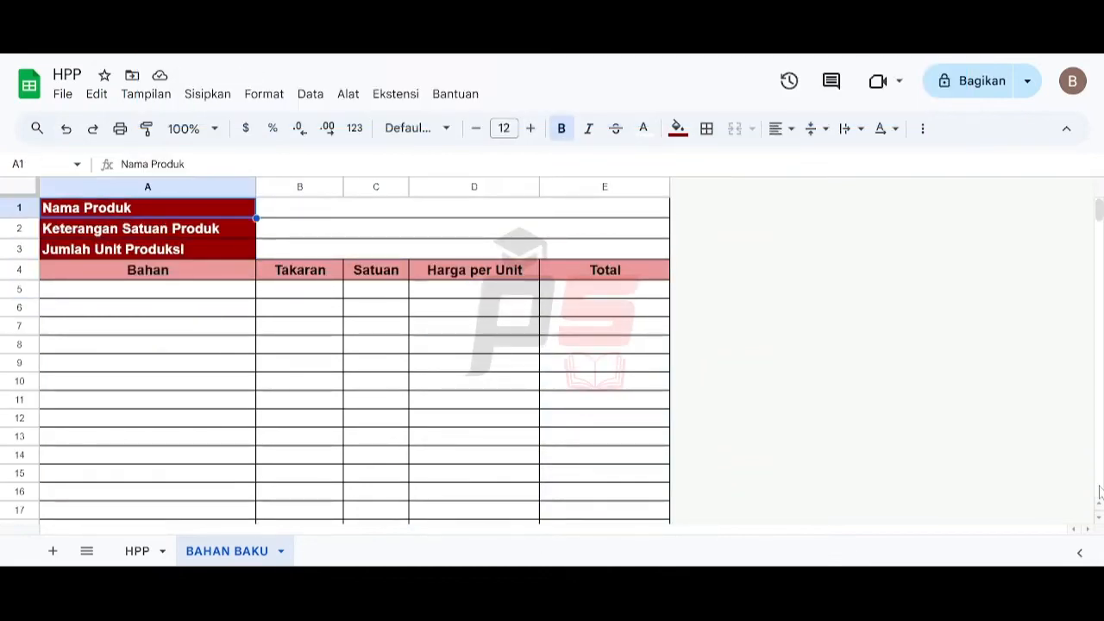
click(20, 269)
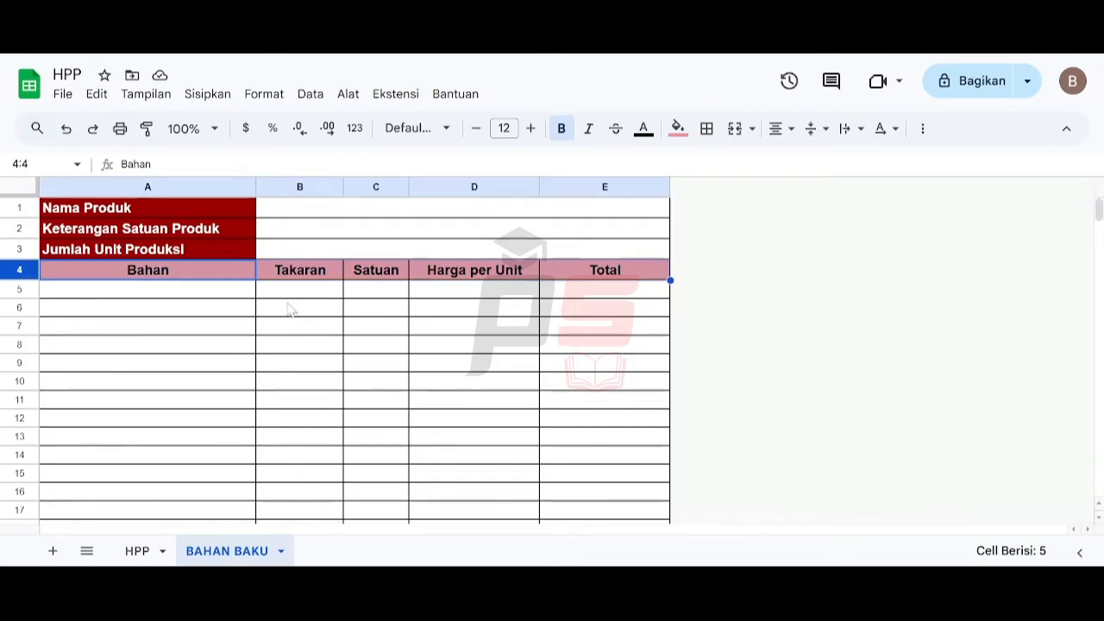
click(147, 94)
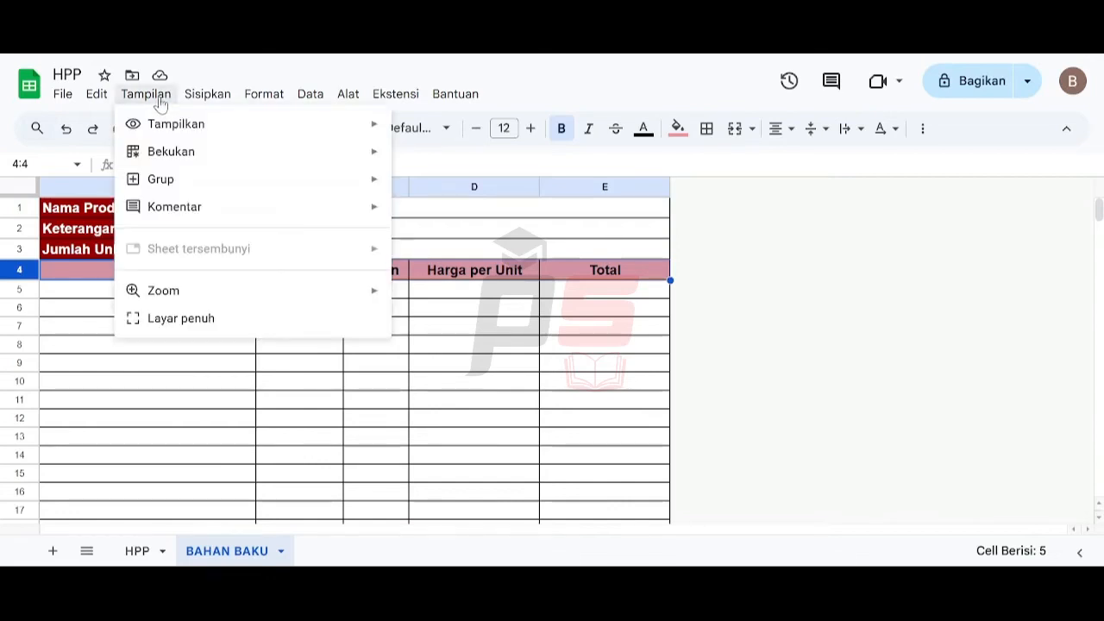
mouse_move(153, 153)
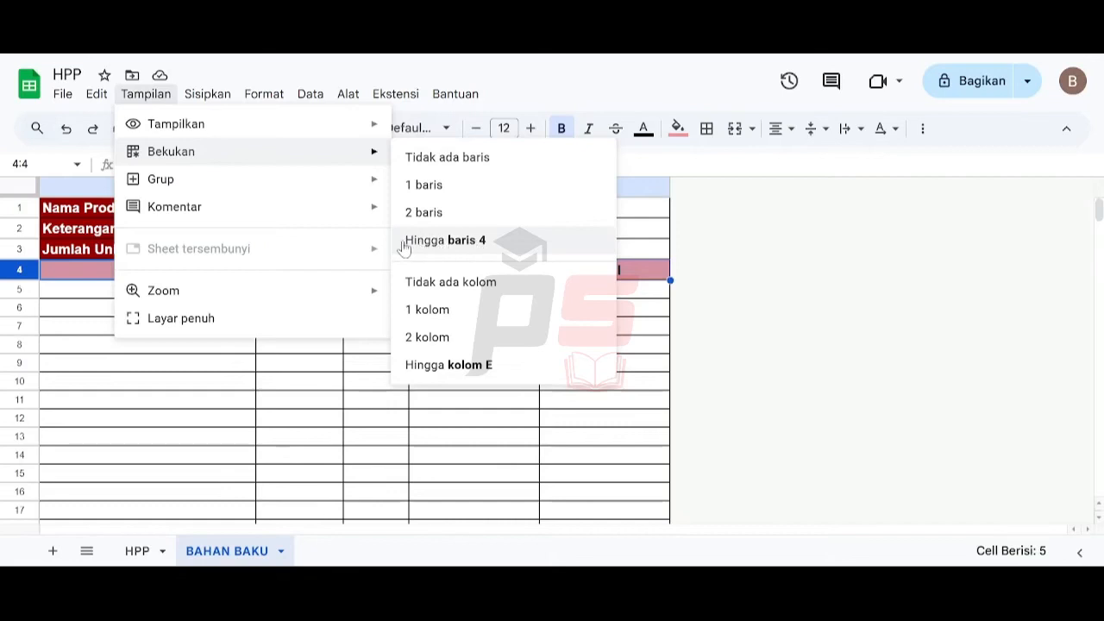
click(515, 246)
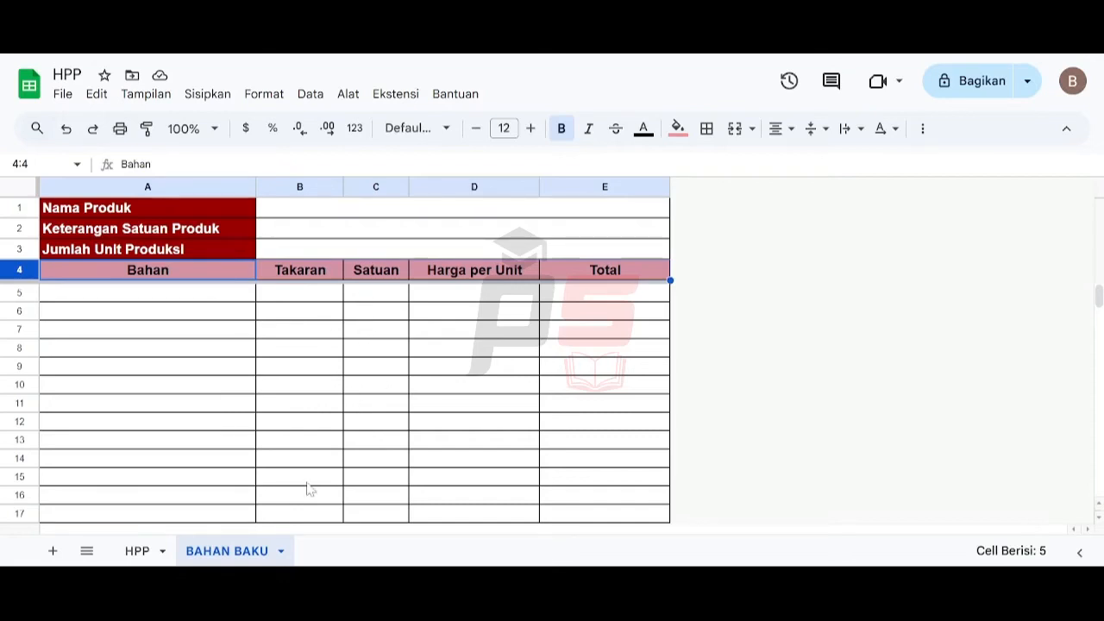
- Duplicate the BAHAN BAKU sheet and rename the copy TENAGA
click(281, 551)
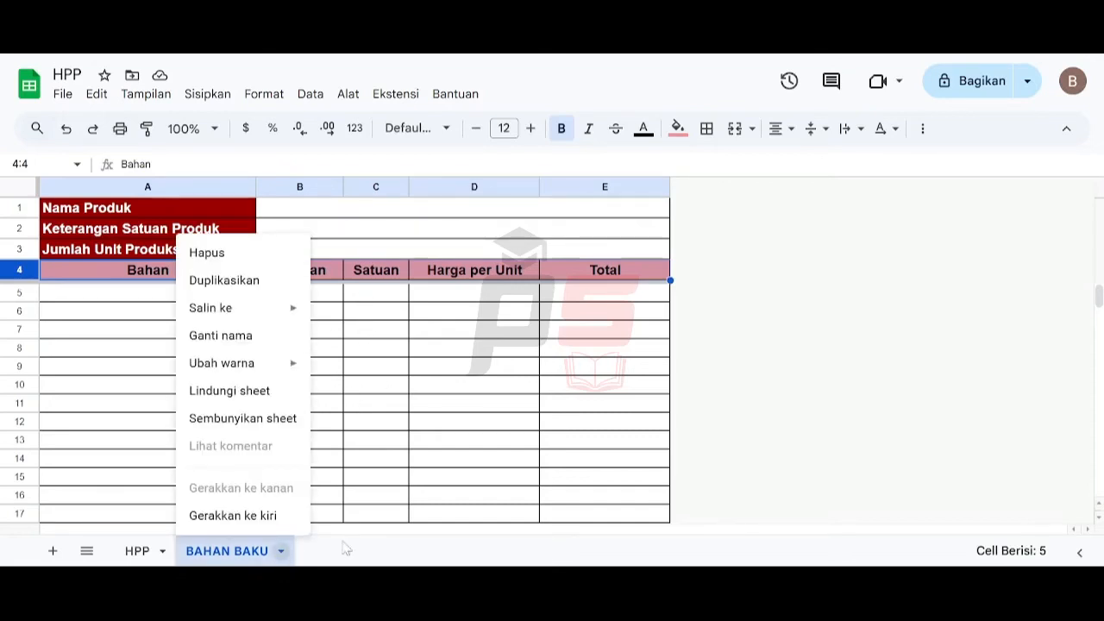
click(259, 281)
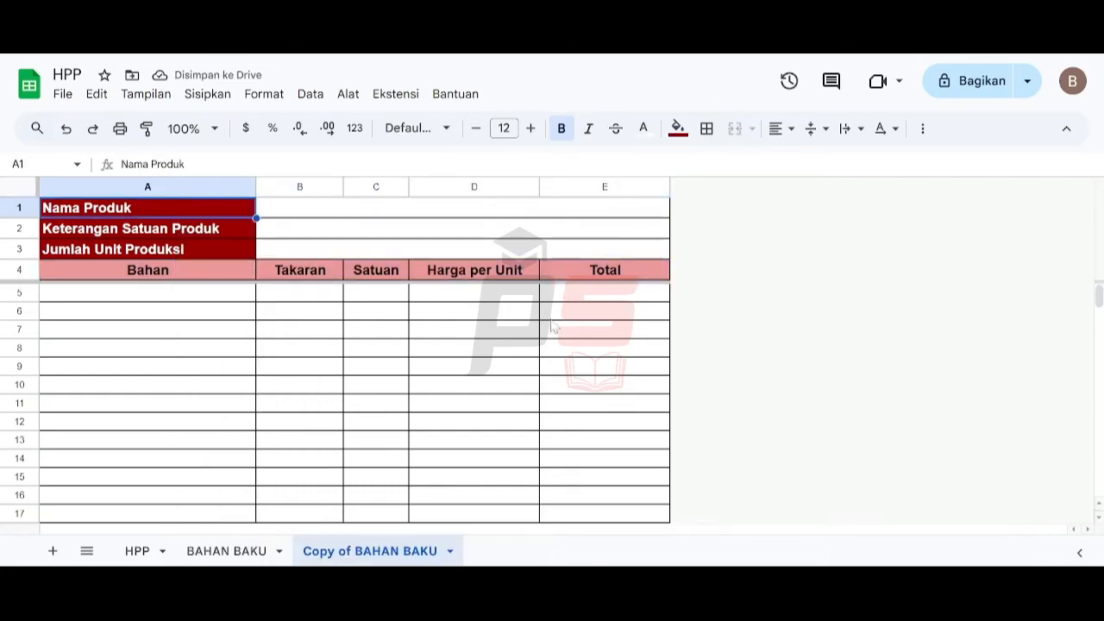
click(449, 551)
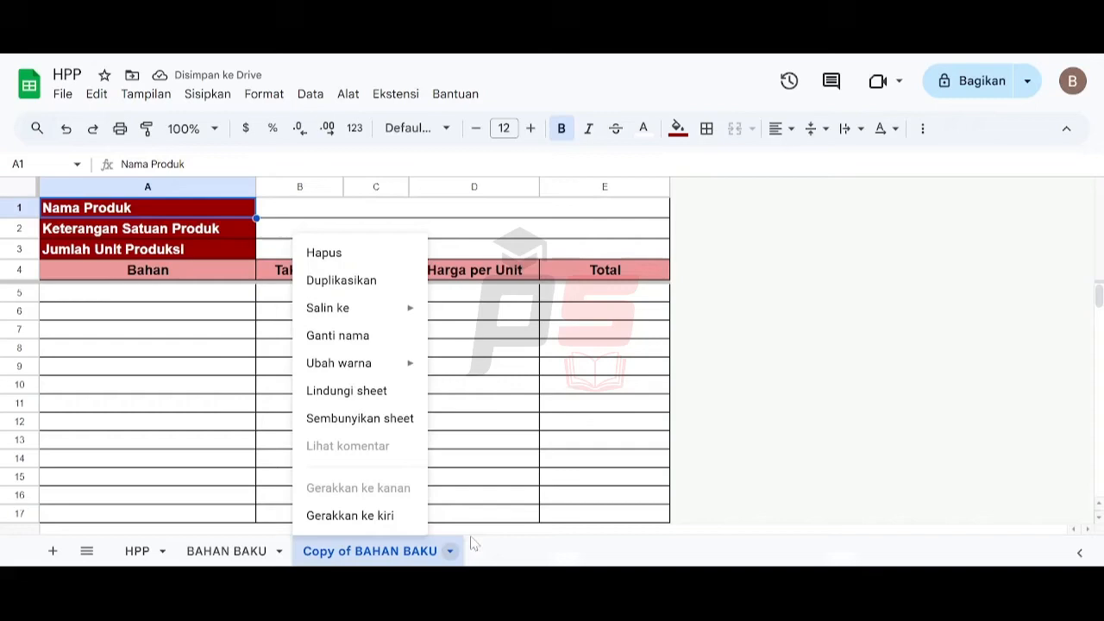
click(390, 336)
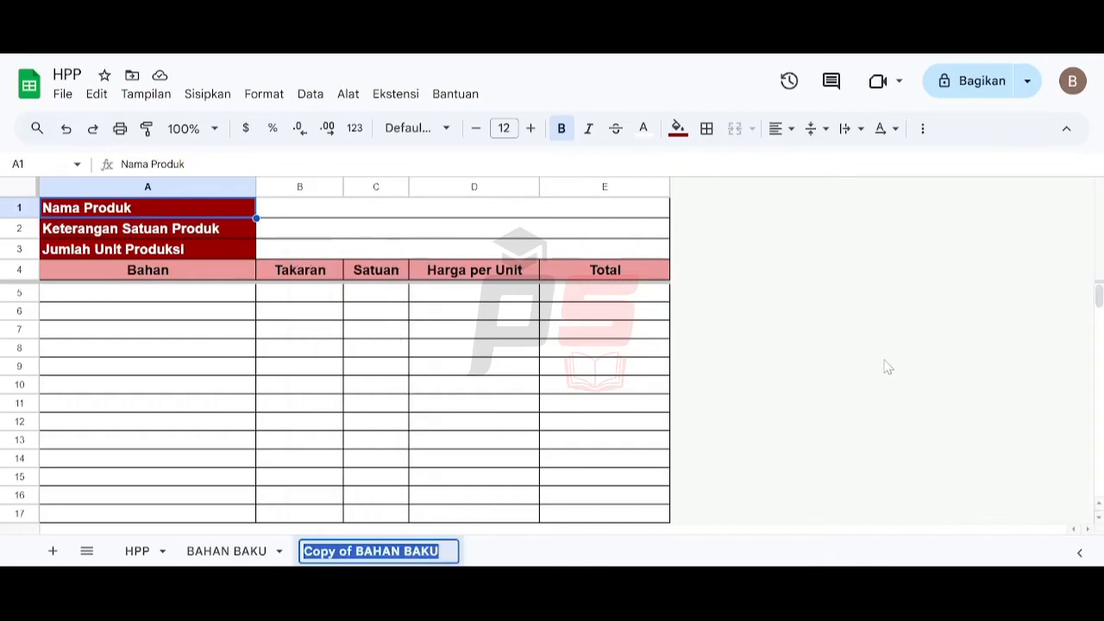
text(TE)
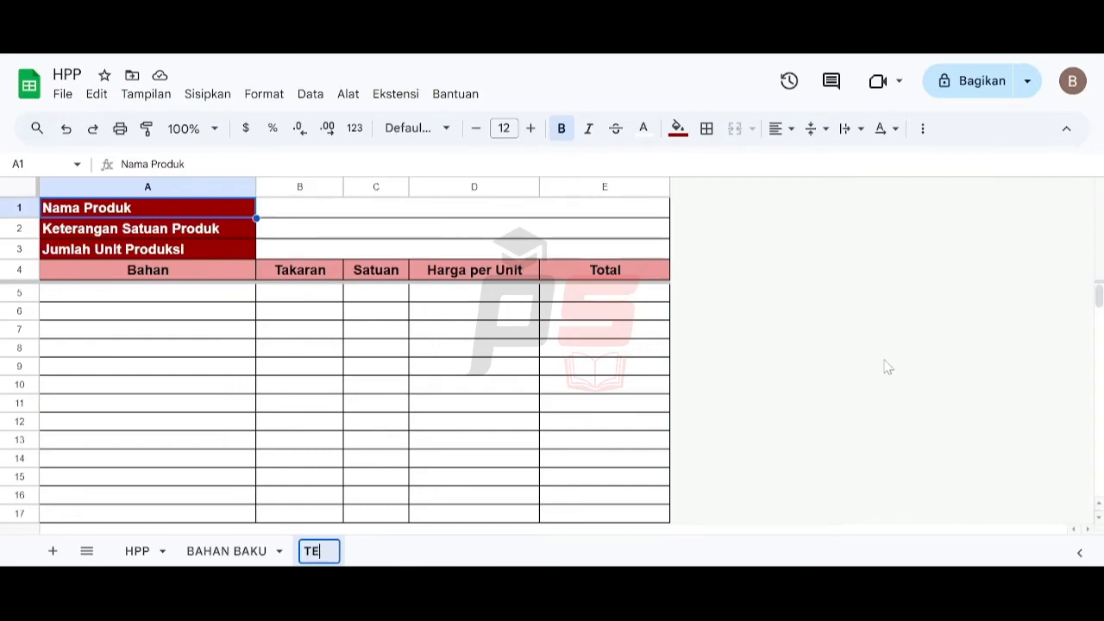
text(NAGA)
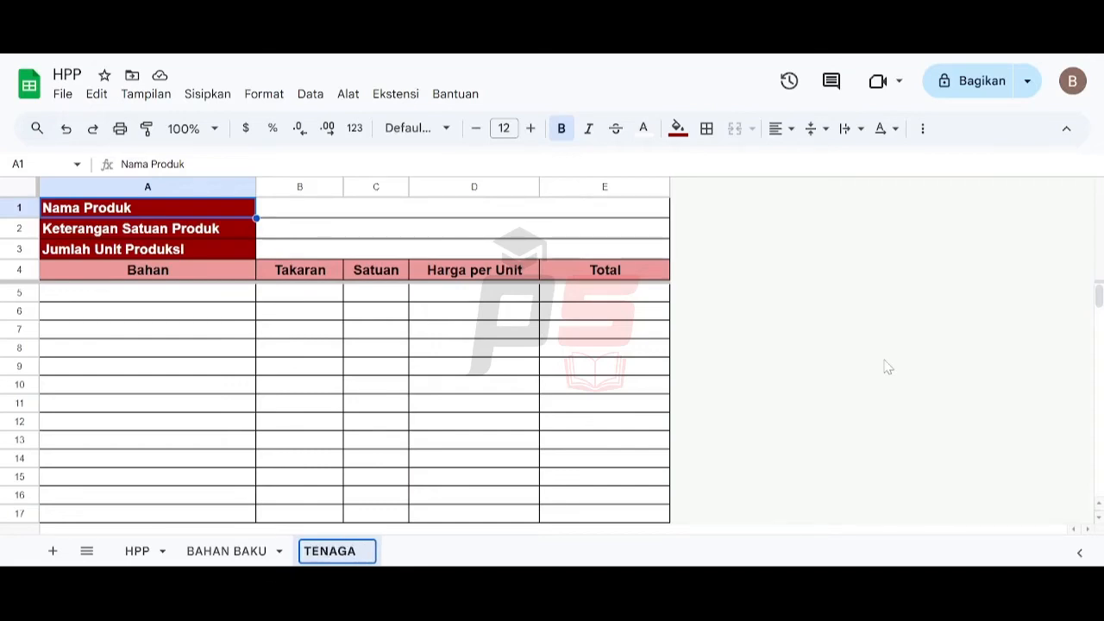
key(Return)
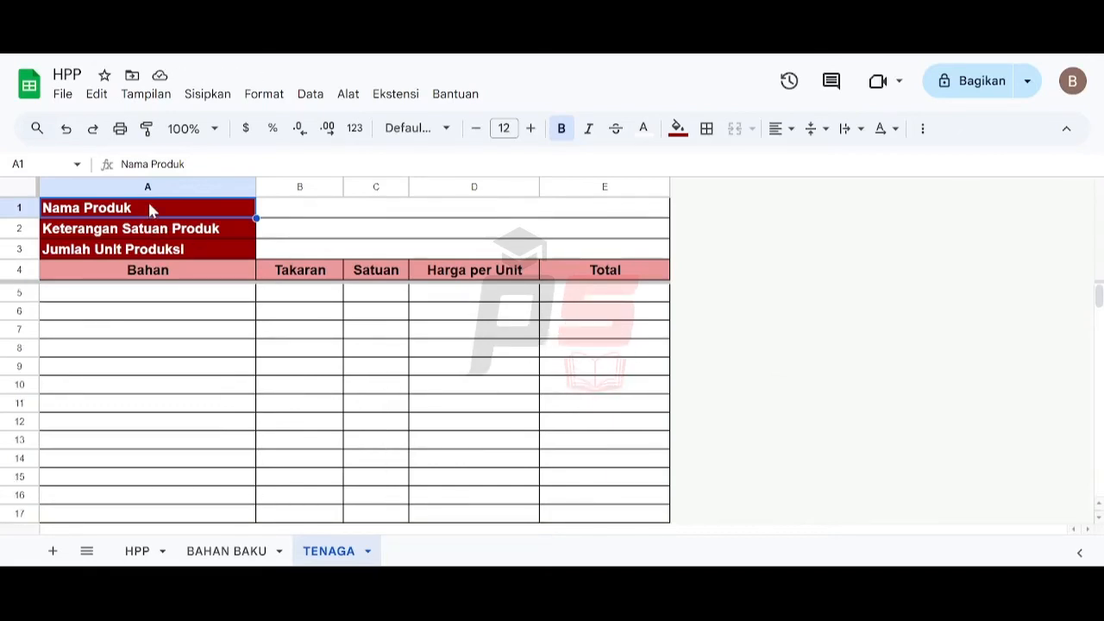
- Change the fill of labels A1 to A3 on TENAGA to dark gold
key(shift+Down)
key(shift+Down)
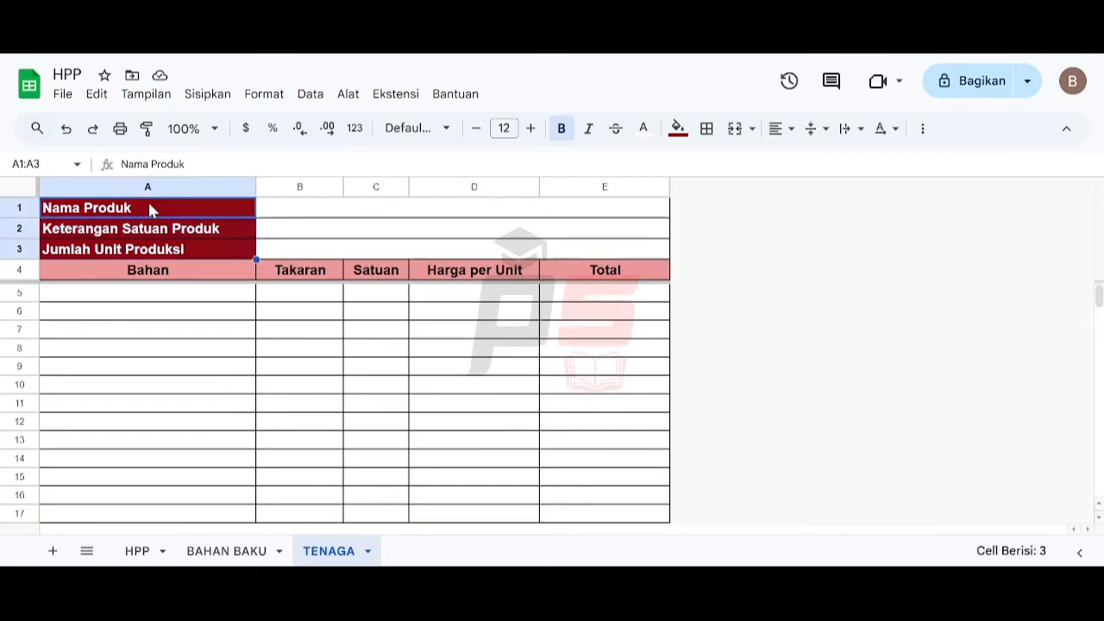
click(678, 128)
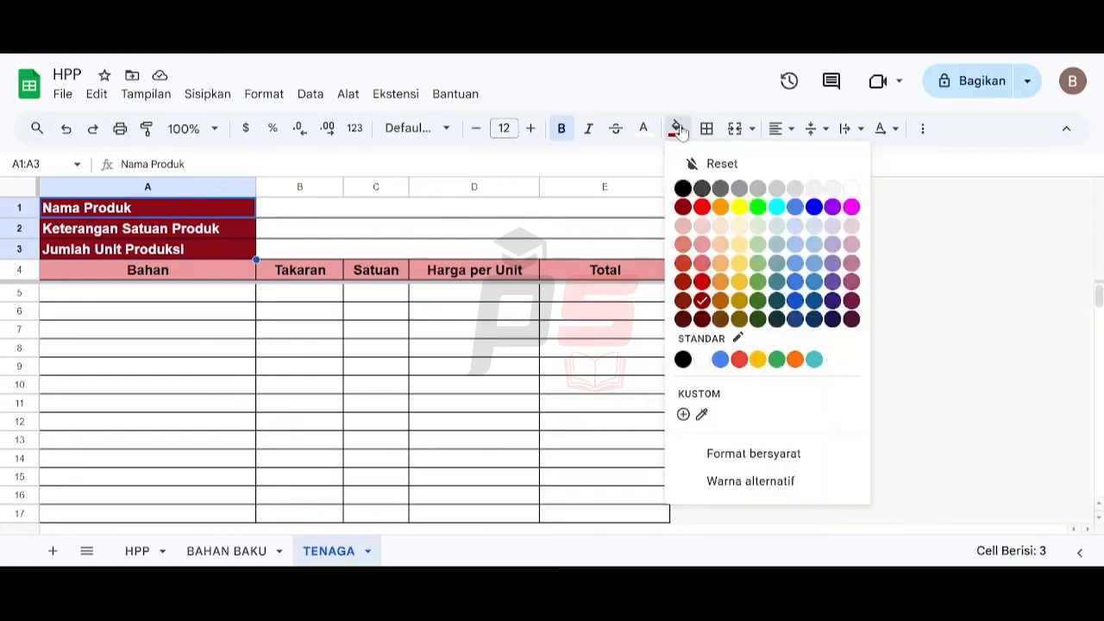
click(744, 302)
- Change the fill of the row 4 headers to light yellow
drag(204, 266, 603, 273)
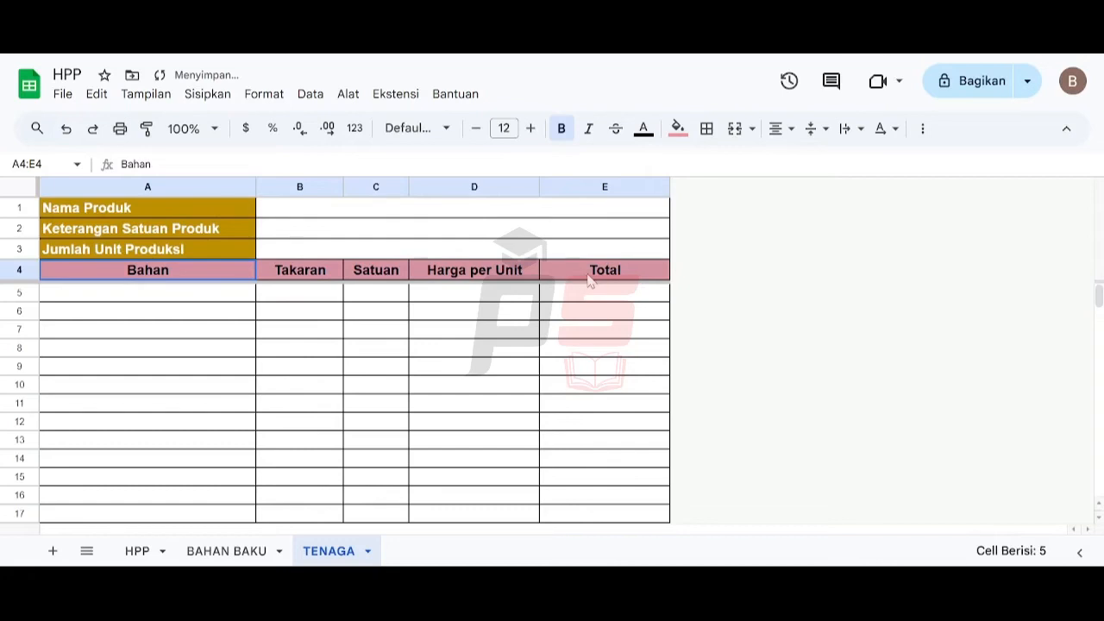
click(681, 129)
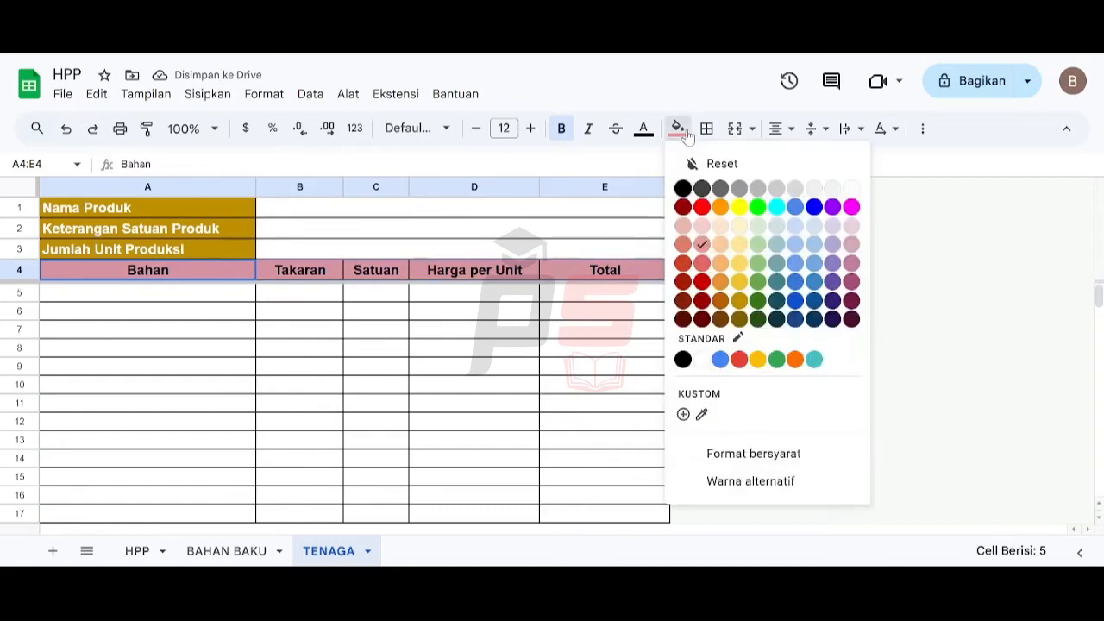
click(747, 250)
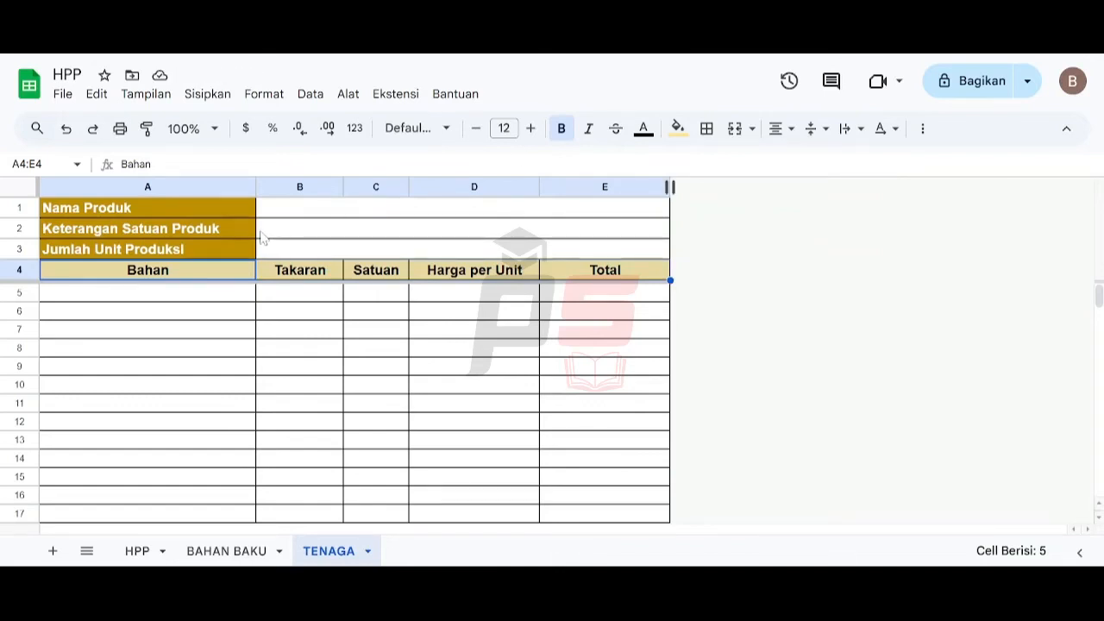
- Delete the Harga per Unit column D from the TENAGA sheet
click(306, 280)
click(380, 281)
click(489, 282)
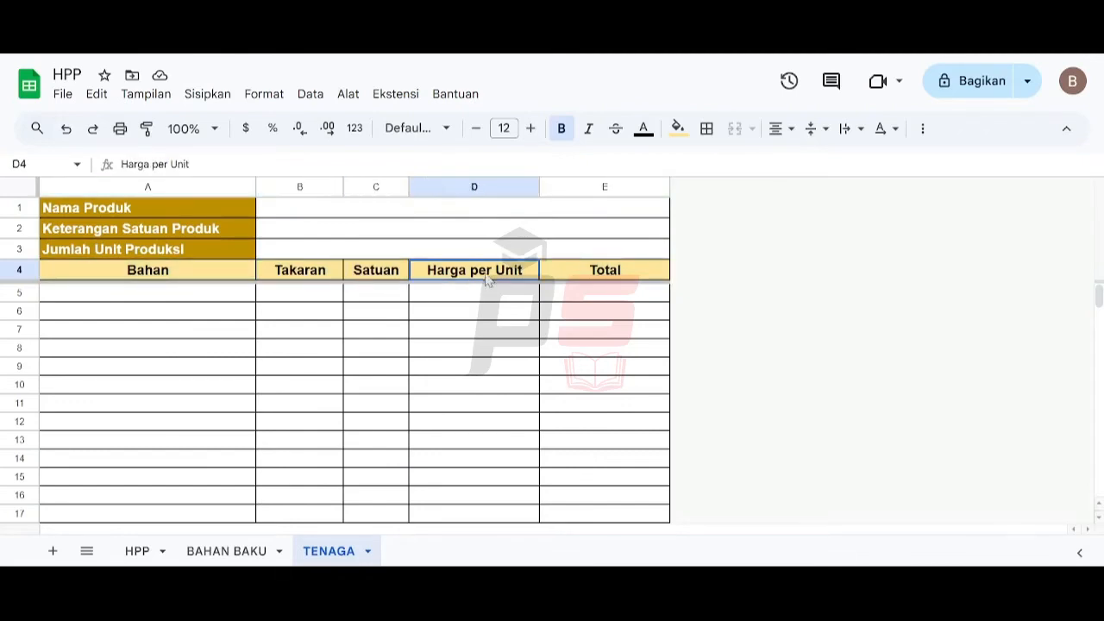
click(462, 183)
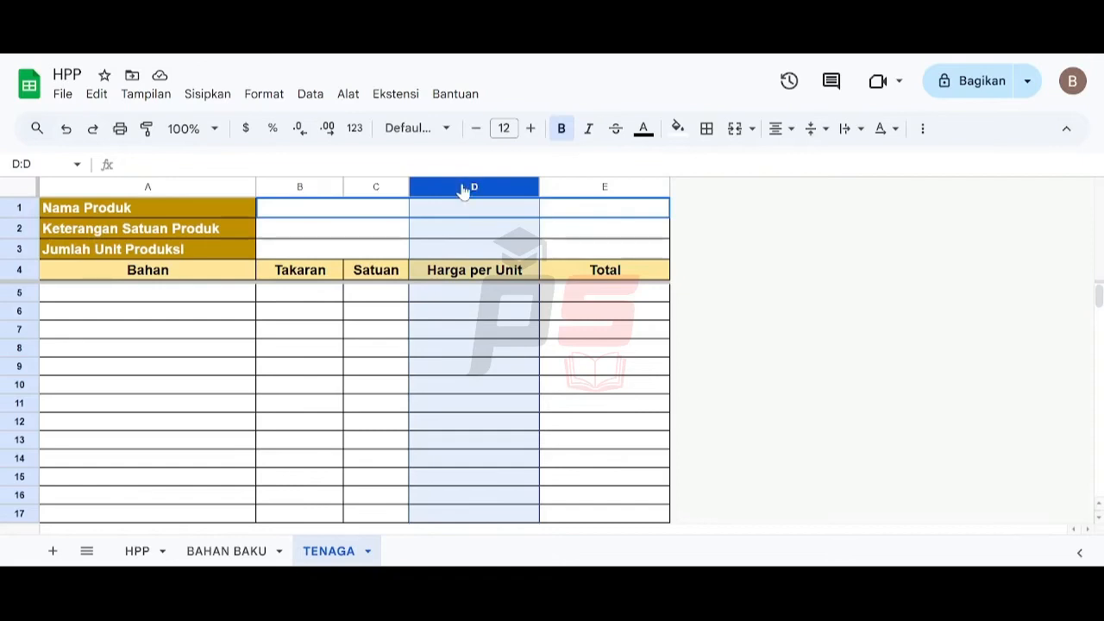
right_click(463, 187)
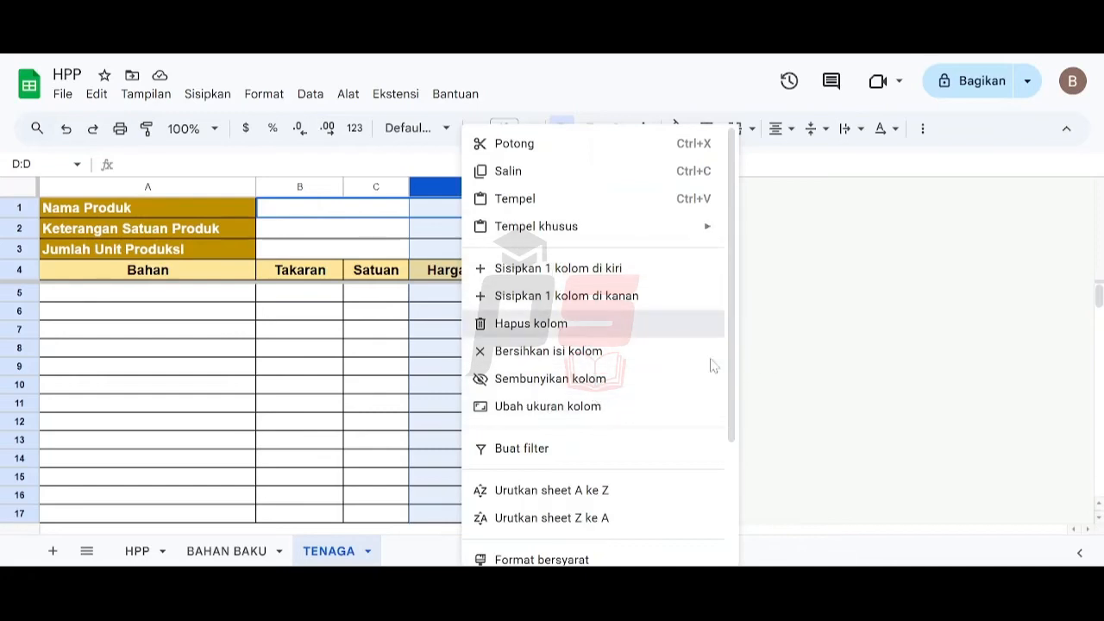
click(621, 324)
click(183, 274)
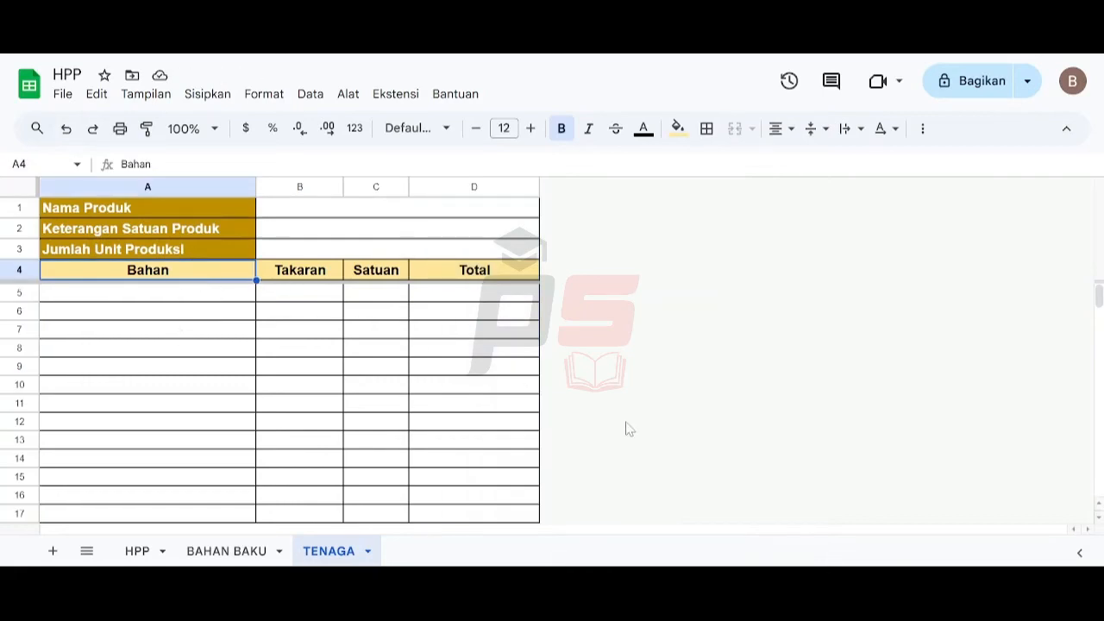
- Rename the TENAGA headers in row 4 to Aktivitas, Tarif per Jam and Waktu (Menit)
text(Aktivitas)
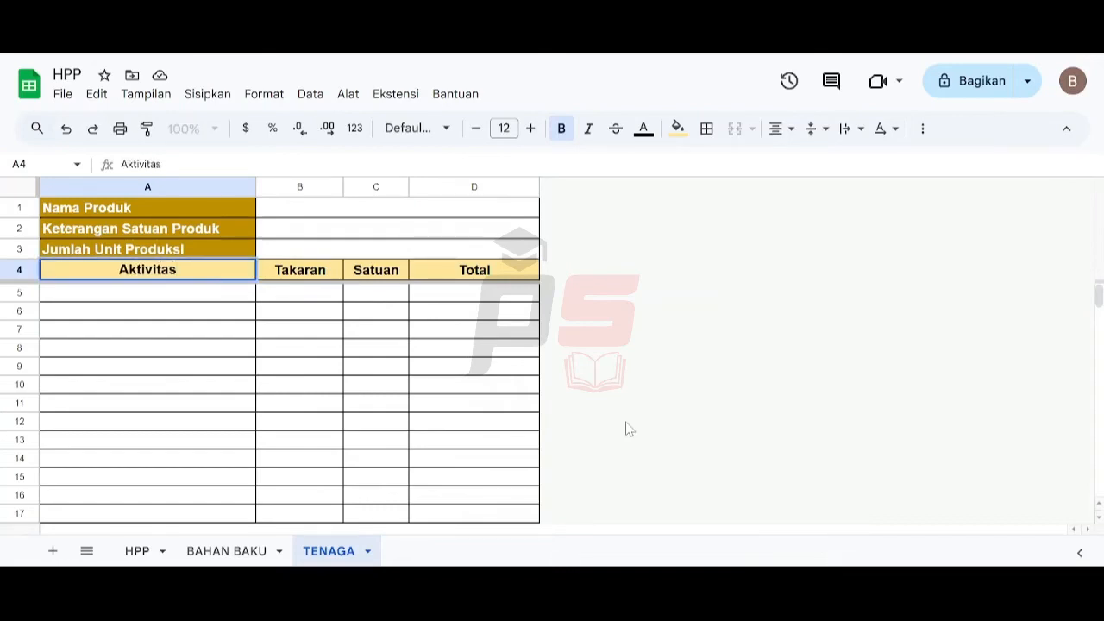
key(Tab)
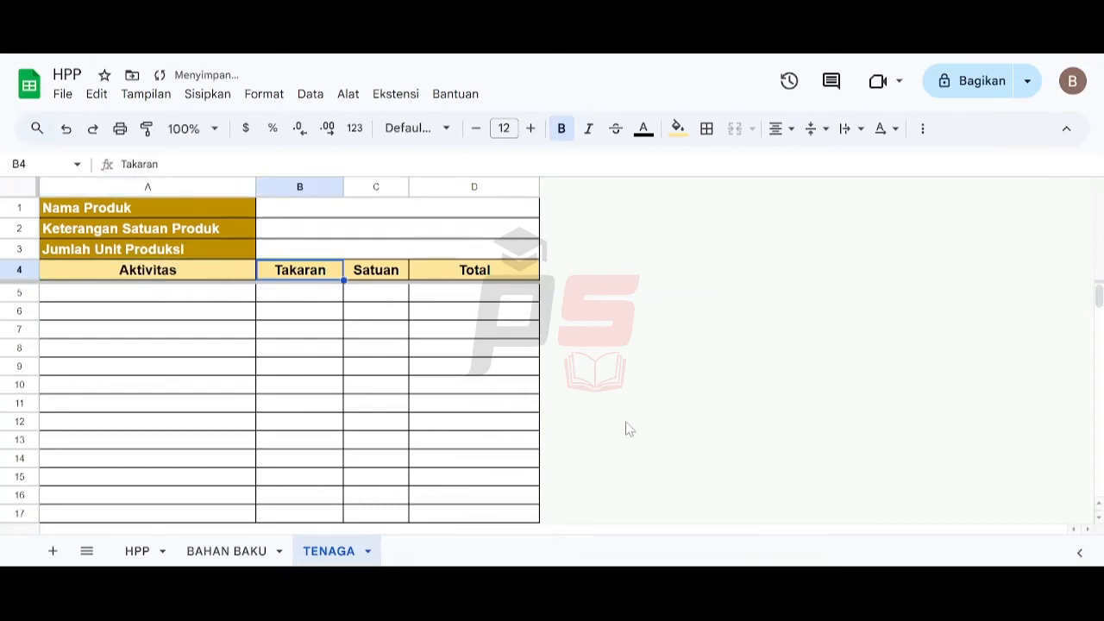
text(TAri)
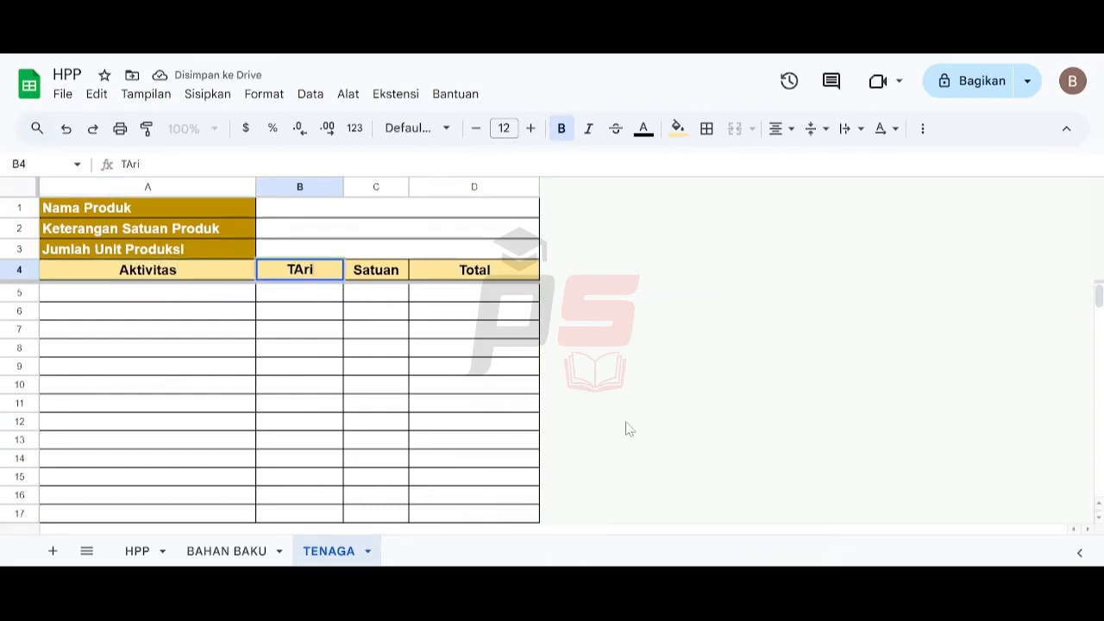
key(BackSpace)
key(BackSpace)
key(BackSpace)
text(ar)
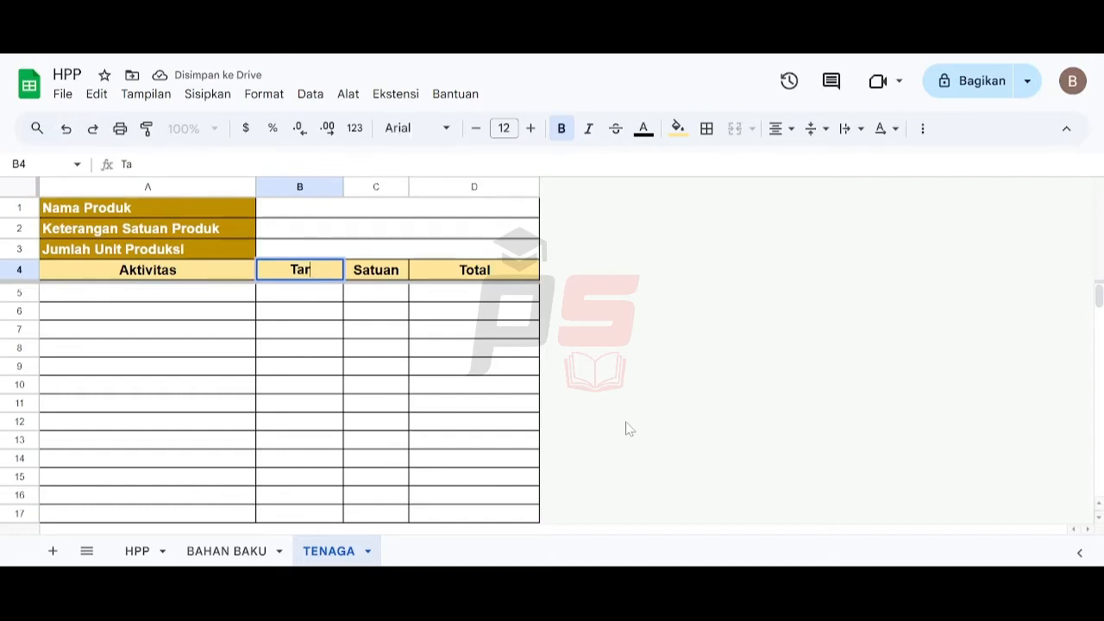
text(if )
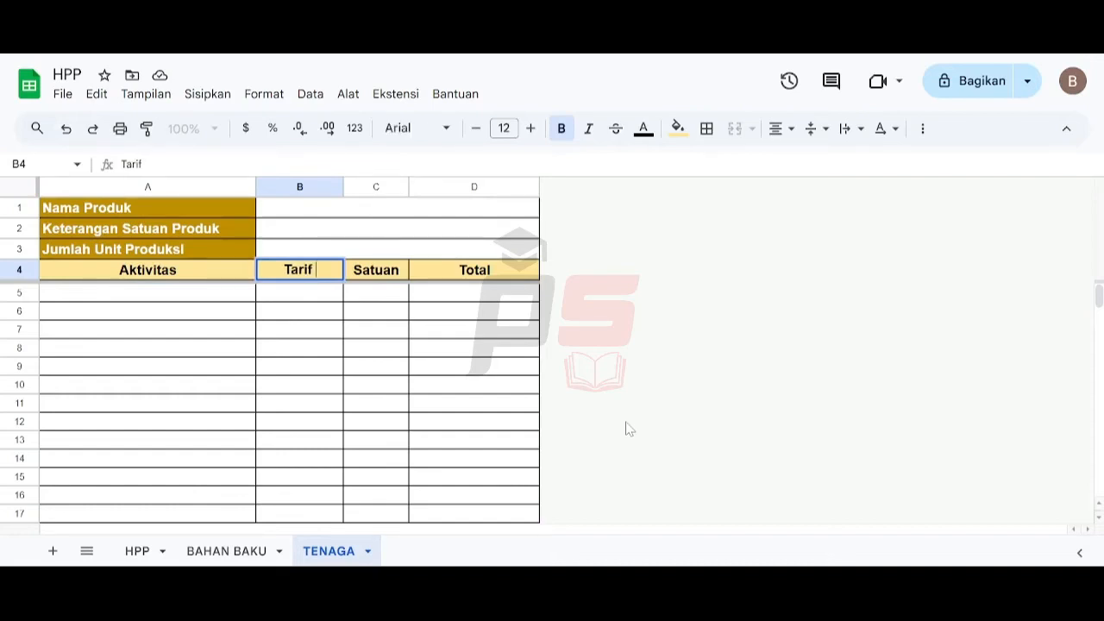
text(per Jam)
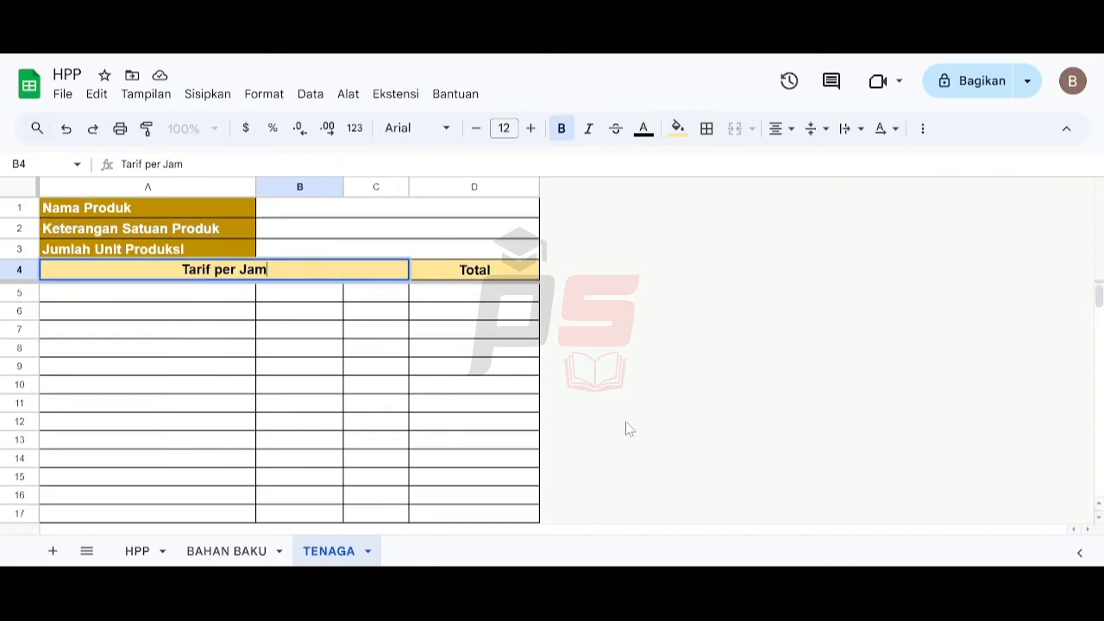
key(Tab)
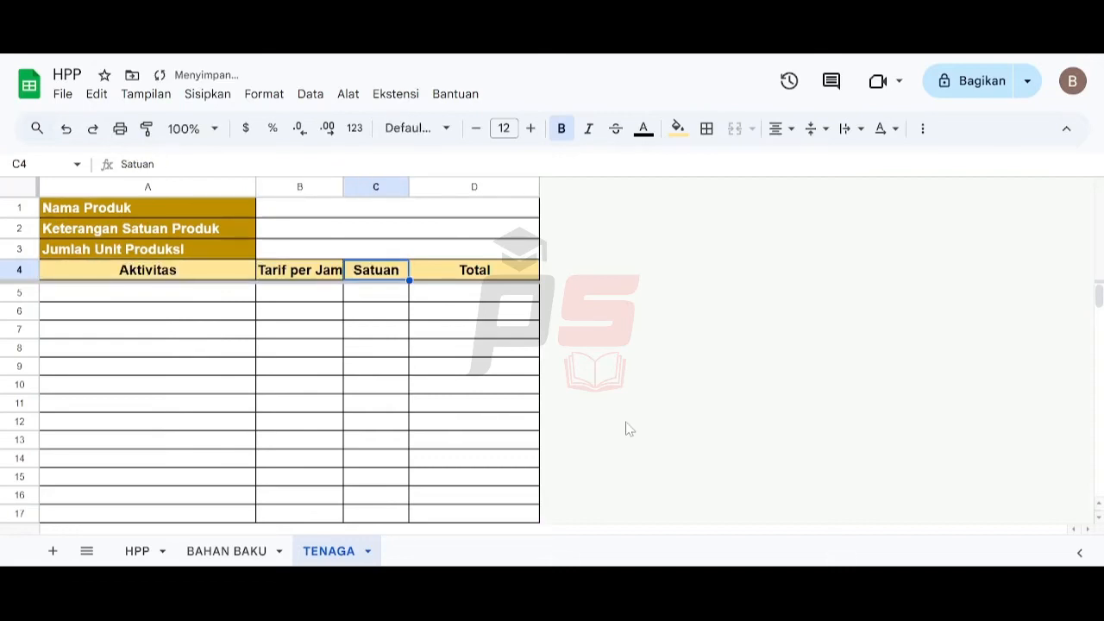
text(Waktu )
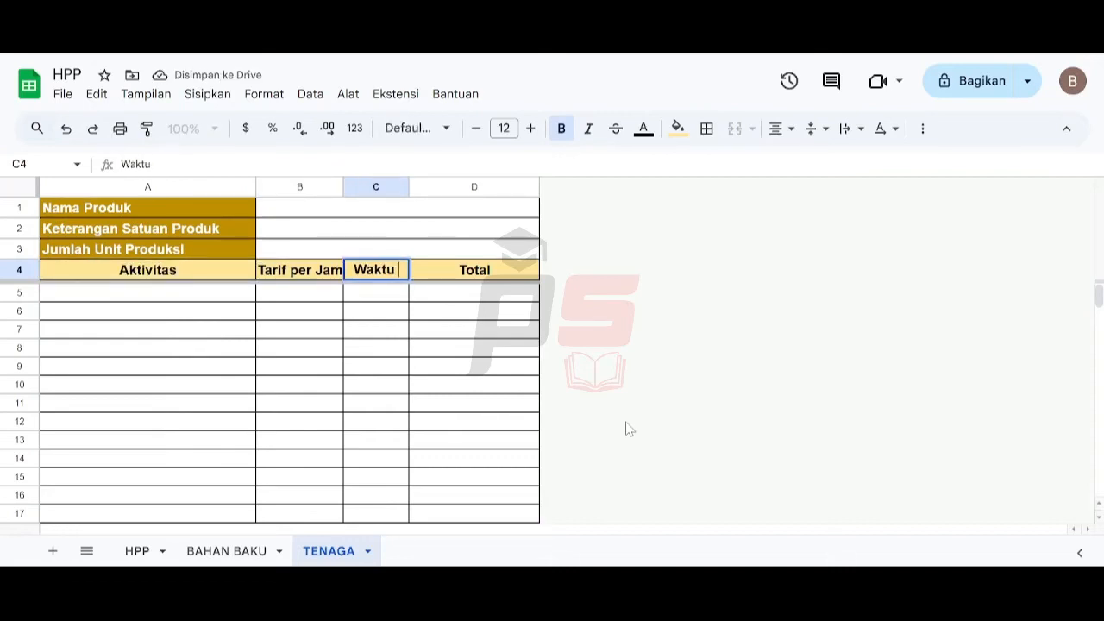
text((Menit))
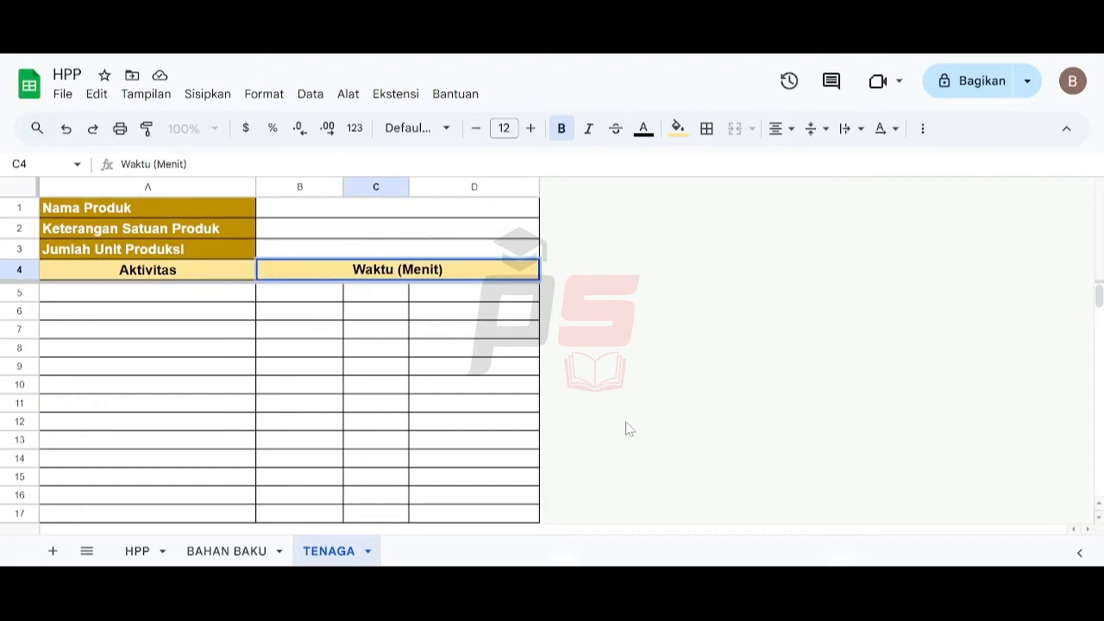
key(Return)
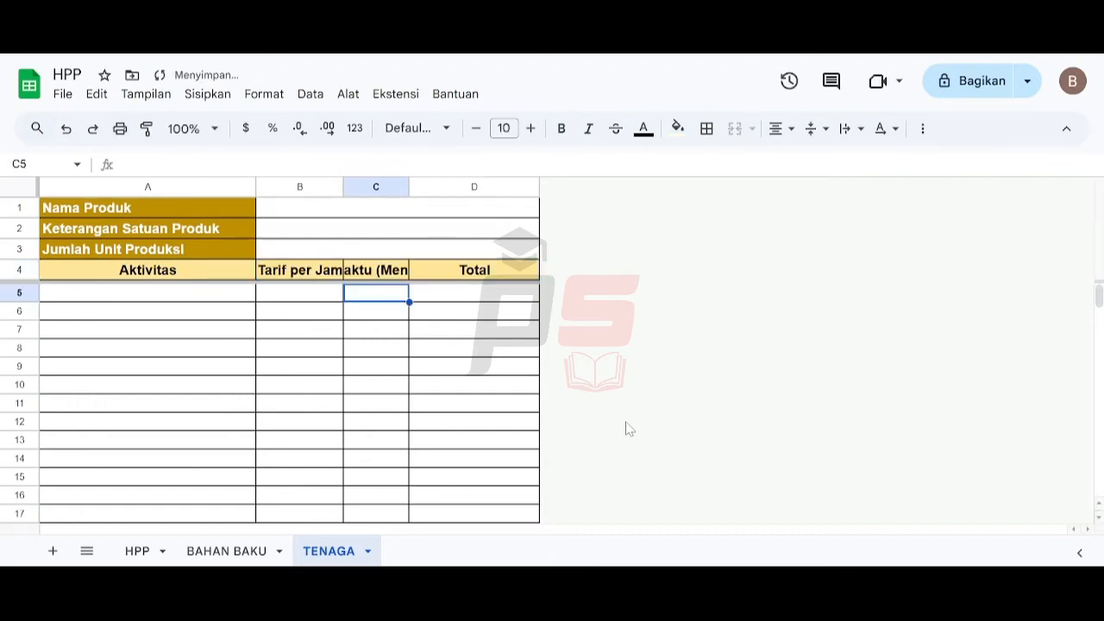
- Resize columns B and C to 150 pixels wide
key(Up)
key(Right)
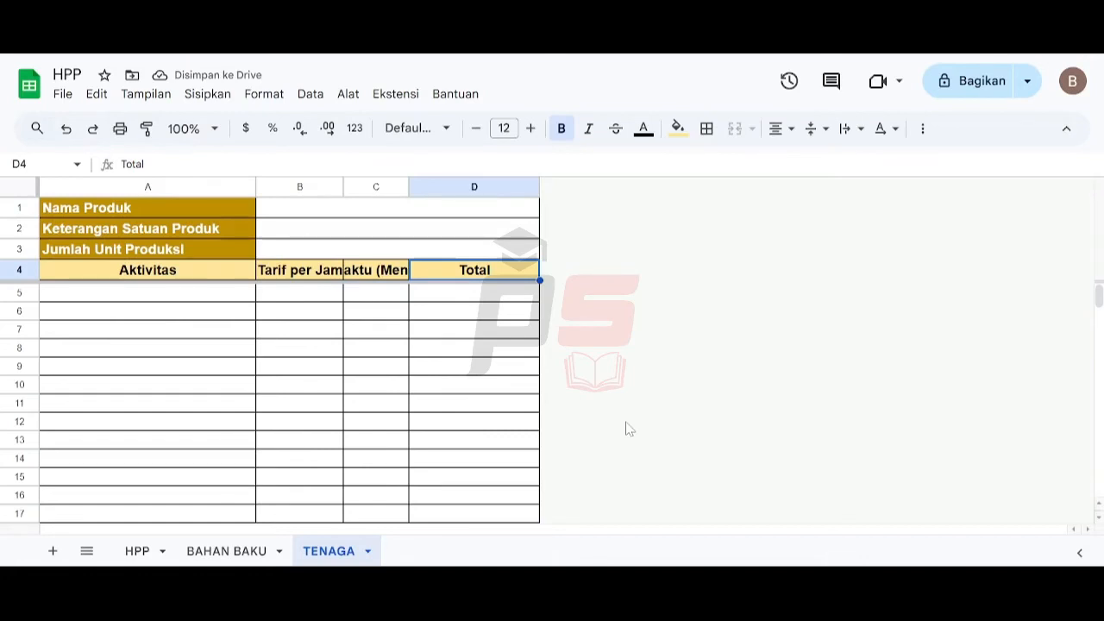
click(280, 181)
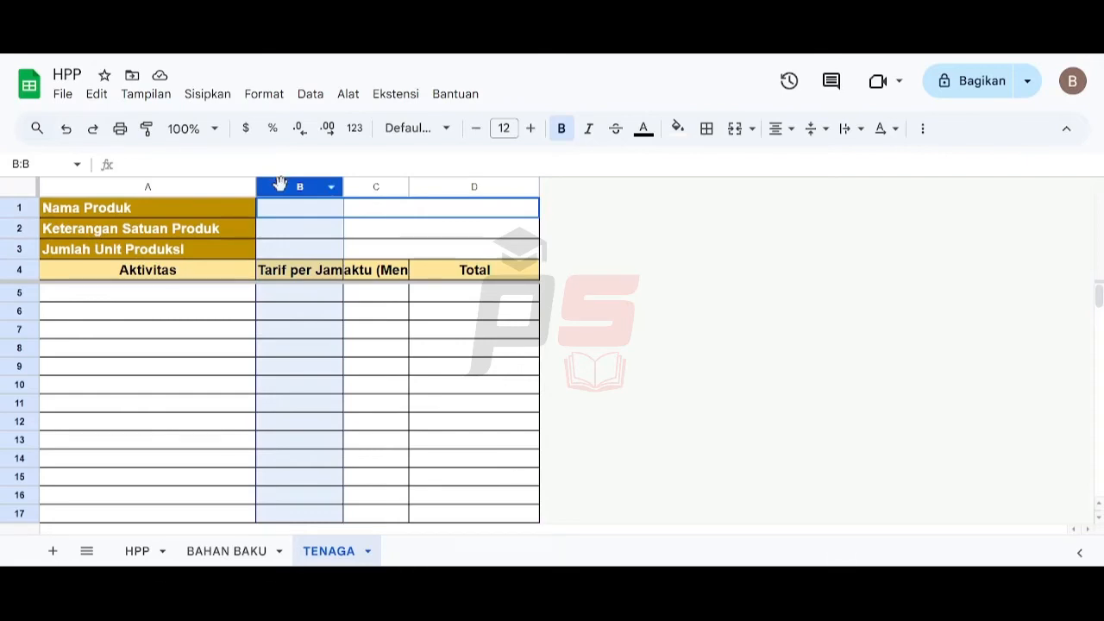
ctrl+click(375, 181)
right_click(374, 180)
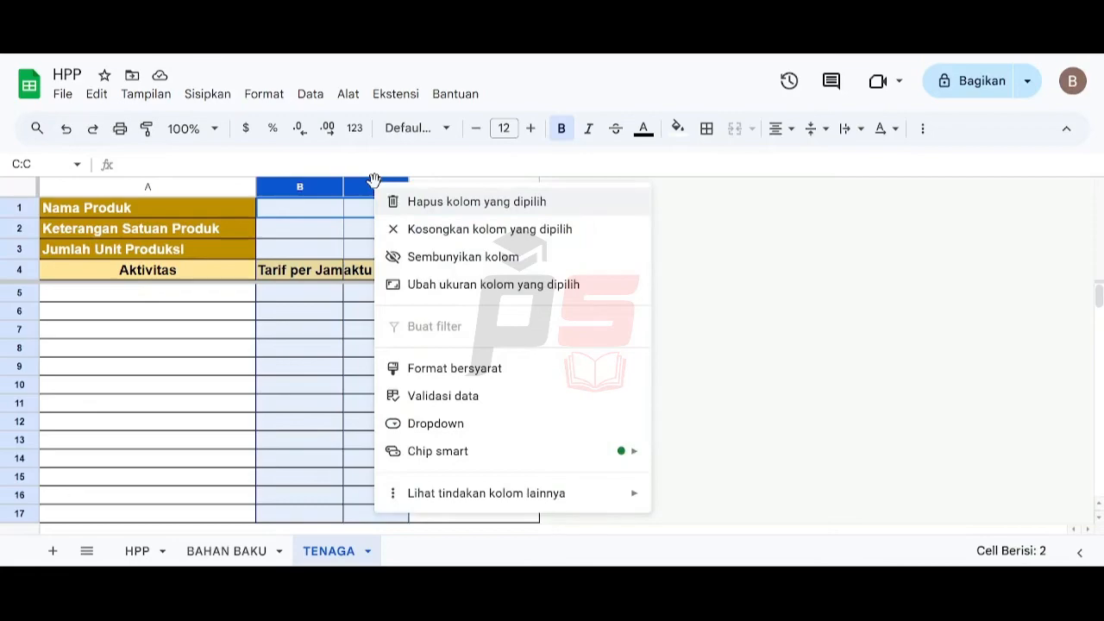
click(414, 284)
text(150)
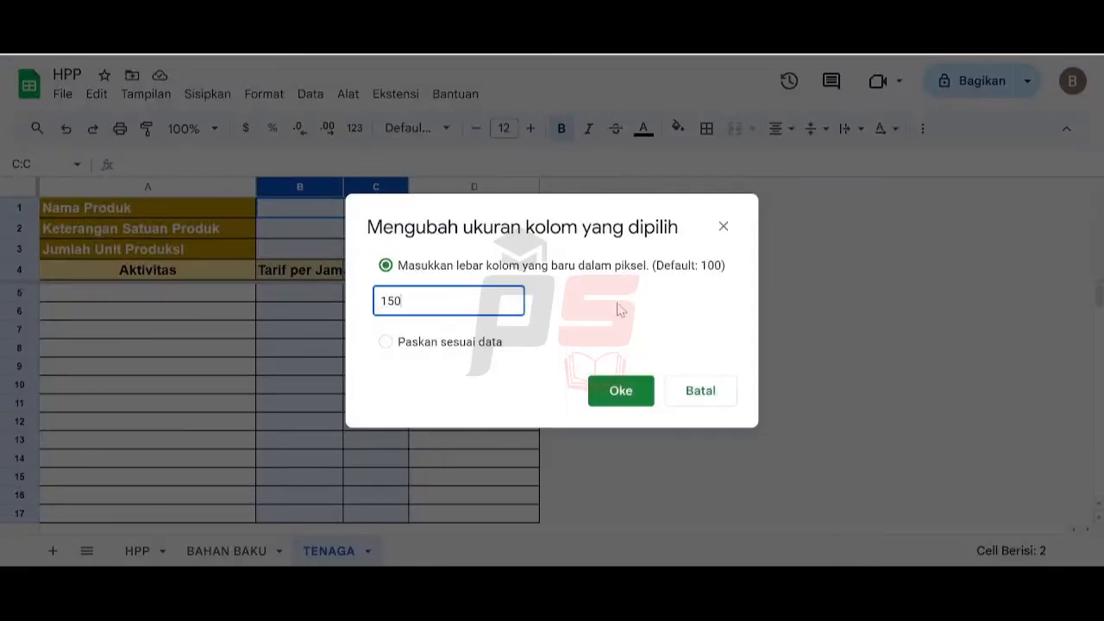
key(Return)
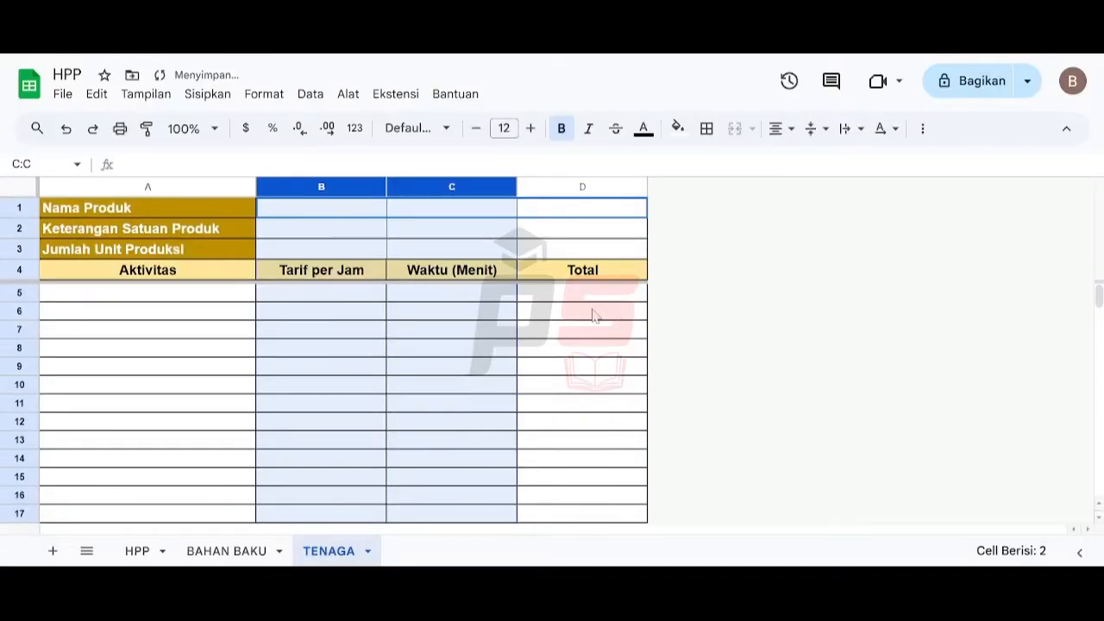
- Check the number formats of cells B5 and D5 by entering a test value of 3 and clearing it
click(584, 293)
click(459, 301)
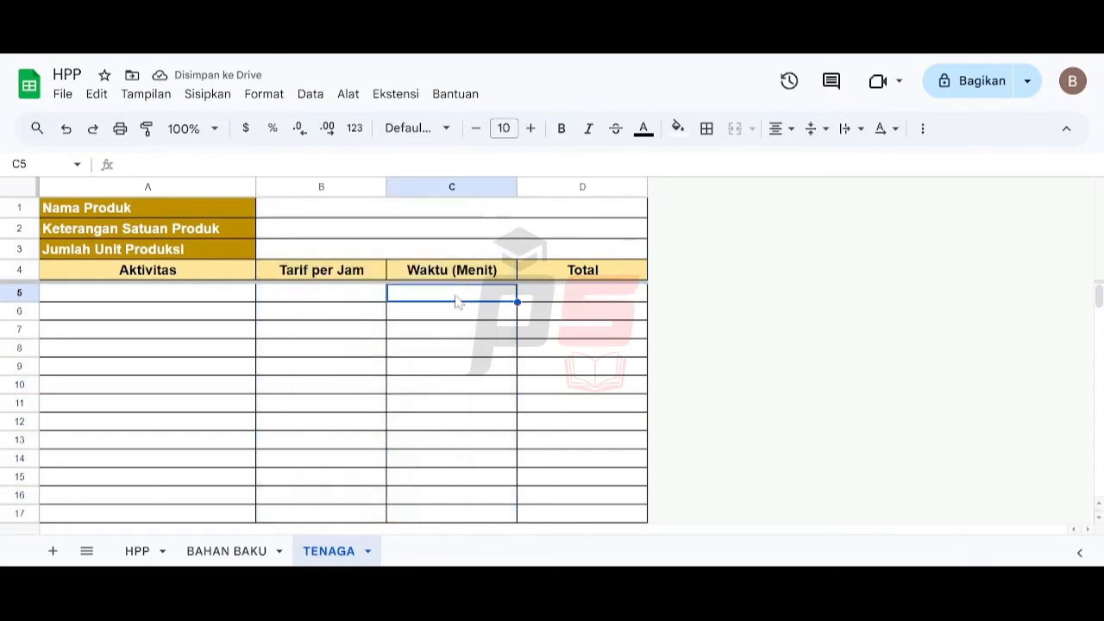
click(304, 302)
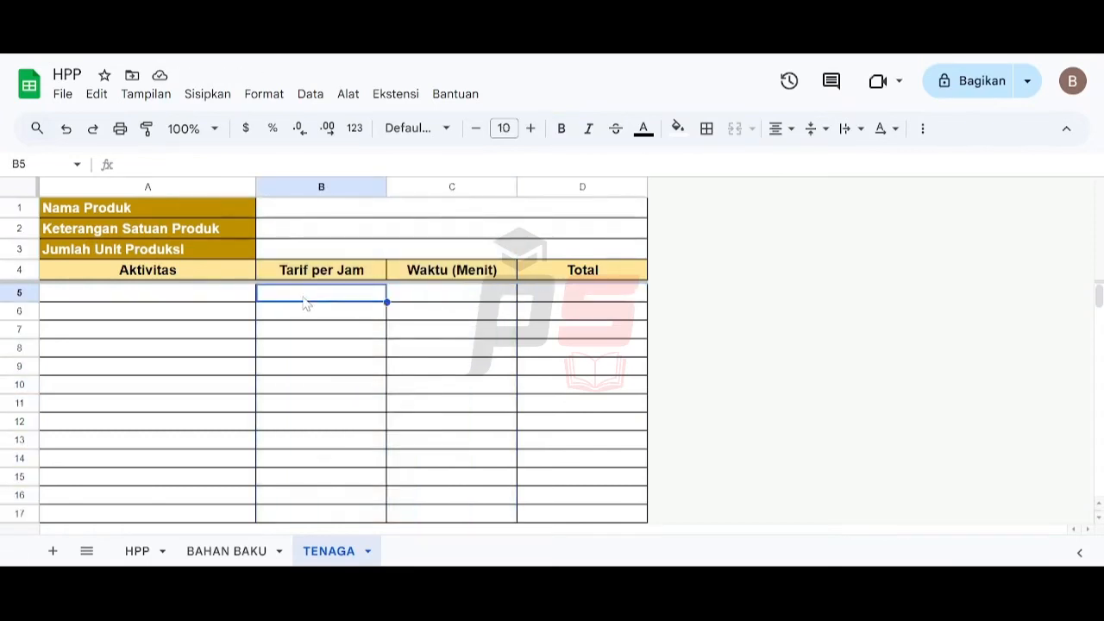
text(3)
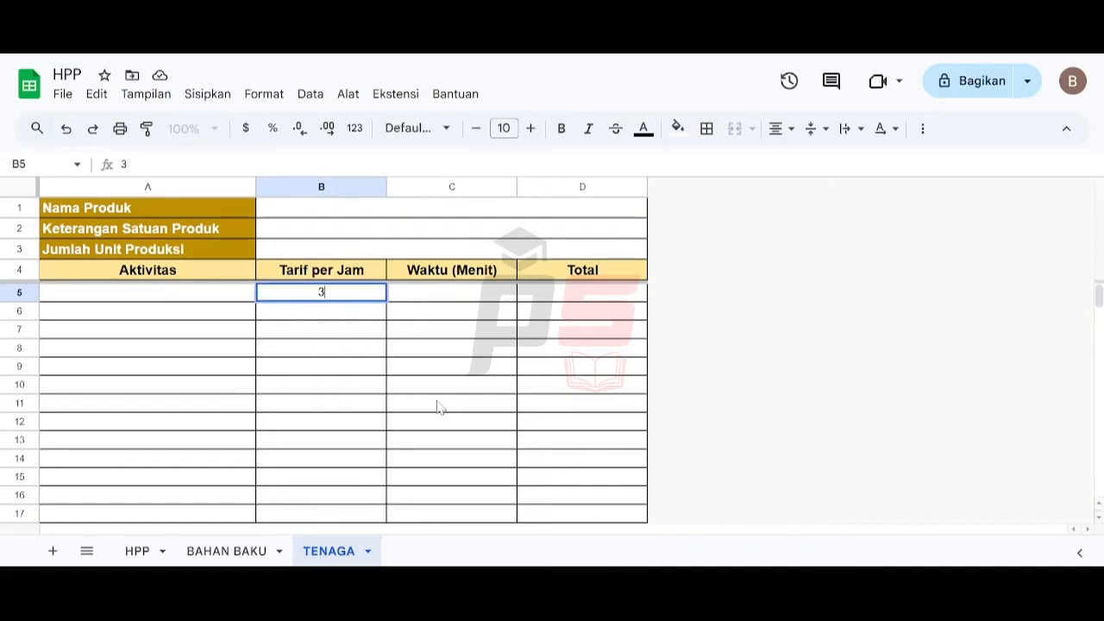
key(Tab)
key(Tab)
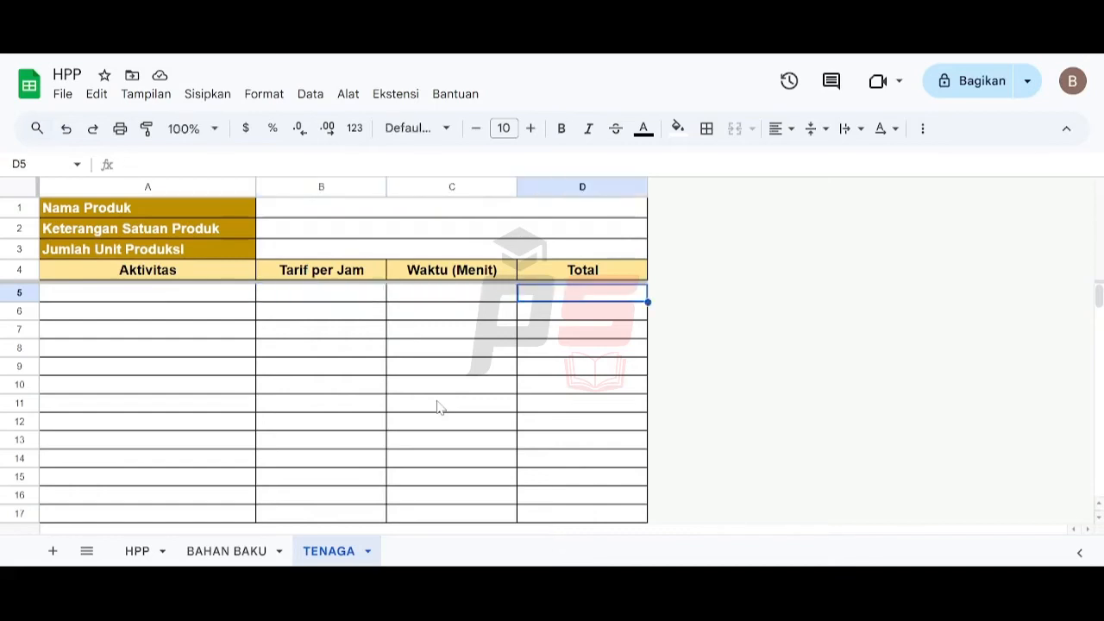
text(3)
key(Return)
key(Up)
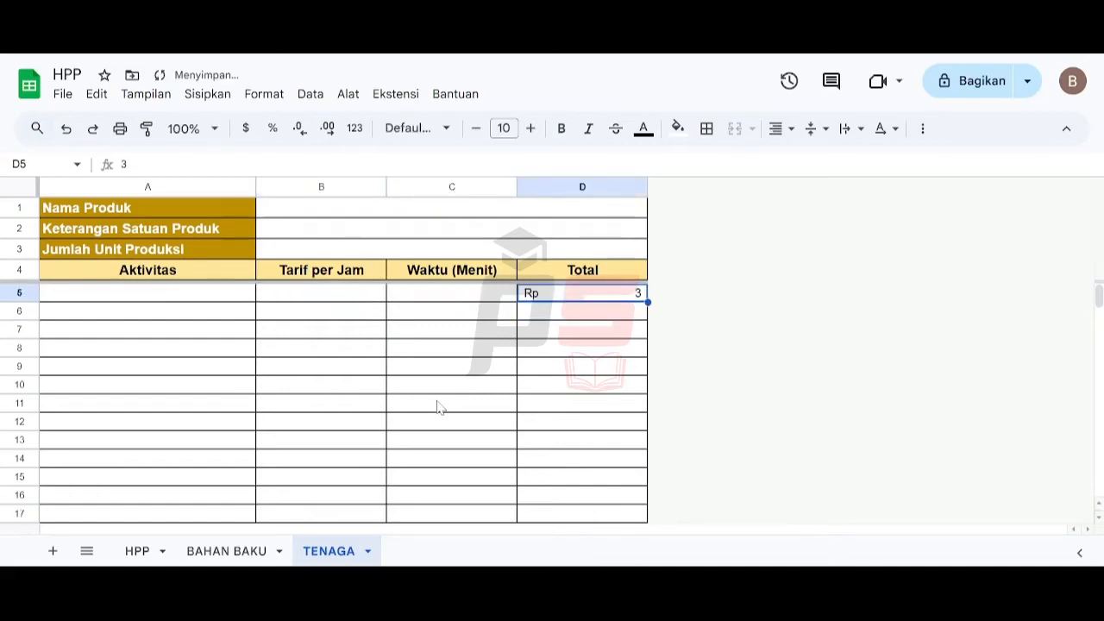
key(Delete)
- Copy the Total cells D5:D1000 onto B5:B1000 under Tarif per Jam, then test and clear B5
key(ctrl+shift+Down)
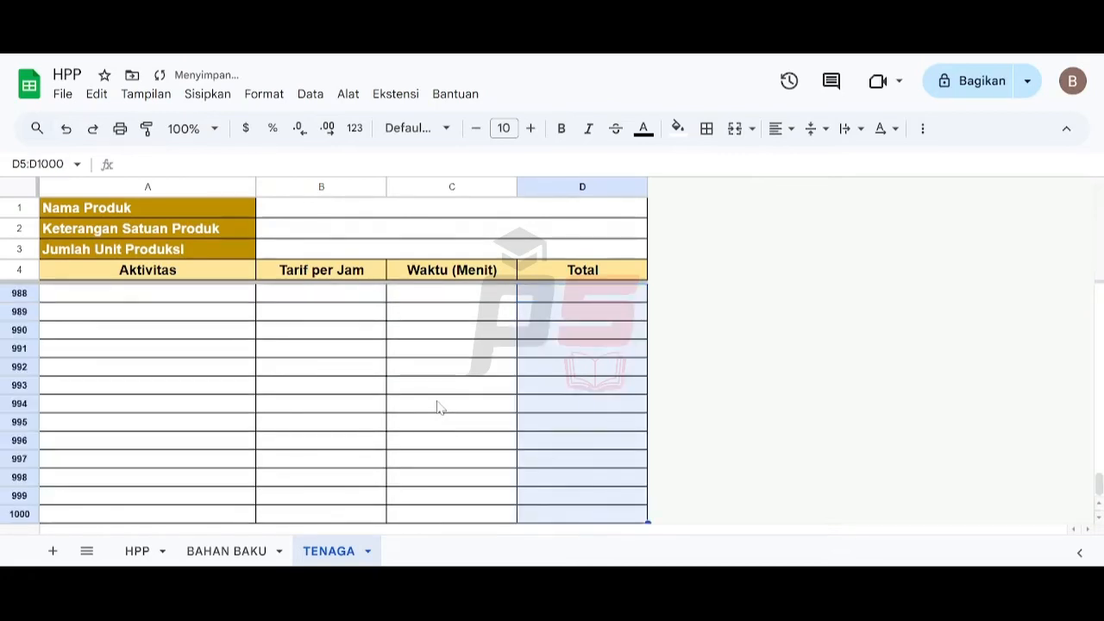
key(ctrl+c)
key(Left)
key(Left)
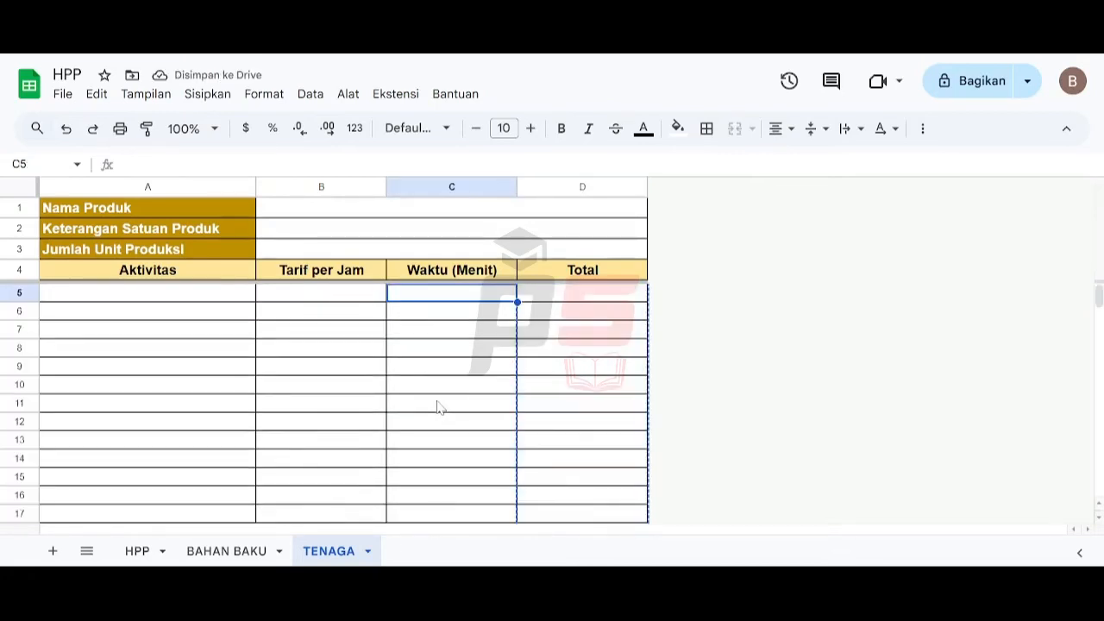
key(ctrl+v)
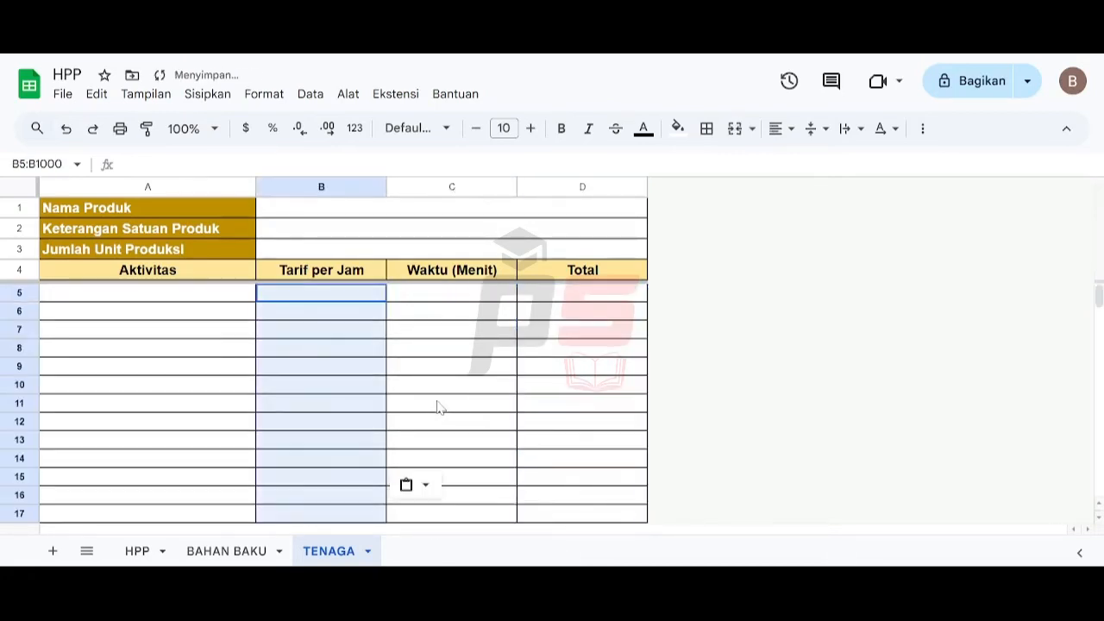
key(Down)
key(Up)
text(3)
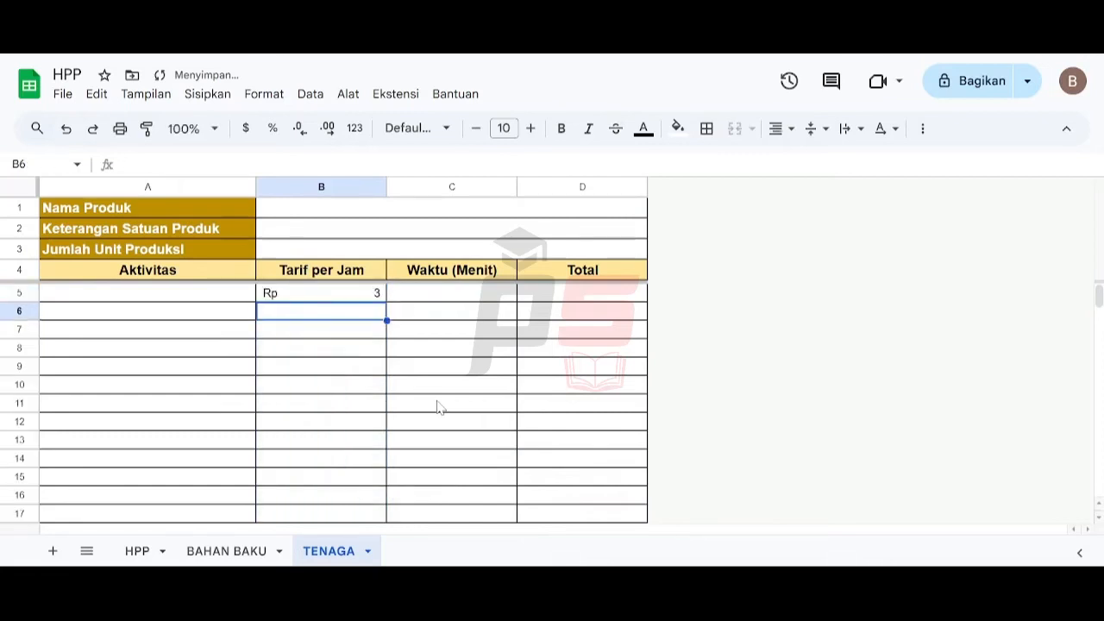
key(Delete)
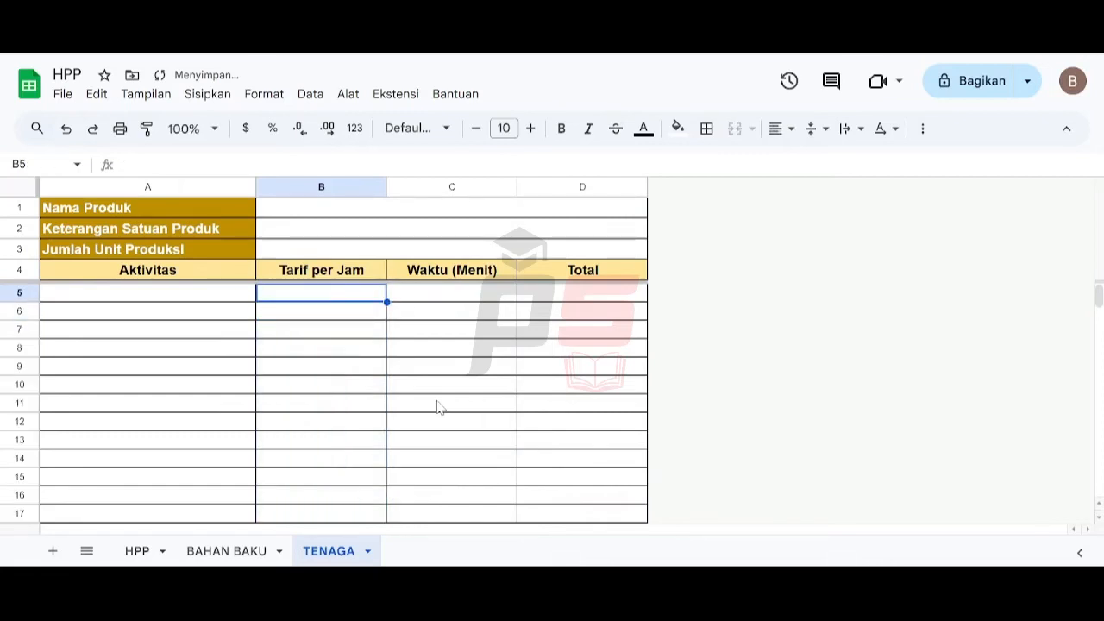
key(Left)
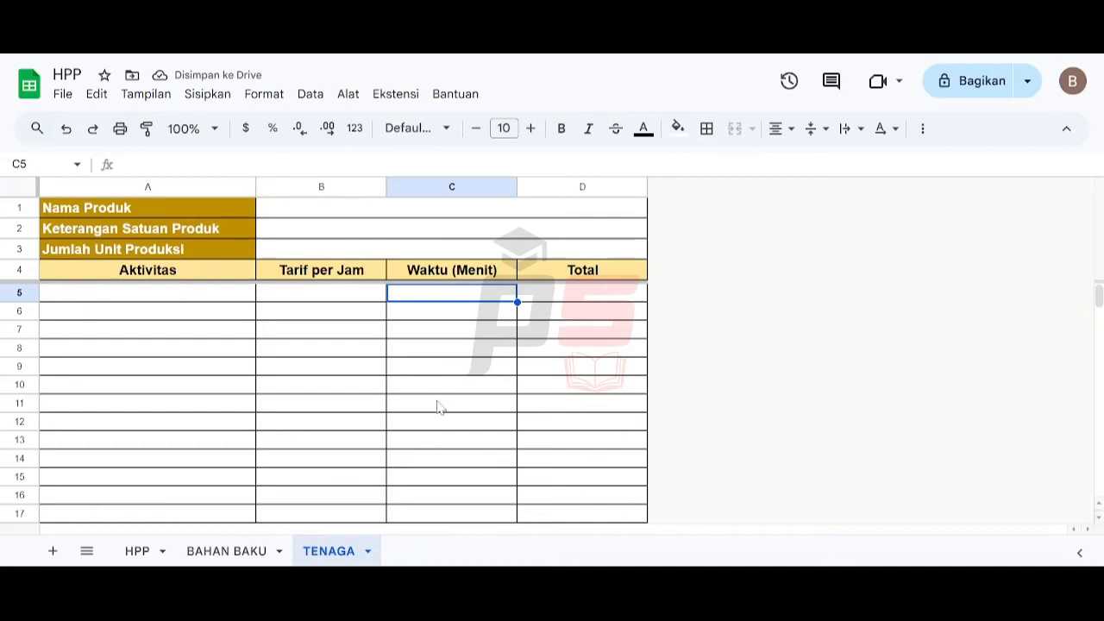
key(Right)
key(Up)
key(Left)
key(Left)
key(Left)
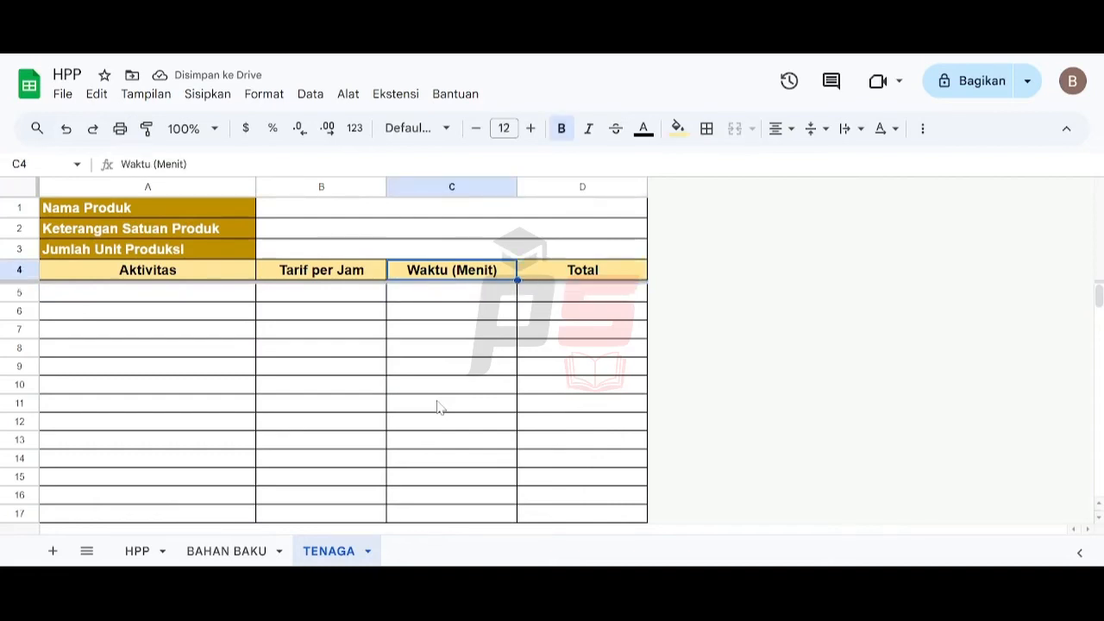
key(Up)
key(Up)
key(Up)
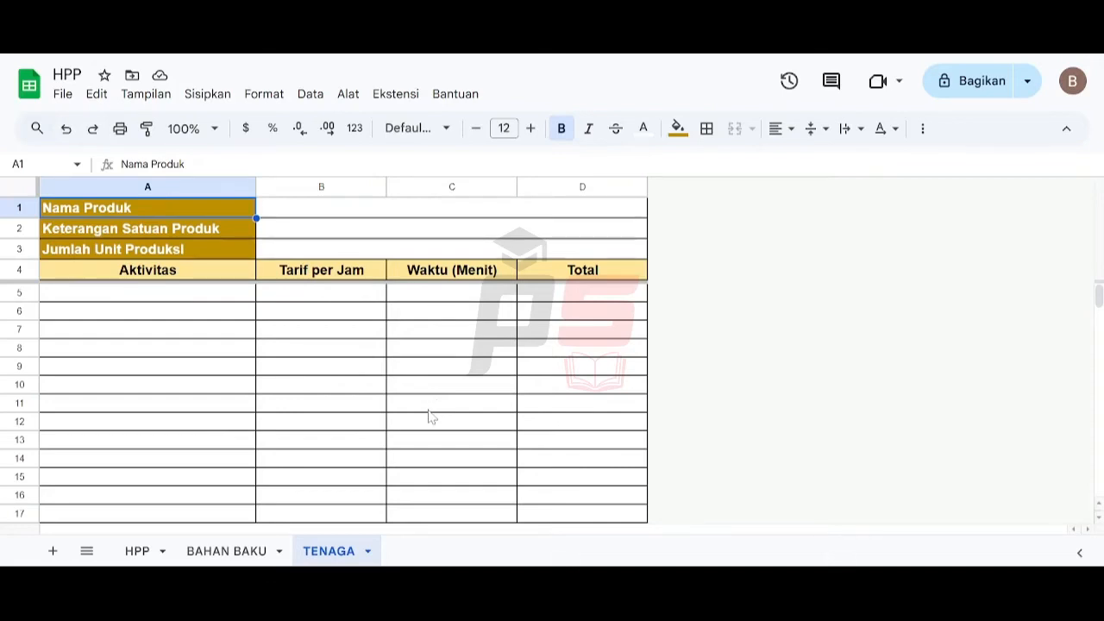
- Duplicate the TENAGA sheet and rename the copy LAIN-LAIN
click(367, 552)
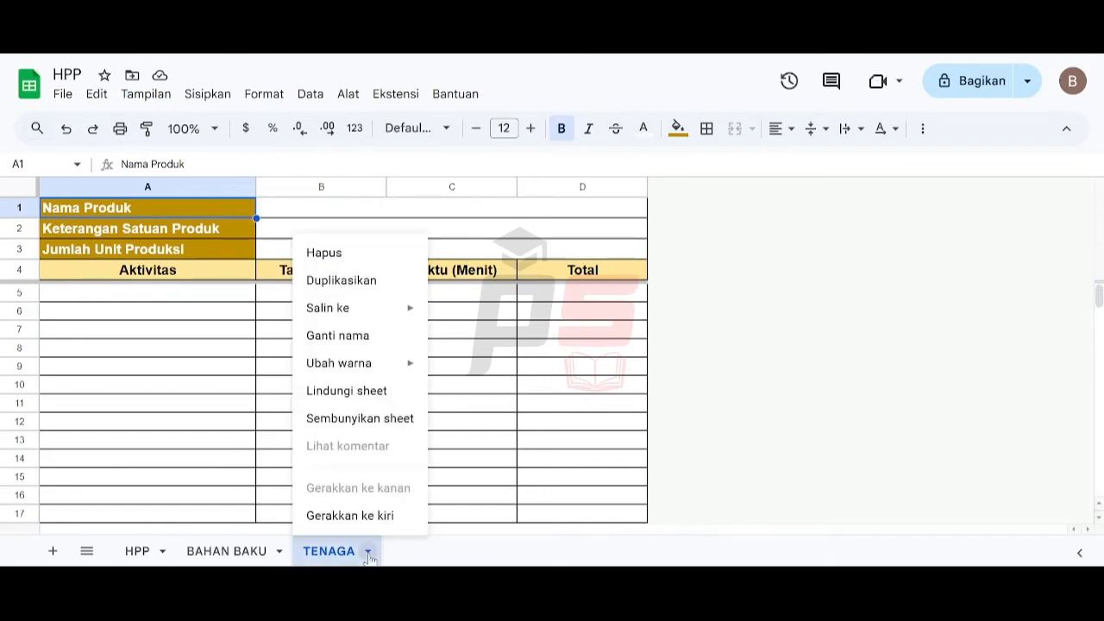
click(341, 282)
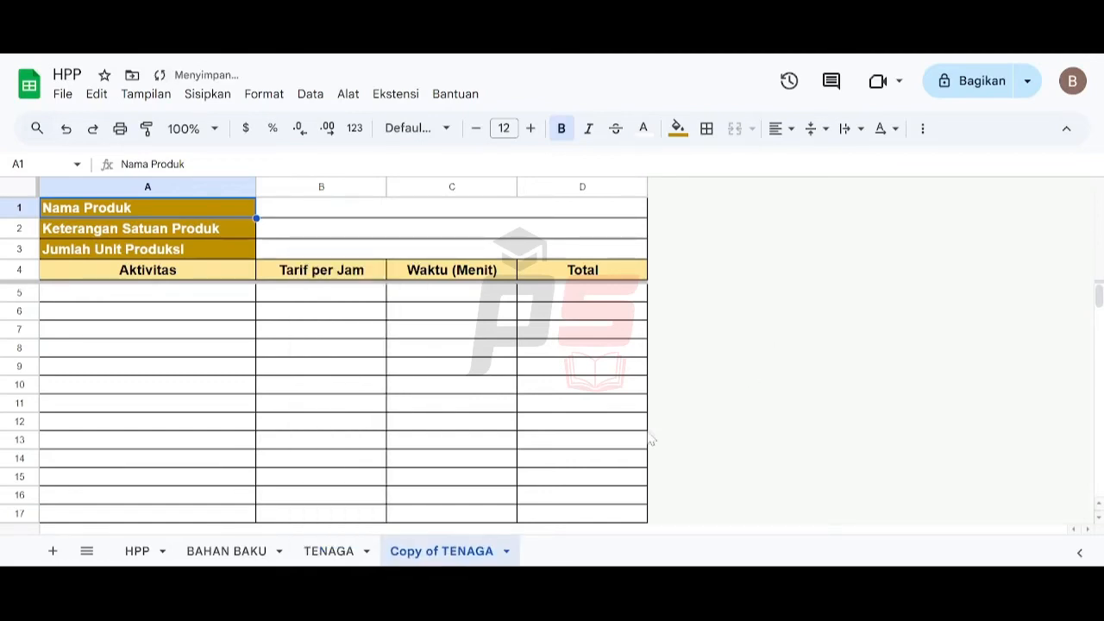
click(506, 552)
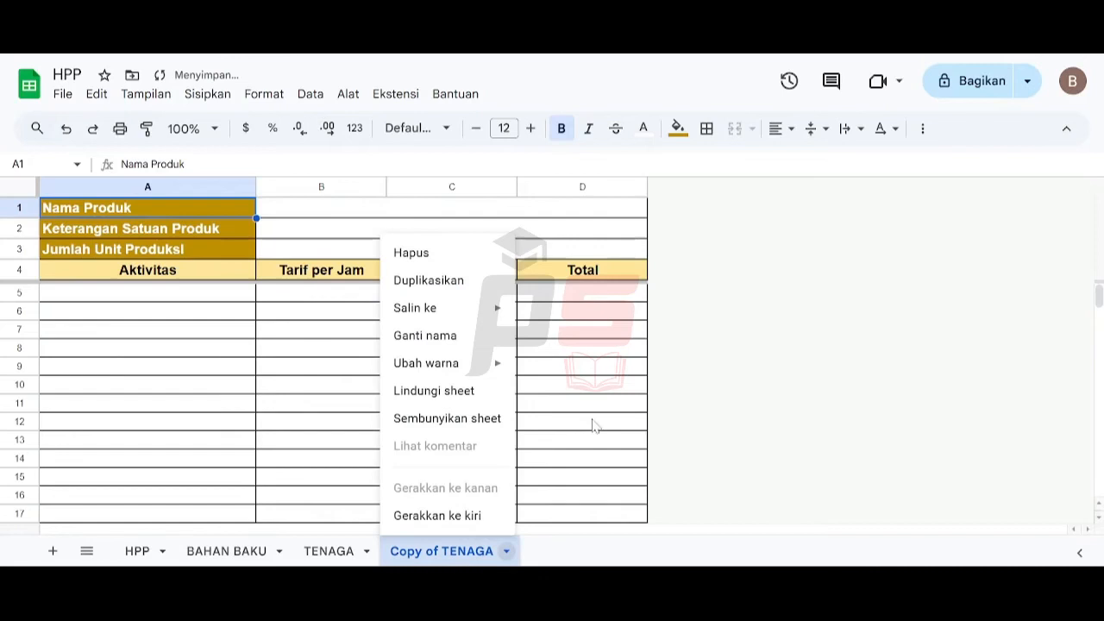
click(475, 341)
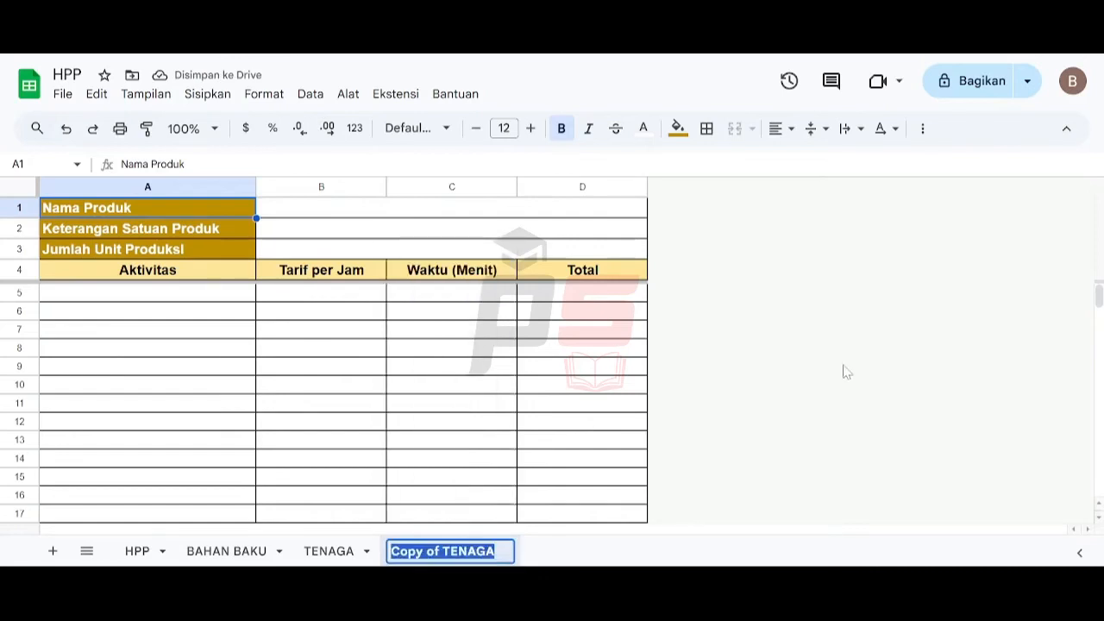
text(LAIN-LAI)
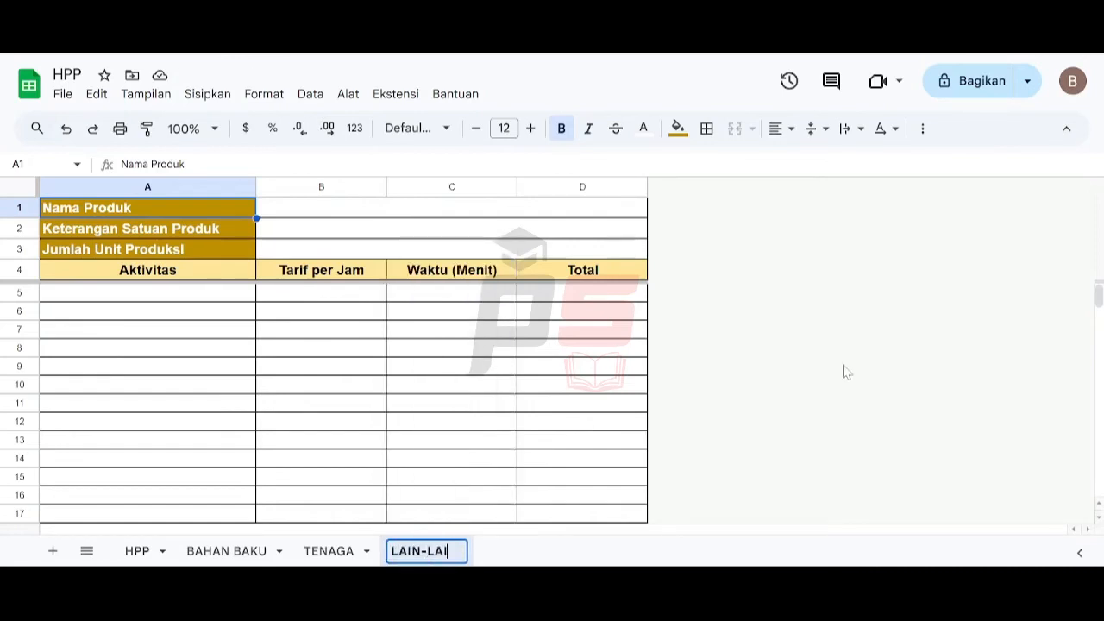
text(N)
key(Return)
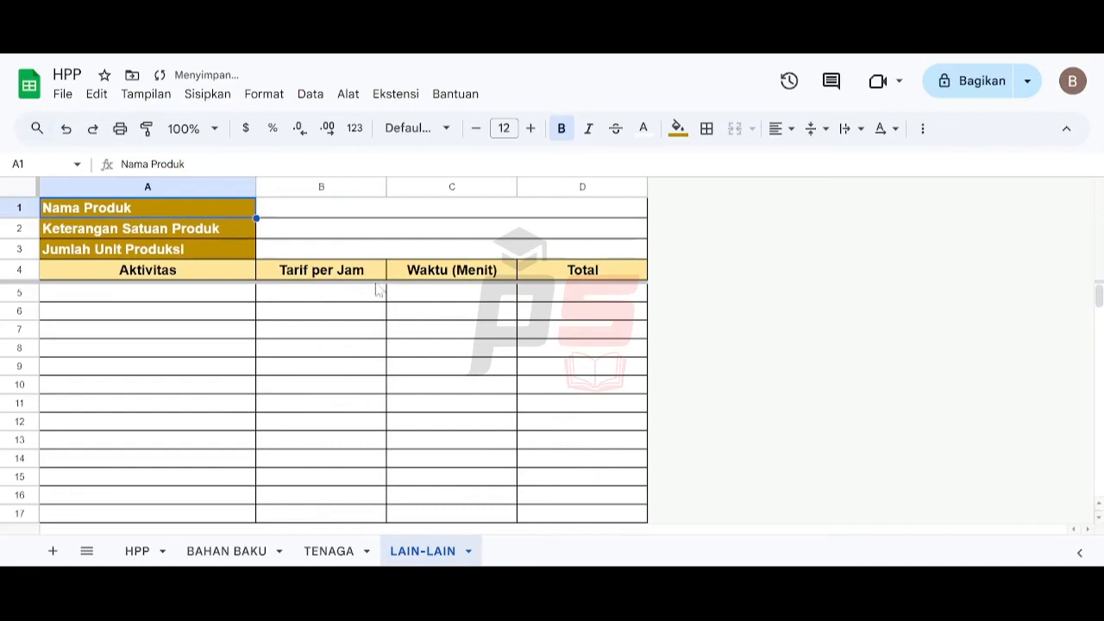
- Fill the label cells A1:A3 with dark green
shift+click(201, 252)
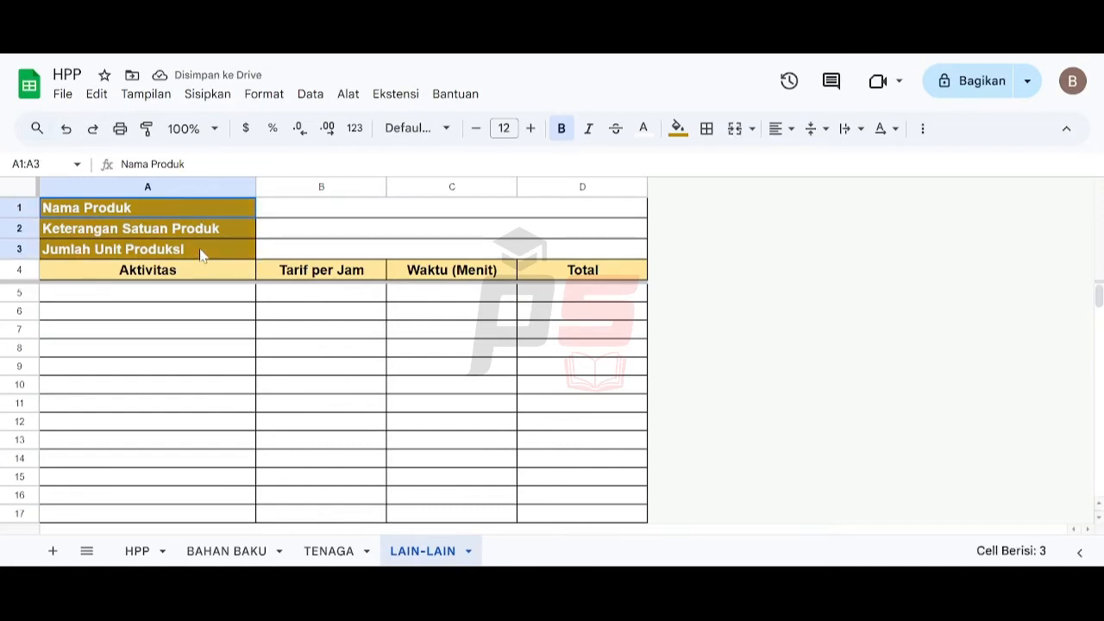
click(678, 127)
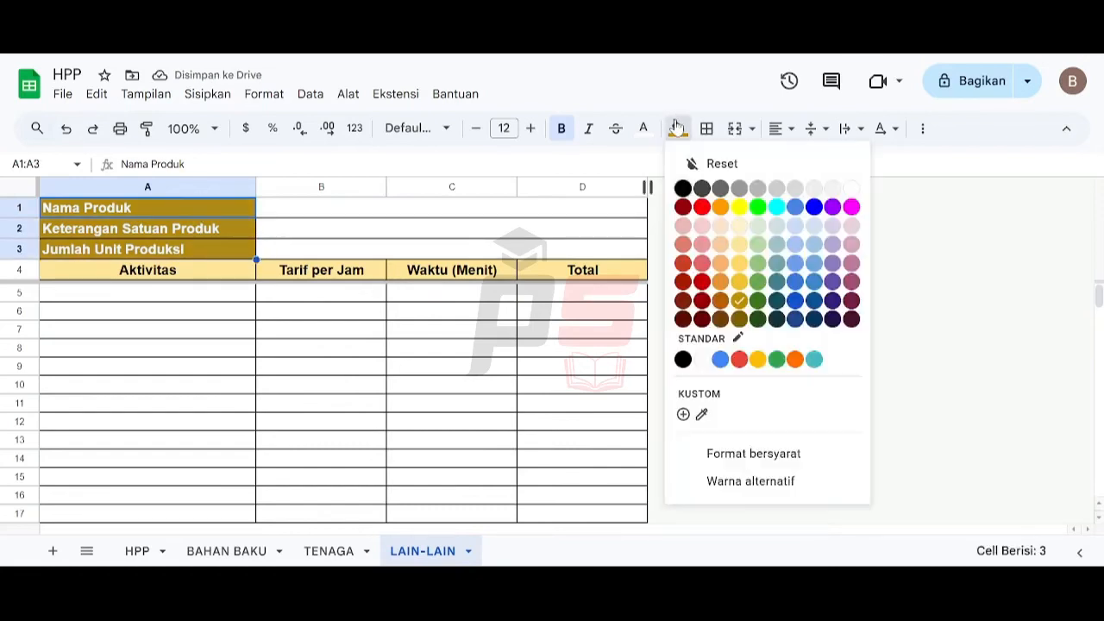
click(757, 301)
- Fill the header row A4:D4 with light green
click(190, 269)
shift+click(436, 272)
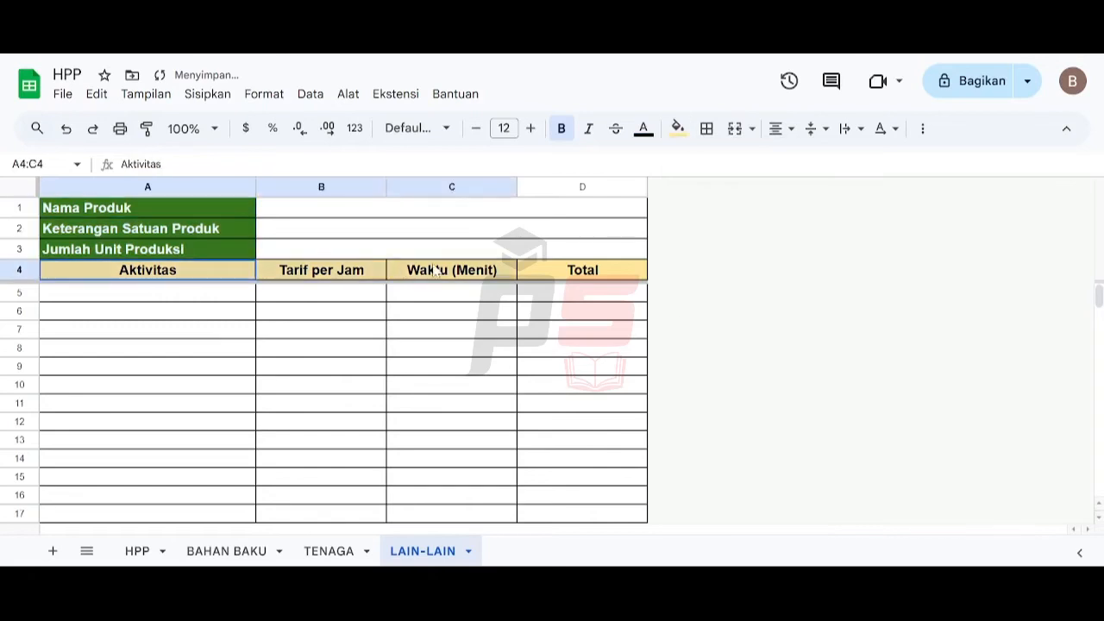
shift+click(576, 270)
click(677, 128)
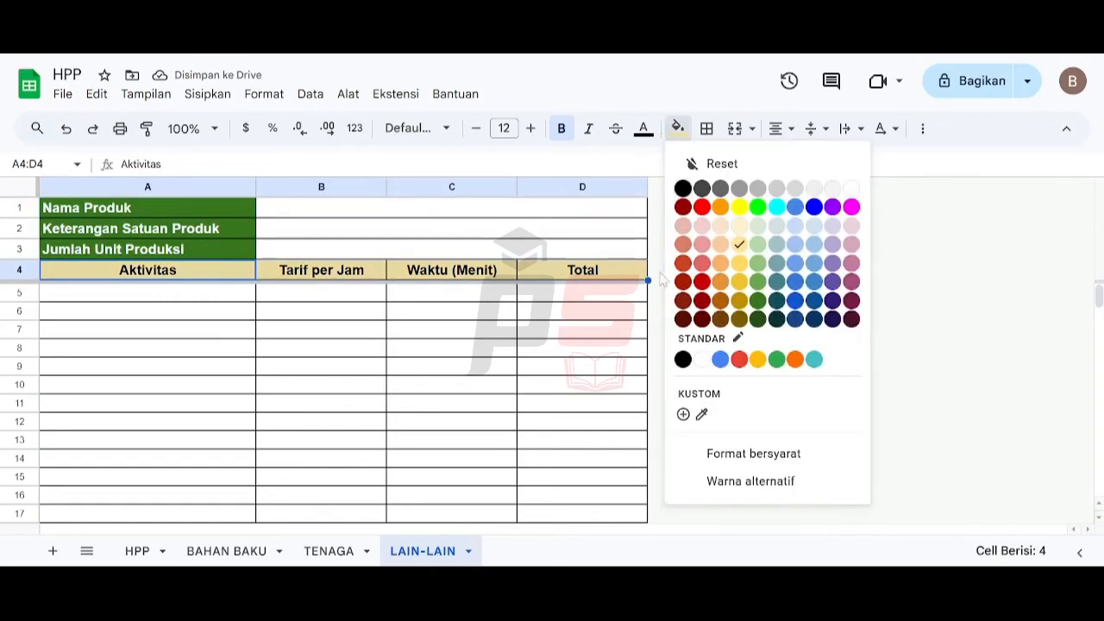
click(757, 246)
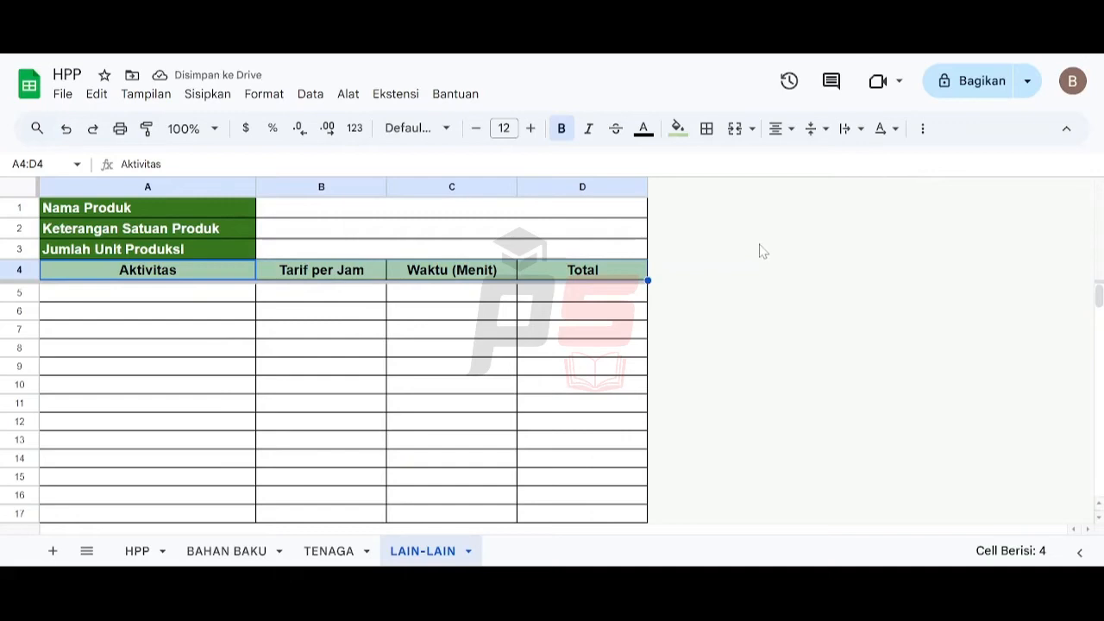
- Rename the headers in A4, B4 and C4 to Keterangan, Biaya and Jumlah
click(209, 272)
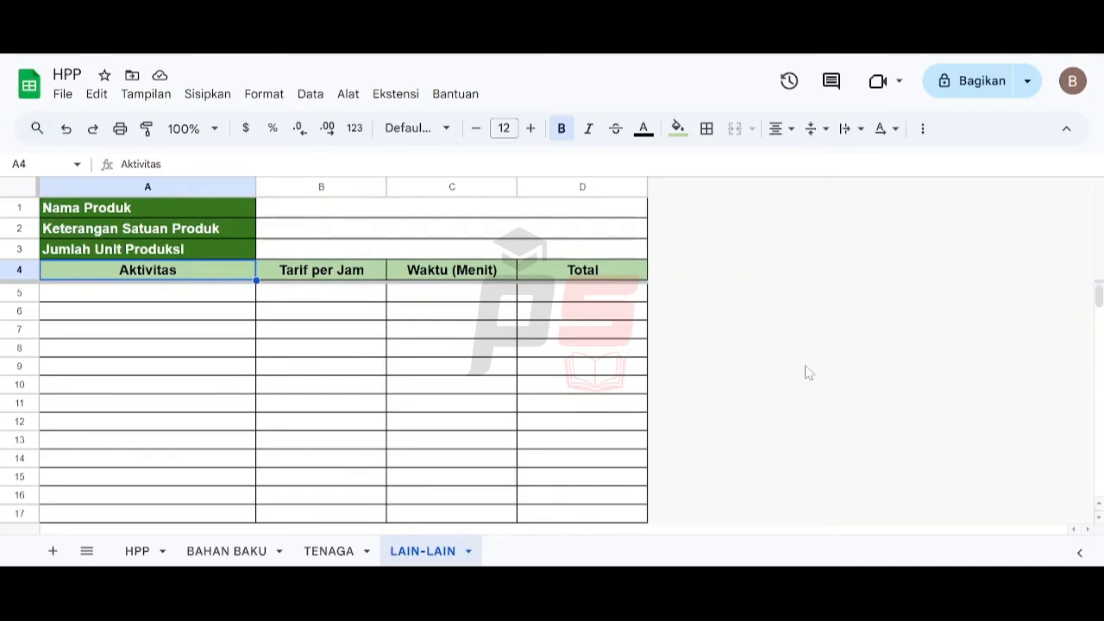
text(Keterangan)
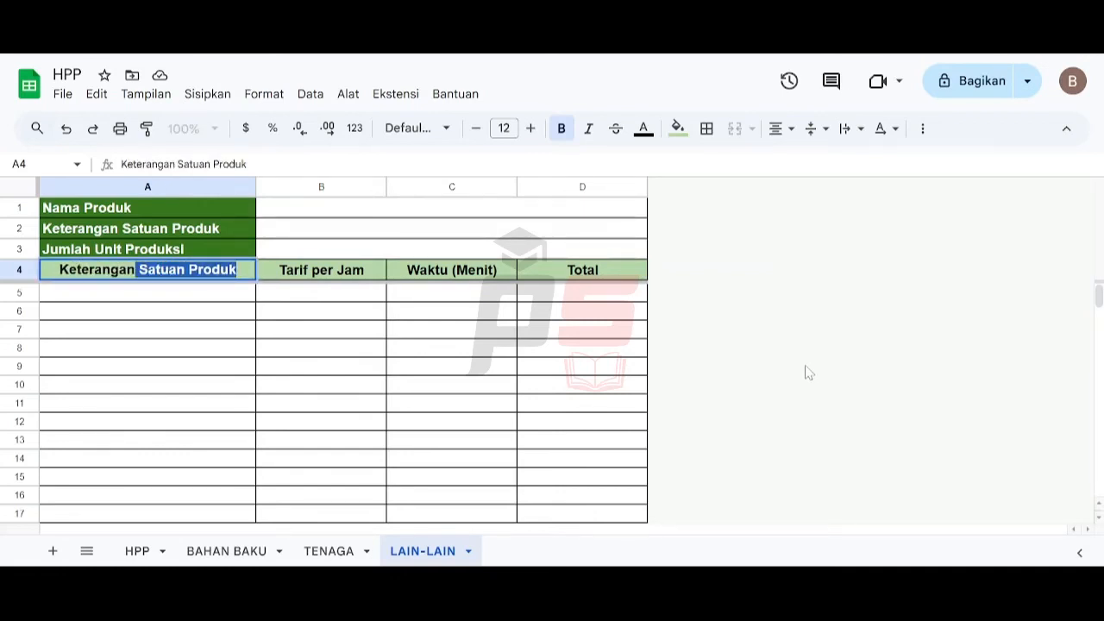
key(Delete)
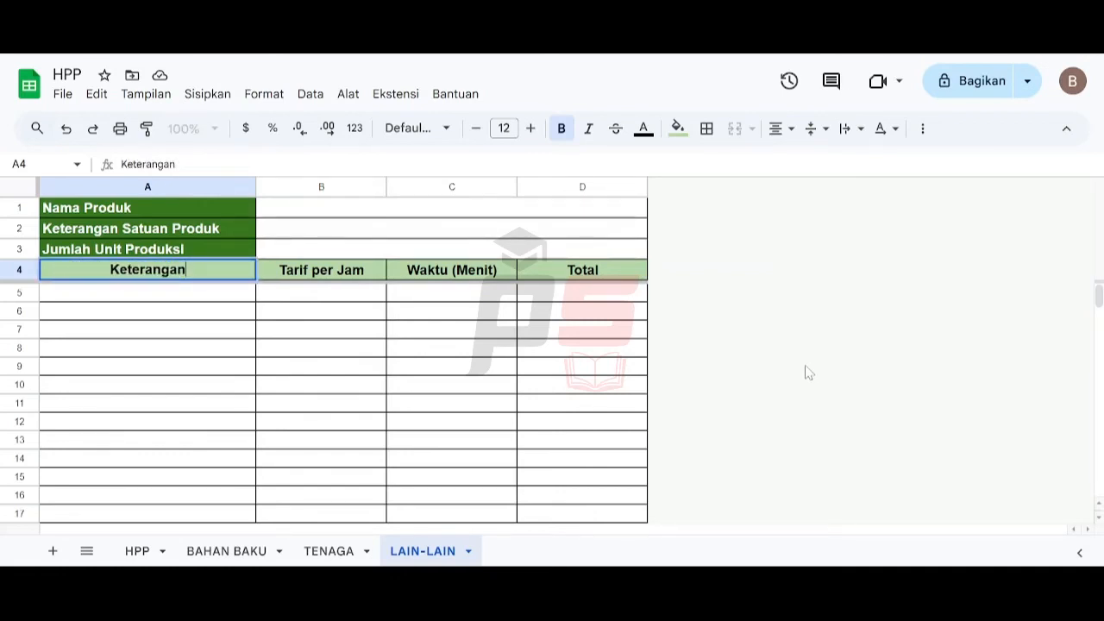
key(Tab)
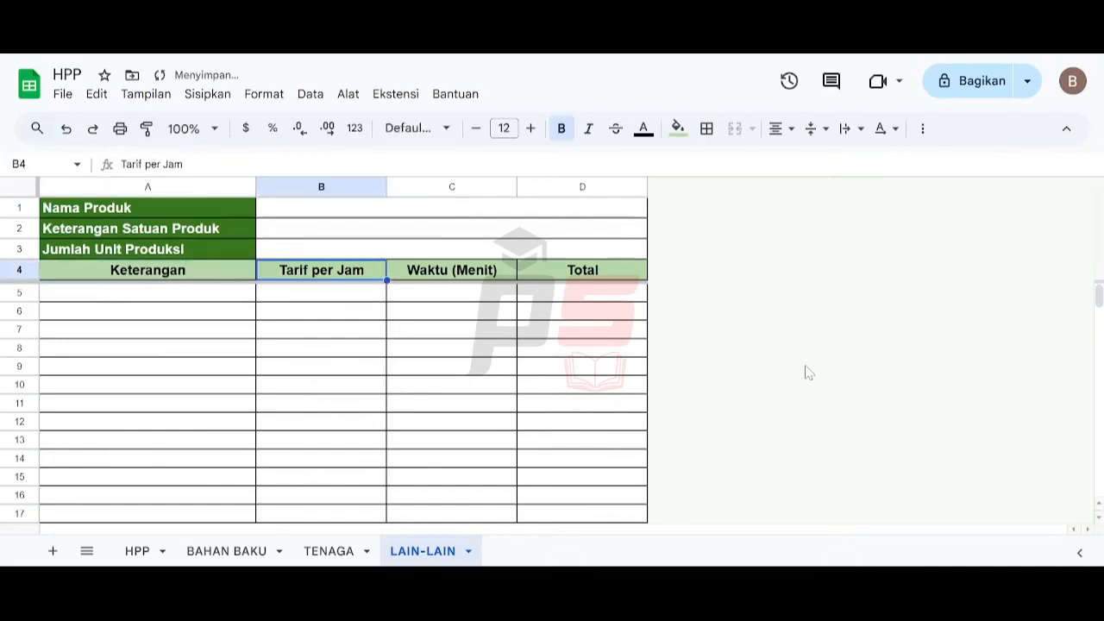
text(Biaya)
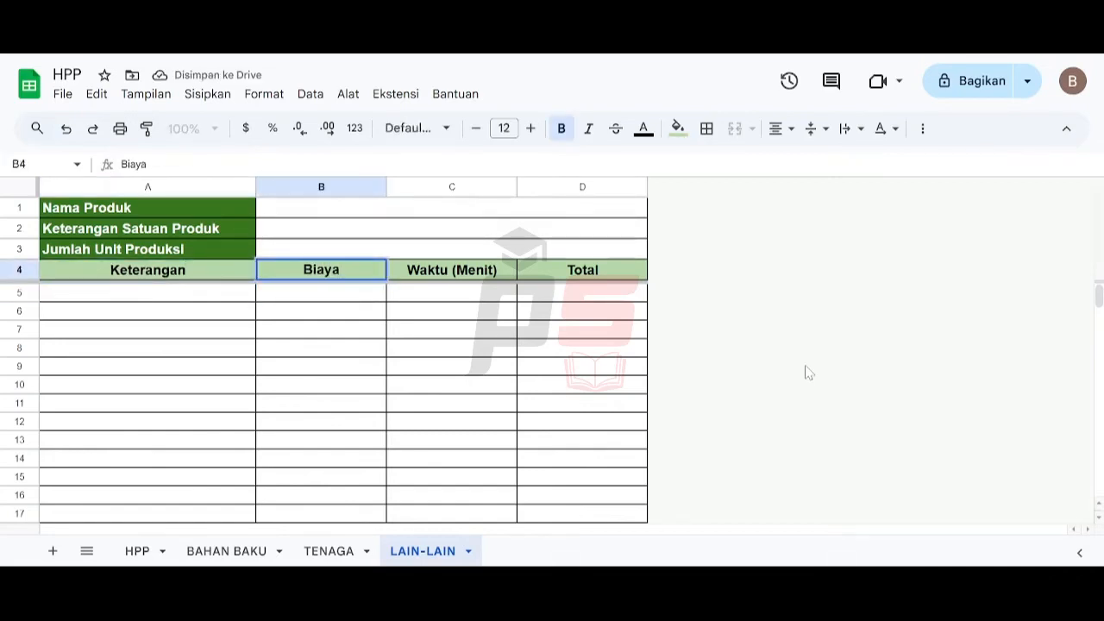
key(Return)
key(Up)
key(Right)
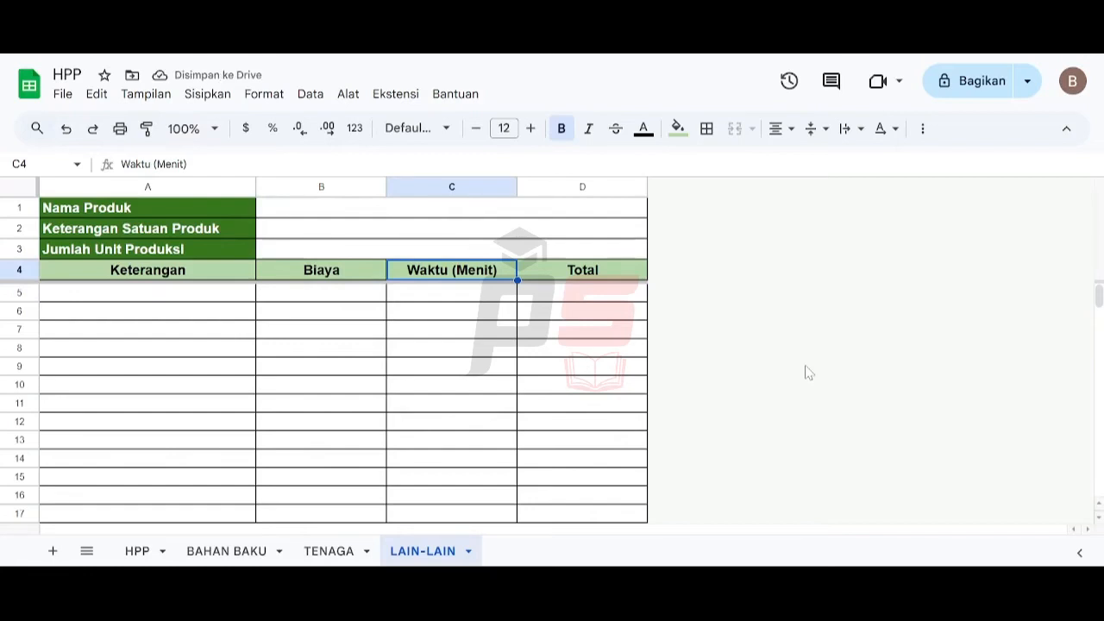
text(Jumlah)
key(Tab)
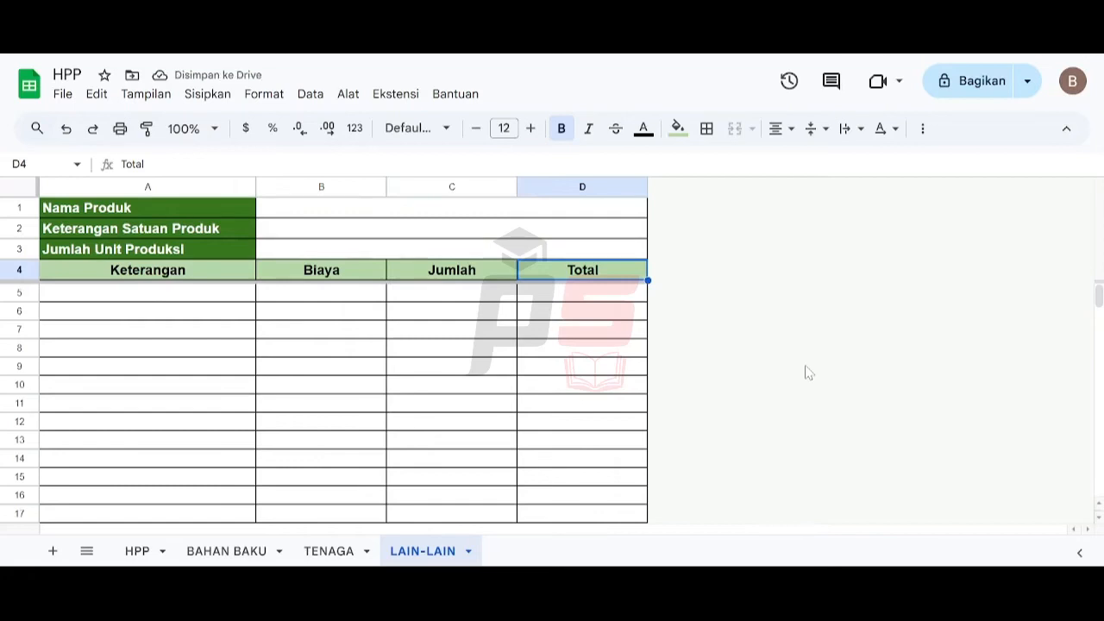
- Resize column C to 75 pixels wide
click(408, 188)
right_click(408, 188)
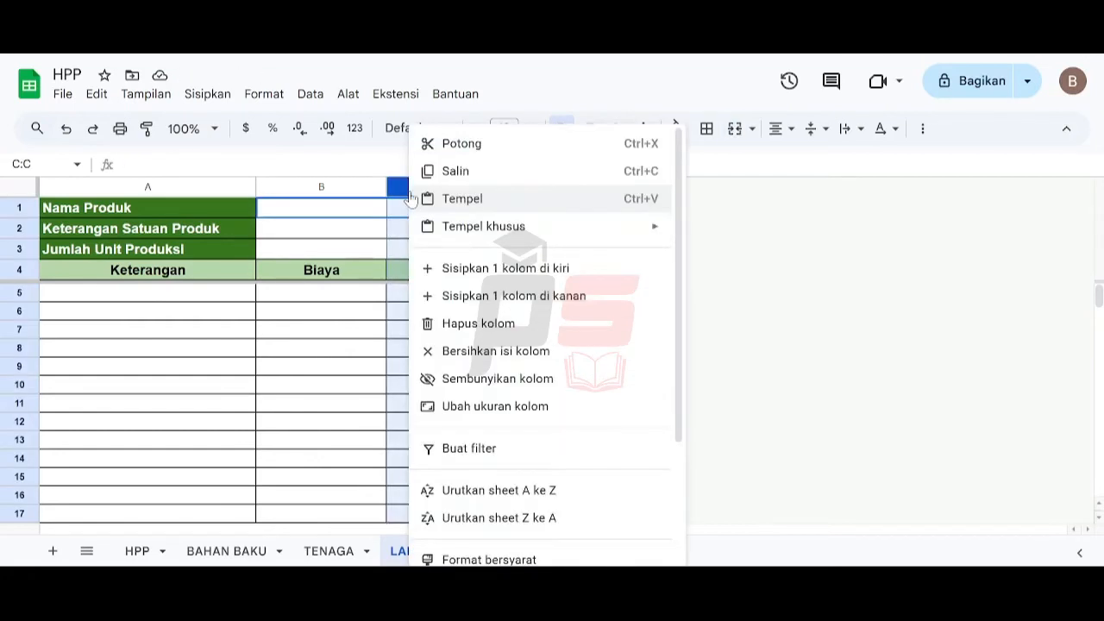
click(447, 407)
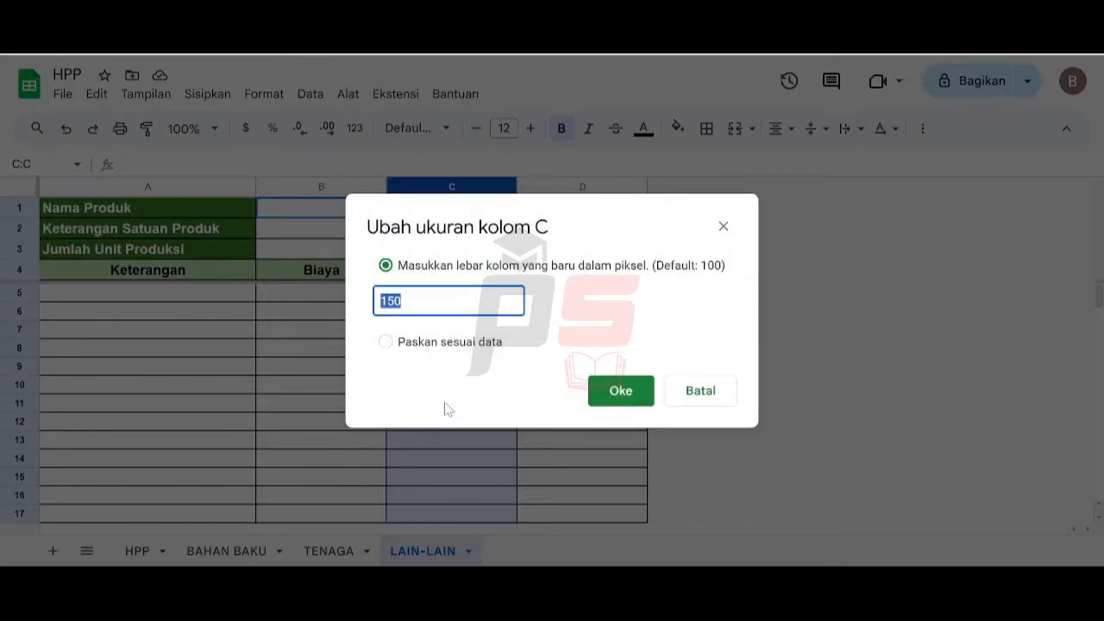
text(75)
key(Return)
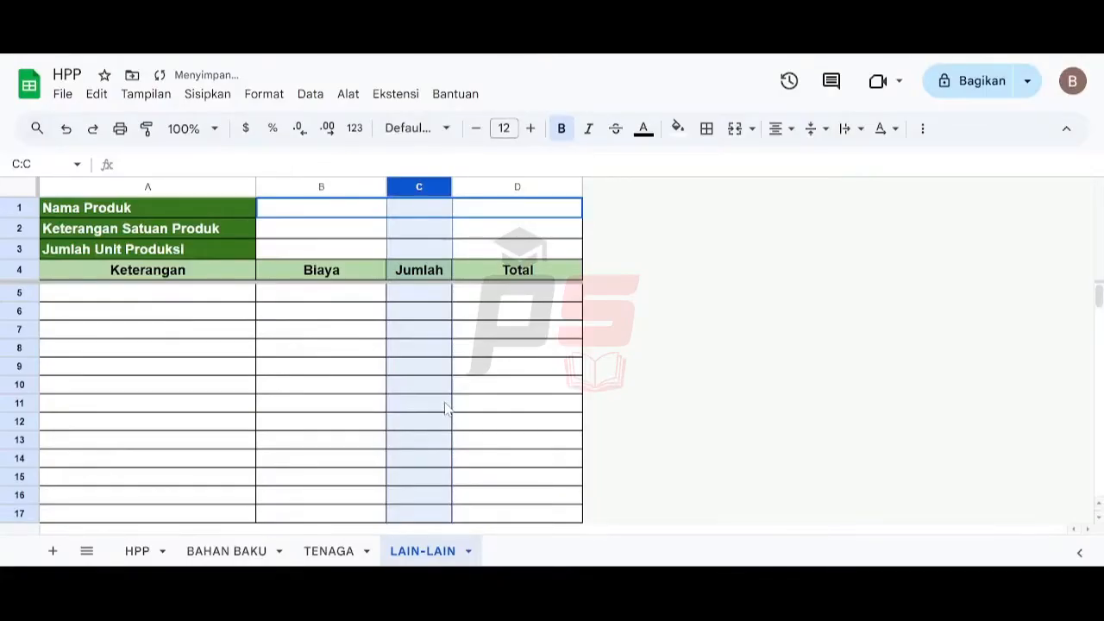
click(476, 299)
- Check the number formats of B5 and D5 by entering a test value of 3 in each and clearing it
click(198, 295)
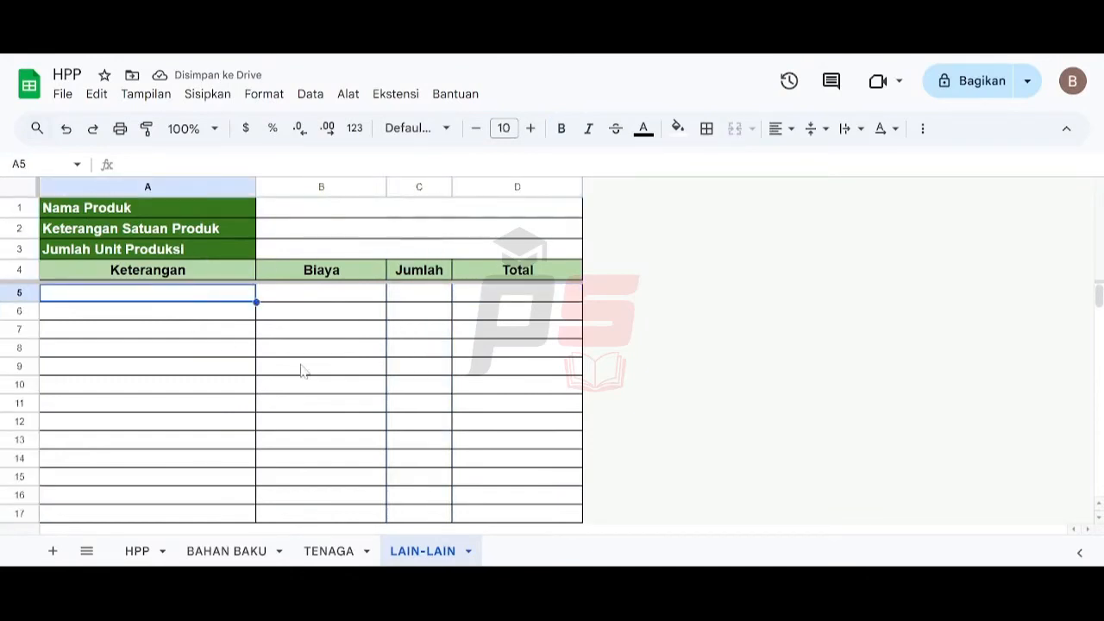
click(352, 302)
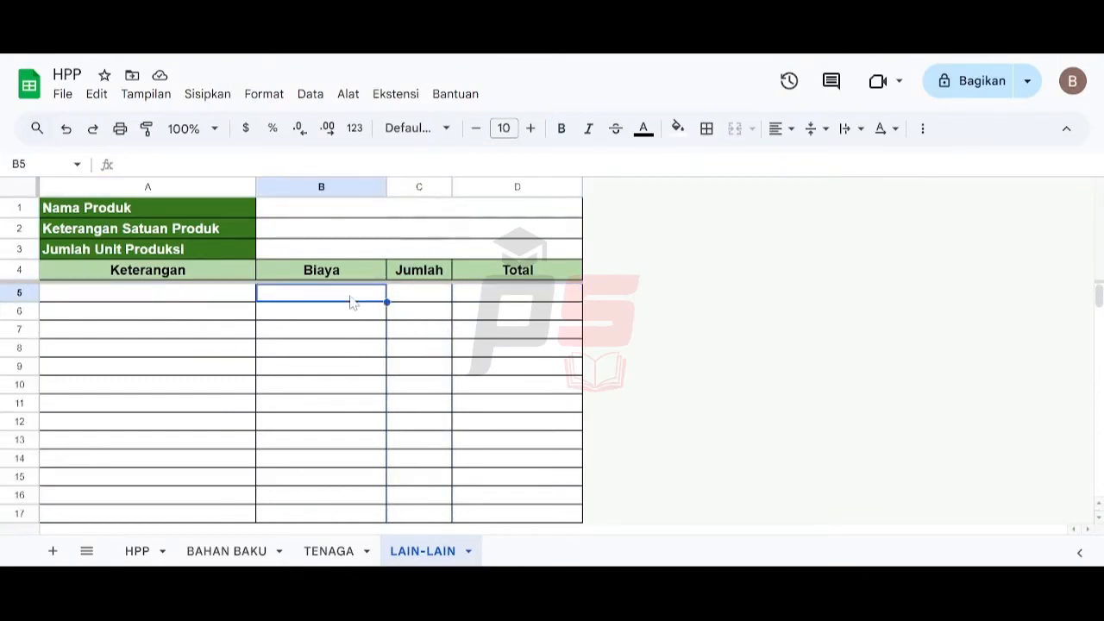
text(3)
key(Return)
key(Up)
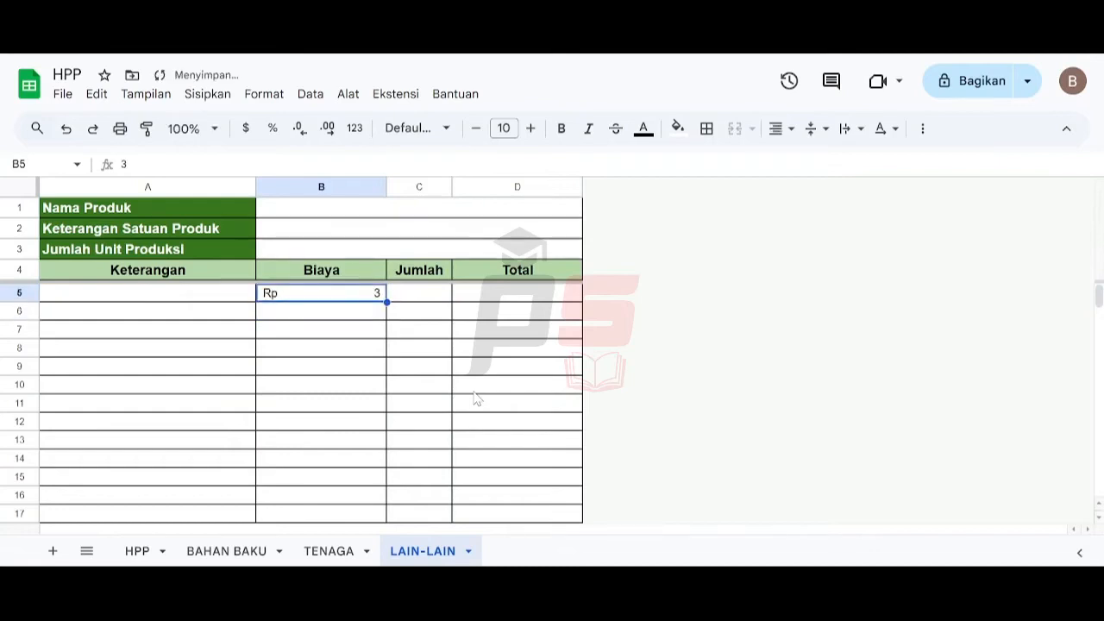
key(Delete)
key(Right)
key(Right)
text(3)
key(Return)
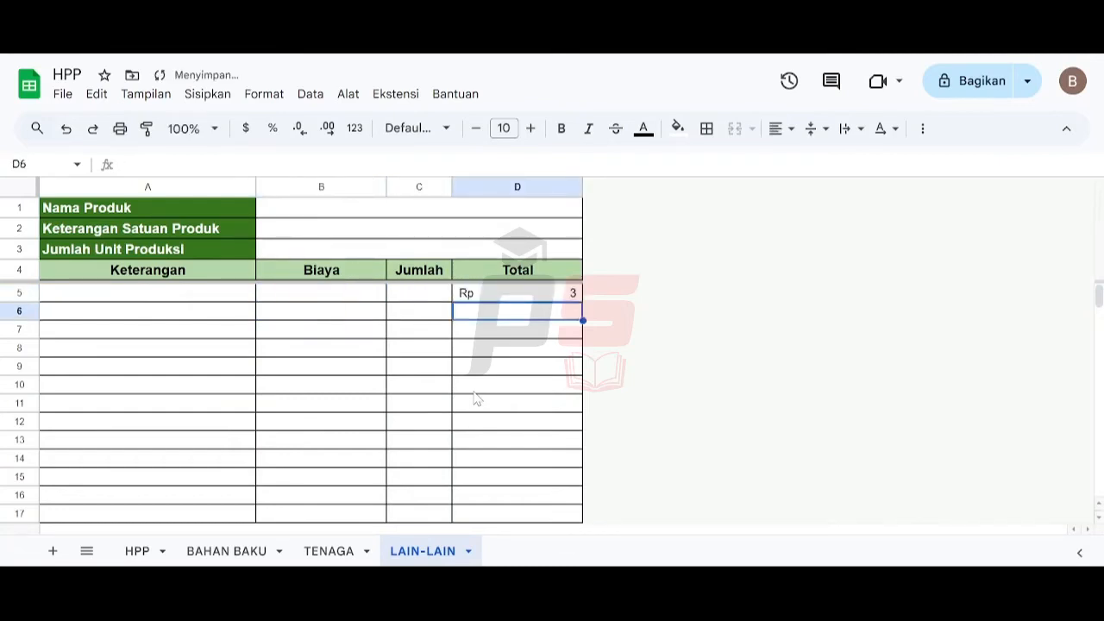
key(Up)
key(Delete)
key(Left)
key(Left)
key(Left)
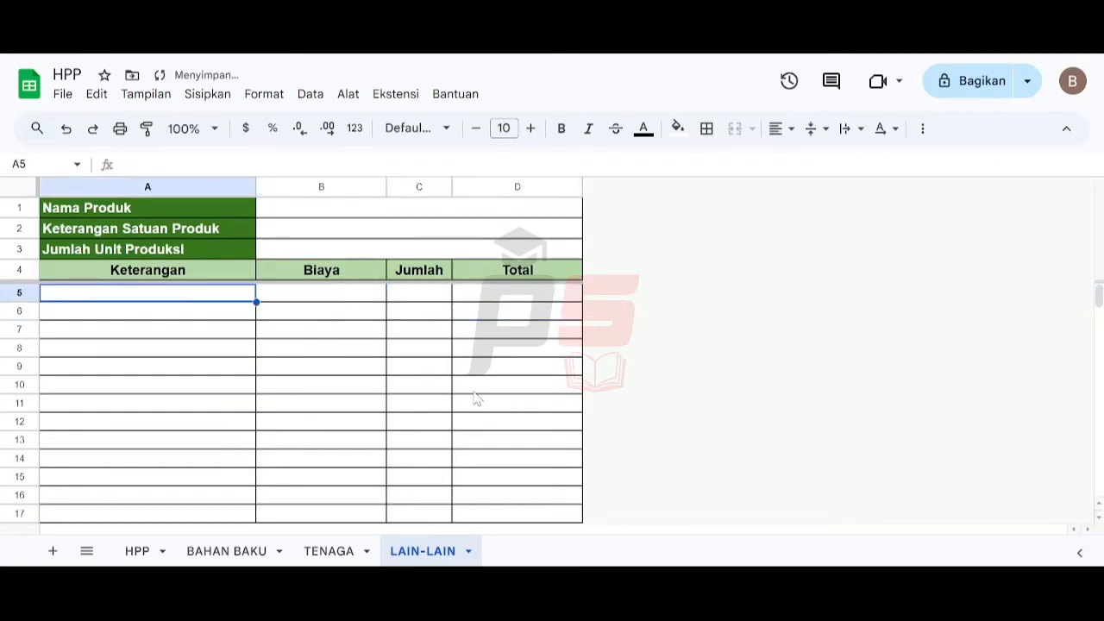
key(Up)
key(Up)
key(Up)
key(Up)
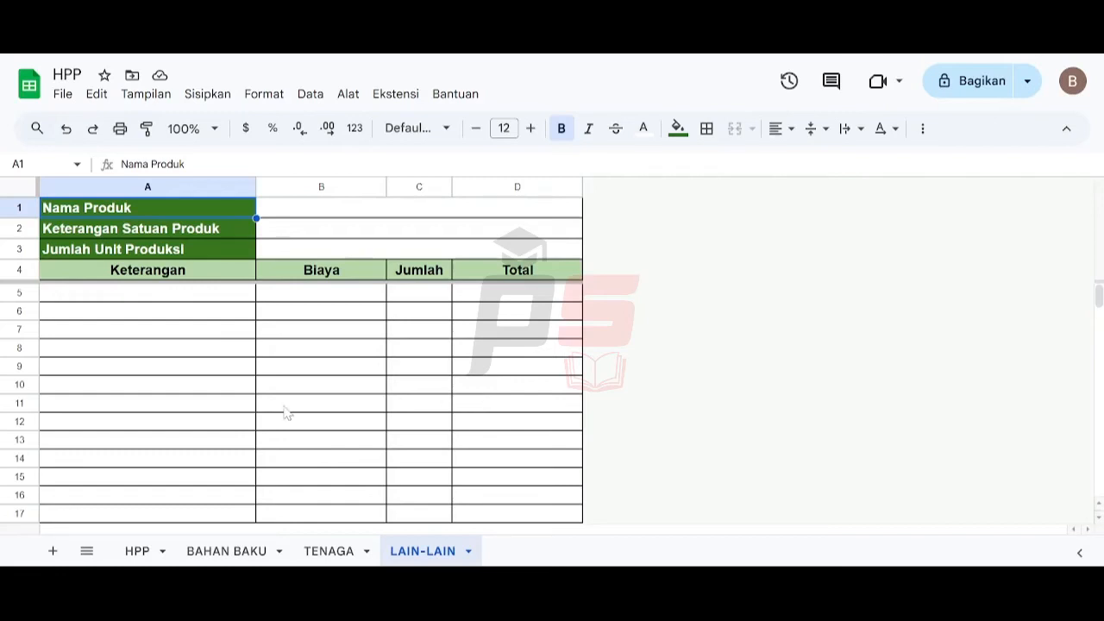
- Add a new sheet and rename it HARGA BAHAN
click(53, 553)
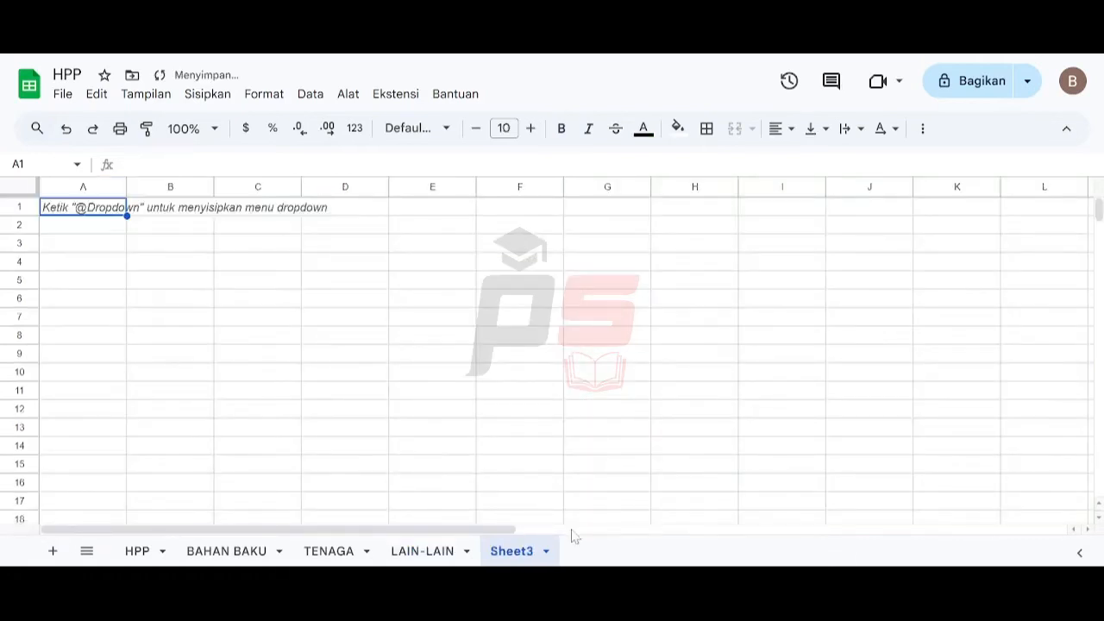
click(545, 554)
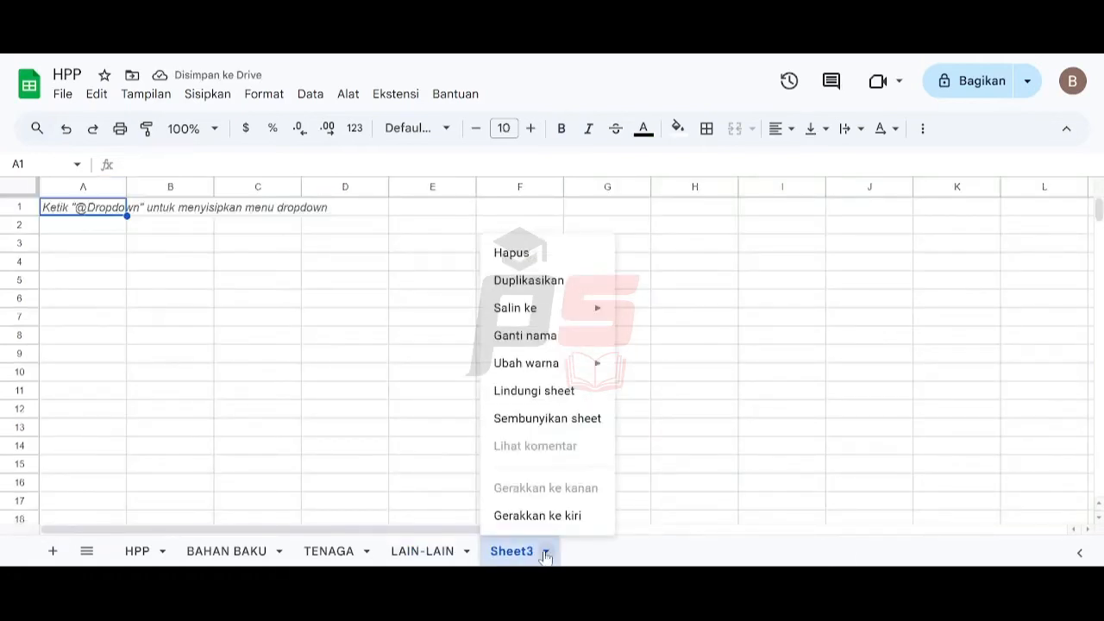
click(561, 336)
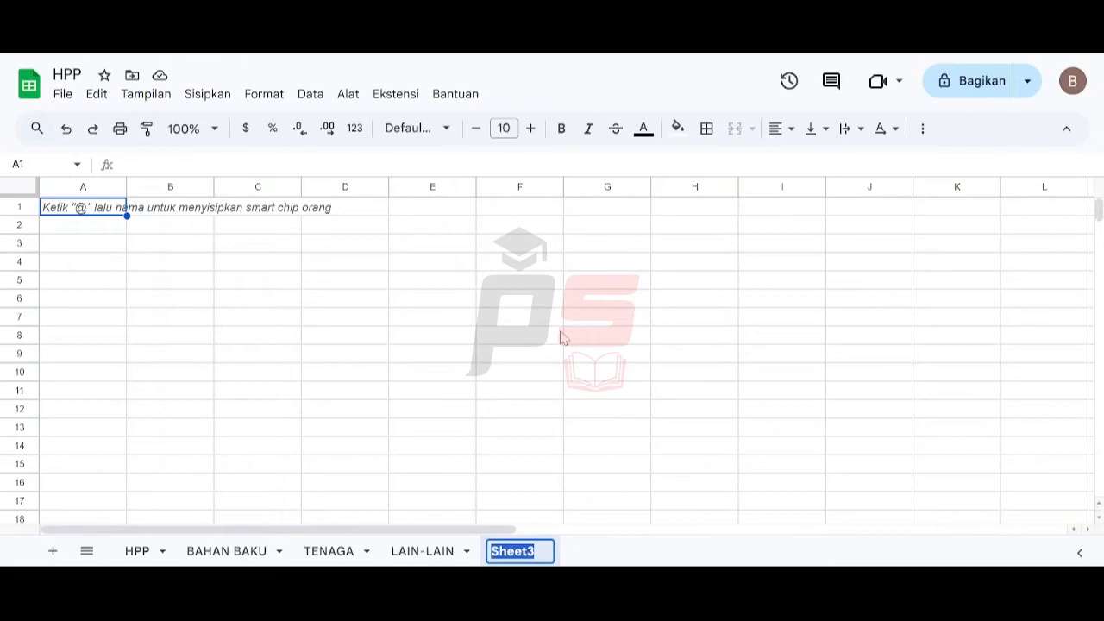
text(HARGA )
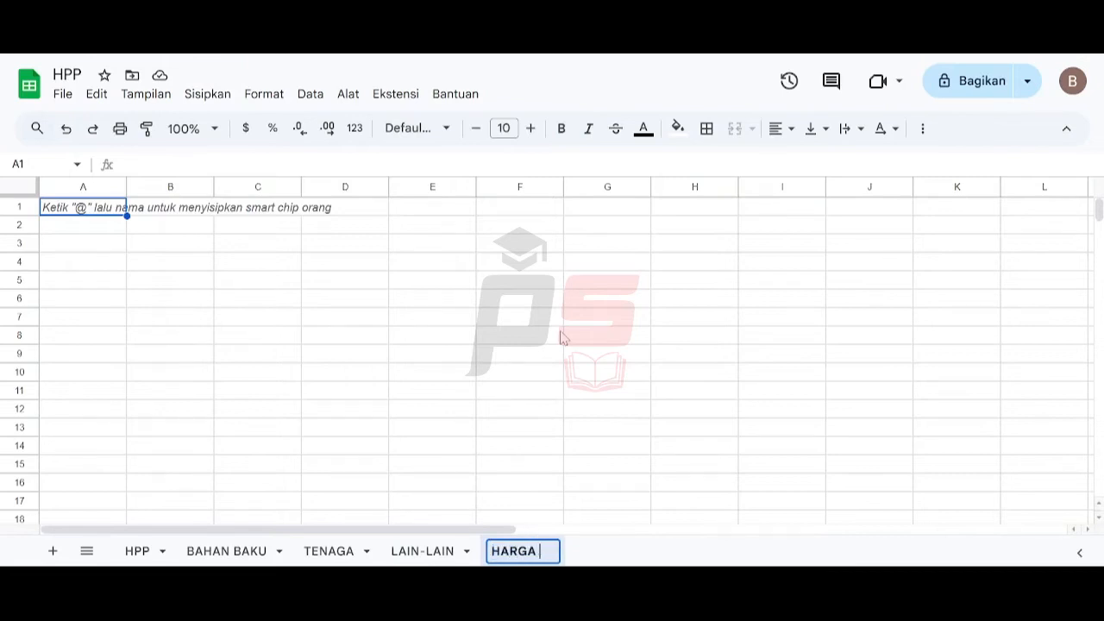
text(BAHAN)
key(Return)
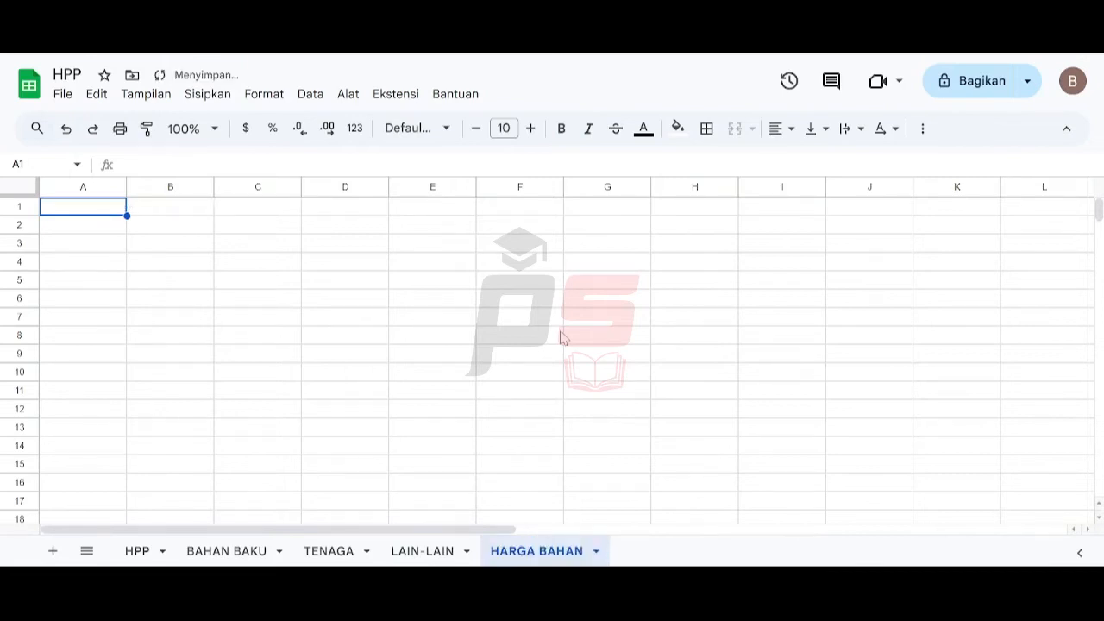
- Enter the headers Bahan, Harga, Satuan, Unit and Harga per Unit across A1 to E1 of the HARGA BAHAN sheet
click(93, 212)
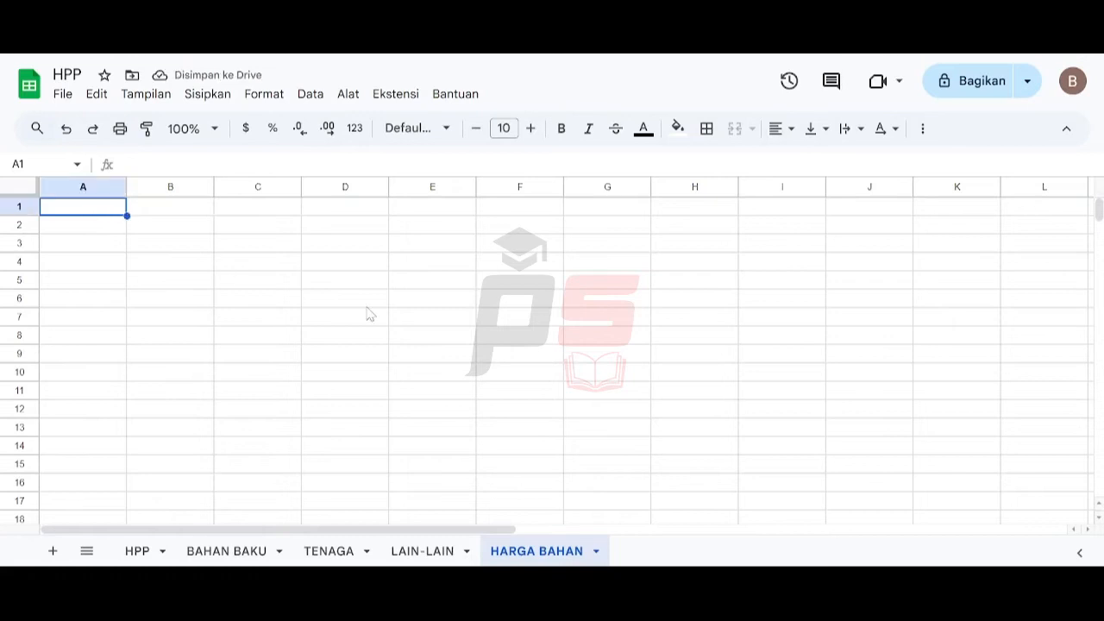
text(Bahan)
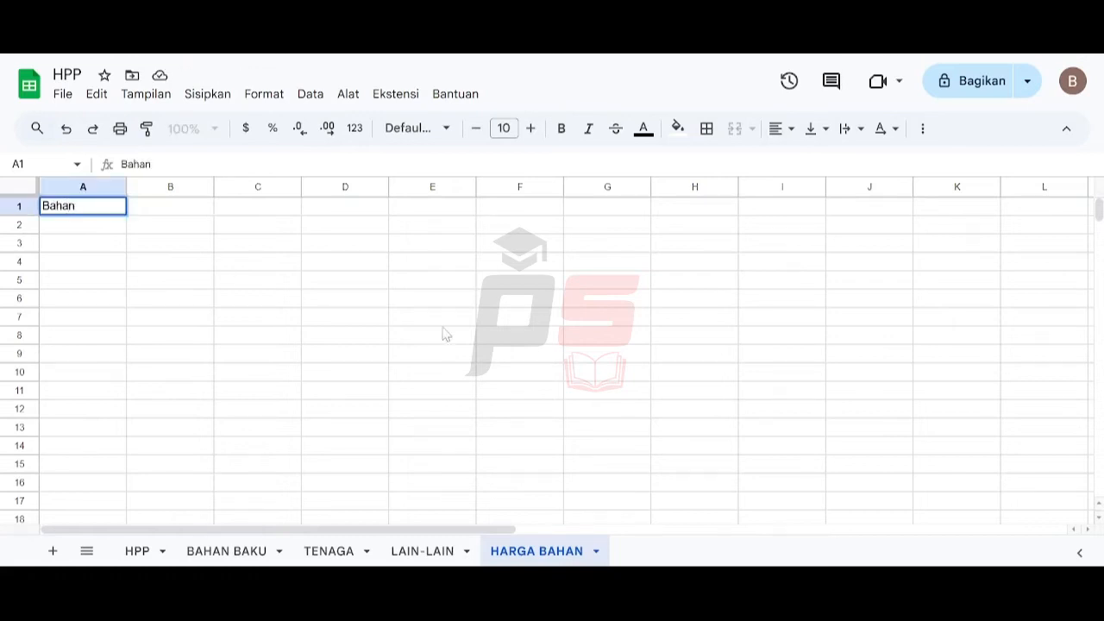
key(Tab)
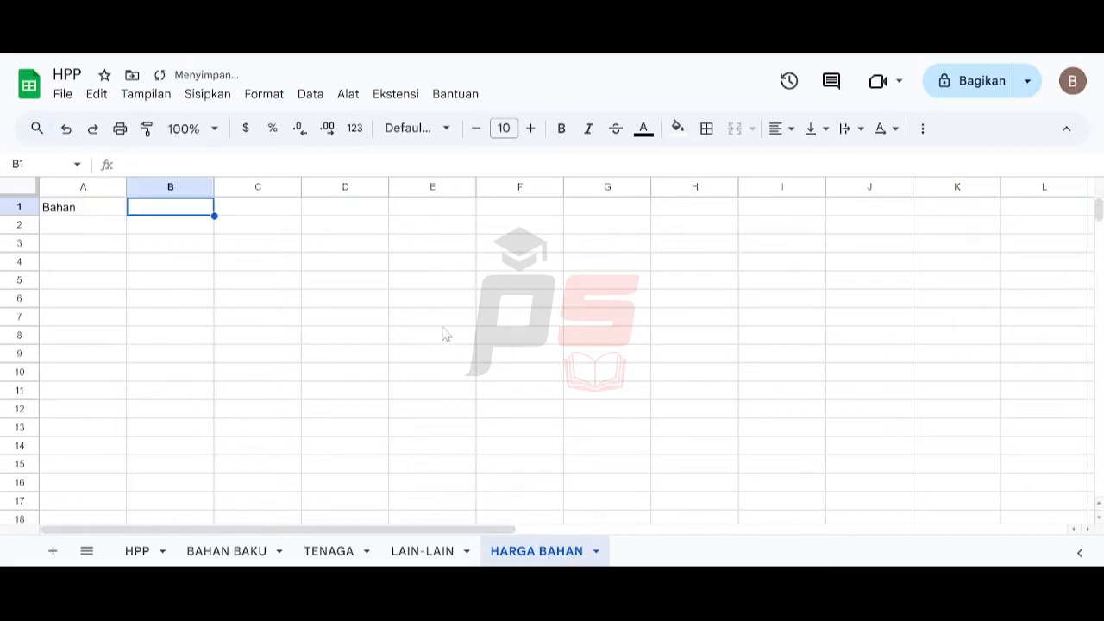
text(Harga)
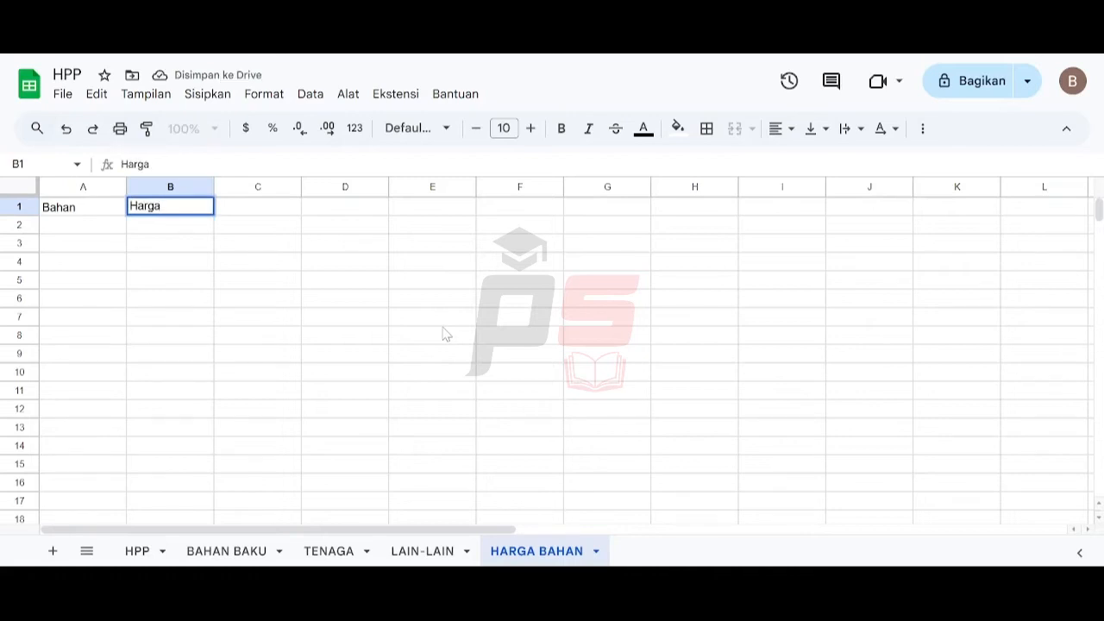
key(Tab)
text(Satuan)
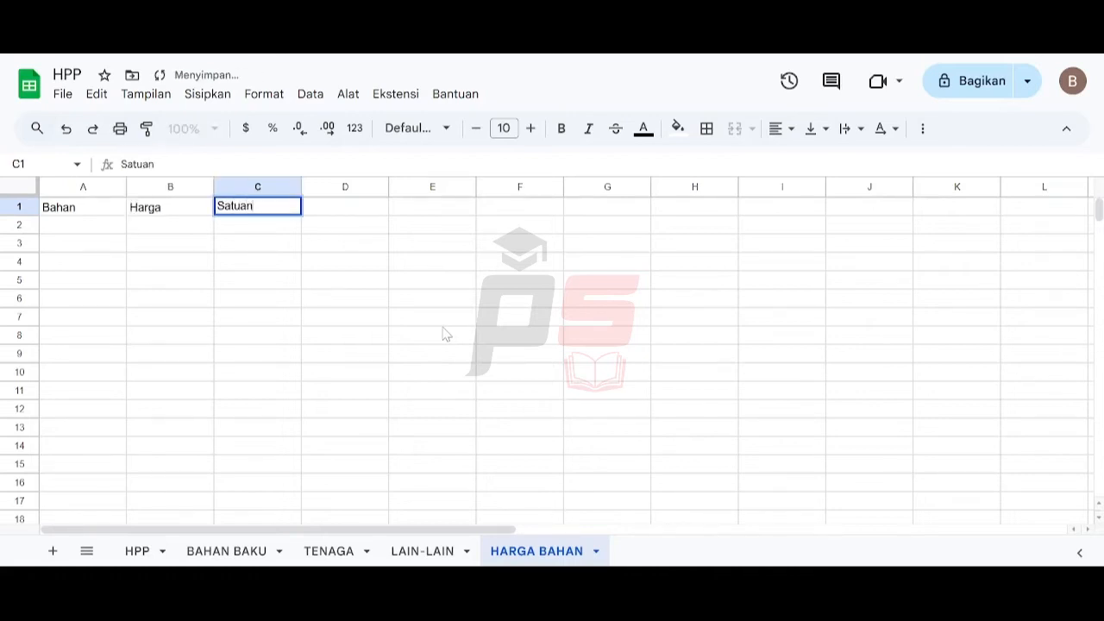
key(Tab)
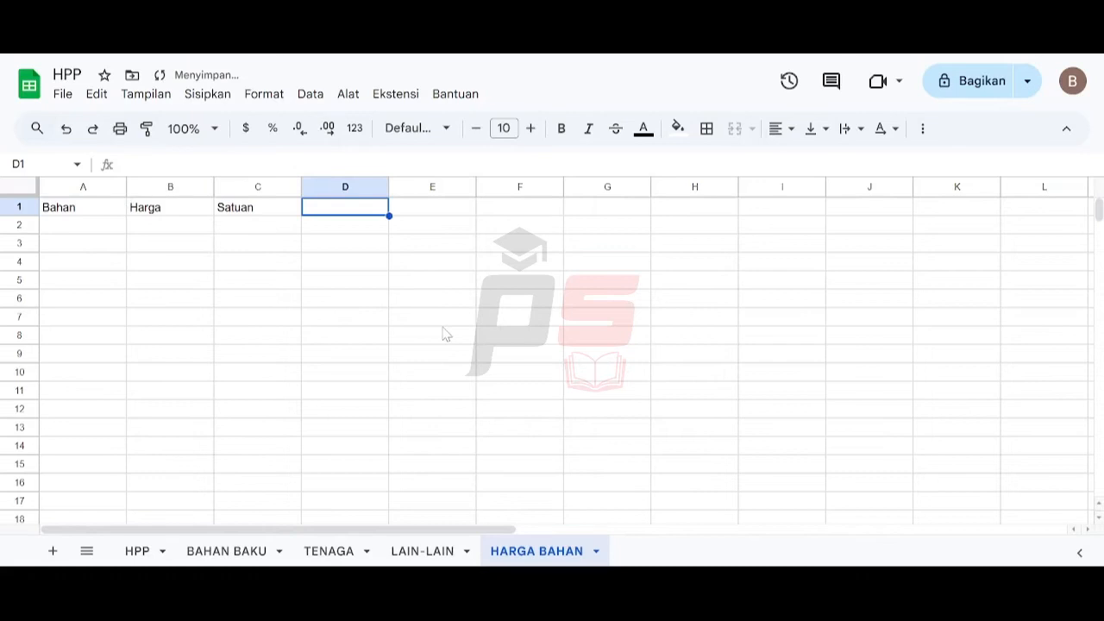
text(Unit)
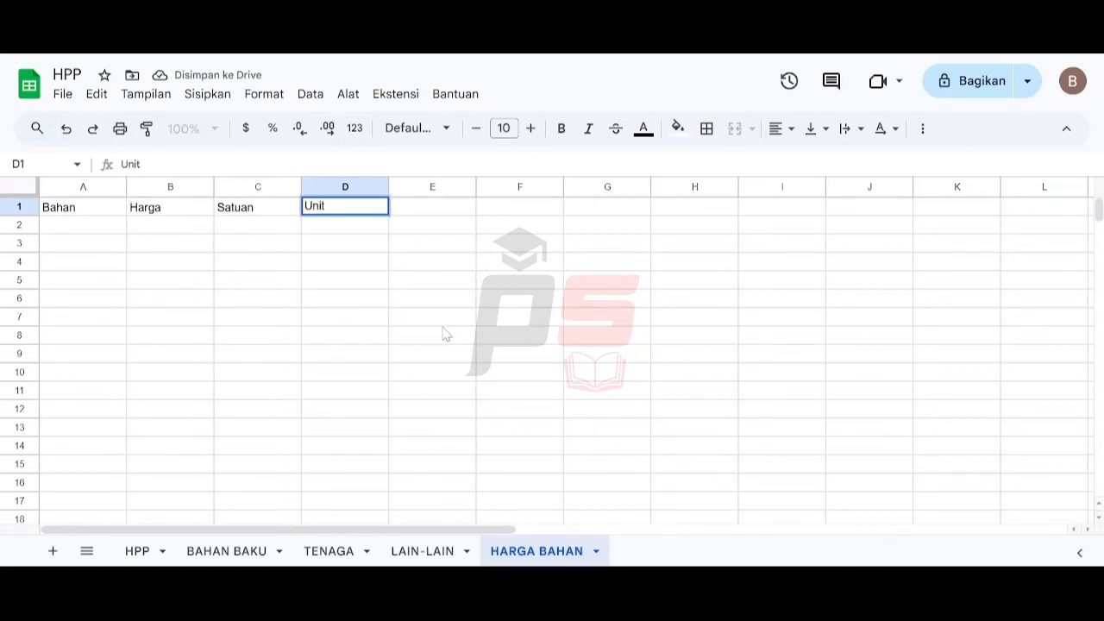
key(Tab)
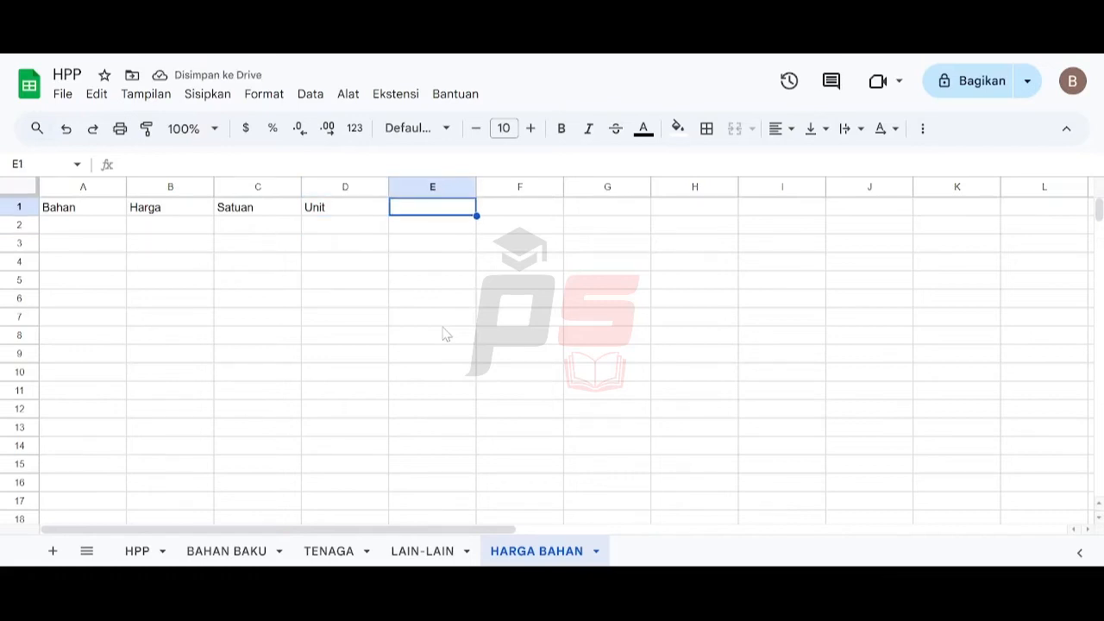
text(Harga per Uni)
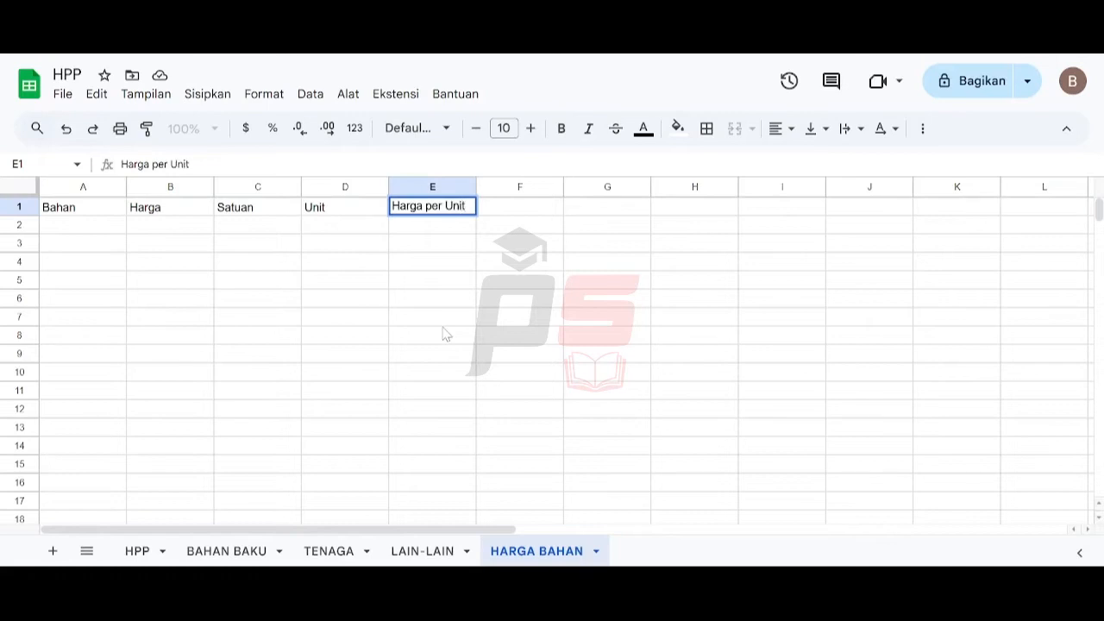
text(t)
key(Return)
key(Up)
key(Right)
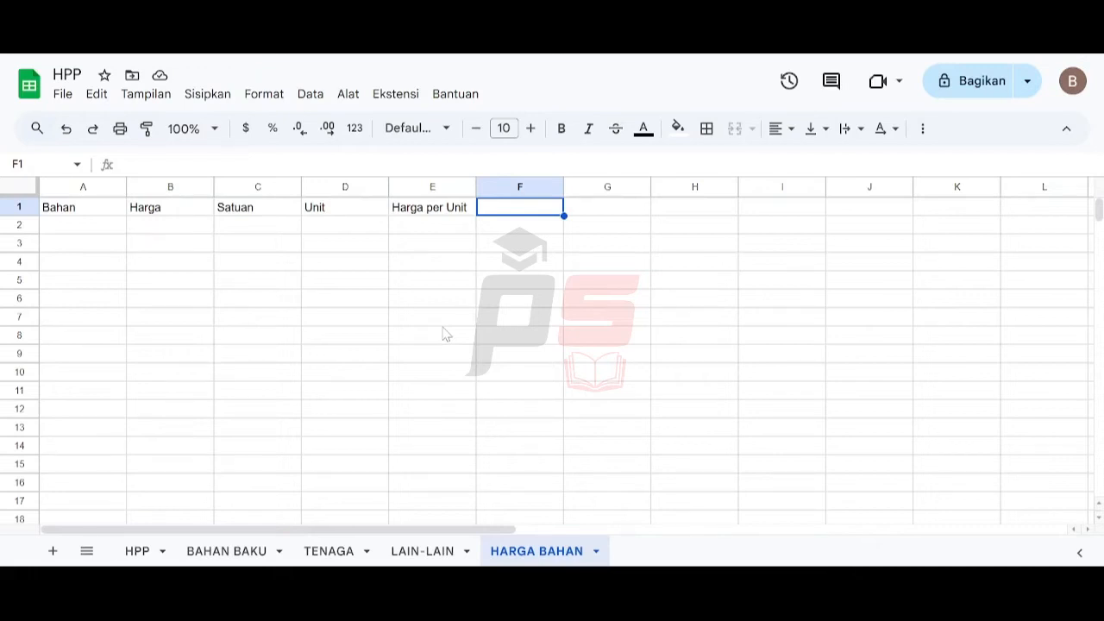
- Delete the unused columns F through Z
click(483, 187)
key(ctrl+shift+Right)
right_click(484, 189)
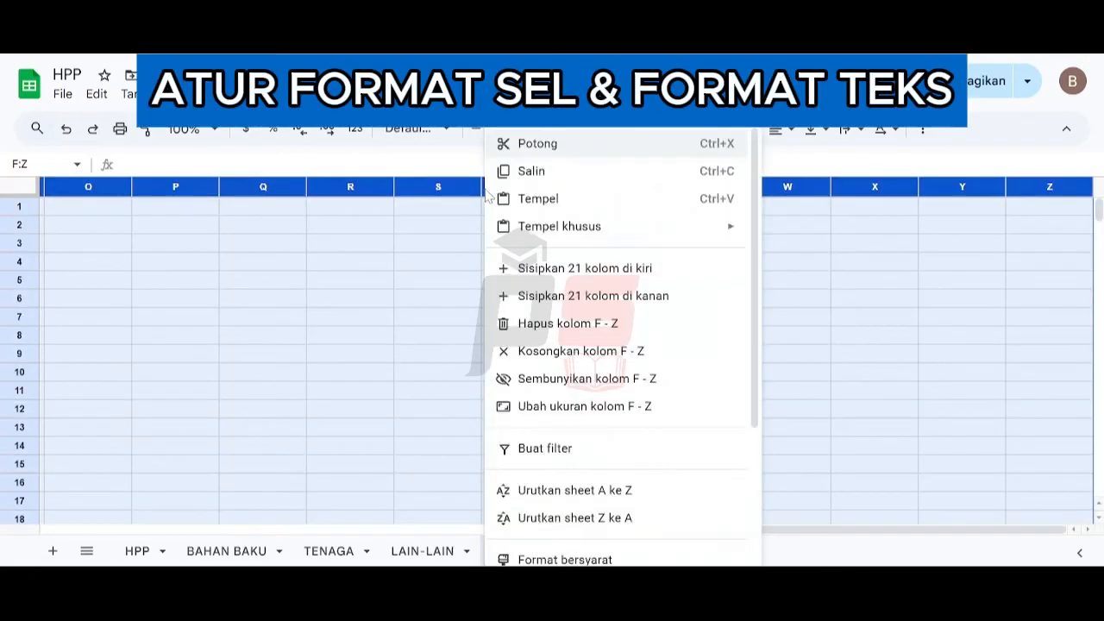
click(559, 323)
- Set the vertical alignment of all cells in the sheet to middle
click(109, 209)
key(ctrl+shift+Right)
key(ctrl+a)
click(824, 136)
click(843, 160)
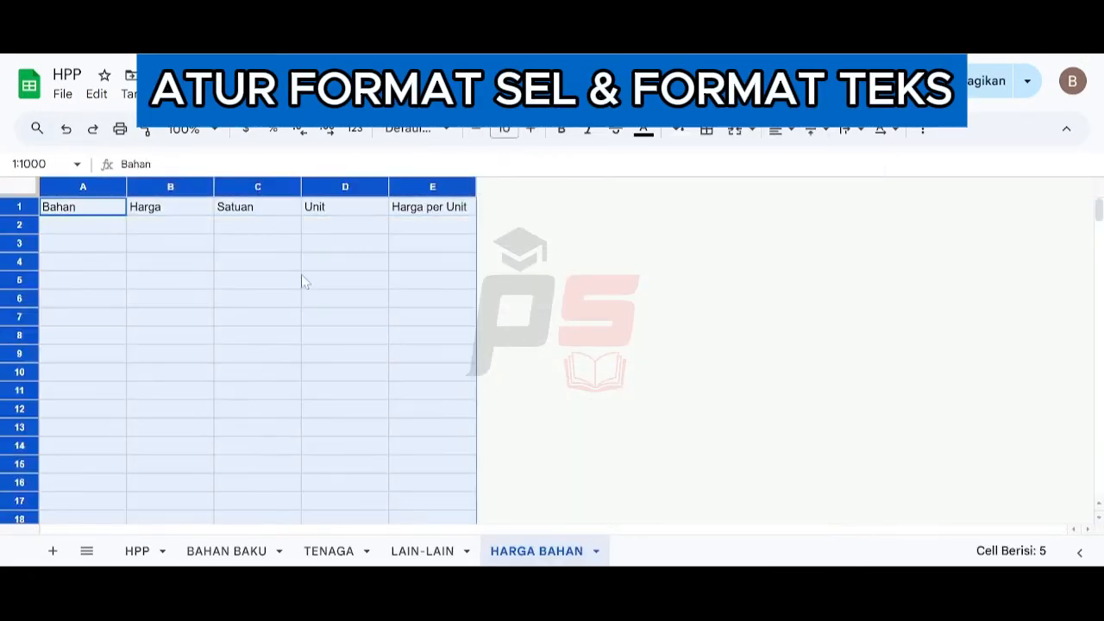
- Format the header row A1:E1 as bold, size 12, white text on a dark gray fill, centred
drag(88, 209, 440, 207)
click(531, 132)
click(530, 132)
click(562, 134)
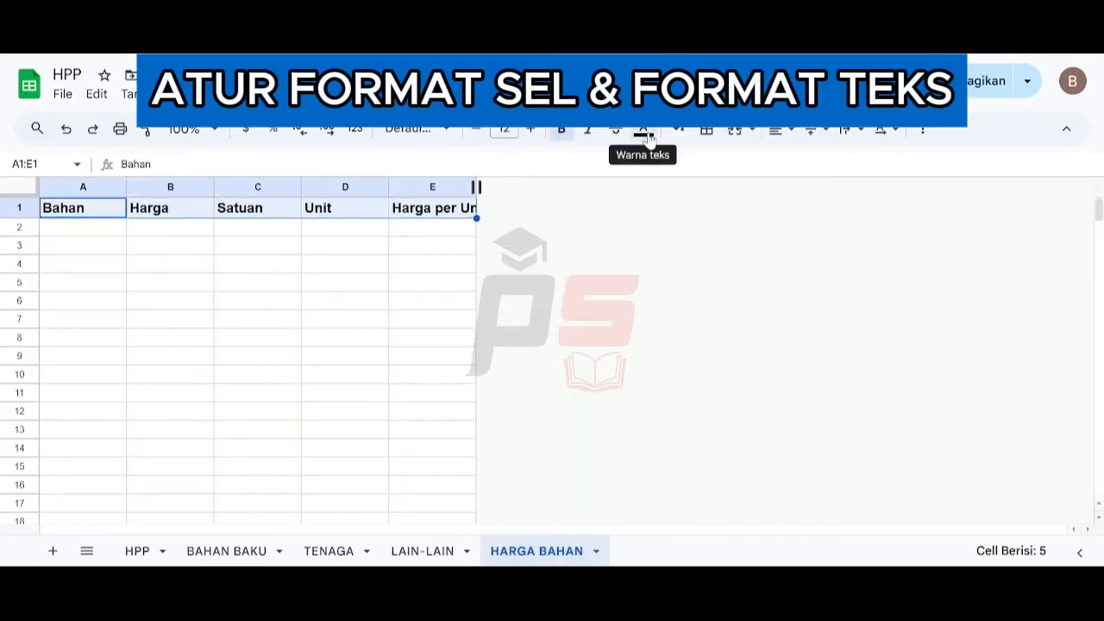
click(644, 134)
click(816, 187)
click(679, 133)
click(703, 187)
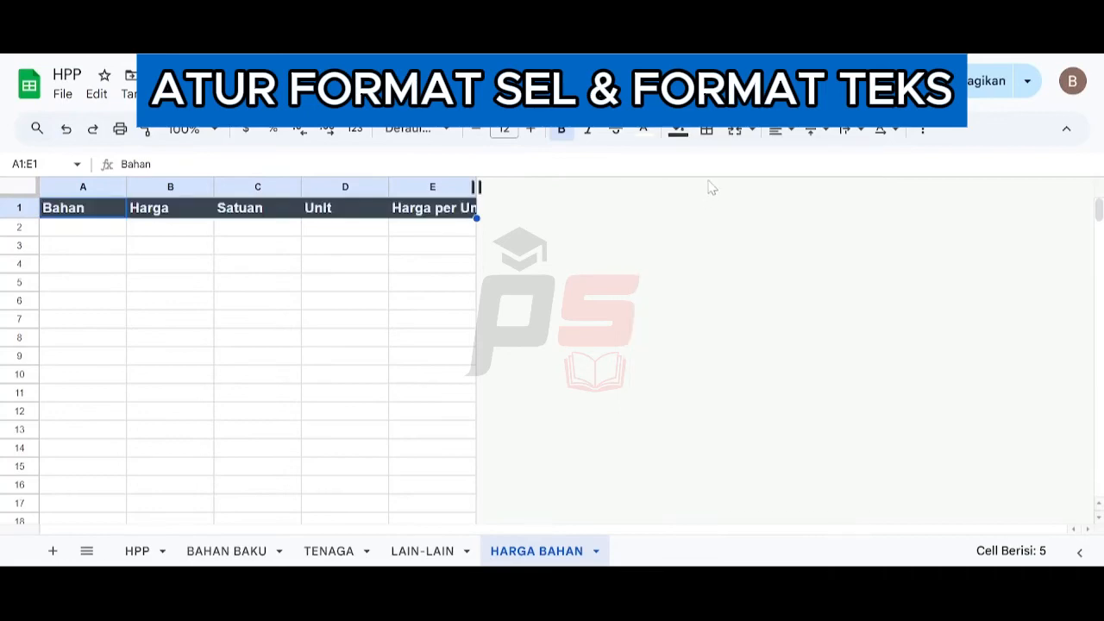
click(781, 130)
click(808, 165)
- Resize column A to 250 pixels wide
click(88, 187)
right_click(88, 187)
click(144, 409)
text(250)
key(Return)
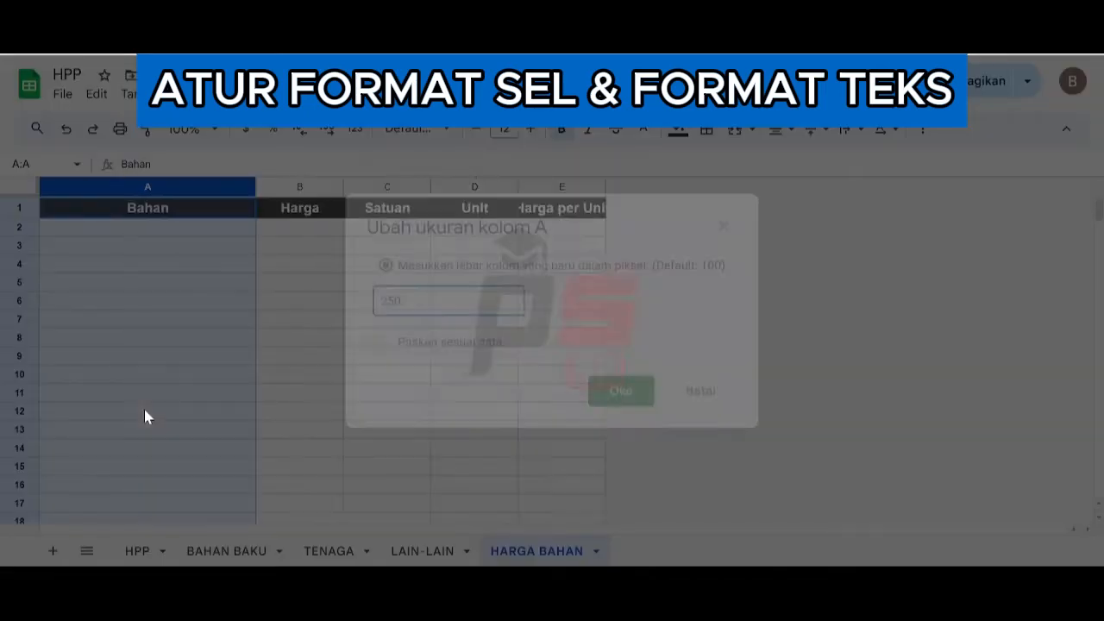
- Resize columns C and D to 75 pixels wide
drag(384, 187, 458, 188)
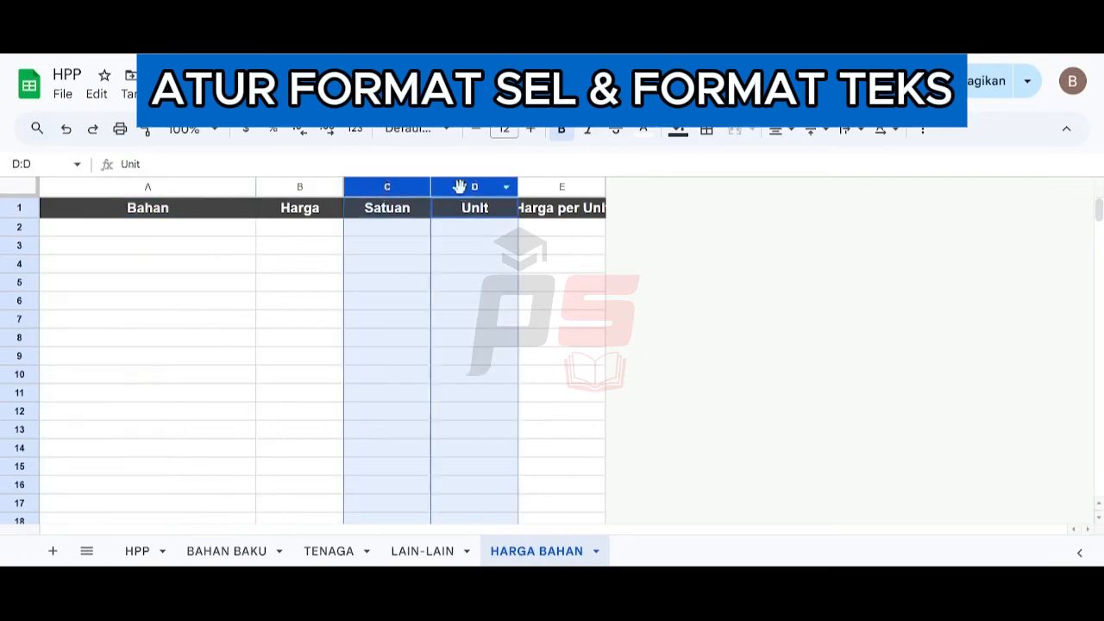
right_click(458, 187)
click(555, 376)
text(75)
click(624, 390)
- Turn on text wrapping for the Harga per Unit header in E1
click(519, 210)
click(253, 94)
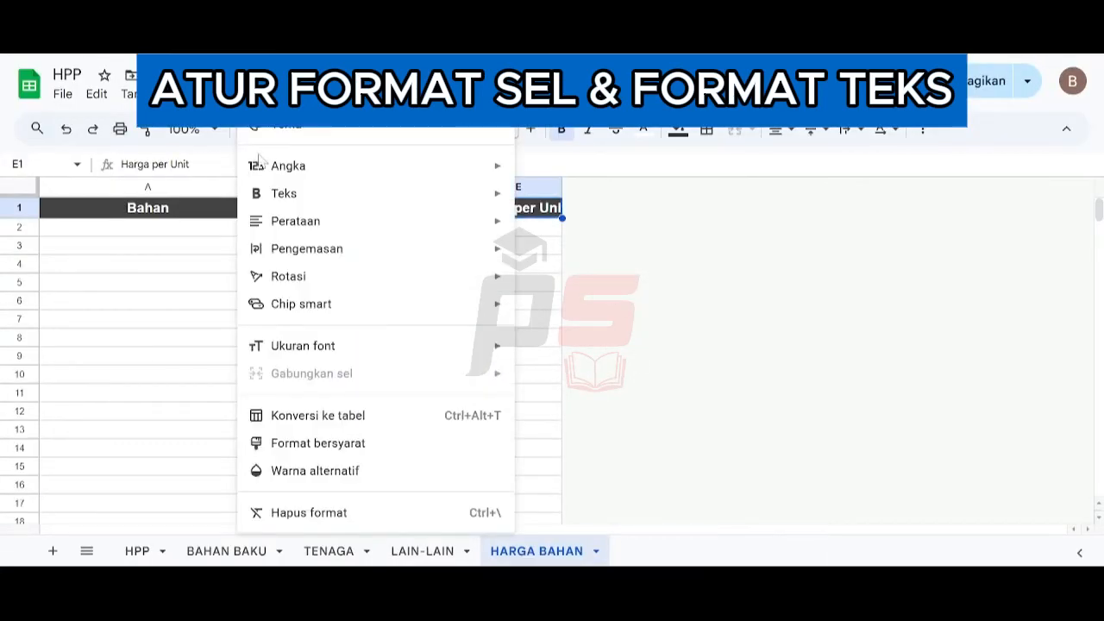
mouse_move(494, 249)
click(620, 282)
- Apply all borders to the table range A1:E1000
click(195, 224)
key(ctrl+shift+Right)
key(ctrl+shift+Down)
click(707, 132)
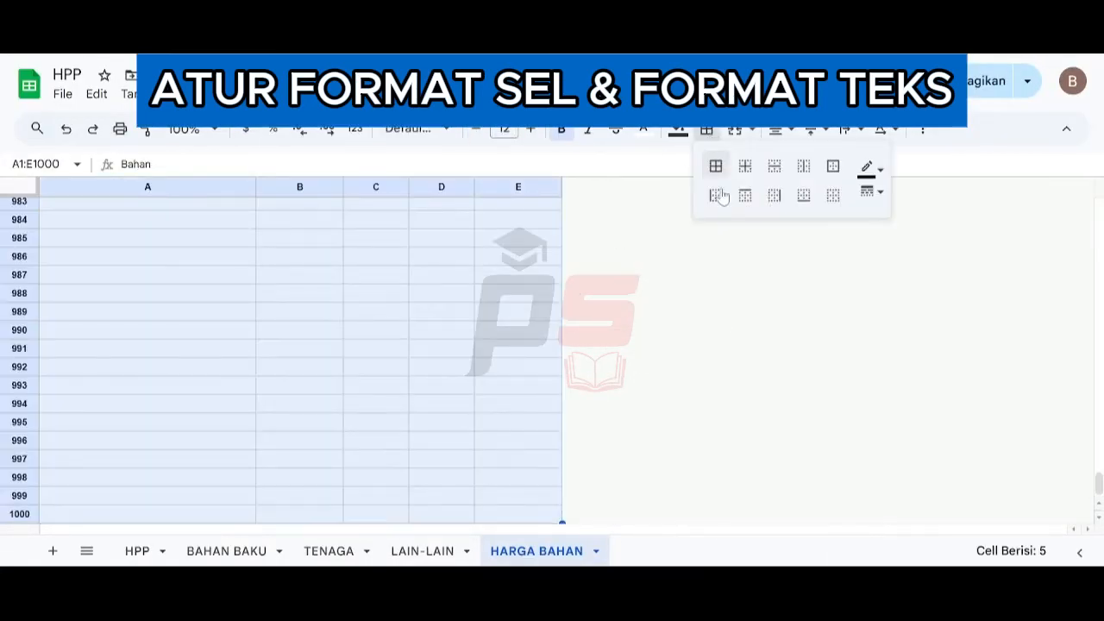
click(714, 169)
- Format the Harga column from B2 downward as Rupiah accounting with no decimal places
key(Right)
key(Down)
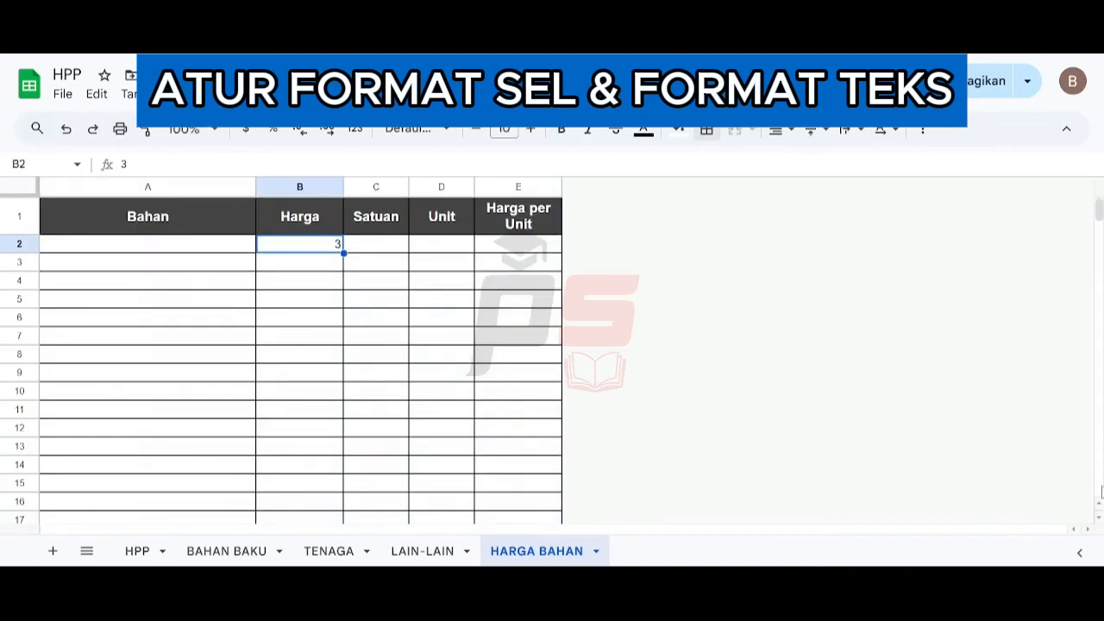
key(ctrl+shift+Down)
click(253, 94)
mouse_move(288, 165)
click(555, 310)
double_click(302, 132)
key(Up)
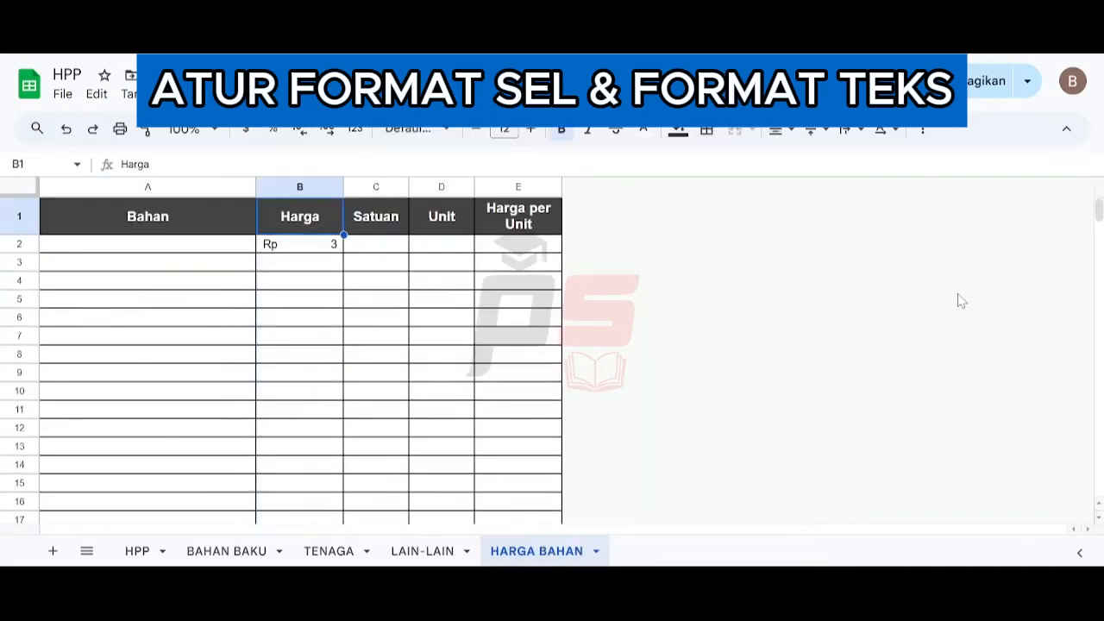
- Copy the formatted Harga cells from B2 down into the Harga per Unit column and clear the test value in E2
key(Down)
key(ctrl+shift+Down)
key(ctrl+c)
key(Right)
key(Up)
key(Right)
key(Right)
key(Down)
key(ctrl+v)
key(Up)
key(Down)
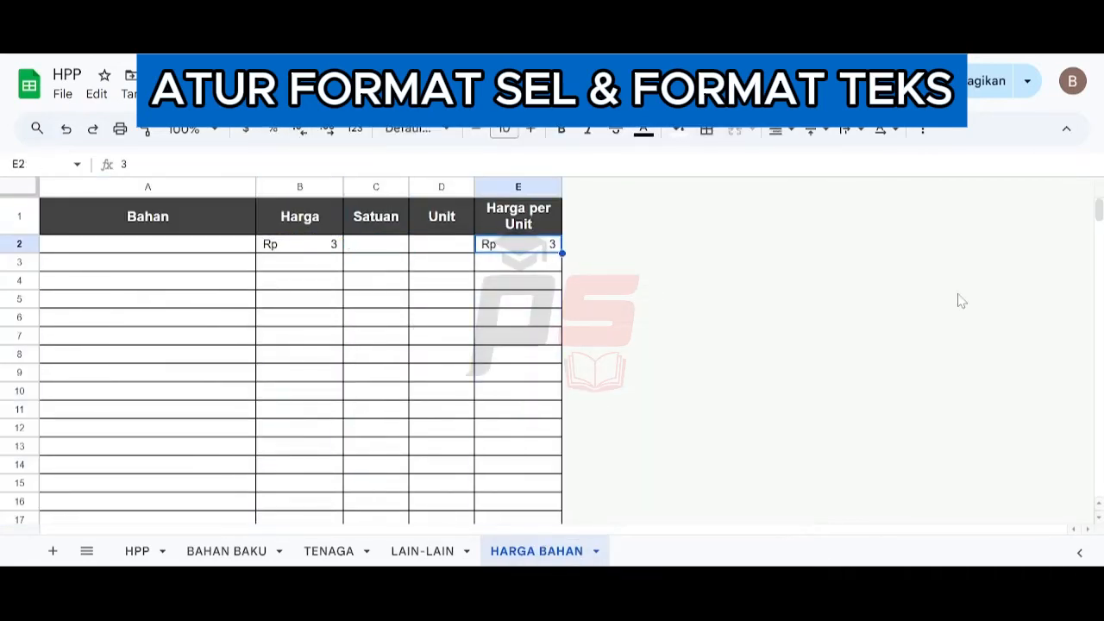
key(Delete)
key(Left)
key(Left)
key(Left)
key(Delete)
key(Up)
key(Right)
key(Down)
key(shift+Right)
key(ctrl+shift+Down)
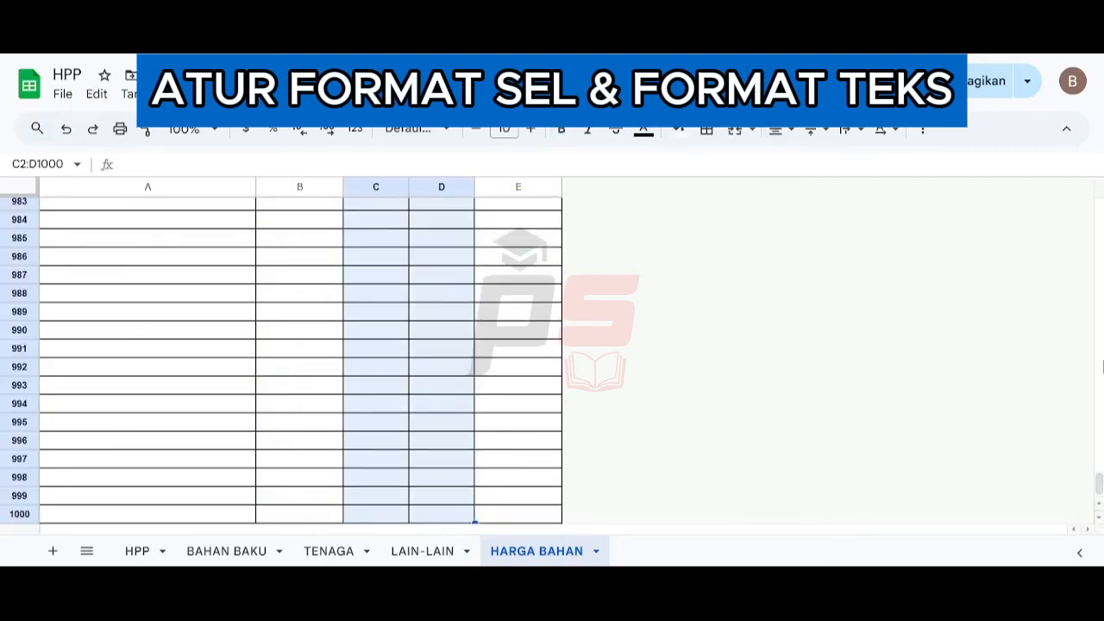
key(ctrl+Home)
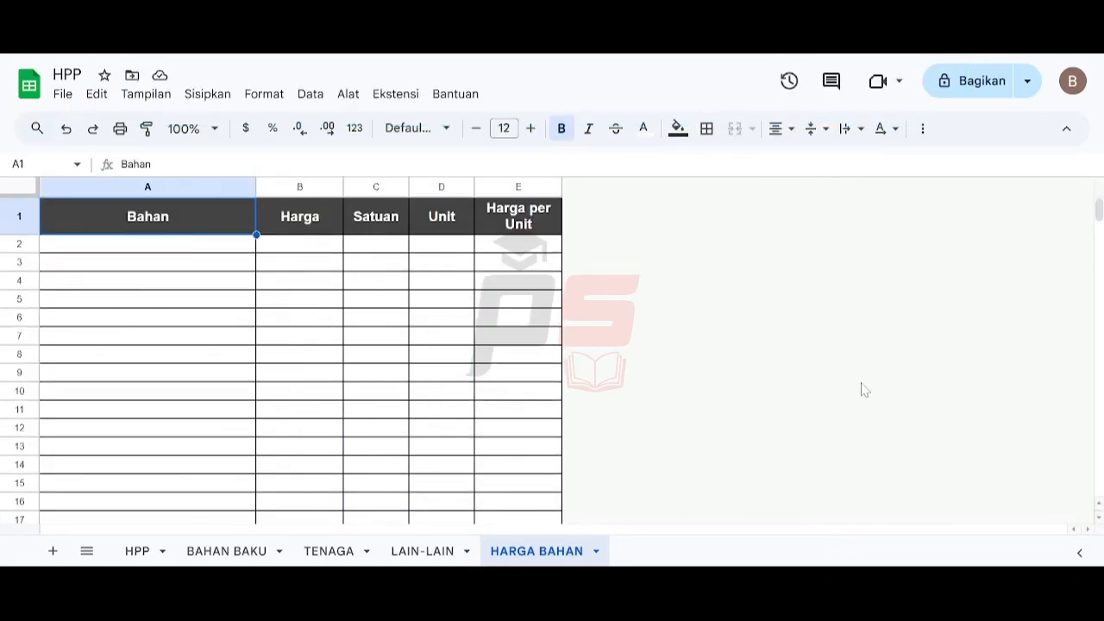
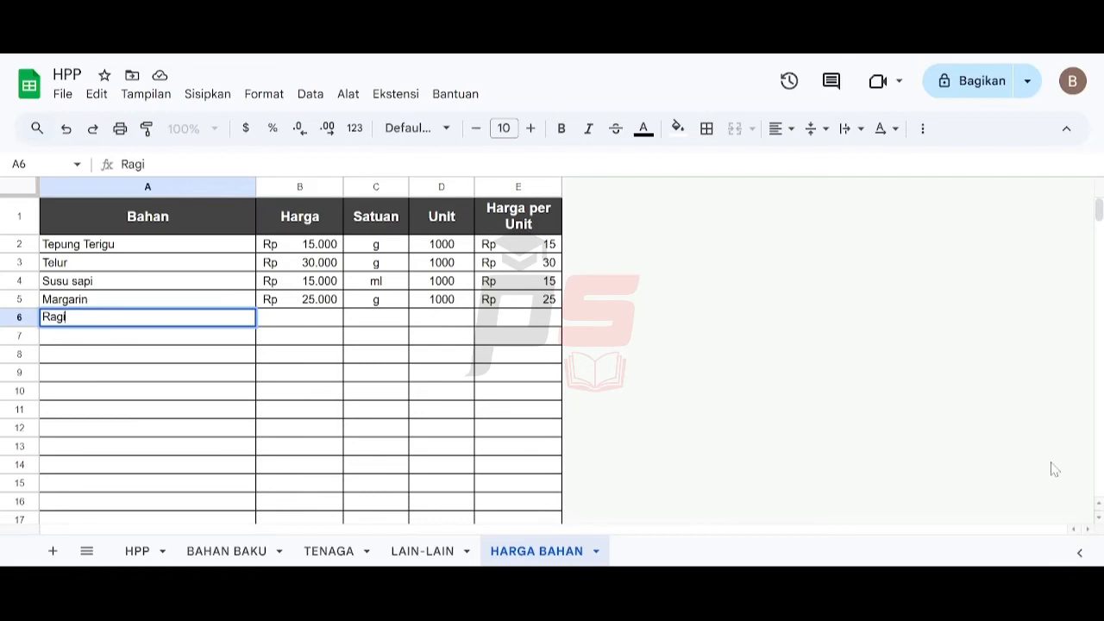
- Complete the Ragi row in the price list with a price of 60000, unit g and 500 units
key(Tab)
key(Tab)
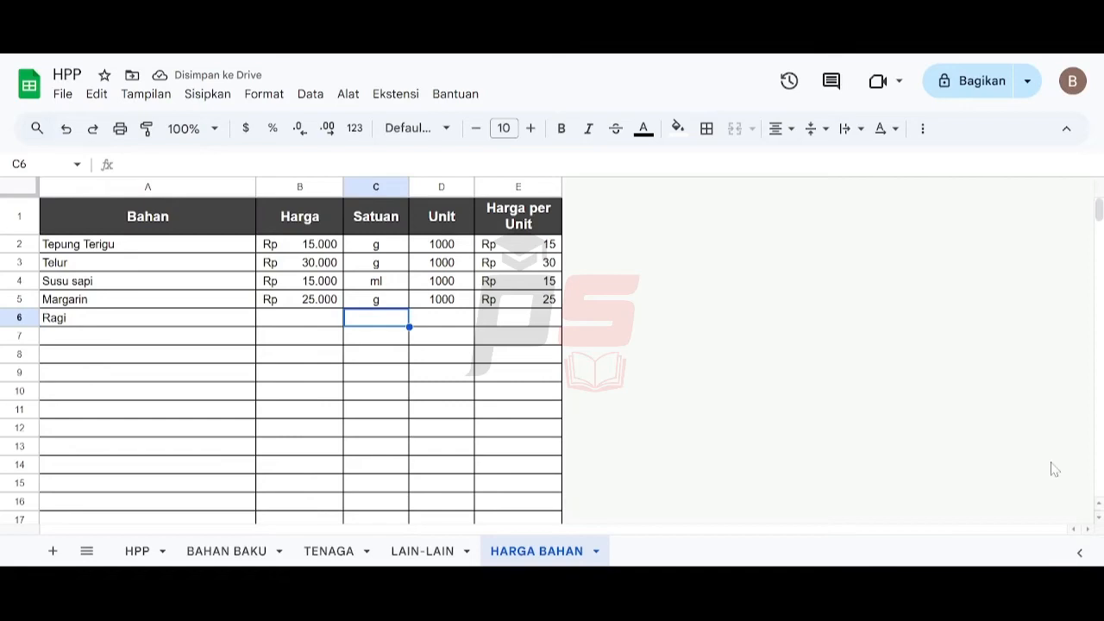
text(g)
key(Left)
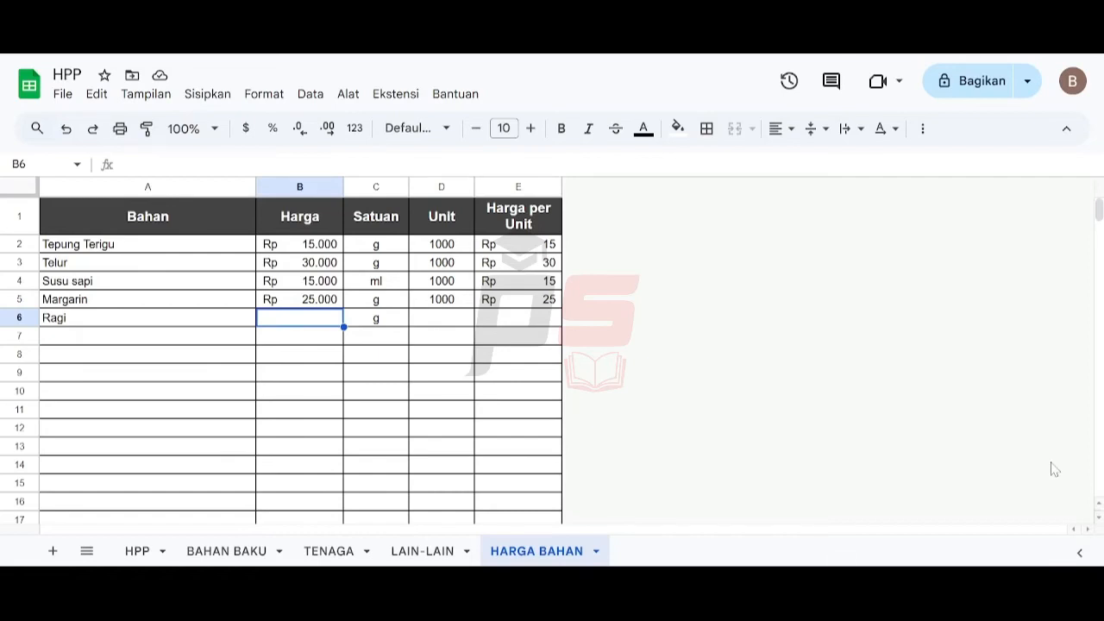
text(60000)
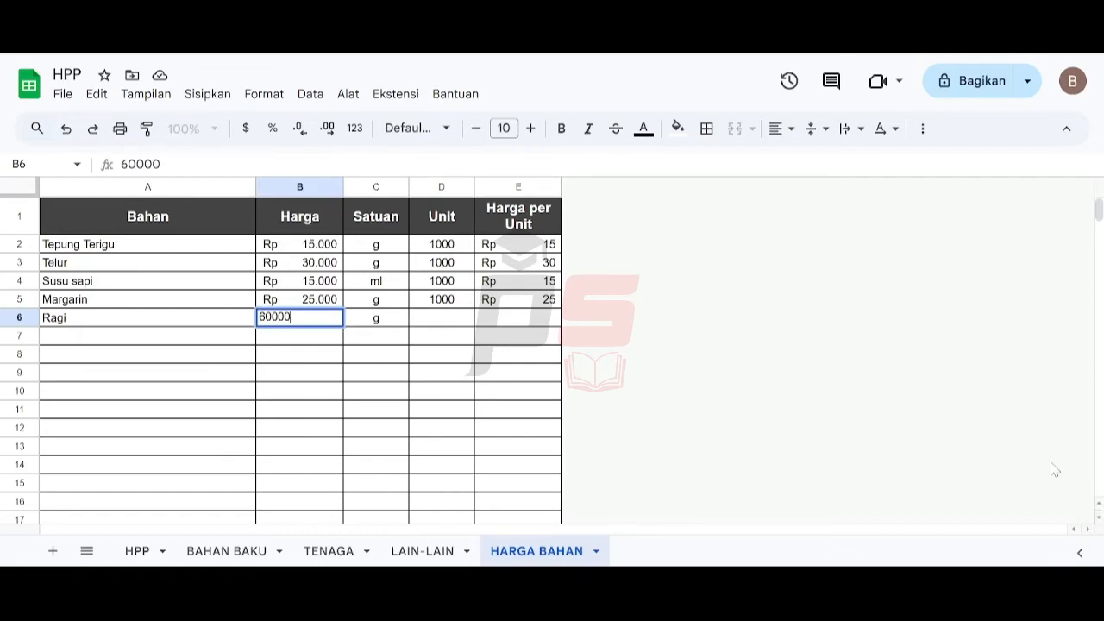
key(Tab)
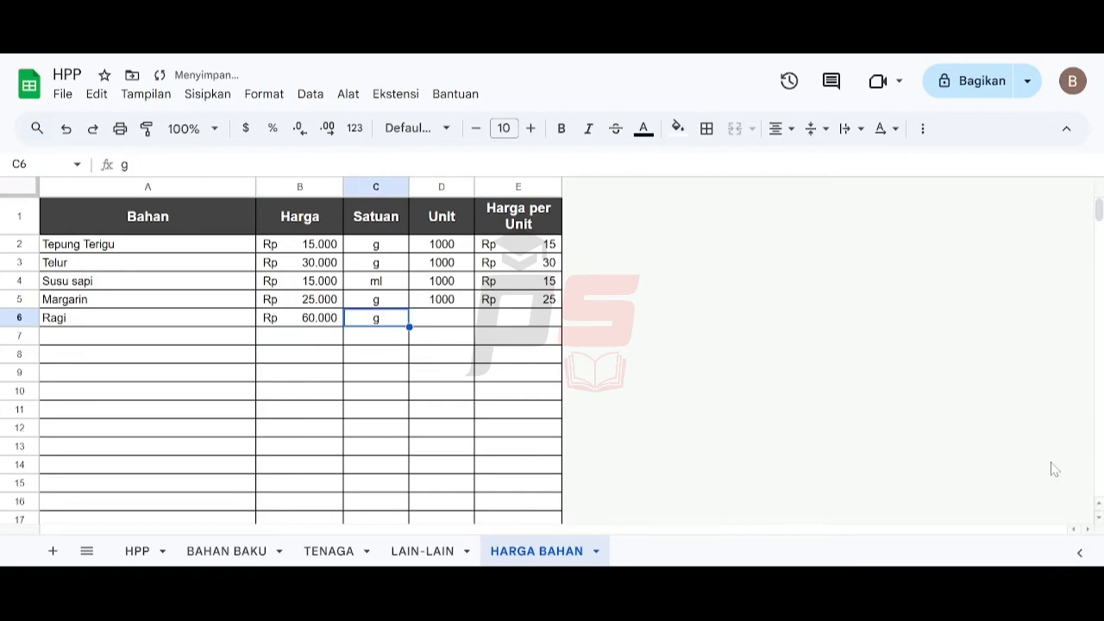
text(g)
key(Tab)
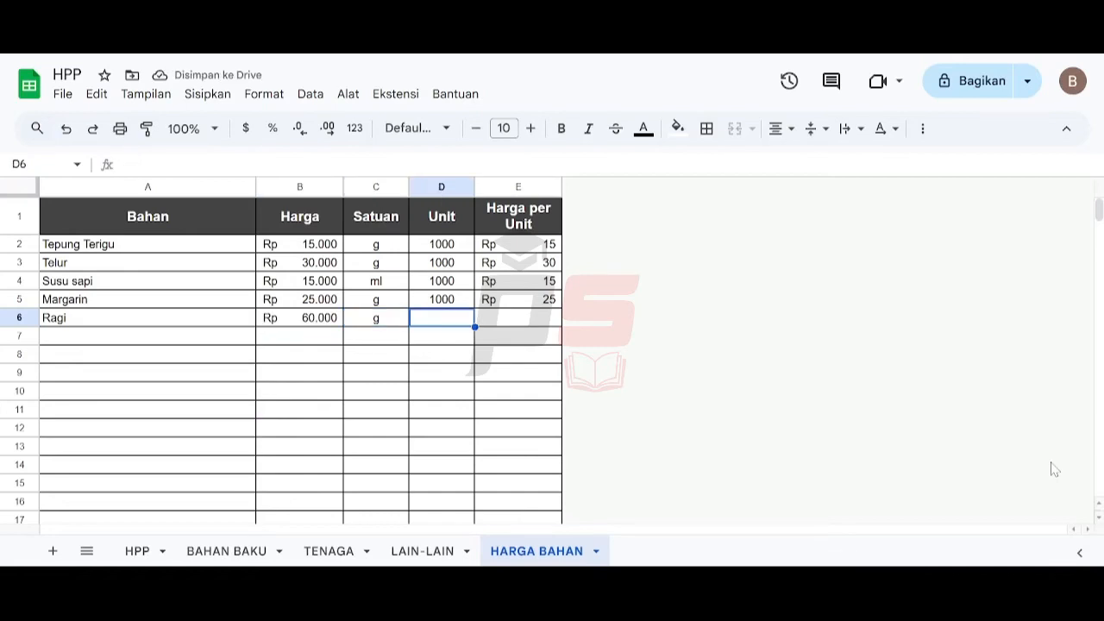
text(500)
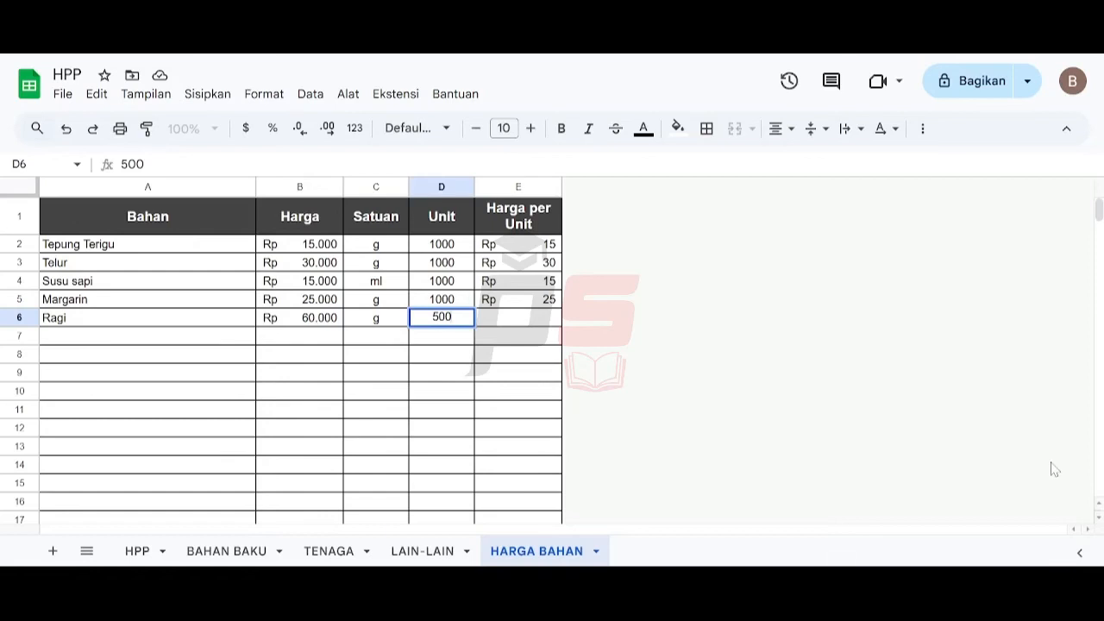
key(Tab)
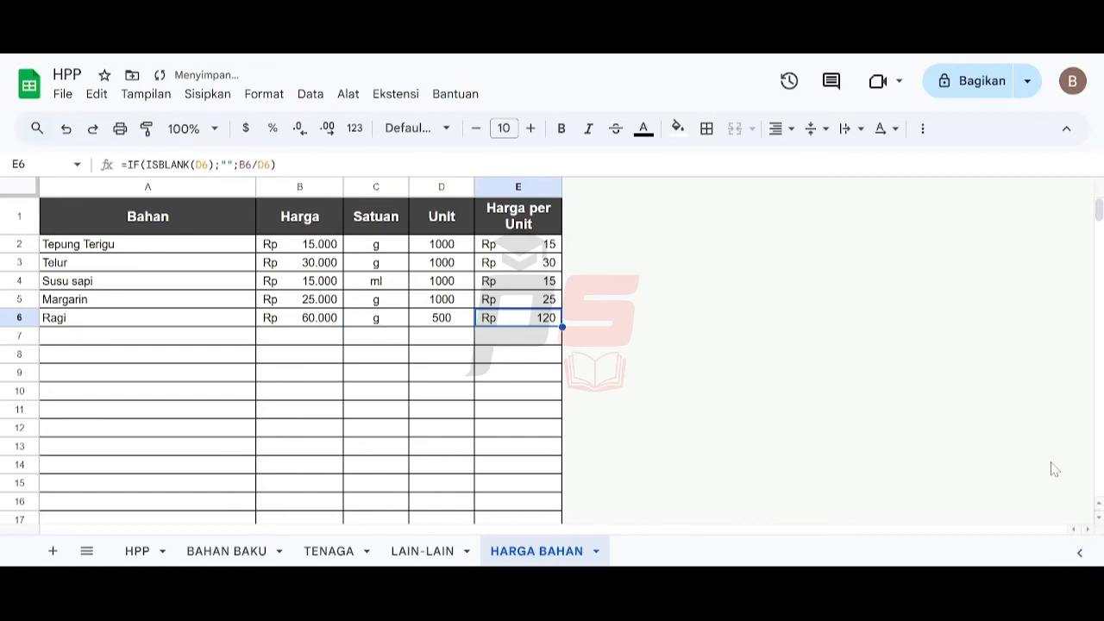
key(Left)
key(Left)
key(Left)
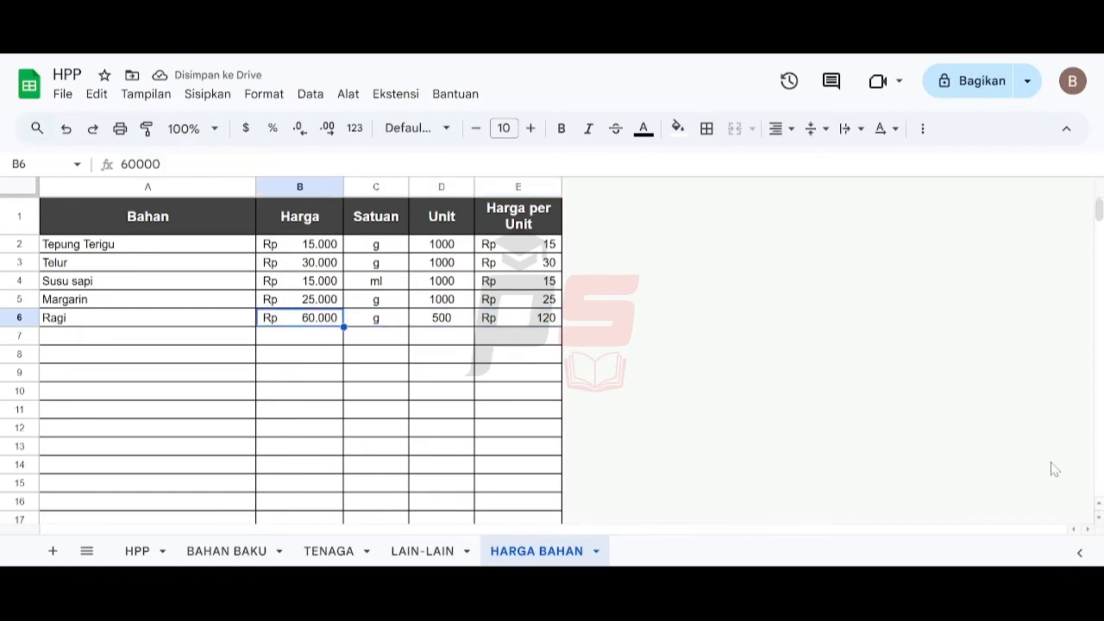
key(Right)
key(Left)
key(Up)
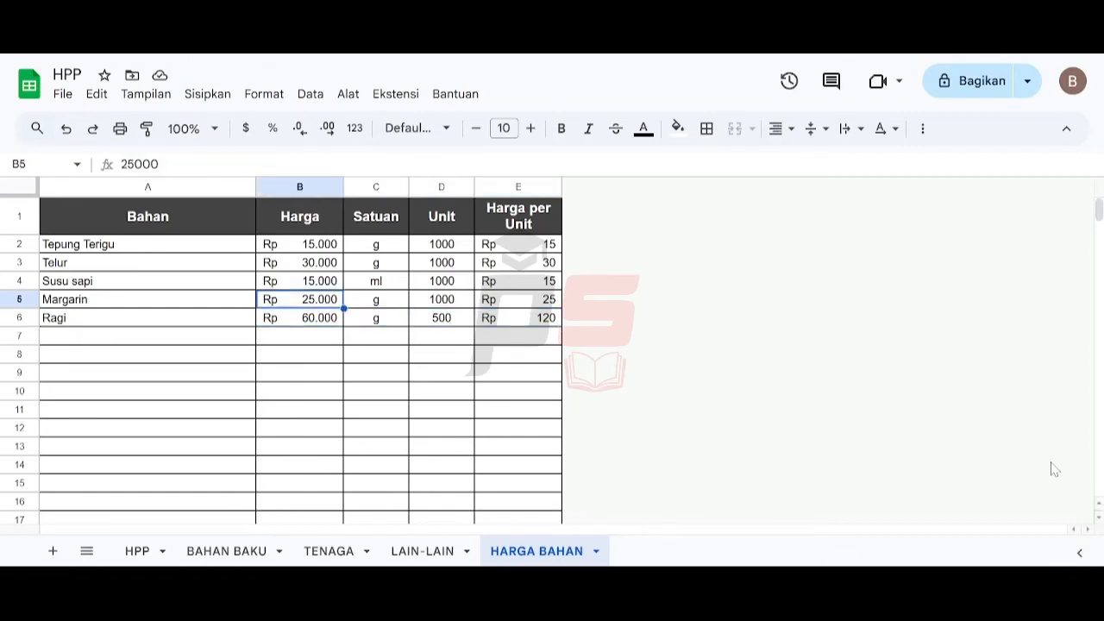
key(Down)
key(Right)
key(Right)
key(Left)
key(Left)
key(Left)
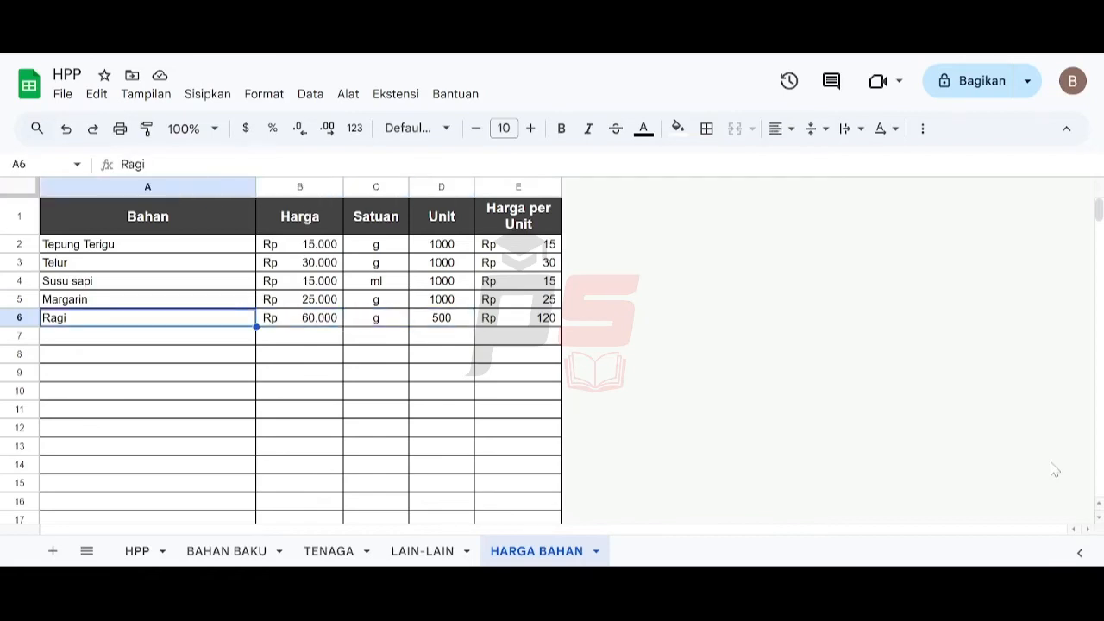
- Add a Gula row with a price of 20000, unit g and 1000 units
key(Down)
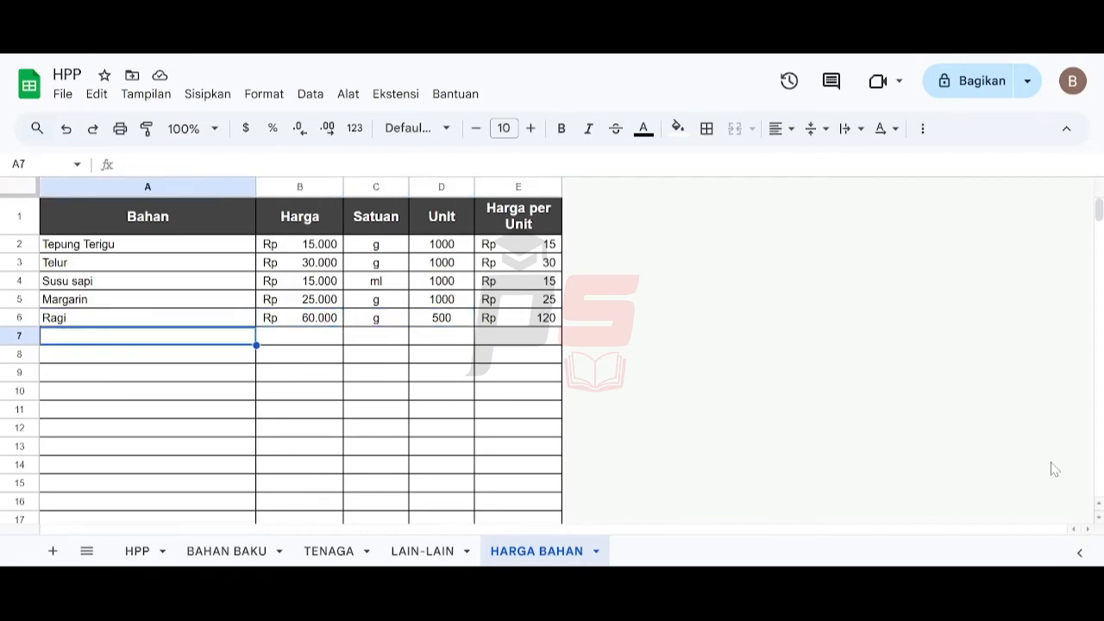
text(Gula)
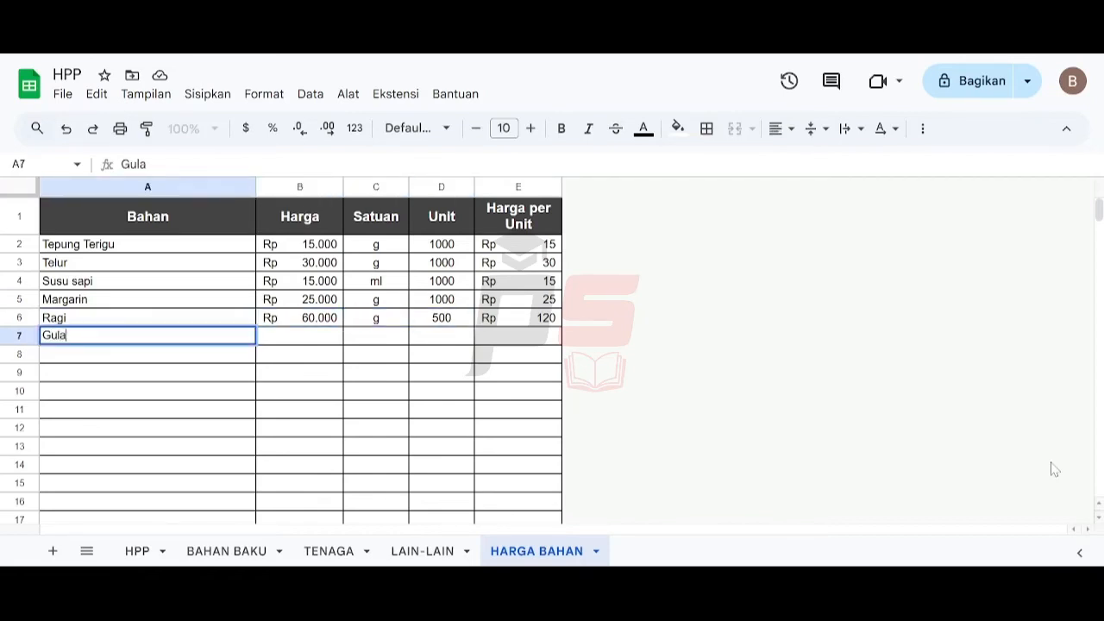
key(Right)
key(Right)
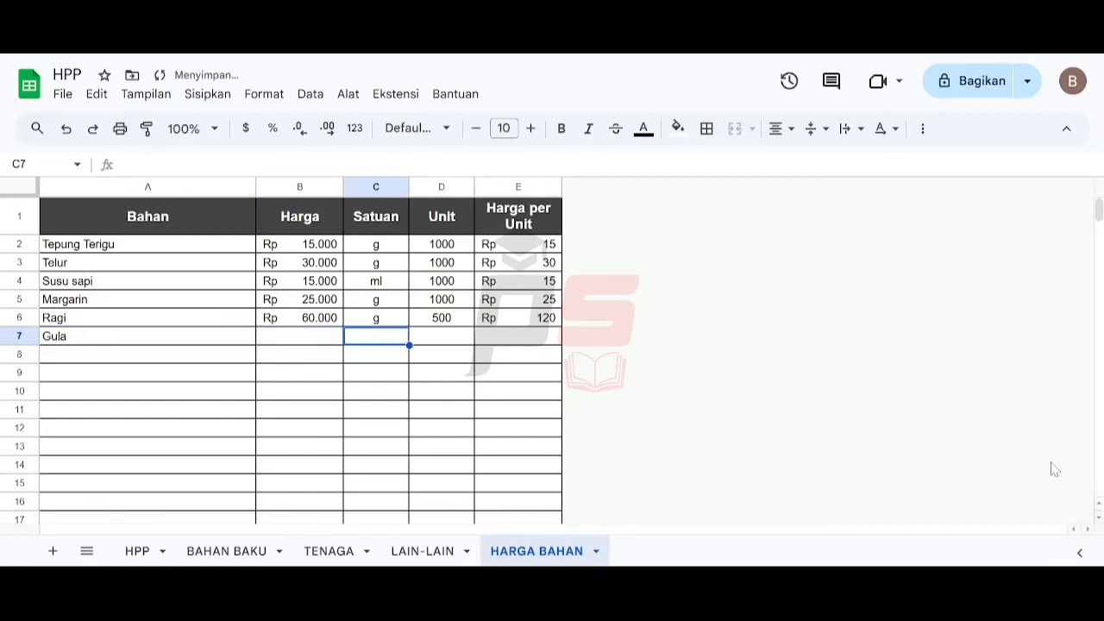
text(g)
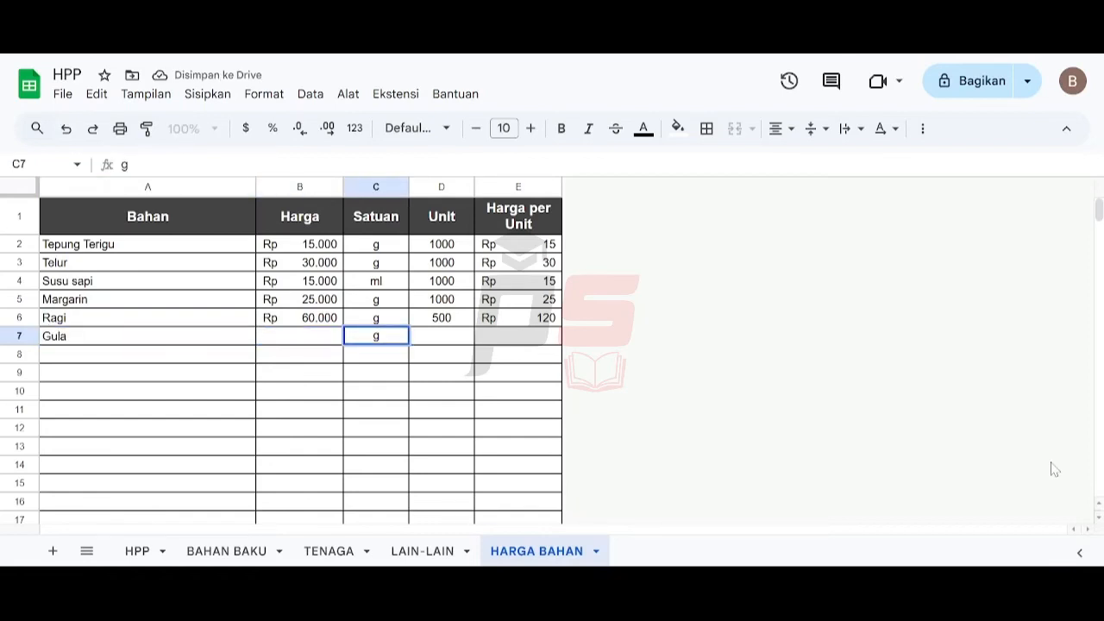
key(Left)
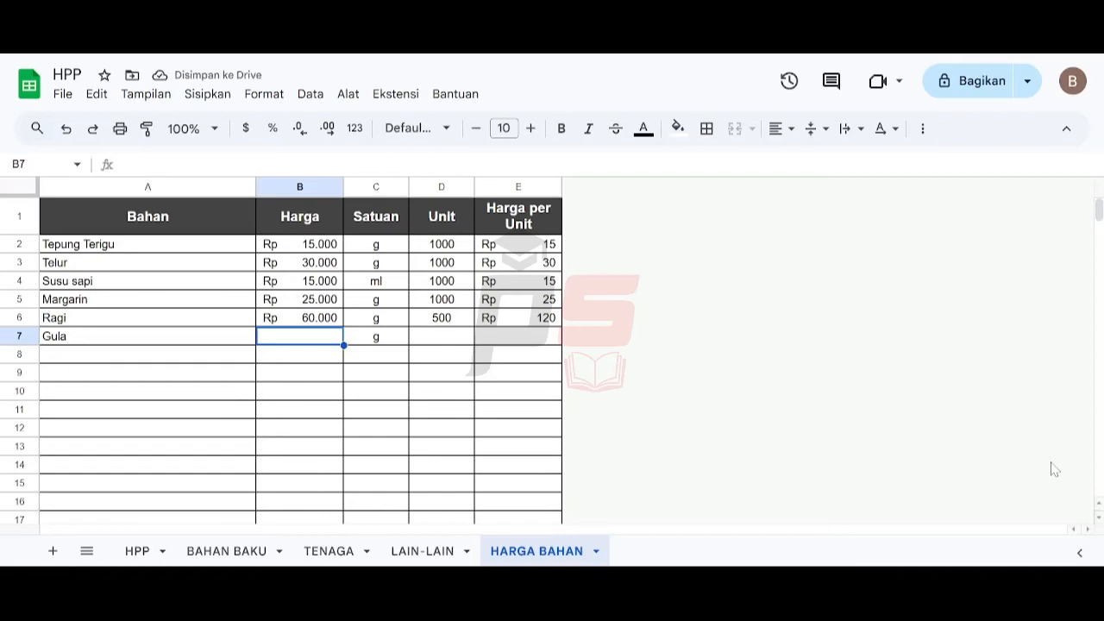
text(20000)
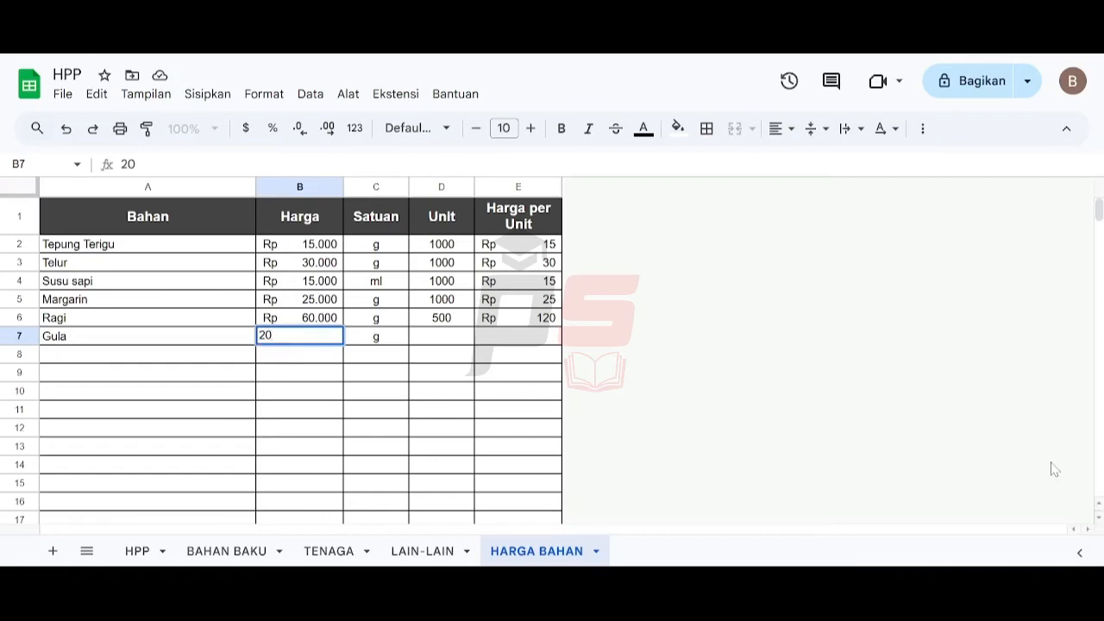
key(Right)
key(Right)
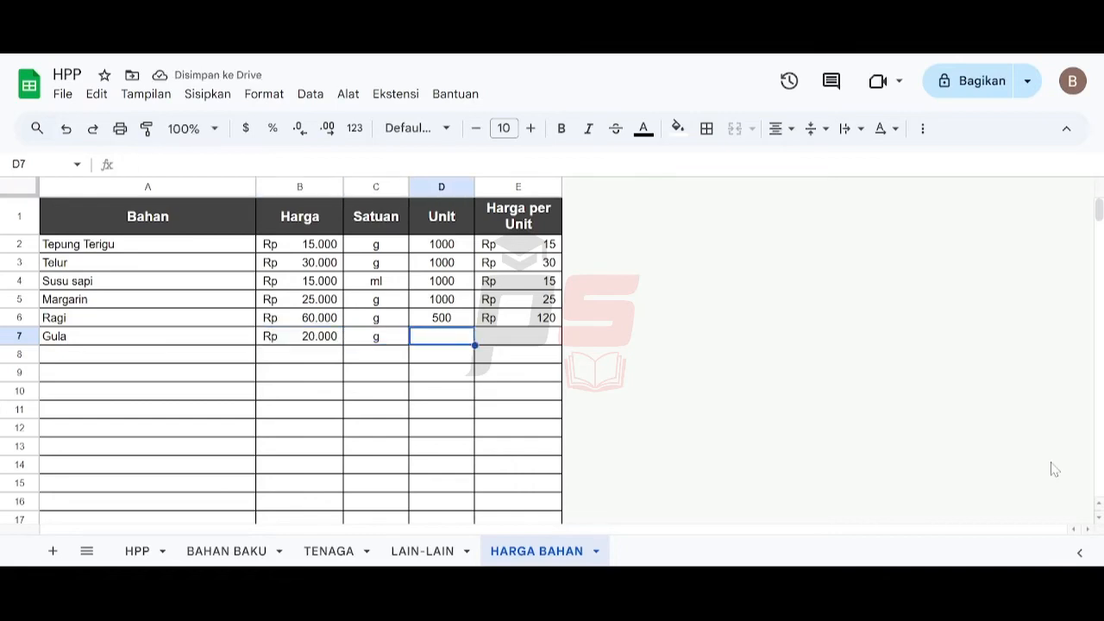
text(1000)
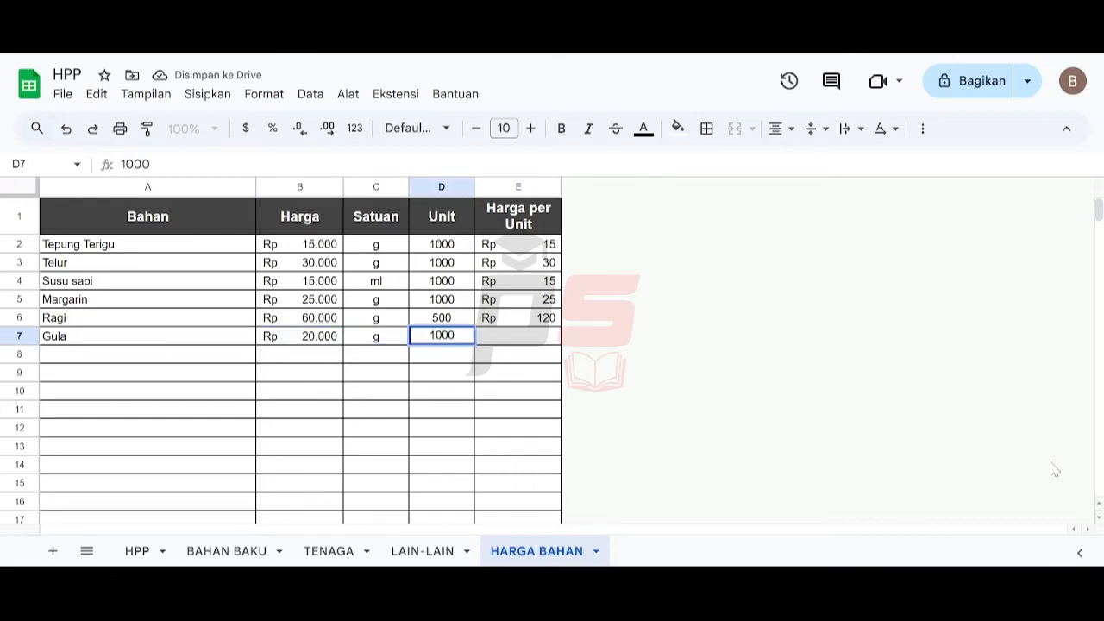
key(Right)
key(Down)
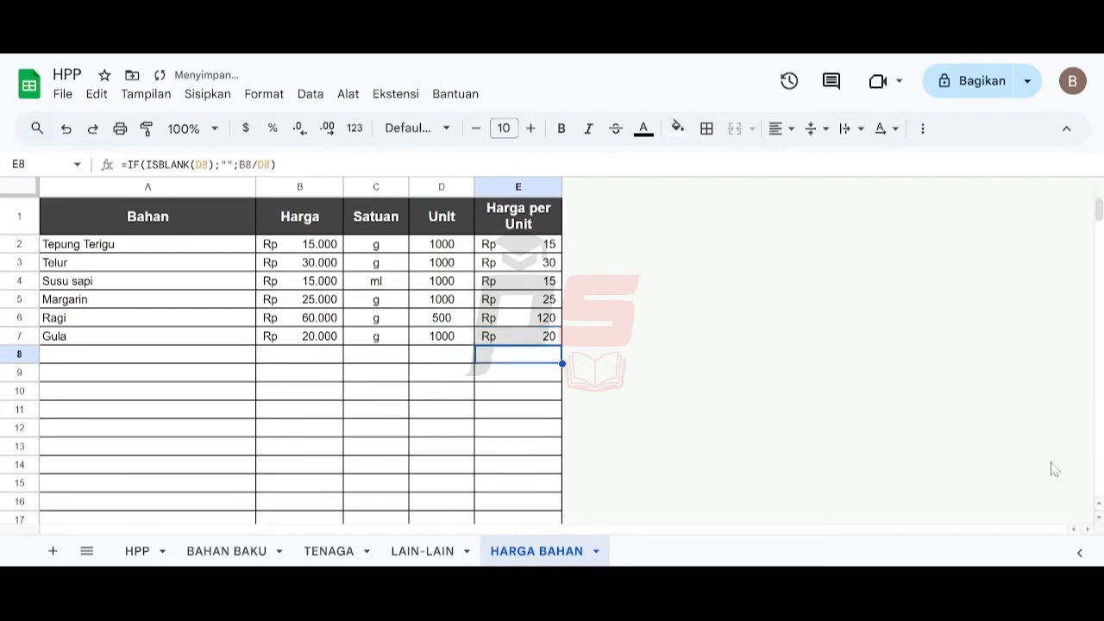
- Add a Garam row with a price of 3000, unit g and 250 units
key(Left)
key(Left)
key(Left)
key(Left)
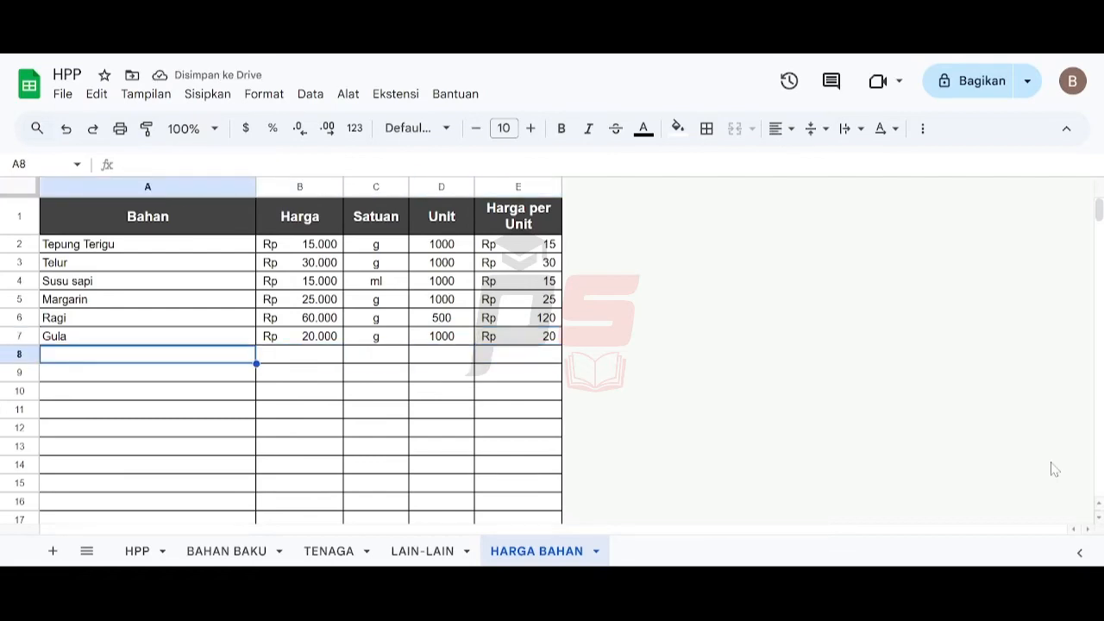
text(Garam)
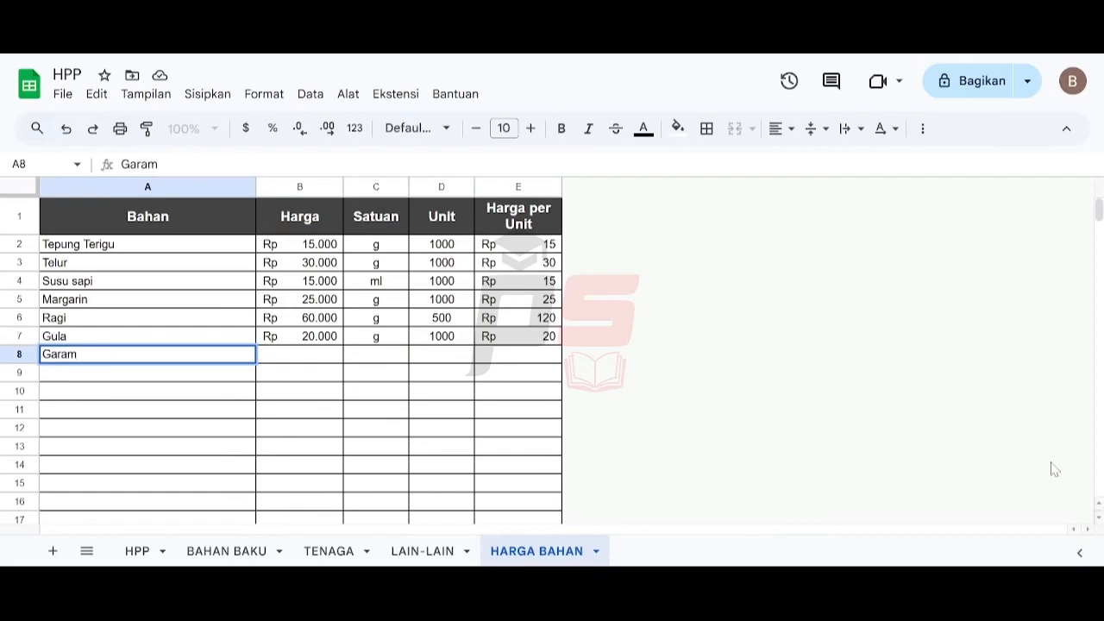
key(Tab)
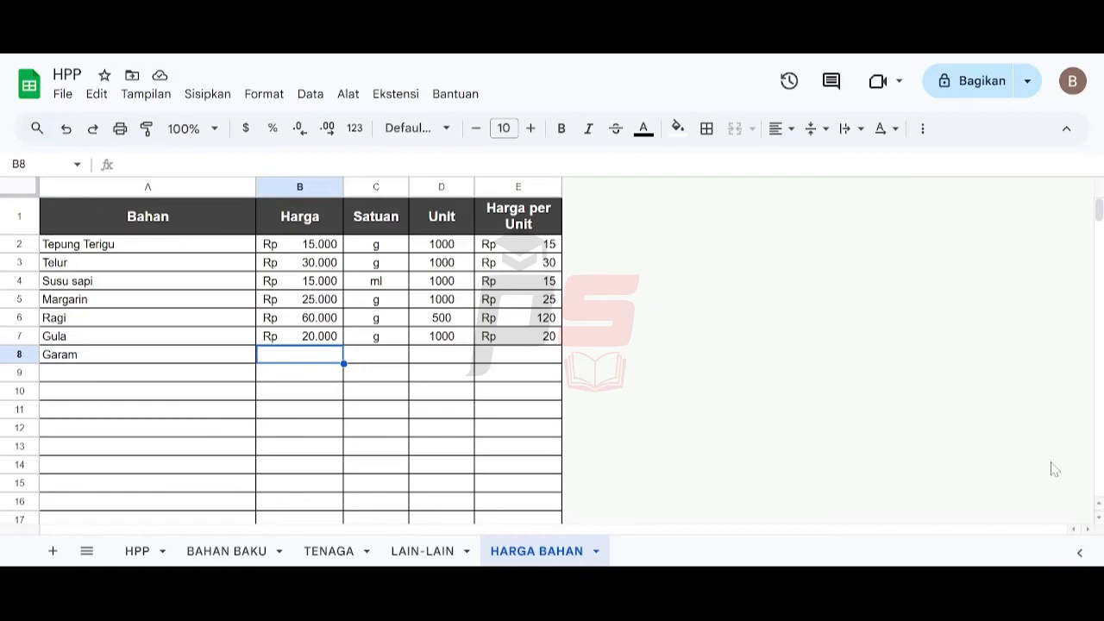
key(Tab)
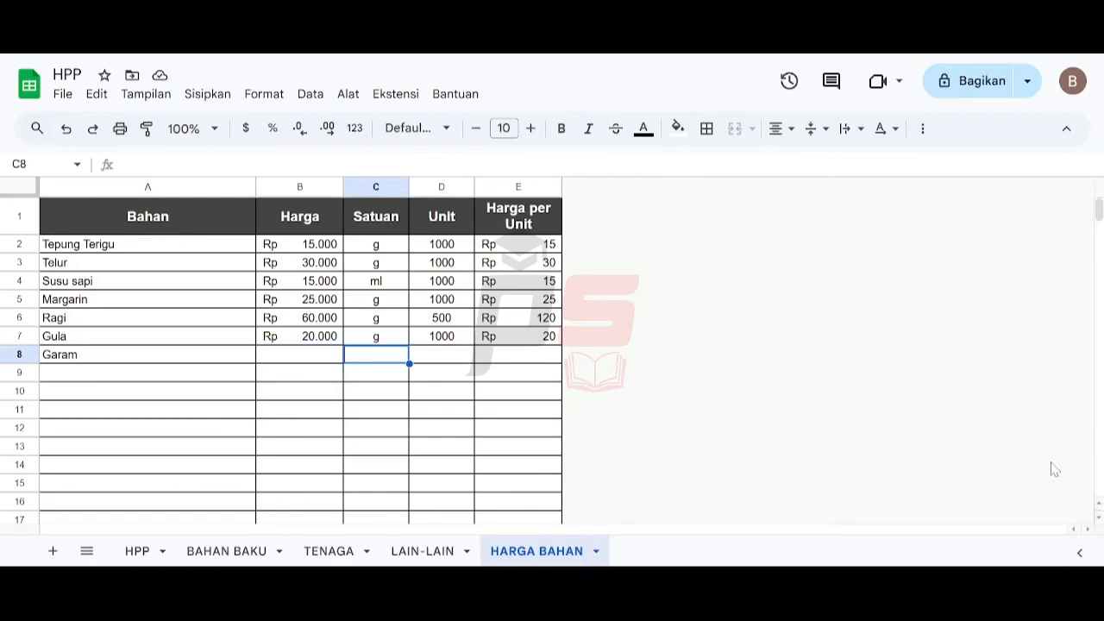
text(g)
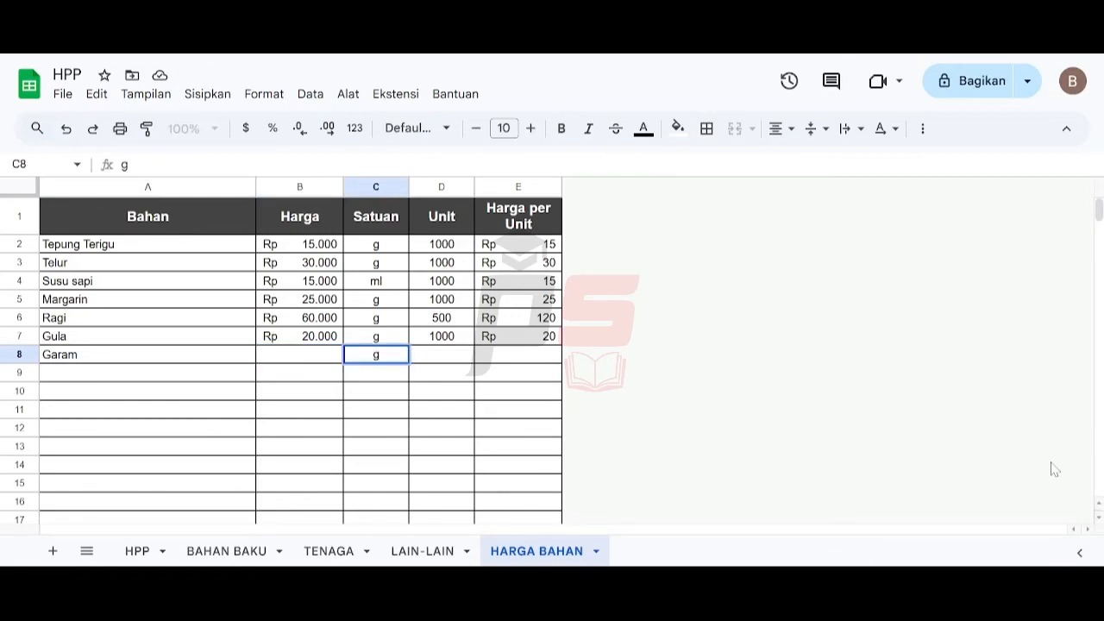
key(shift+Tab)
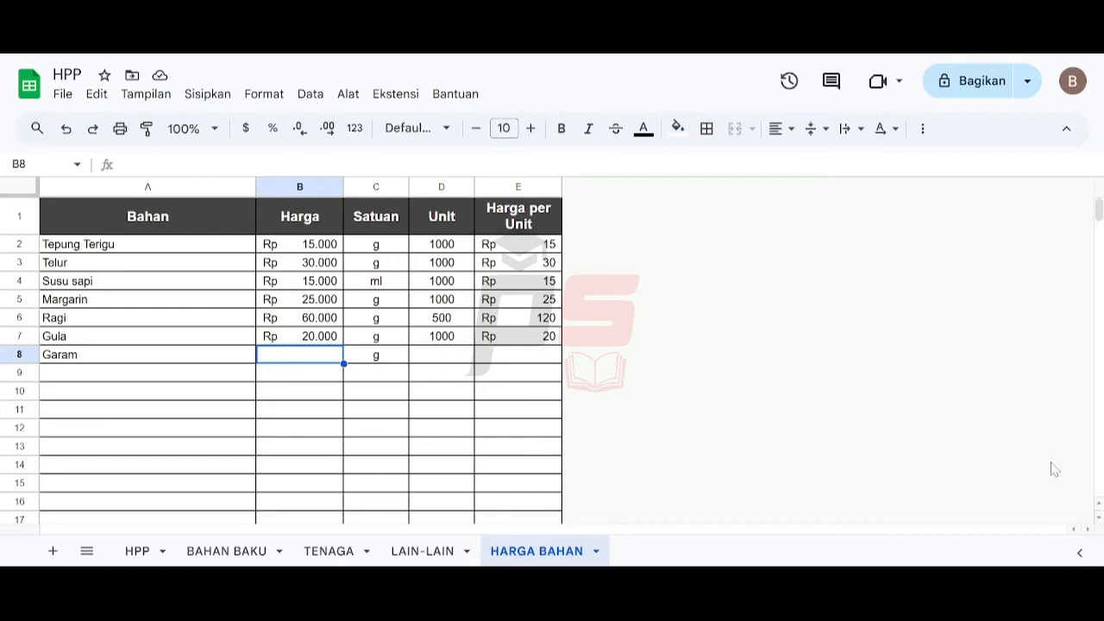
key(Right)
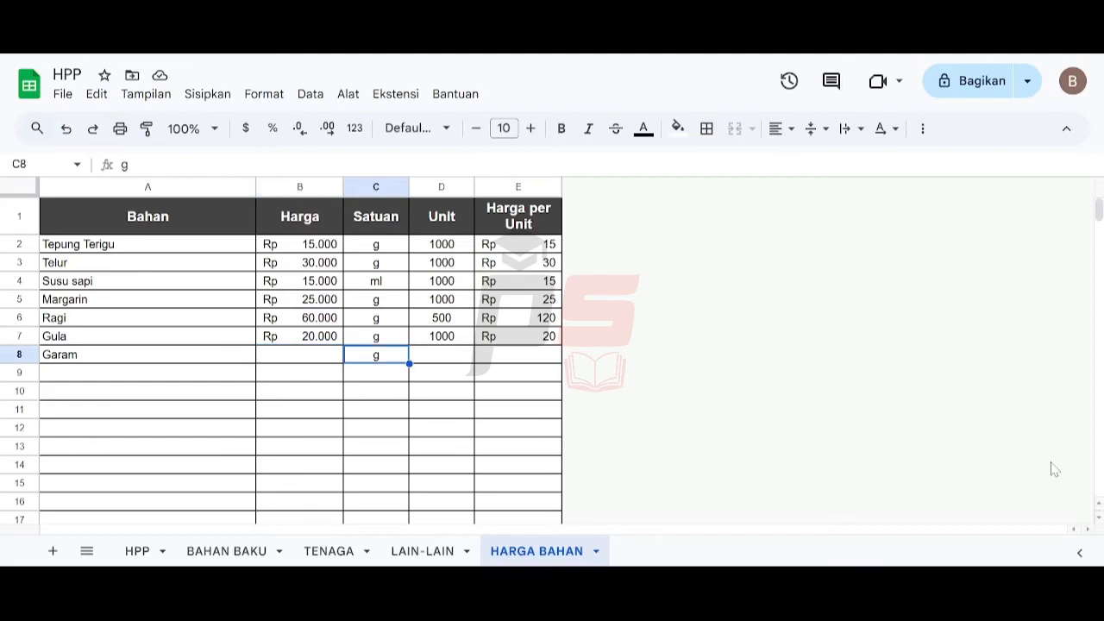
key(Right)
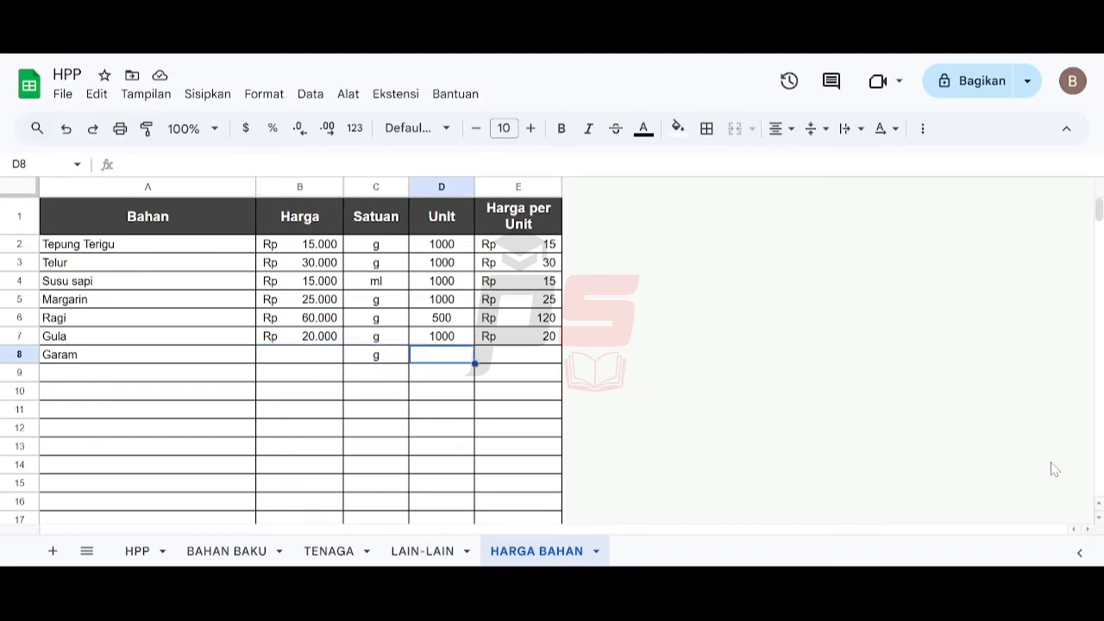
key(Left)
key(Left)
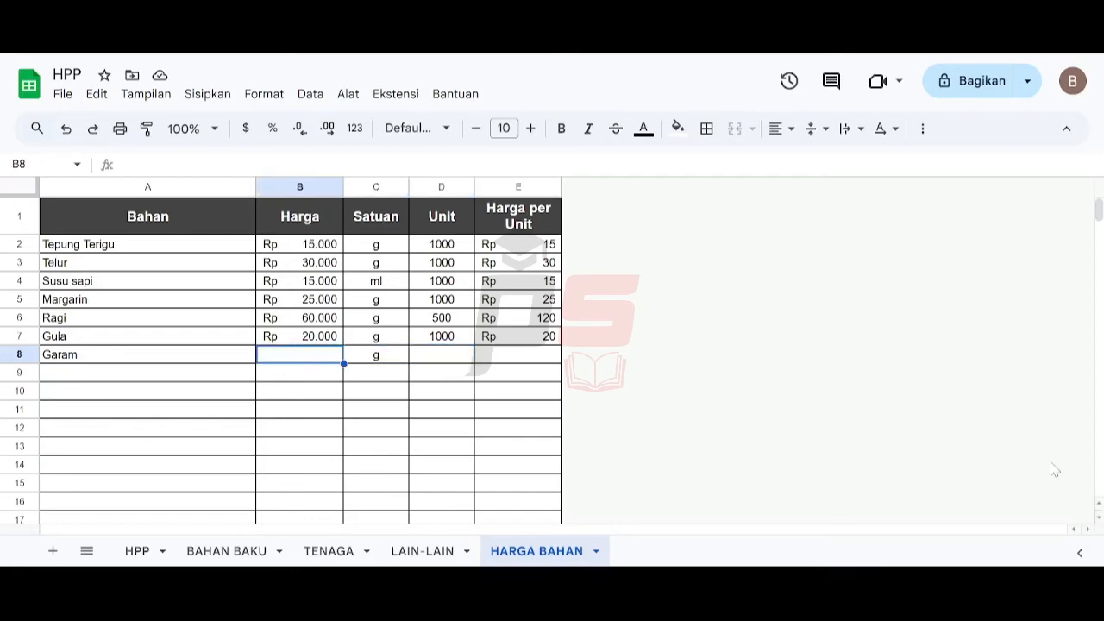
text(3000)
key(Right)
key(Right)
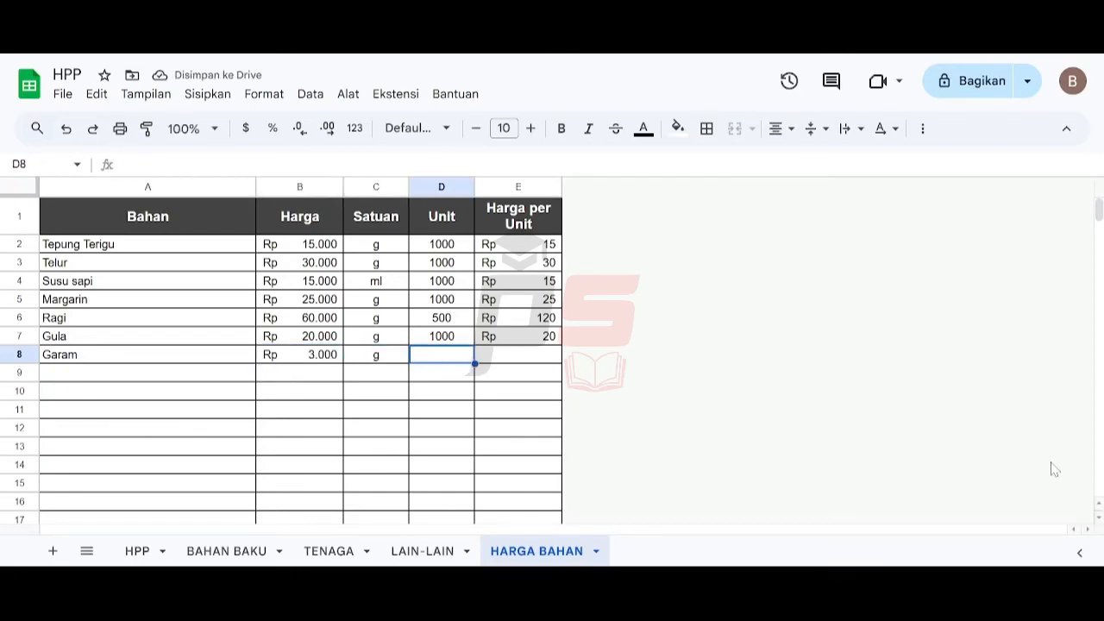
text(250)
key(Right)
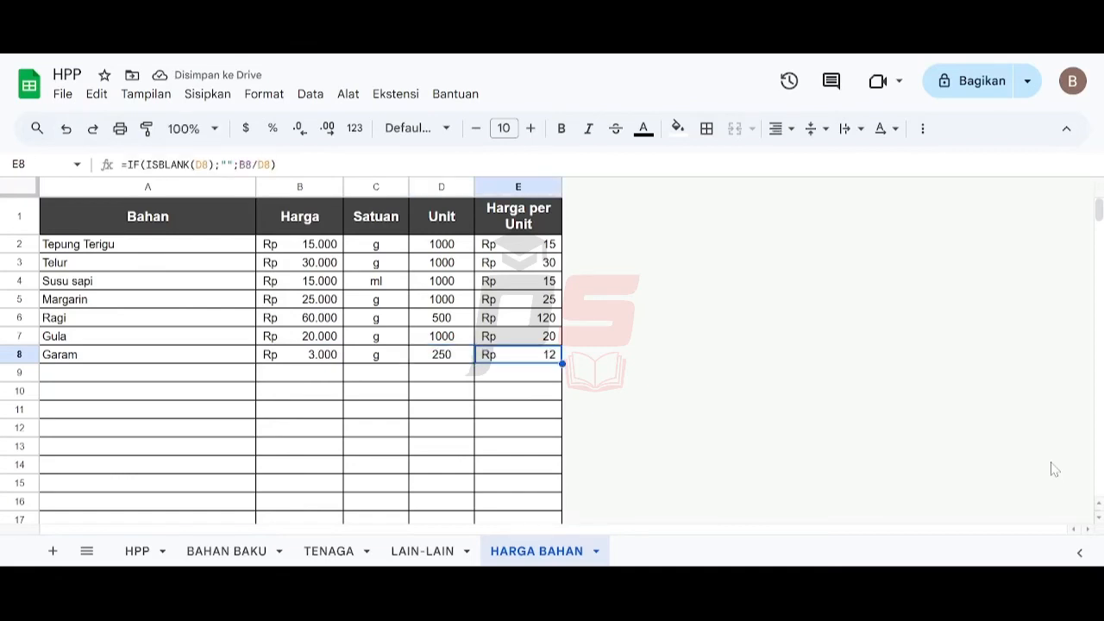
key(Down)
key(Left)
key(Left)
key(Left)
key(Left)
key(Up)
key(Up)
key(Up)
key(Up)
key(Up)
key(Up)
key(Up)
key(Up)
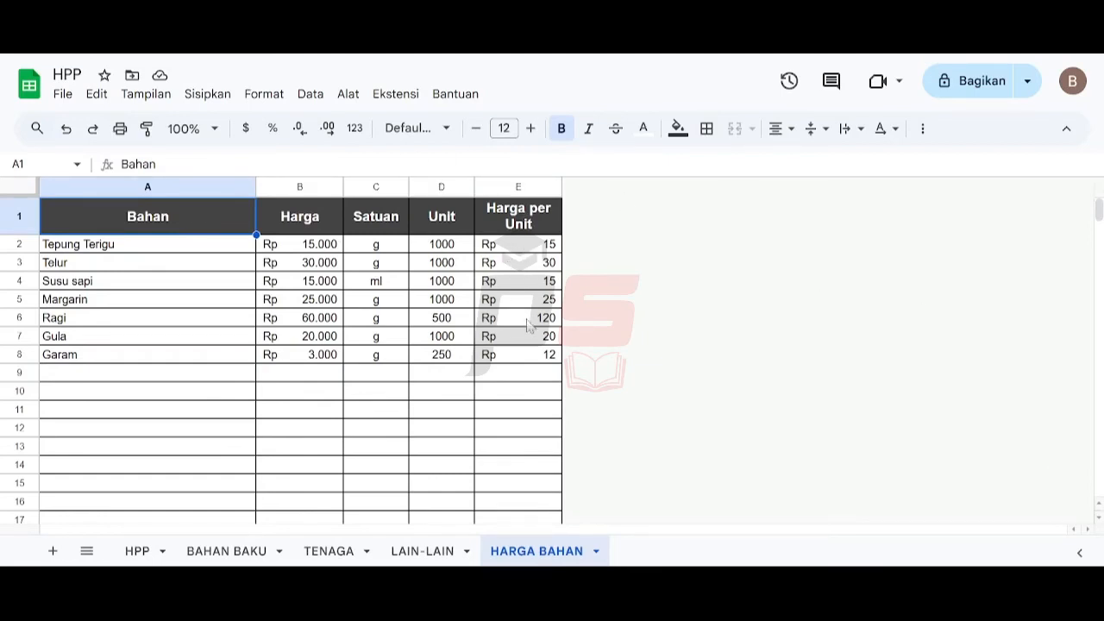
- On the BAHAN BAKU sheet, choose Tepung Terigu from the first Bahan dropdown in row 5
click(222, 550)
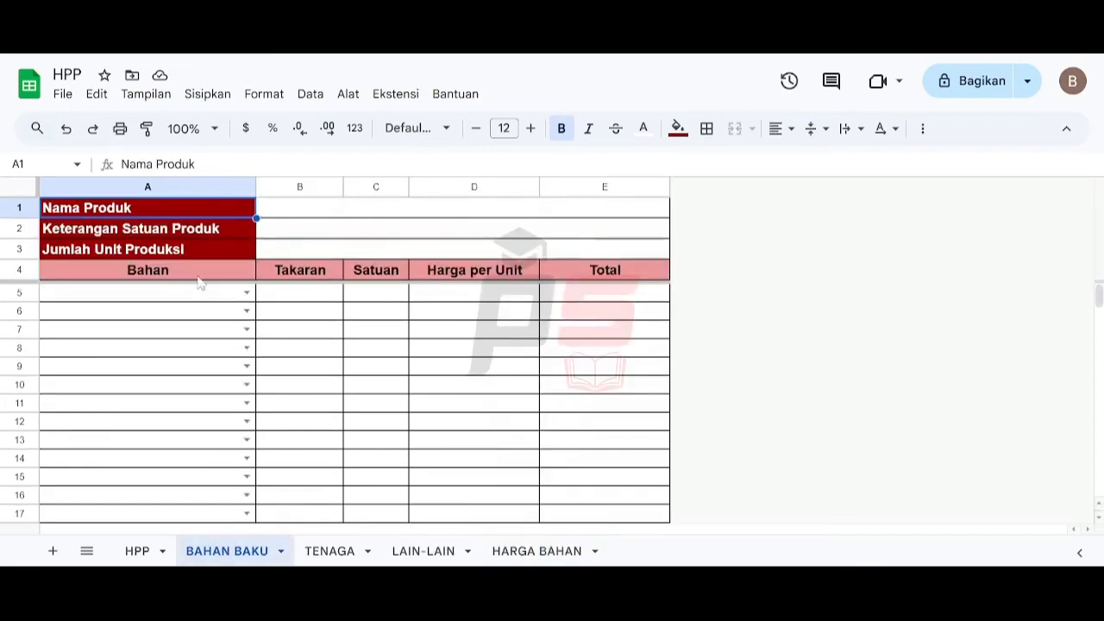
click(247, 292)
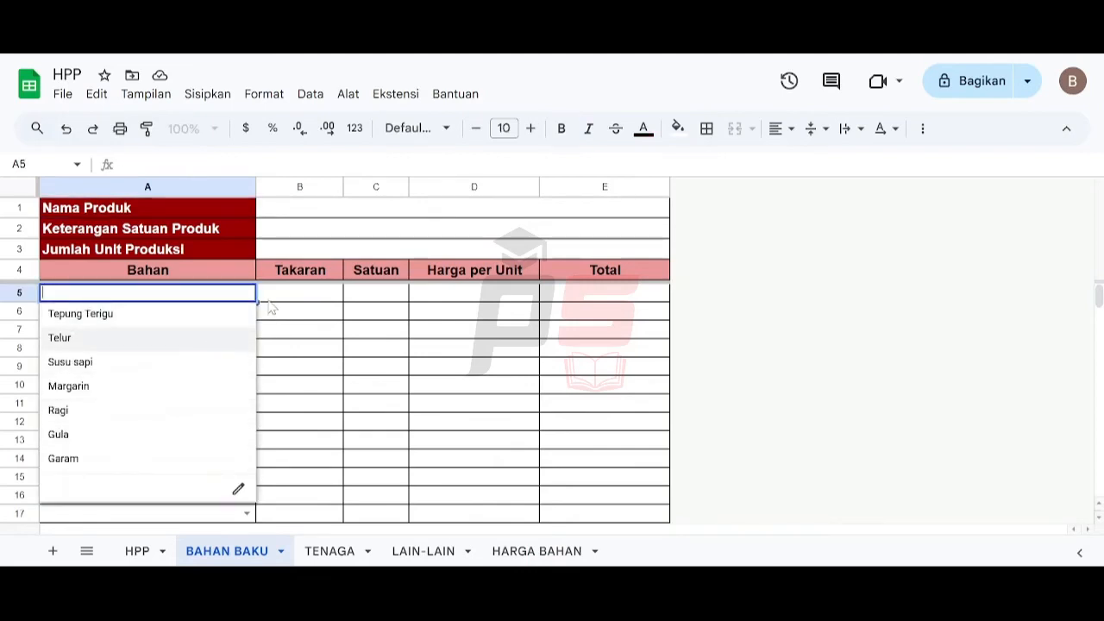
click(156, 318)
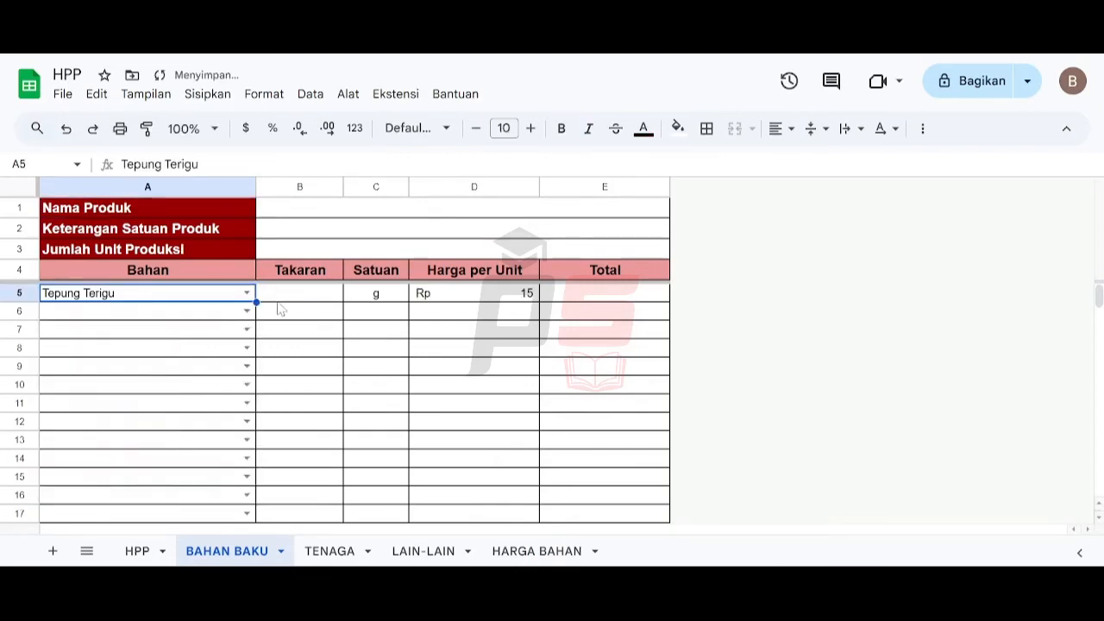
click(278, 297)
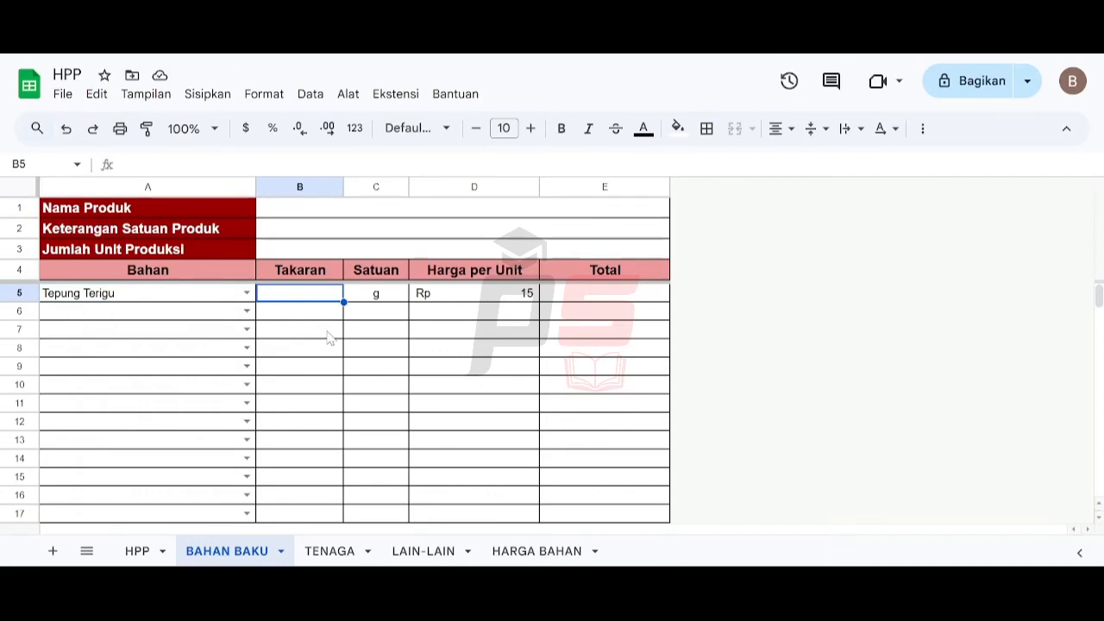
- Enter a takaran of 5000 for Tepung Terigu in the first Bahan row
text(5000)
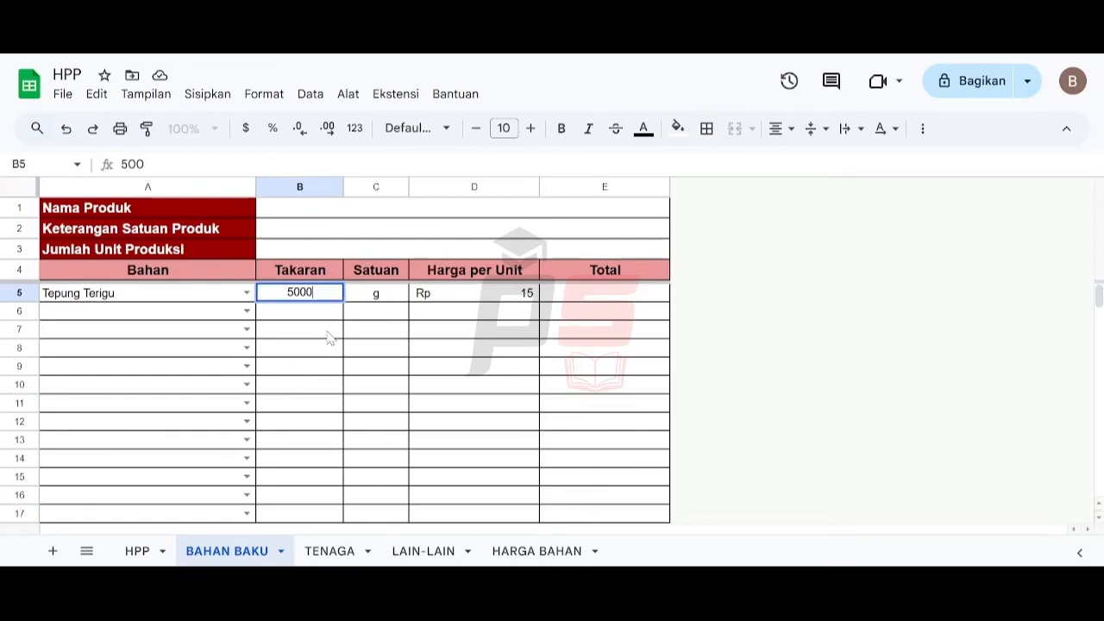
key(Return)
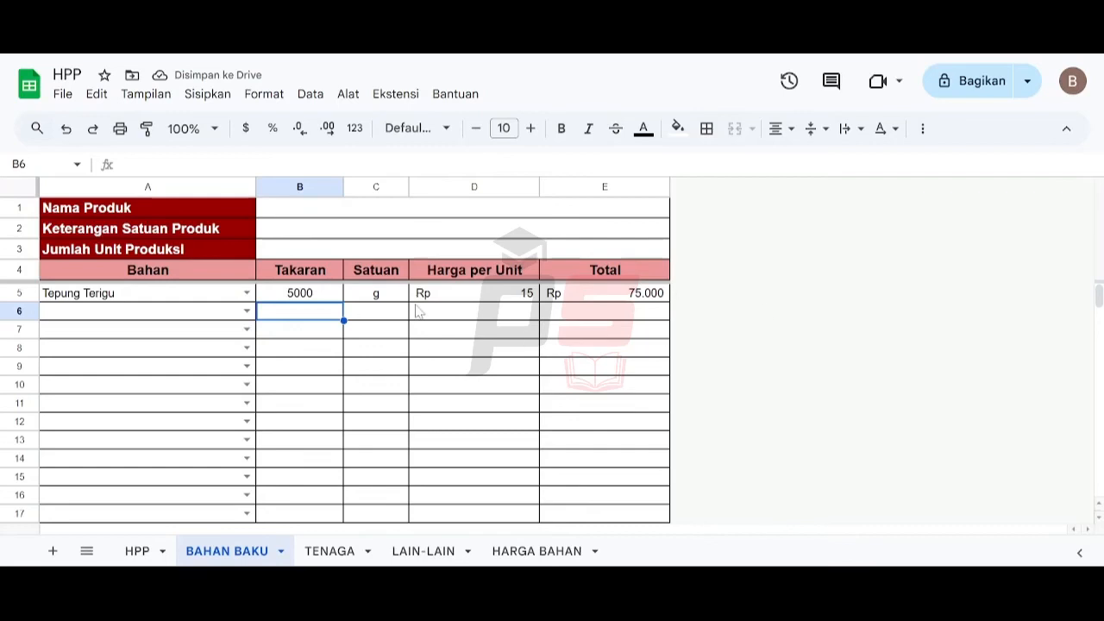
- Add Susu sapi as the second ingredient in row 6 with a takaran of 350
click(174, 310)
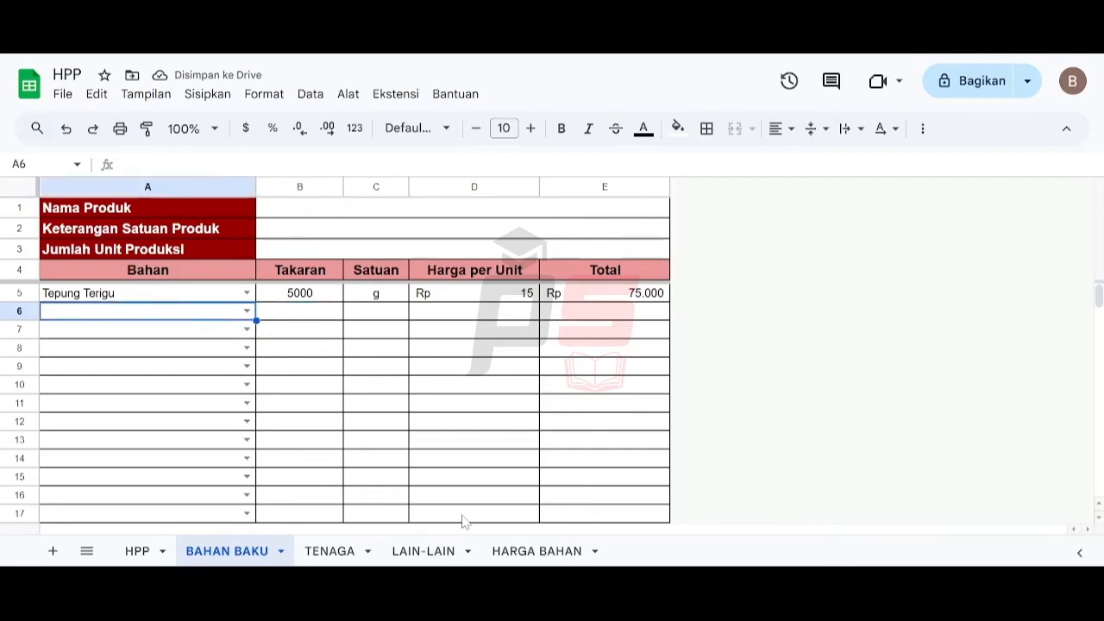
text(su)
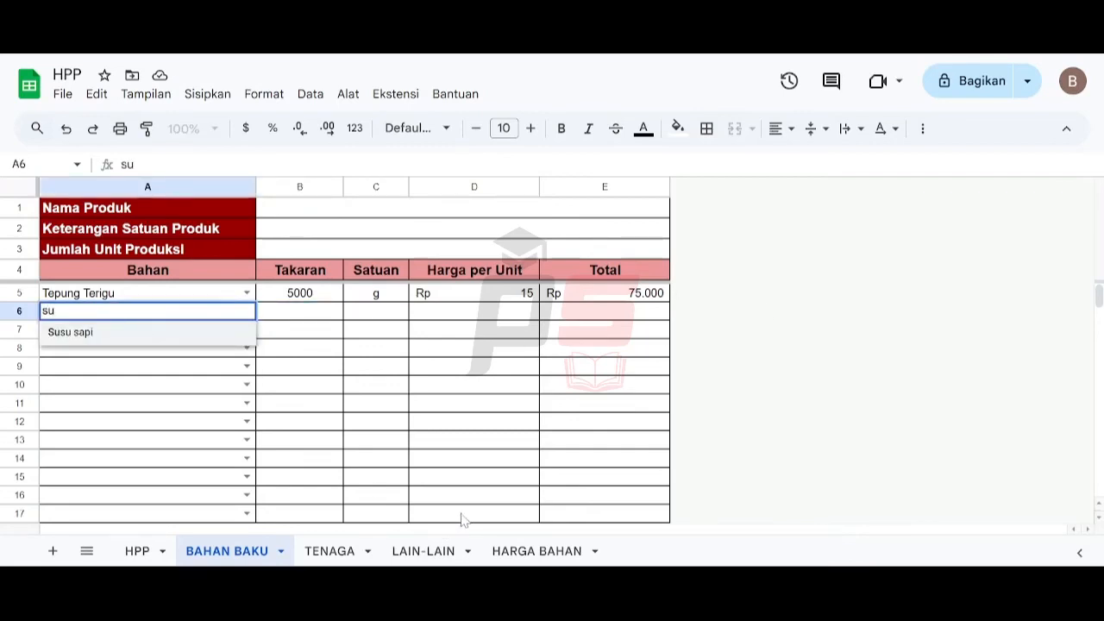
key(Return)
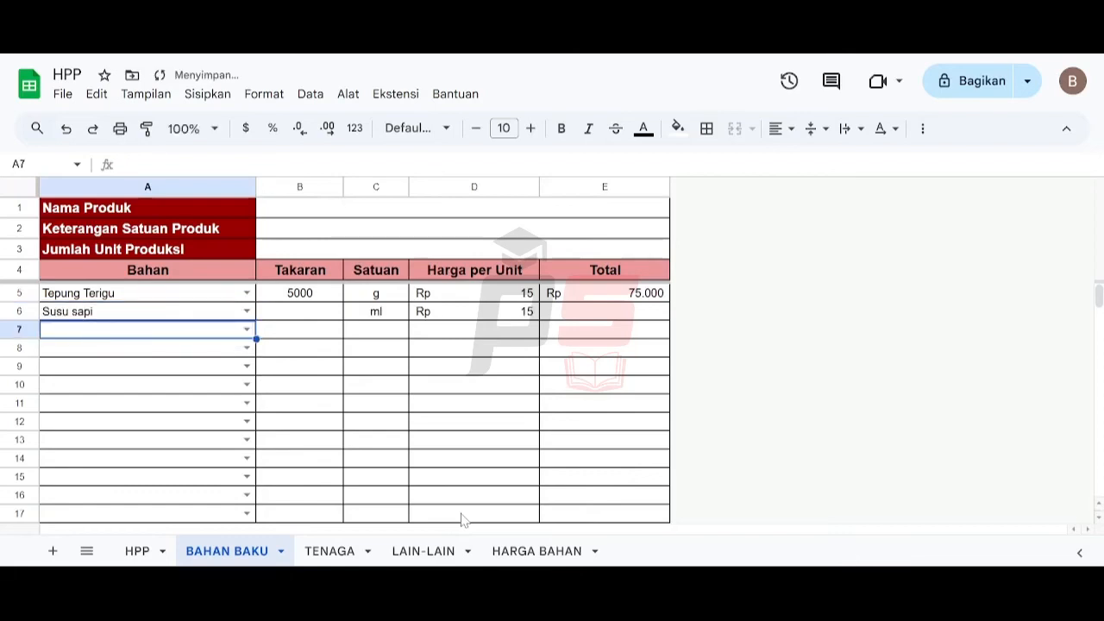
click(324, 316)
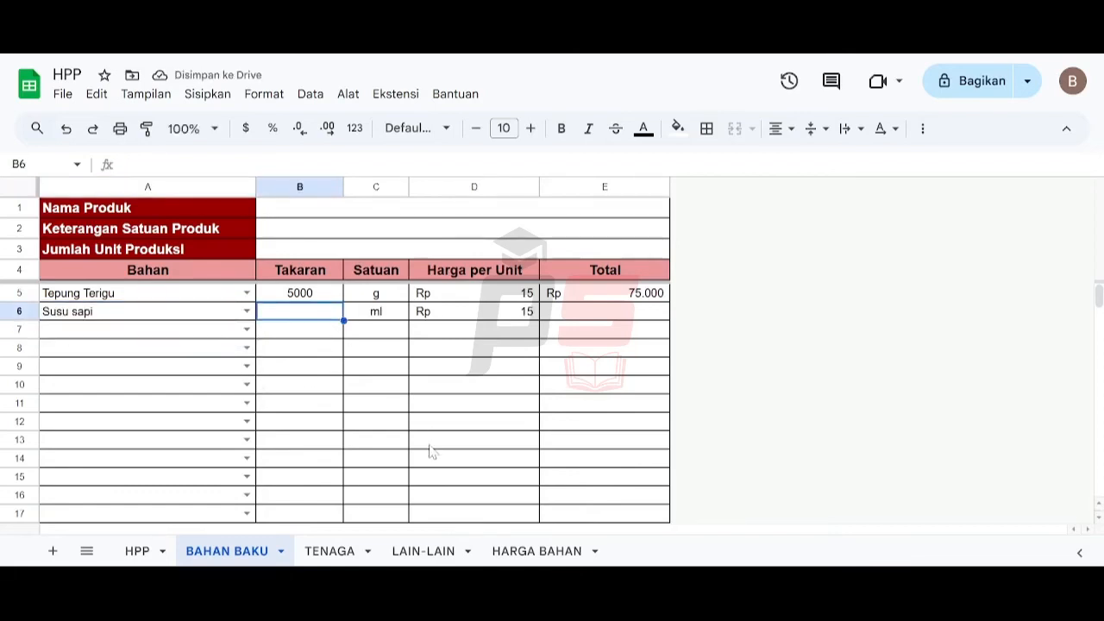
text(350)
key(Return)
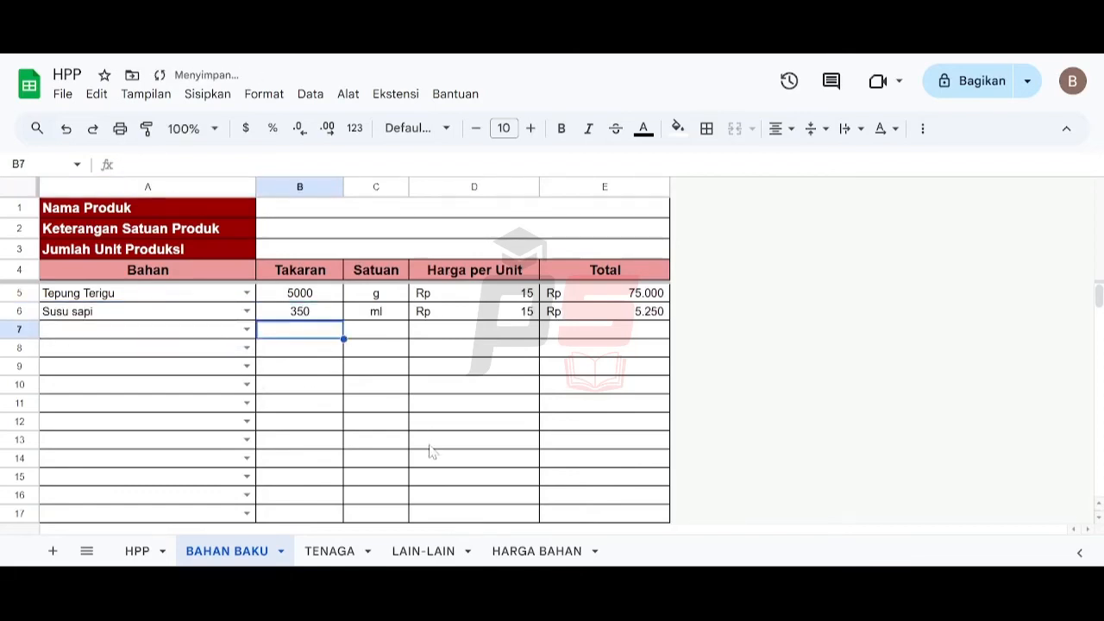
- Add Ragi as the third ingredient in row 7 with a takaran of 5
click(153, 332)
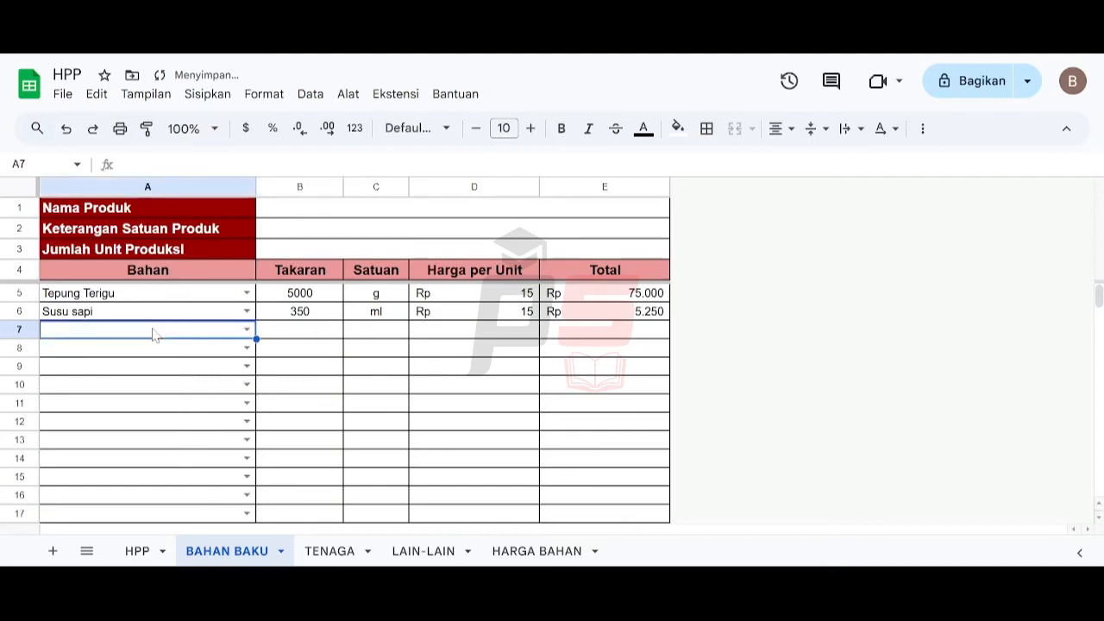
text(rag)
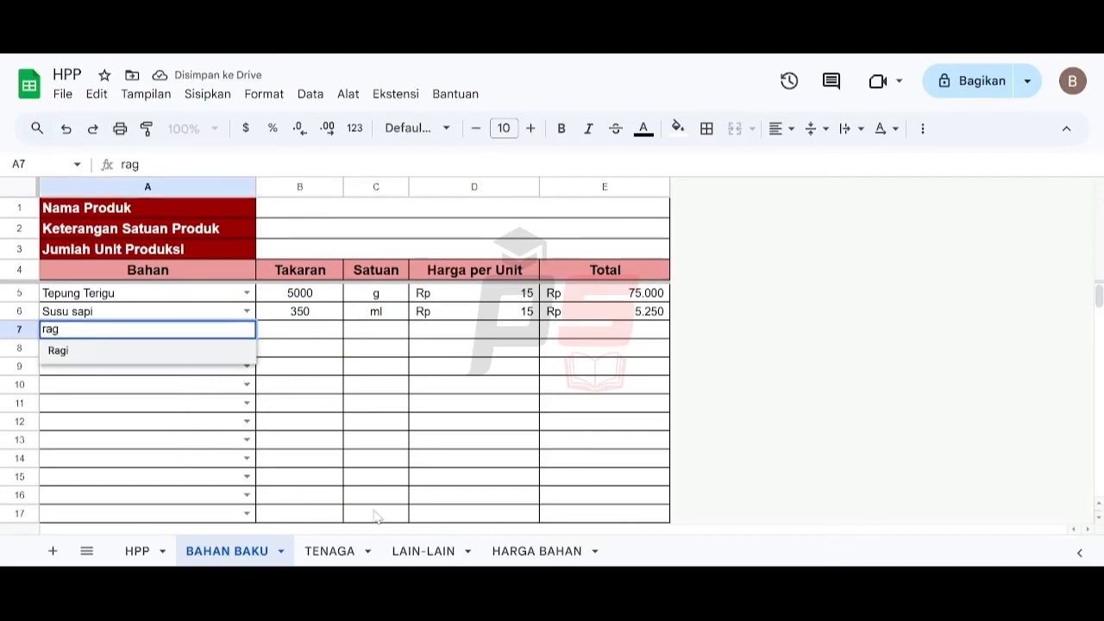
key(Return)
key(Up)
key(Right)
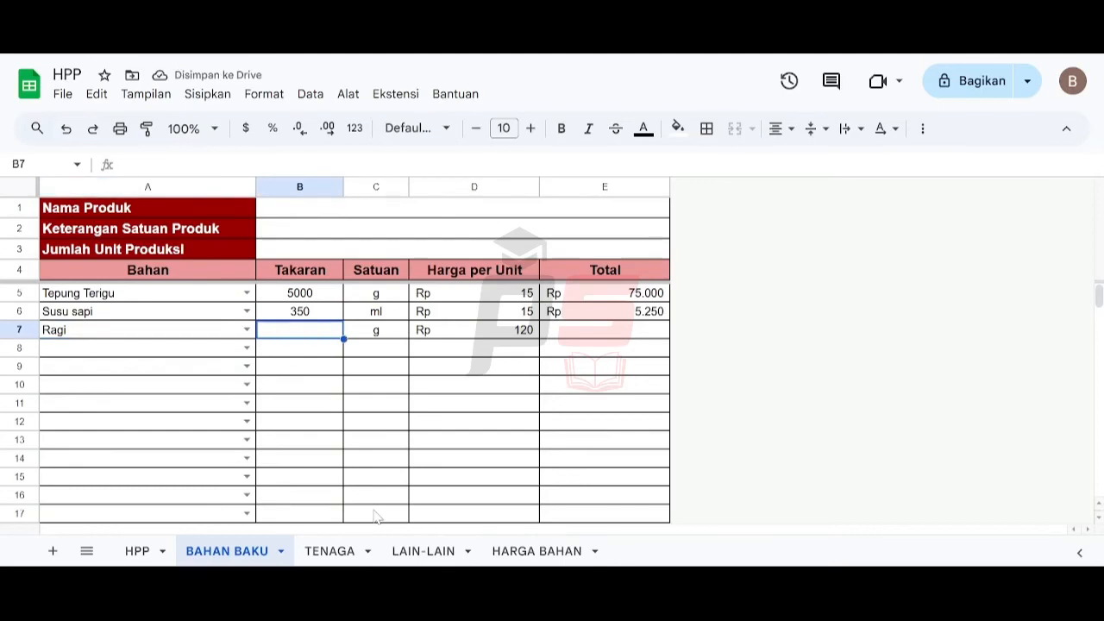
text(5)
key(Return)
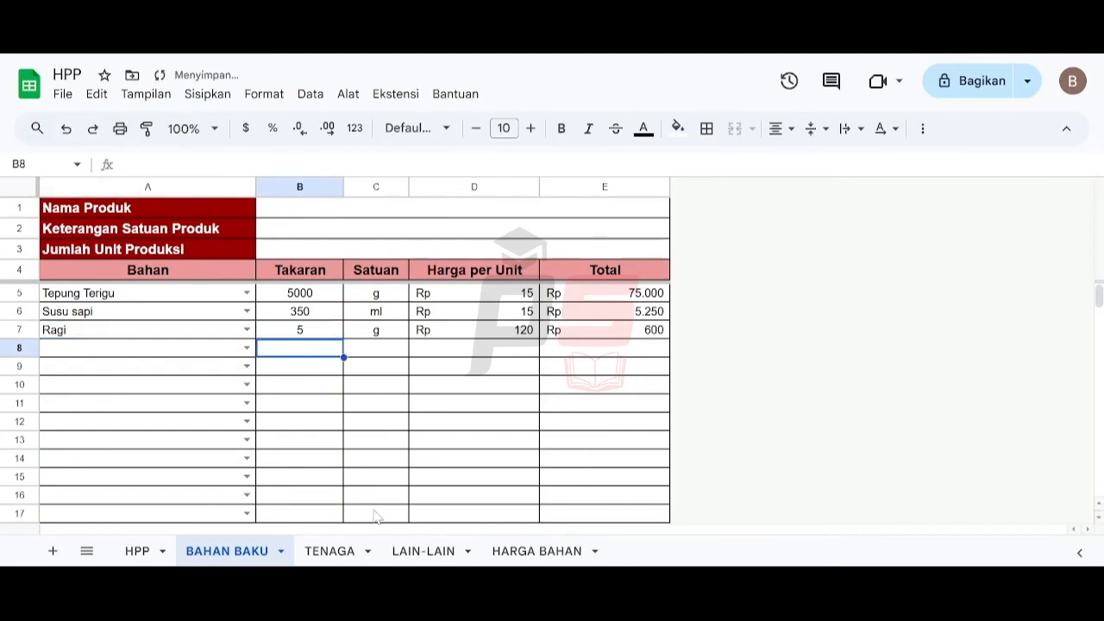
- Clear the test entries from the Bahan and Takaran cells of rows 5 to 7 on BAHAN BAKU
key(Up)
key(Up)
key(Up)
key(Left)
key(shift+Right)
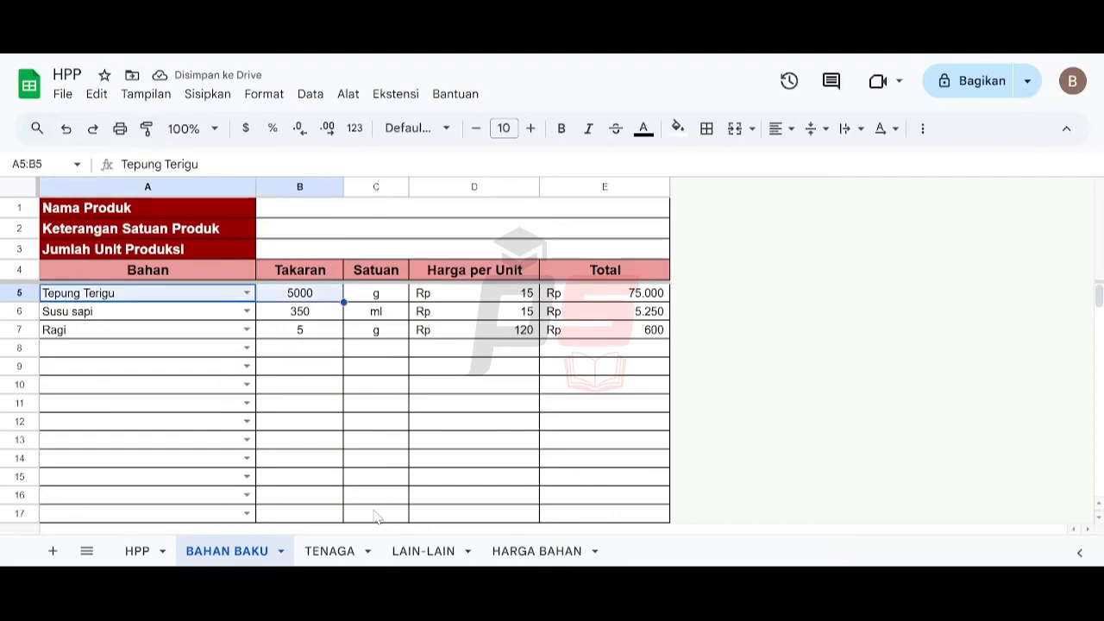
key(shift+Down)
key(shift+Down)
key(Delete)
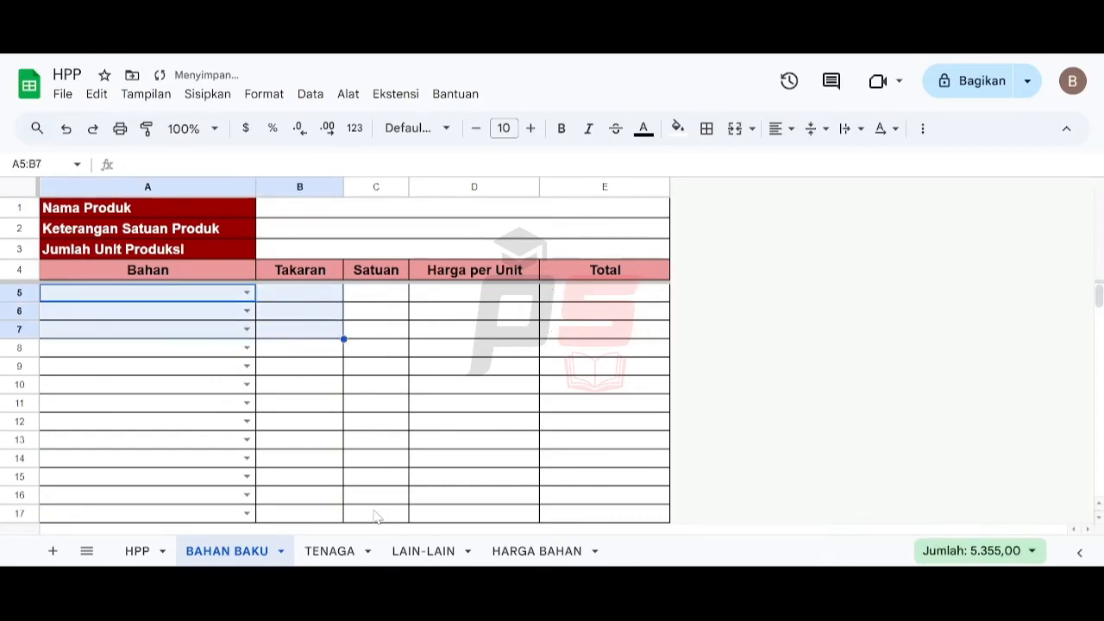
key(Up)
key(Up)
key(Up)
key(Up)
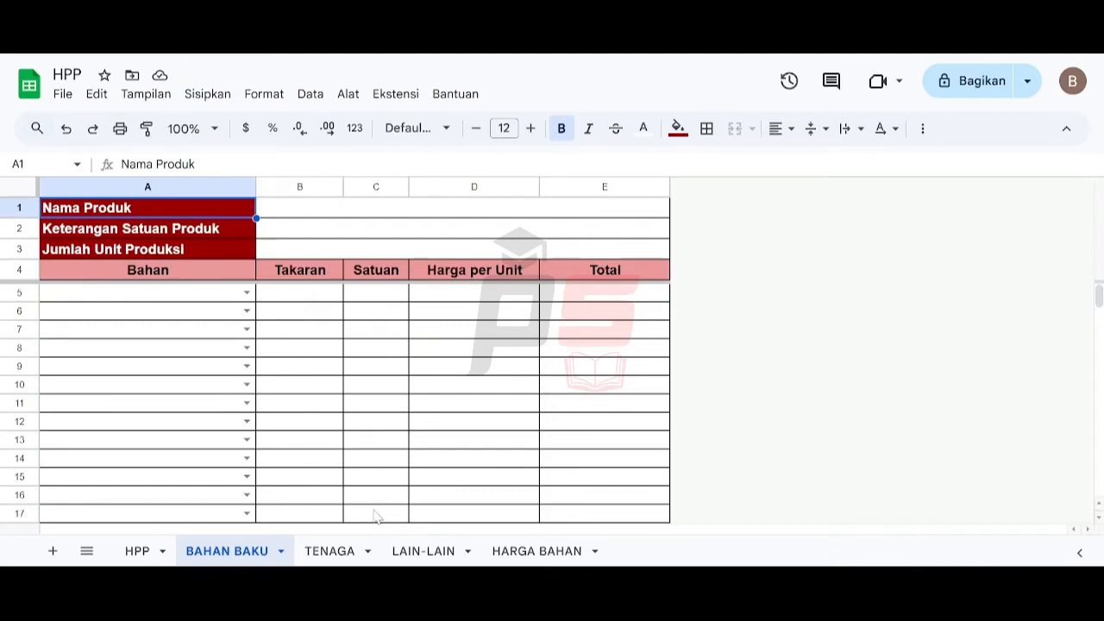
- Compare the header layouts of the TENAGA, BAHAN BAKU and LAIN-LAIN sheets
click(332, 550)
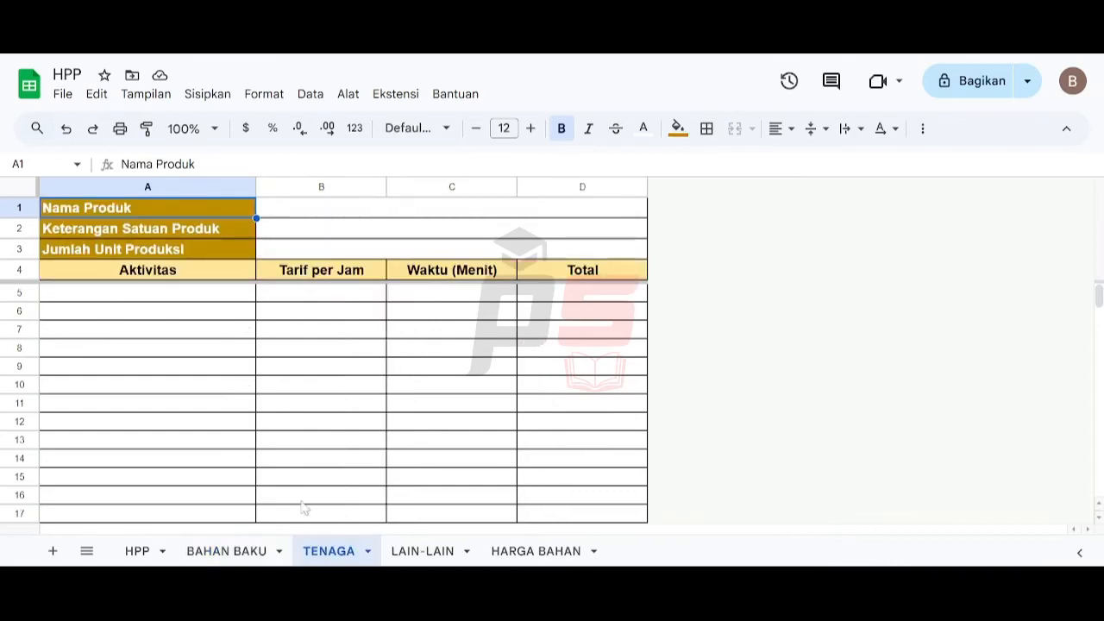
click(305, 215)
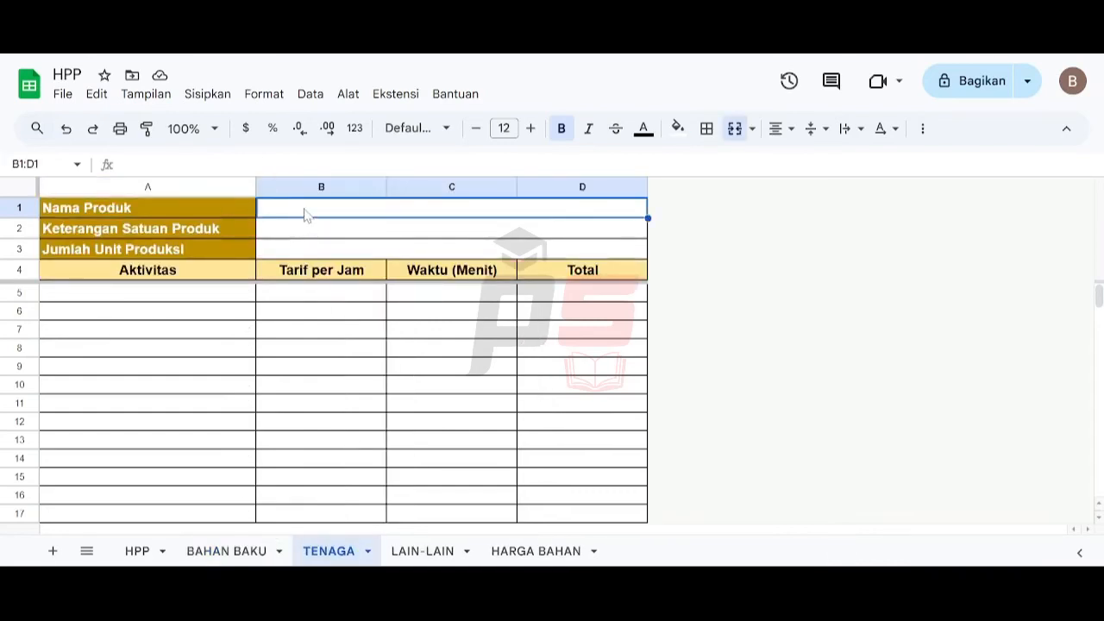
click(238, 550)
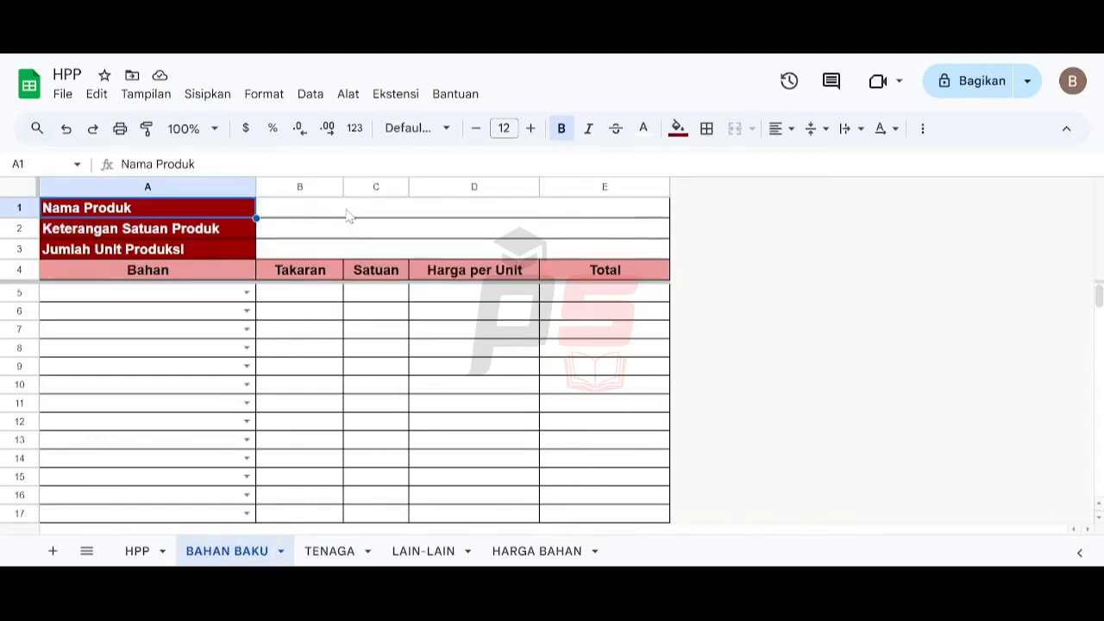
click(332, 550)
click(424, 552)
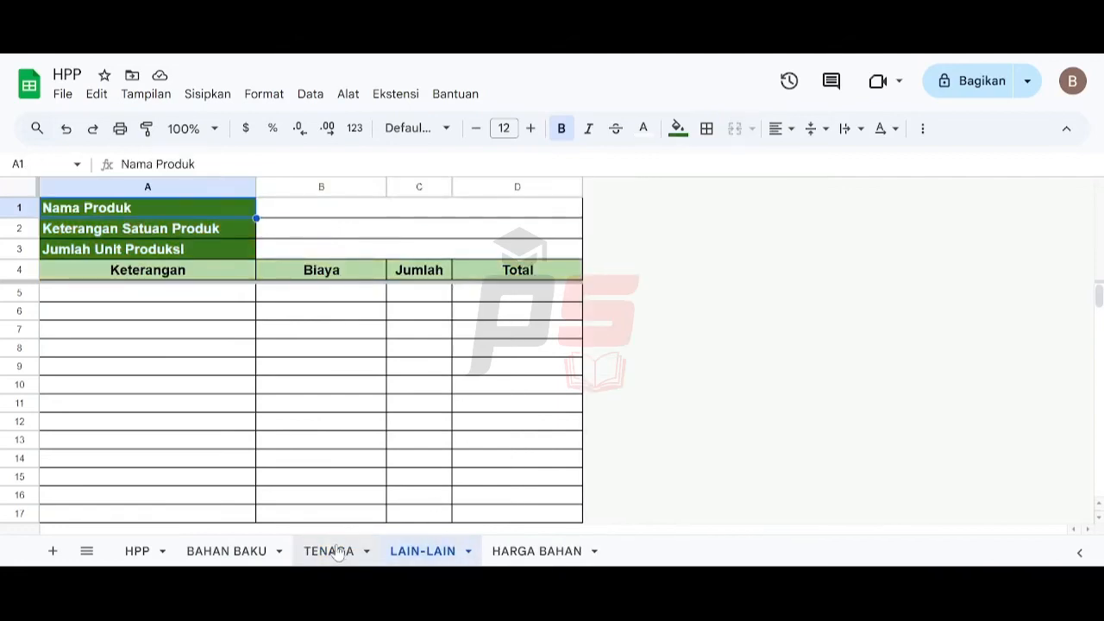
click(337, 553)
click(250, 553)
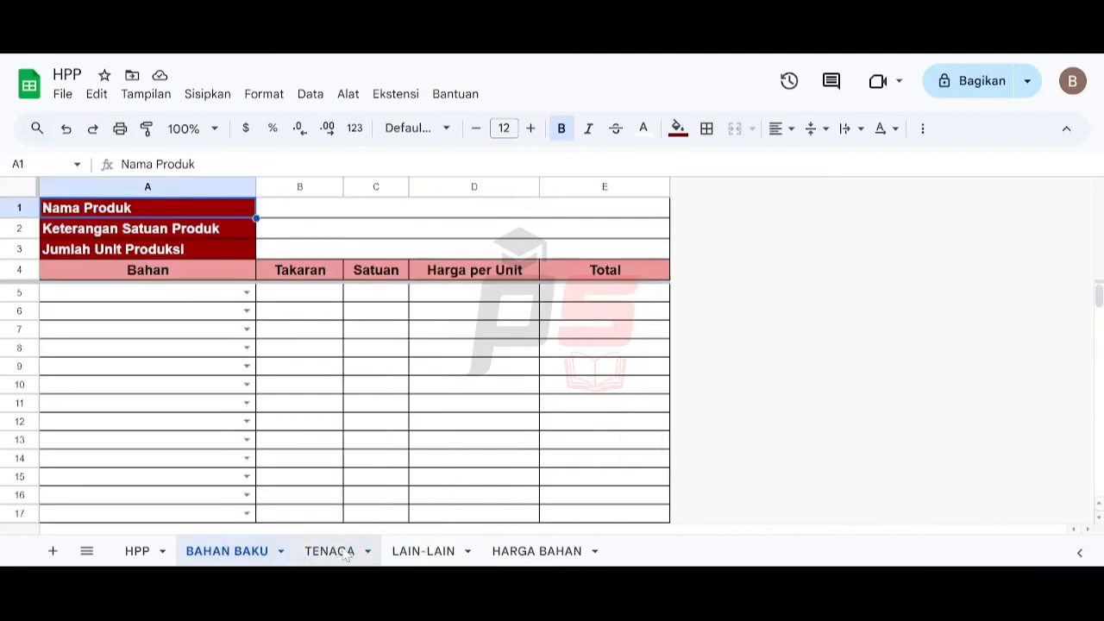
click(343, 553)
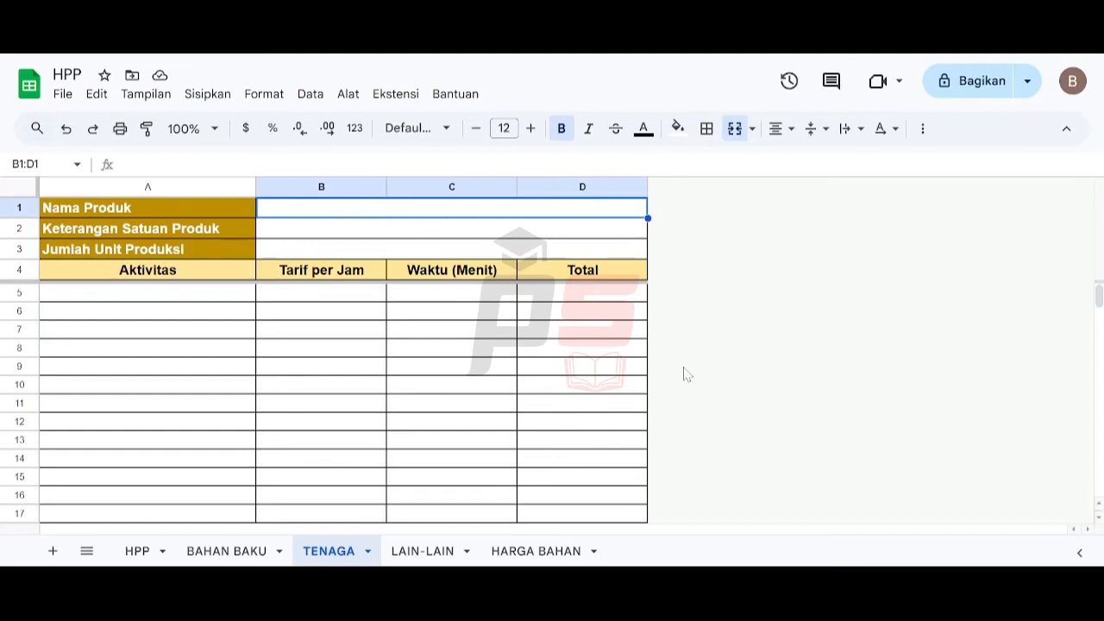
- Link the TENAGA sheet's Nama Produk value cell to BAHAN BAKU's B1 with a cross-sheet reference
text(=)
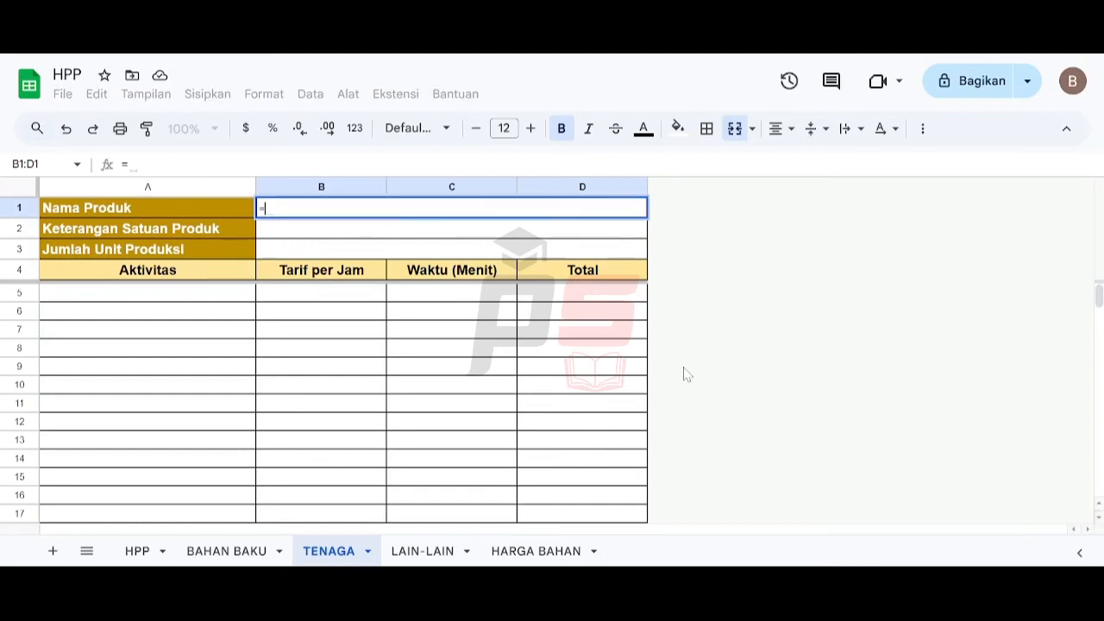
click(258, 554)
click(523, 216)
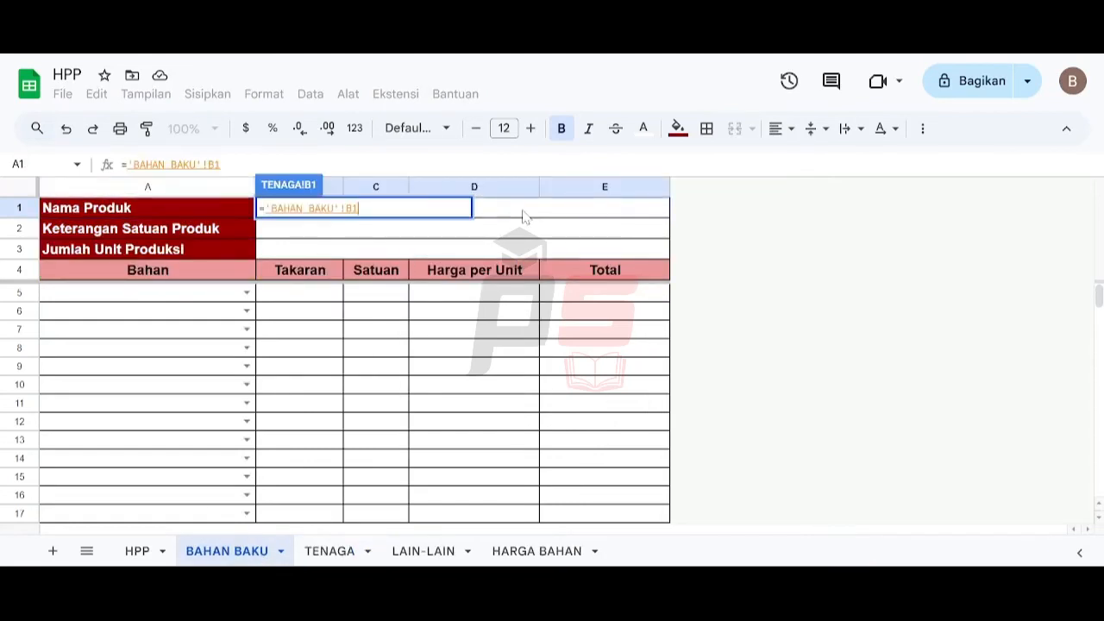
key(Return)
- Link TENAGA's Keterangan Satuan Produk value cell to BAHAN BAKU's B2
click(514, 231)
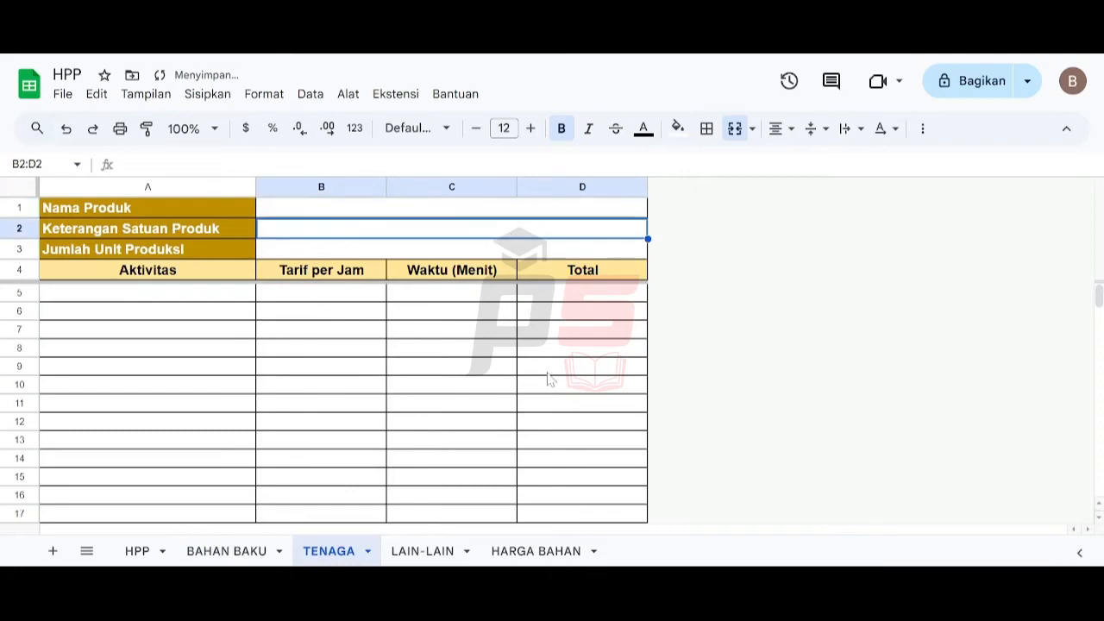
text(=)
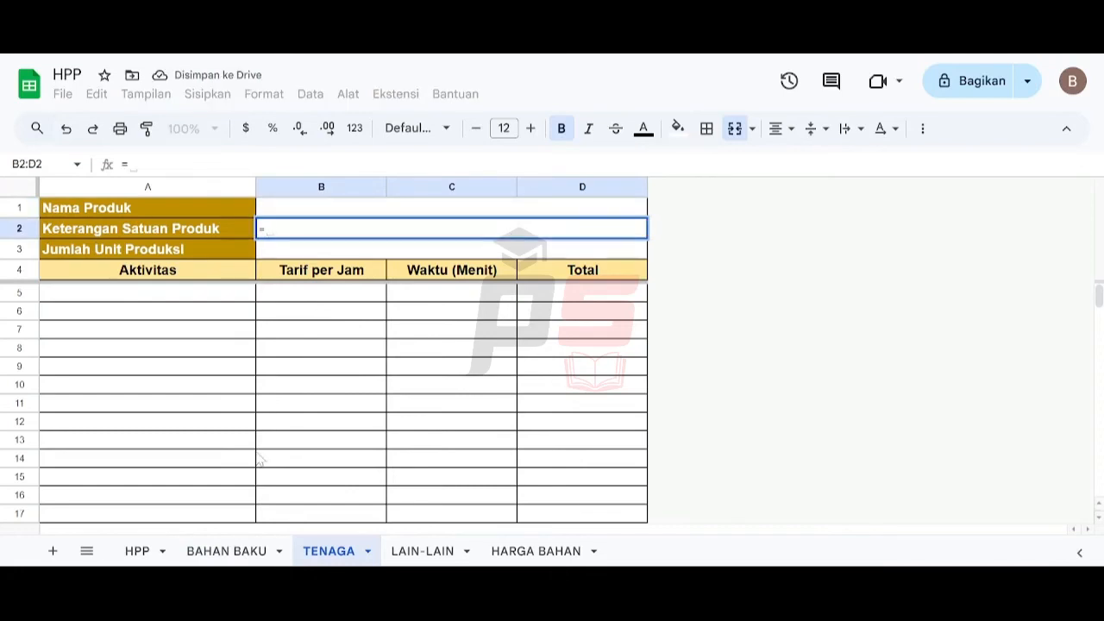
click(228, 552)
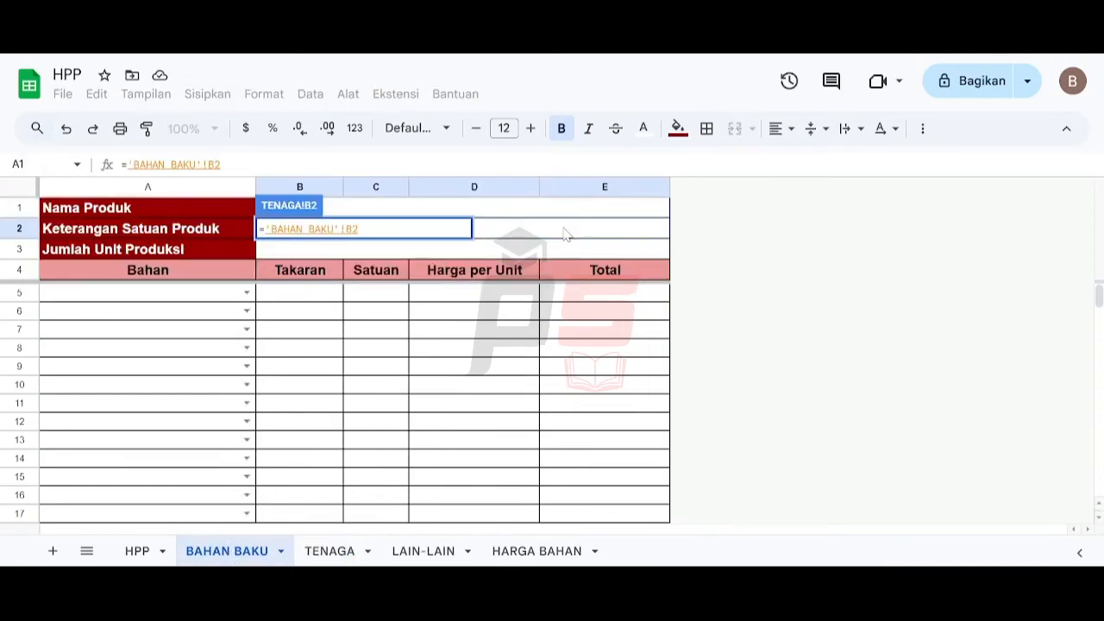
key(Return)
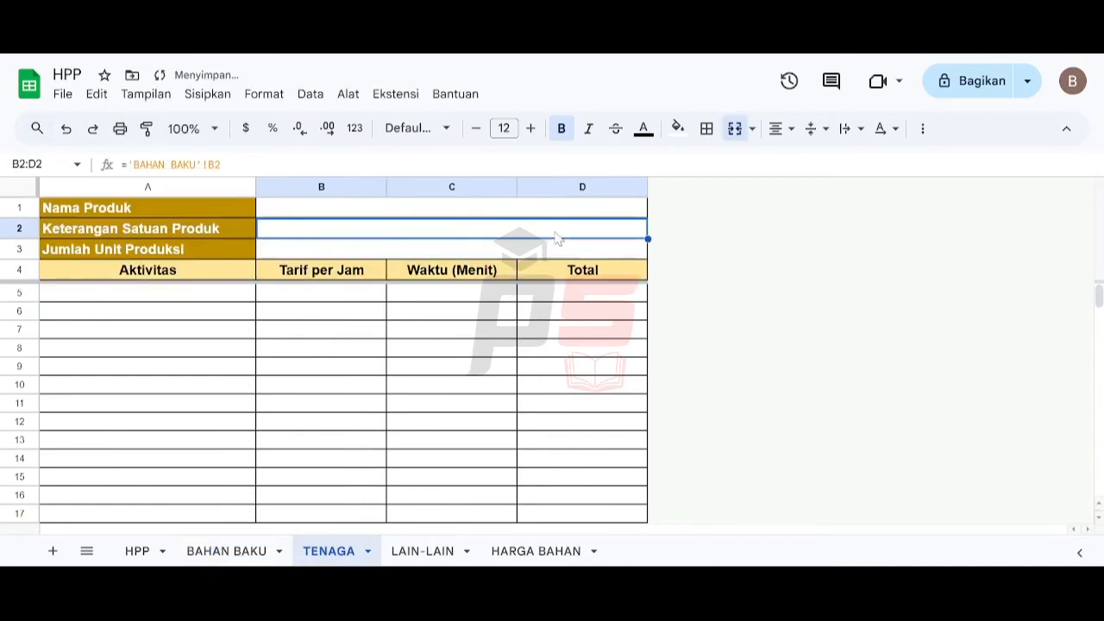
- Link TENAGA's Jumlah Unit Produksi value cell to BAHAN BAKU's B3
click(377, 255)
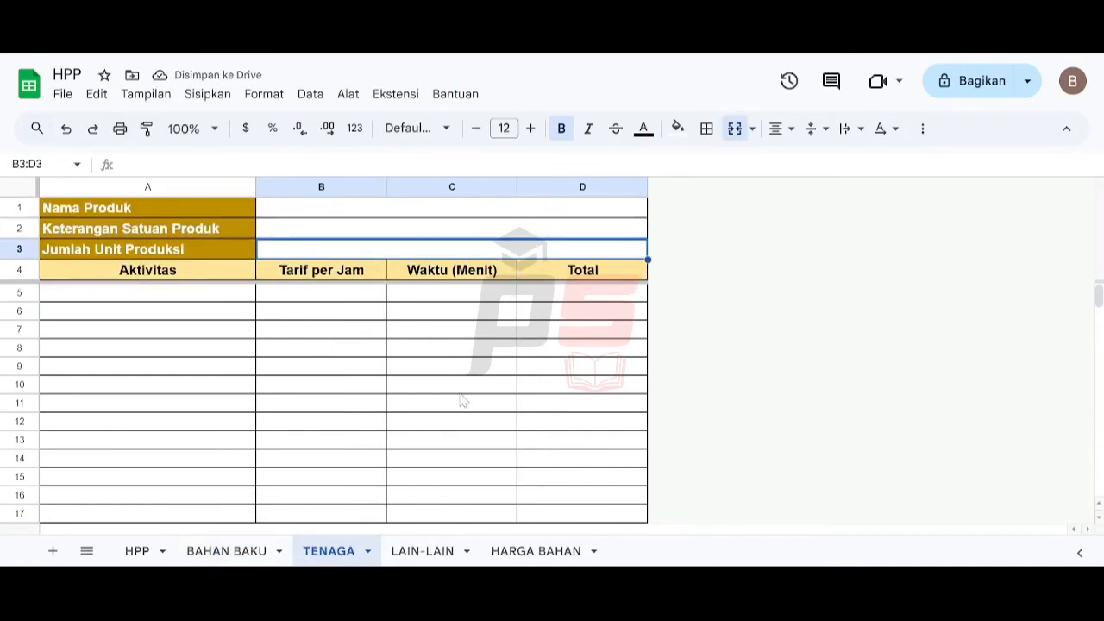
text(=)
click(248, 550)
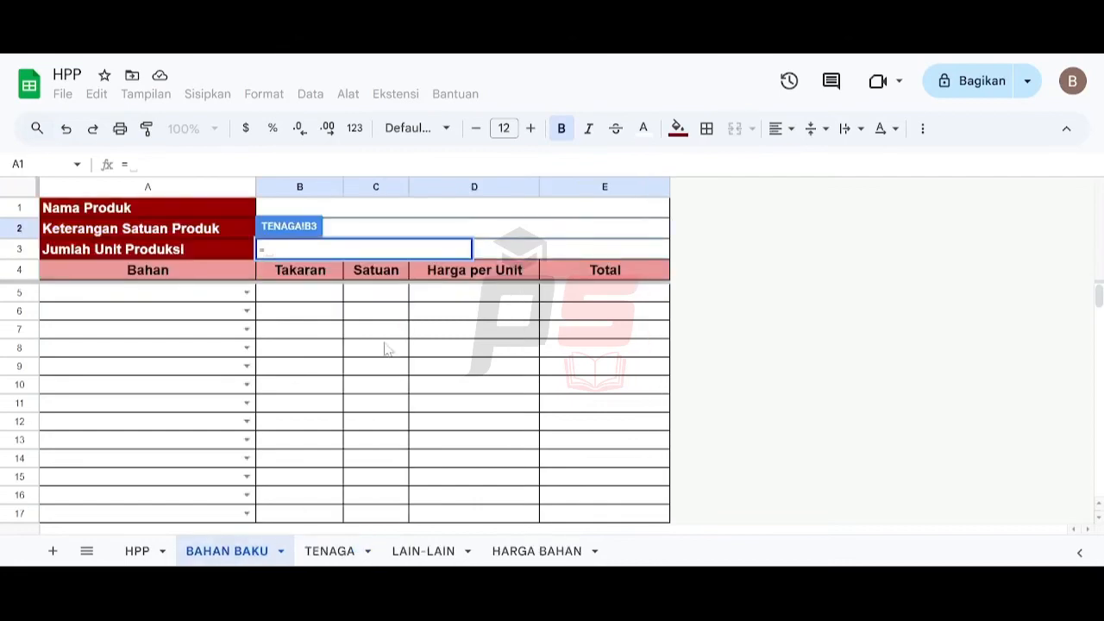
click(507, 252)
key(Return)
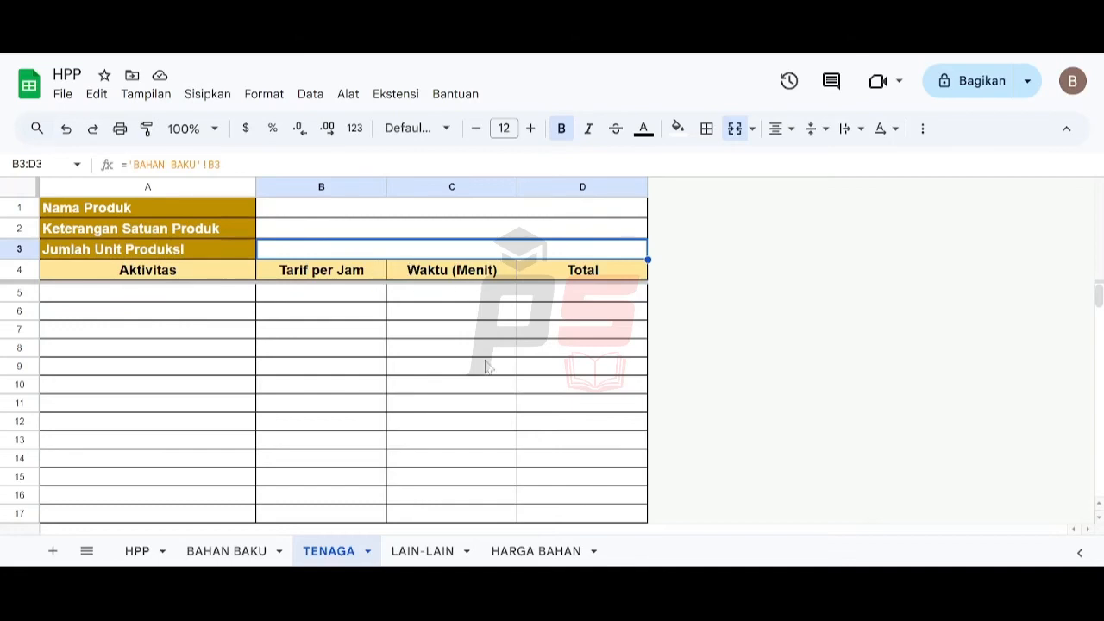
- In TENAGA's first Total cell, enter the formula =IF(ISBLANK(C5);"";(B5/60)*C5) to compute labour cost from hourly rate and minutes
click(576, 299)
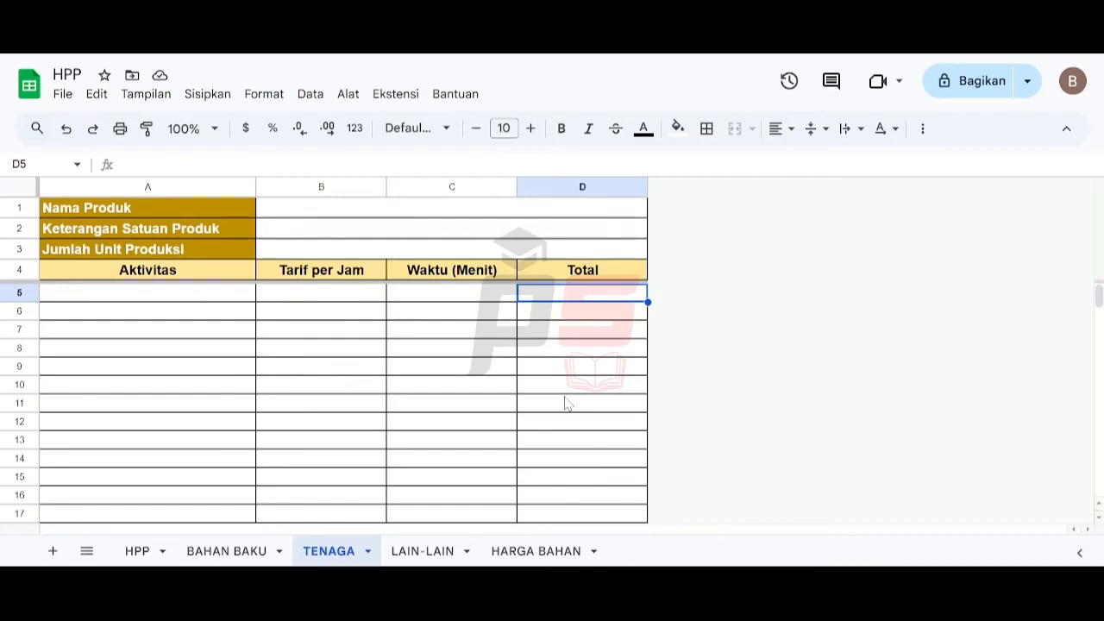
key(Left)
key(Left)
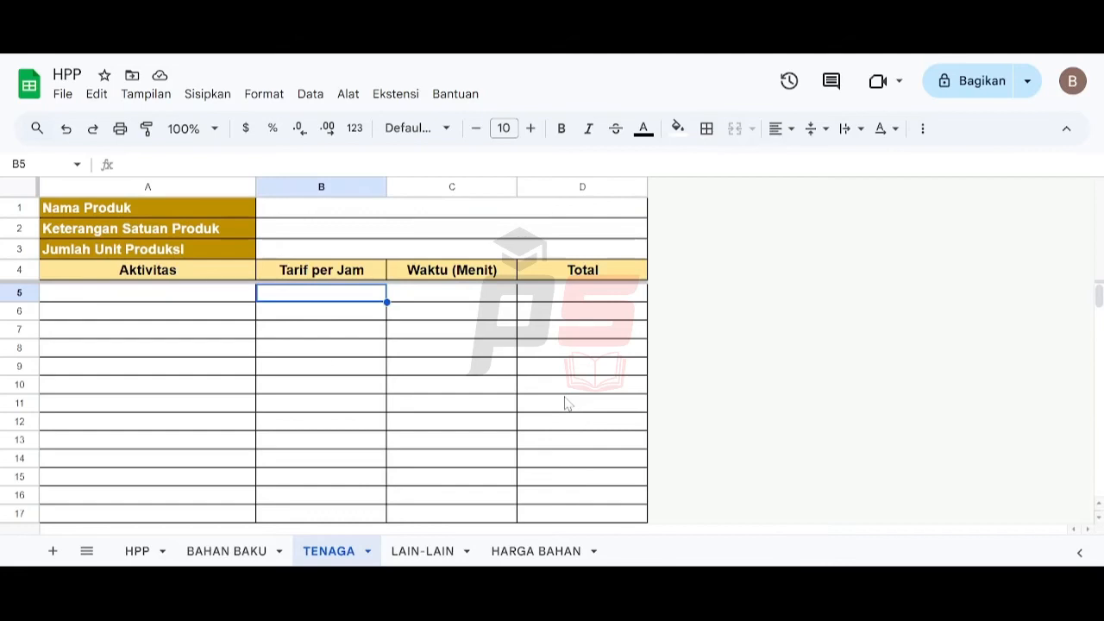
key(Right)
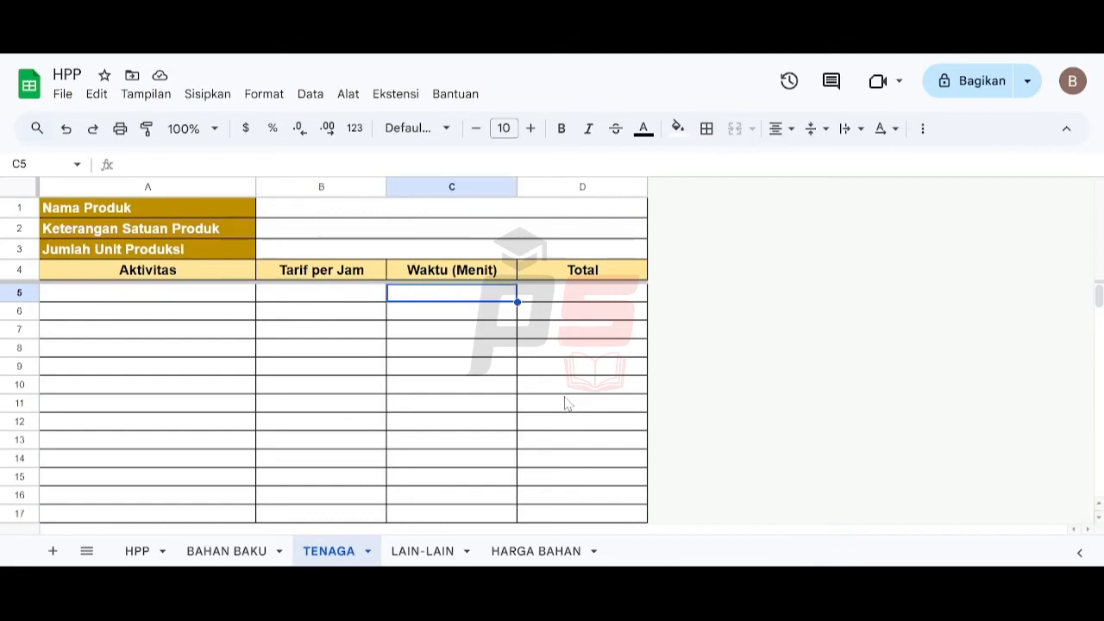
key(Right)
text(=)
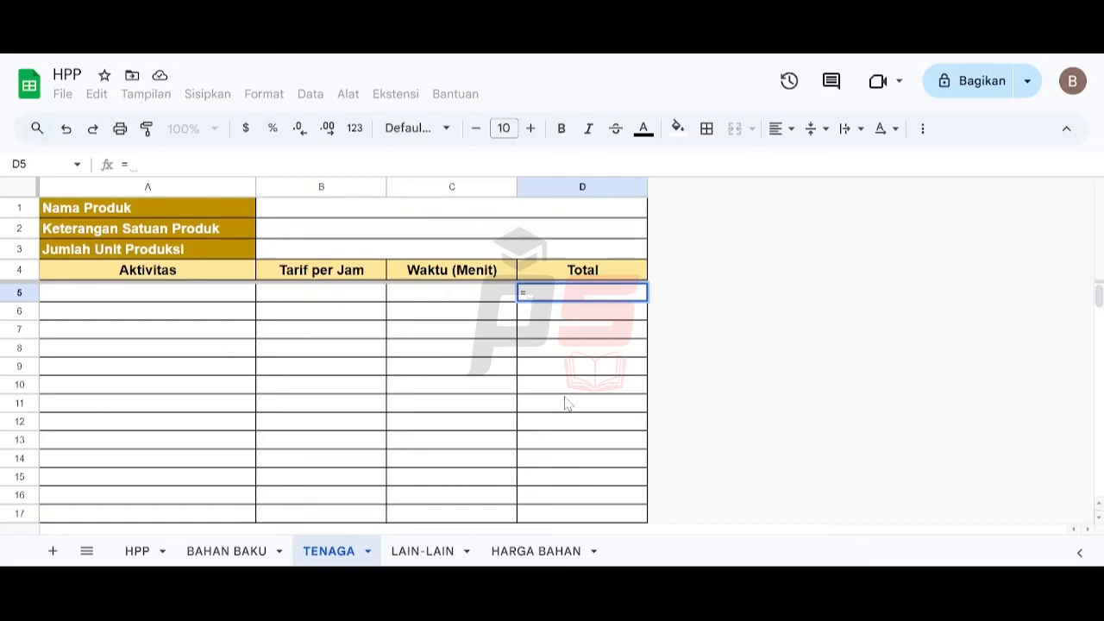
text(IF)
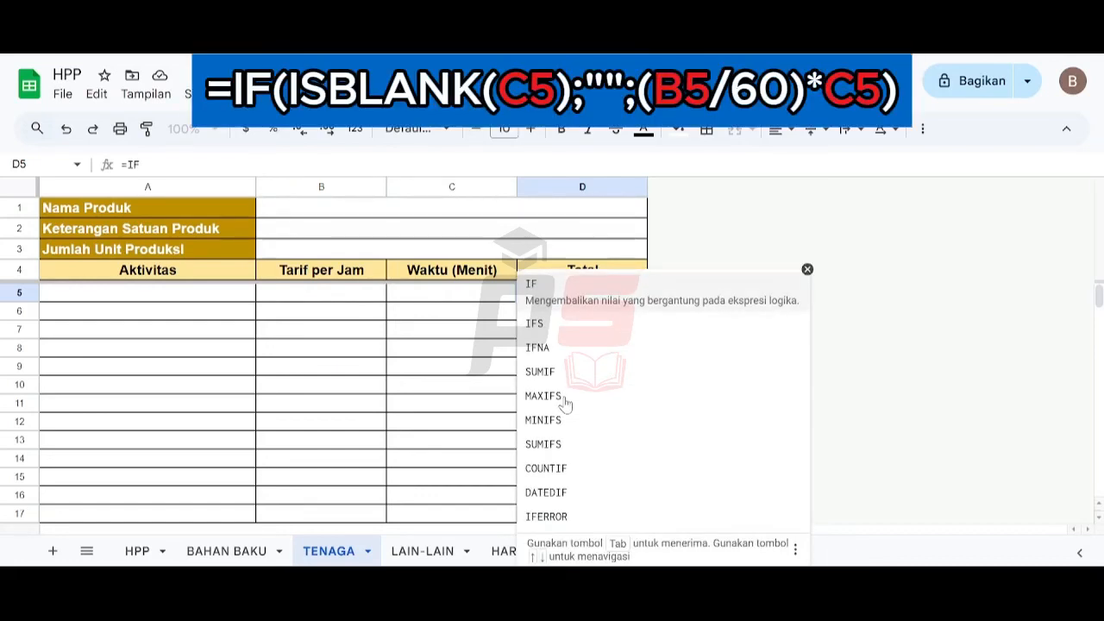
text((ISBLA)
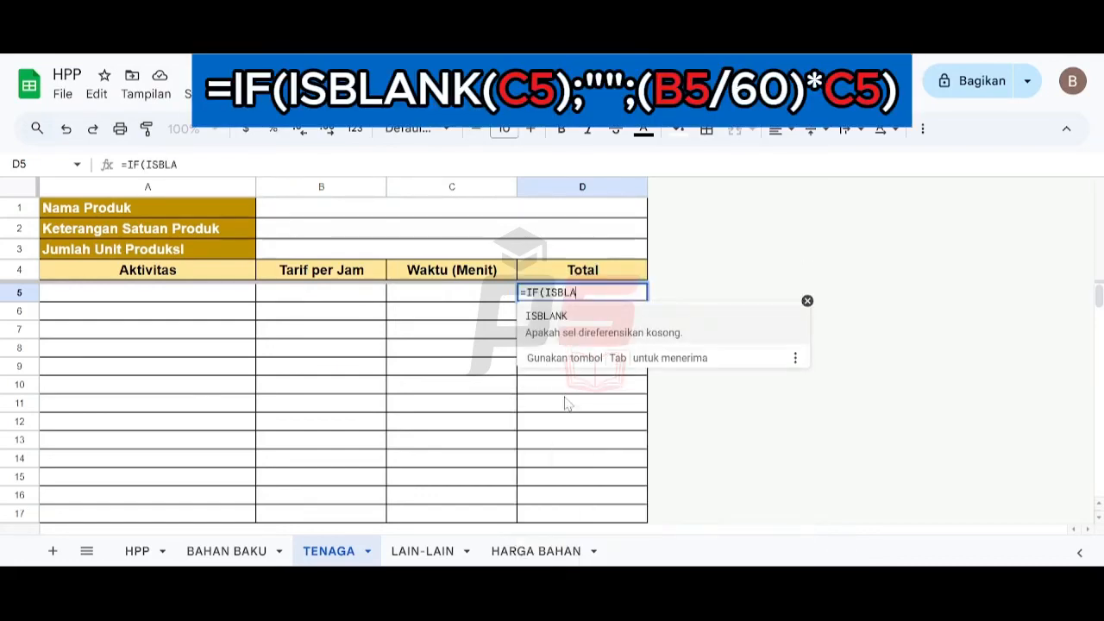
text(NK()
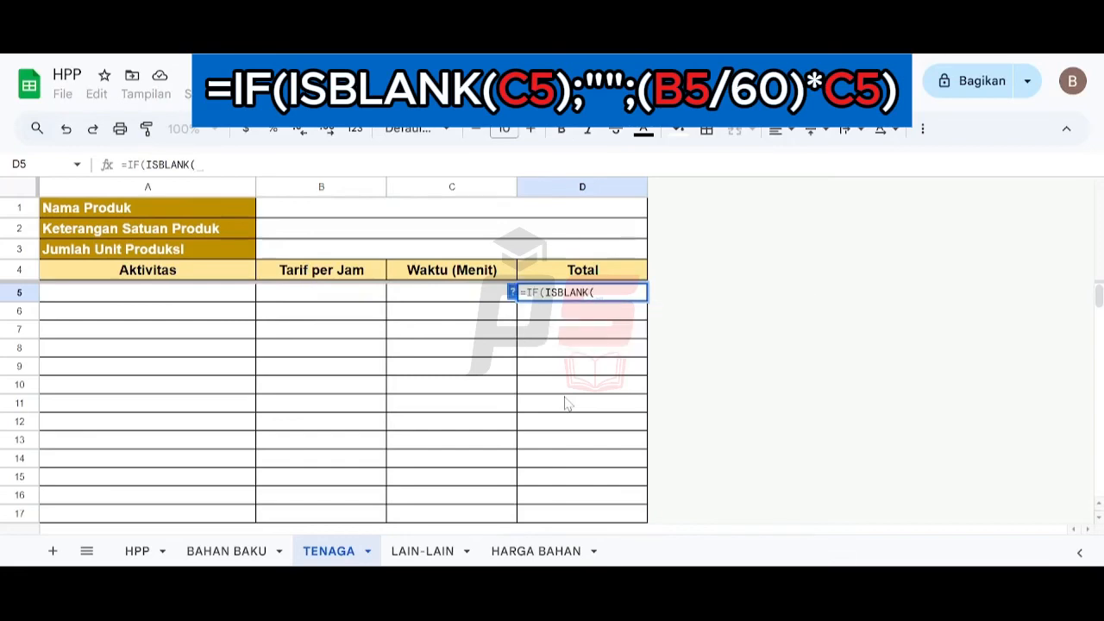
click(437, 301)
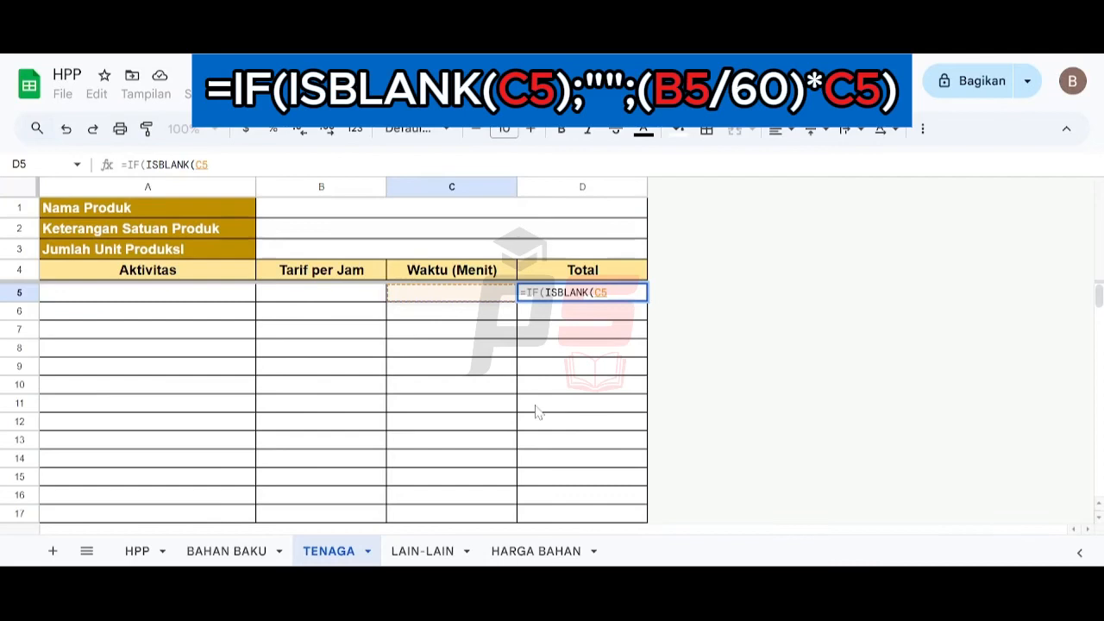
text();"")
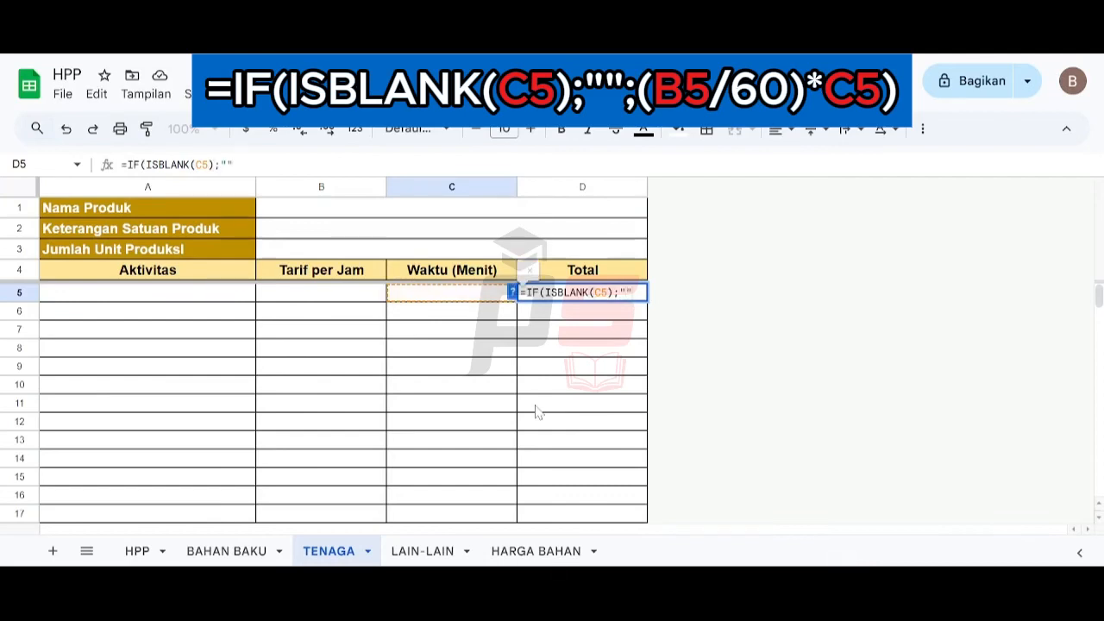
text(;)
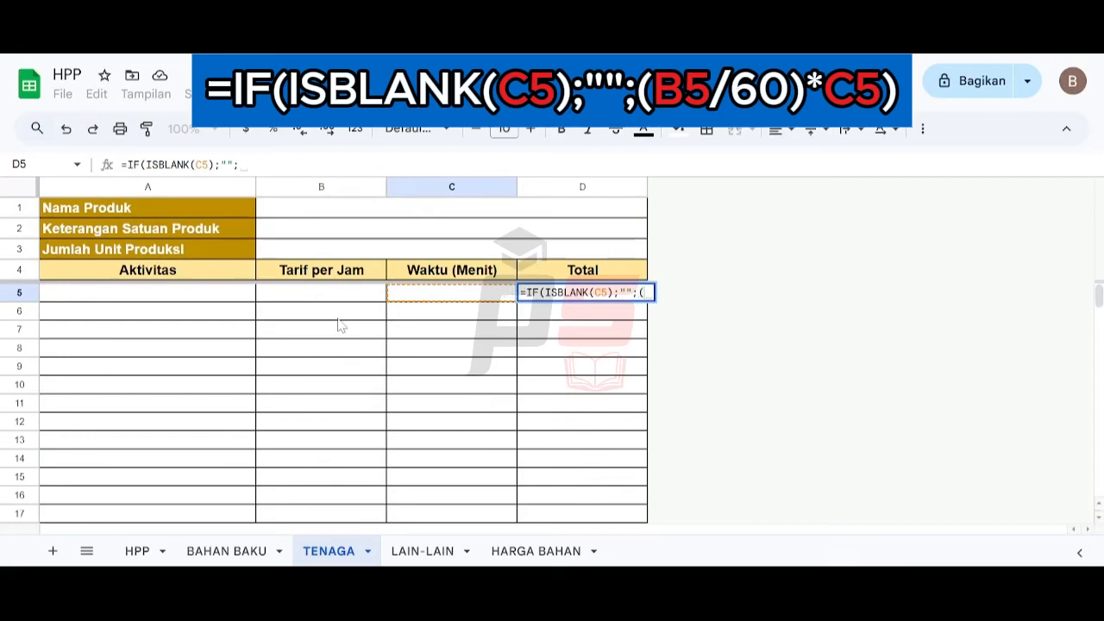
text(()
click(300, 301)
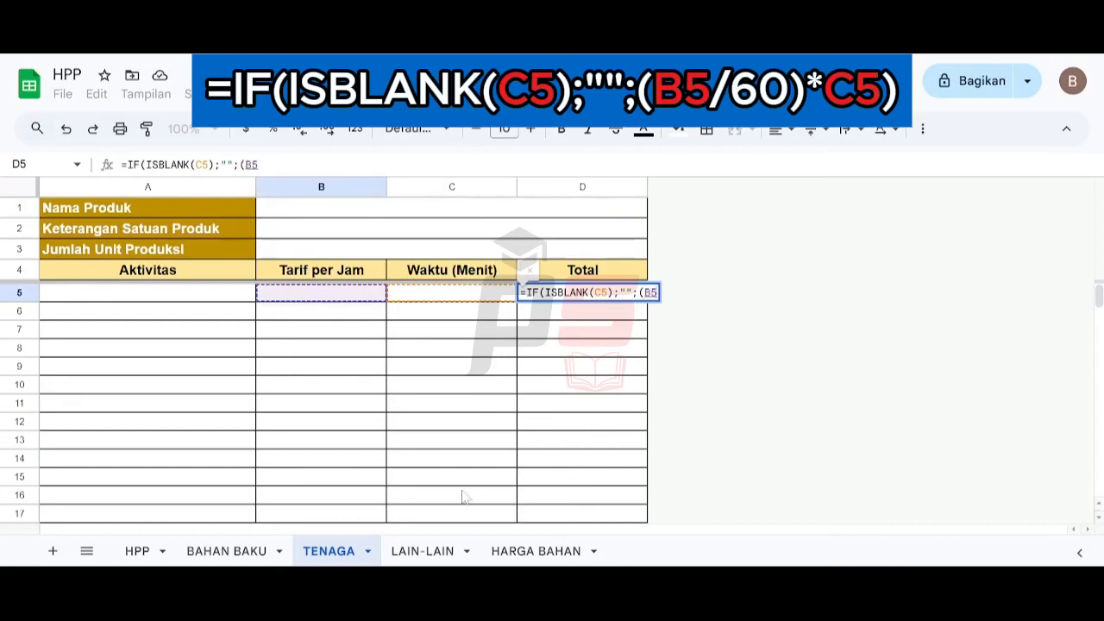
text(/60)
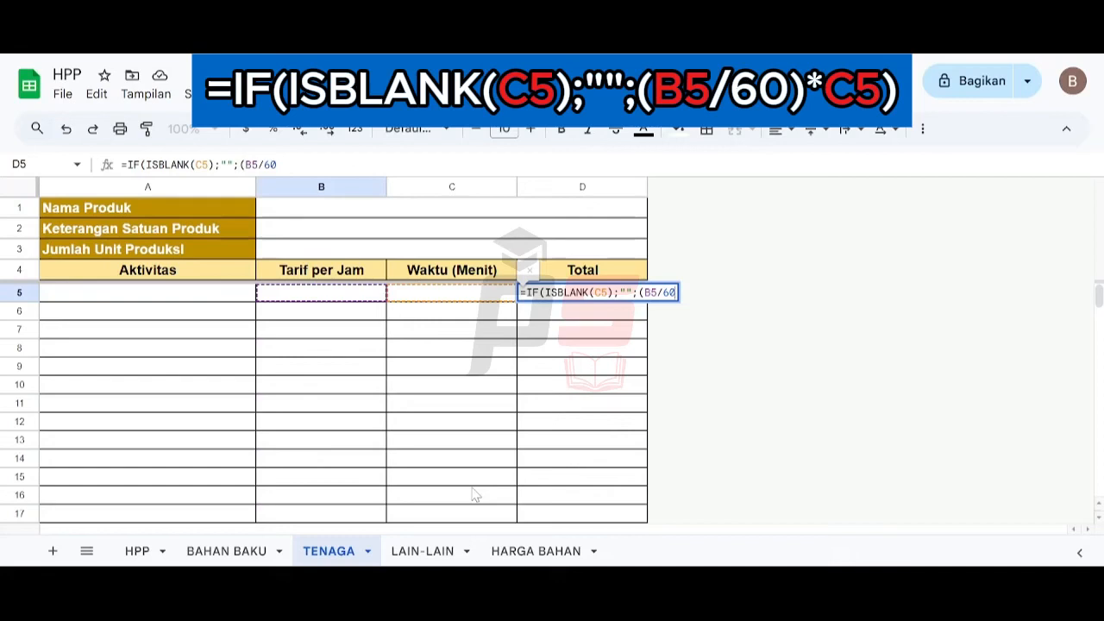
text()*)
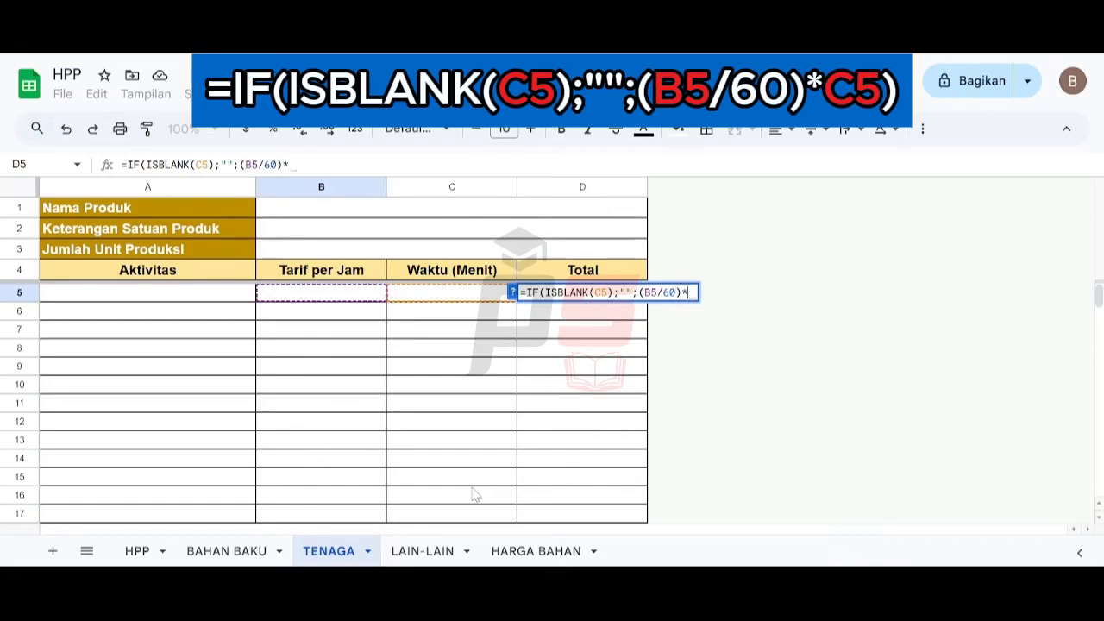
click(405, 297)
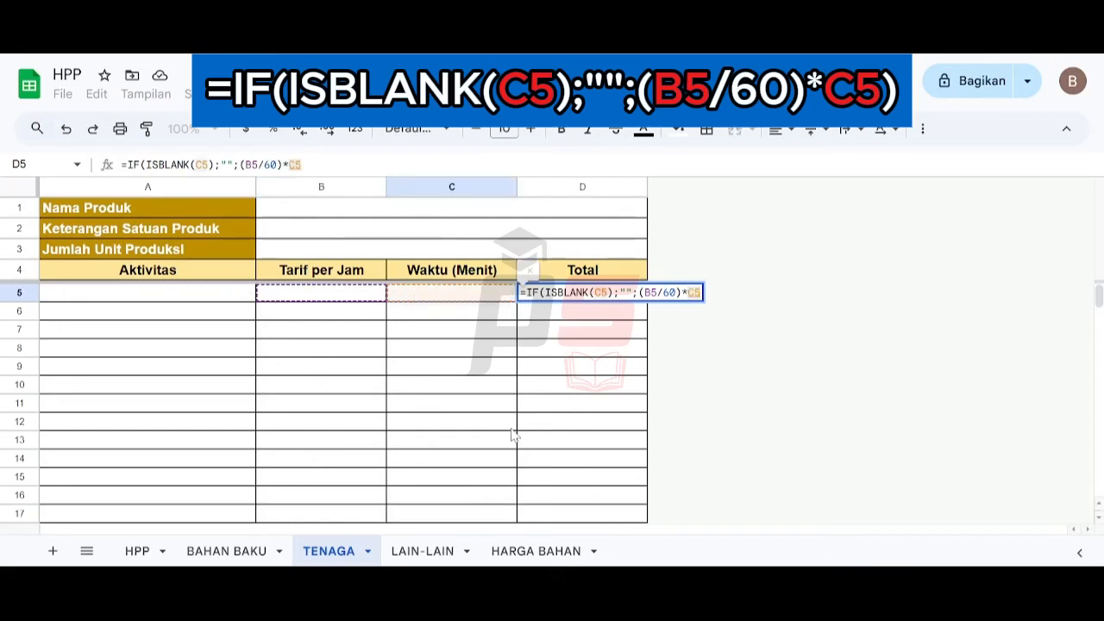
text())
key(Return)
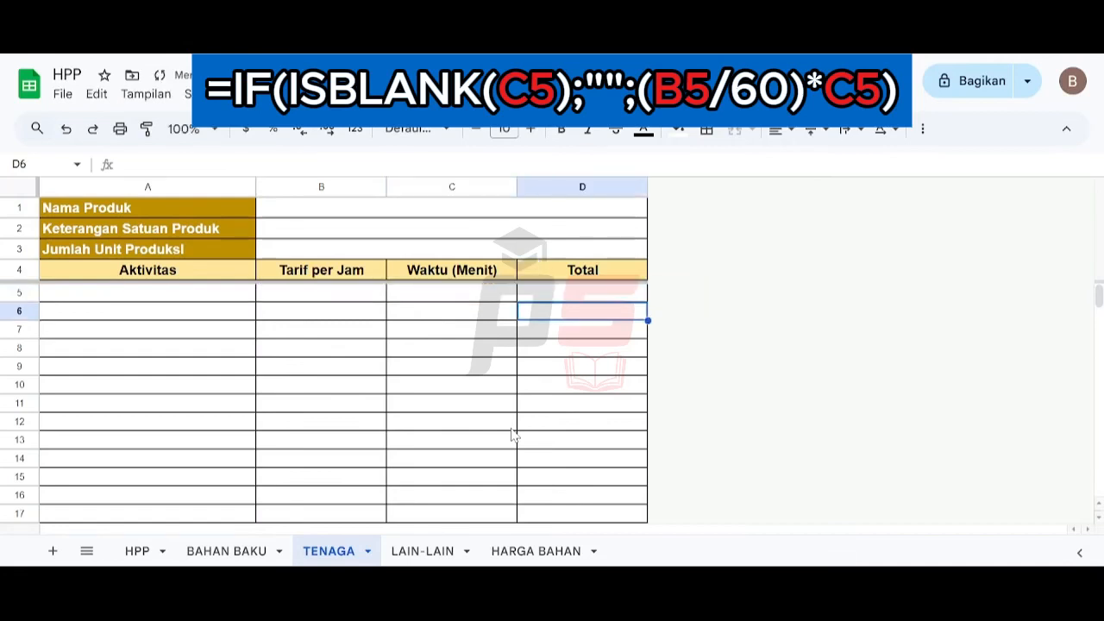
key(Up)
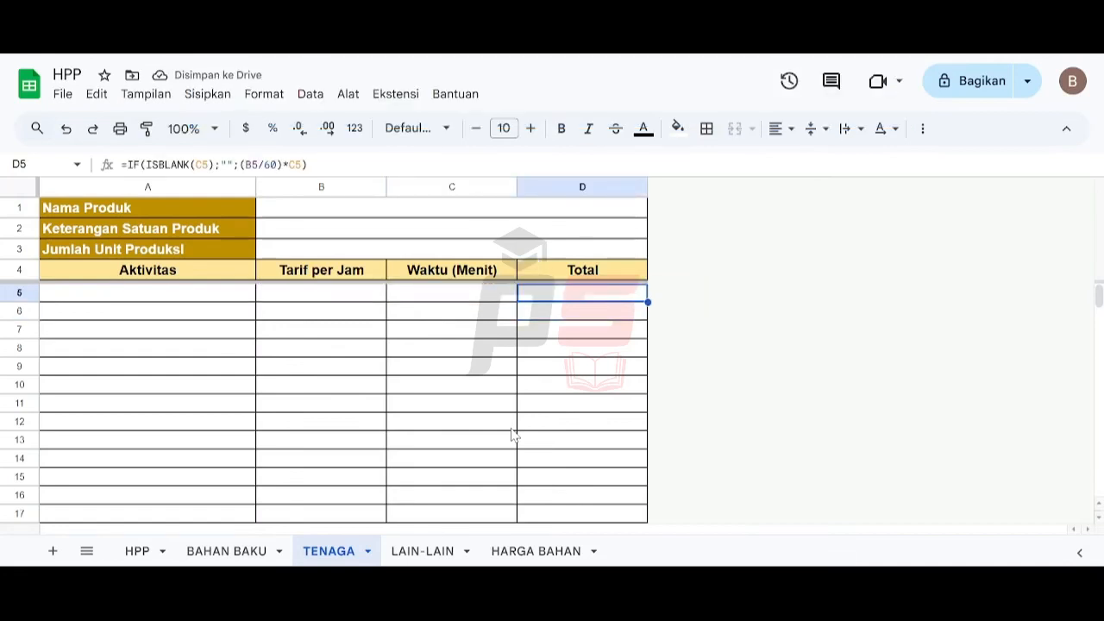
- Fill a test row with activity Menggoreng, hourly rate 15000 and time 45 minutes
key(Left)
key(Left)
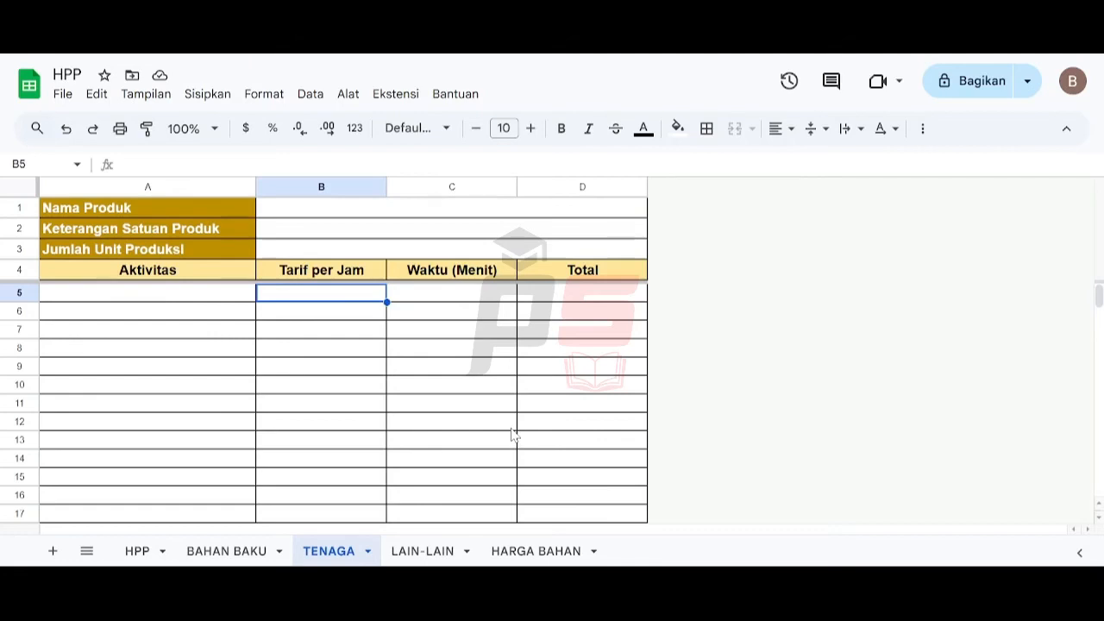
key(Left)
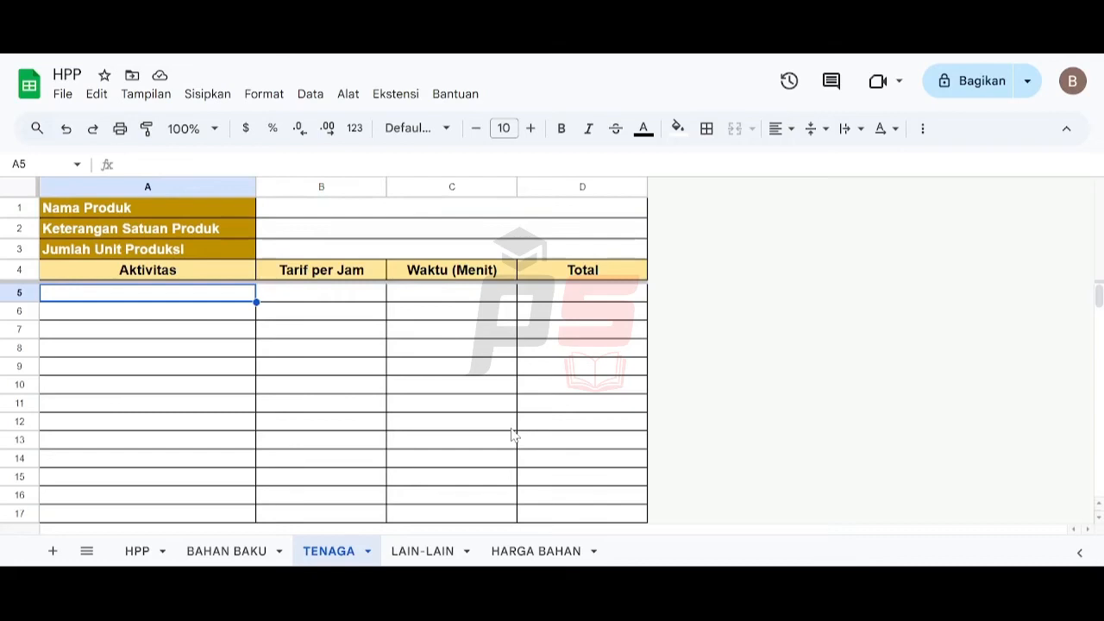
text(Menggoreng)
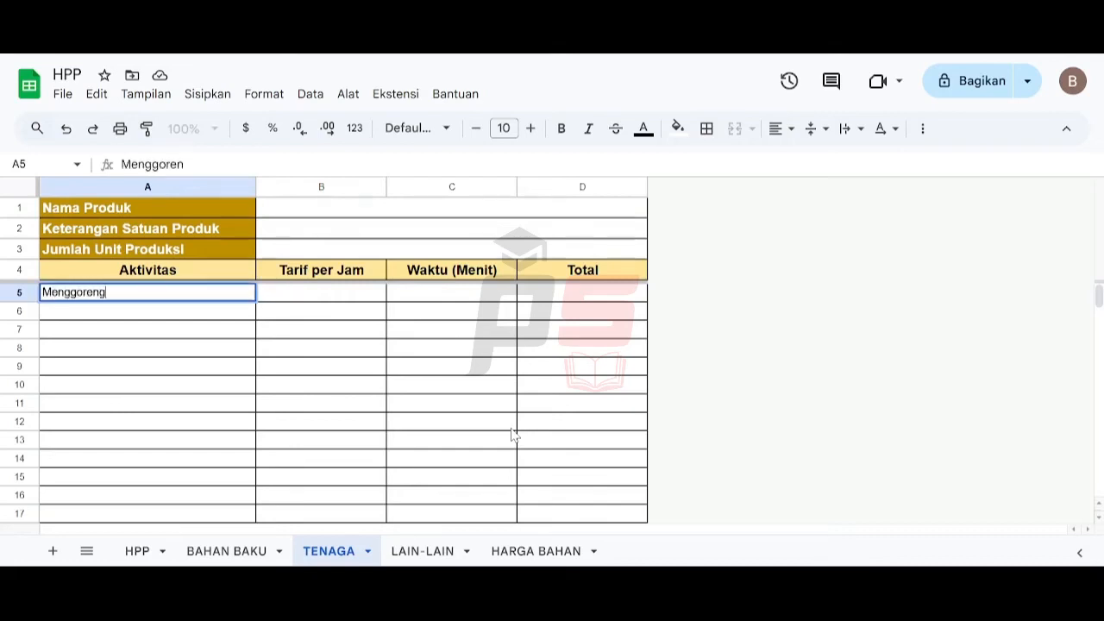
key(Tab)
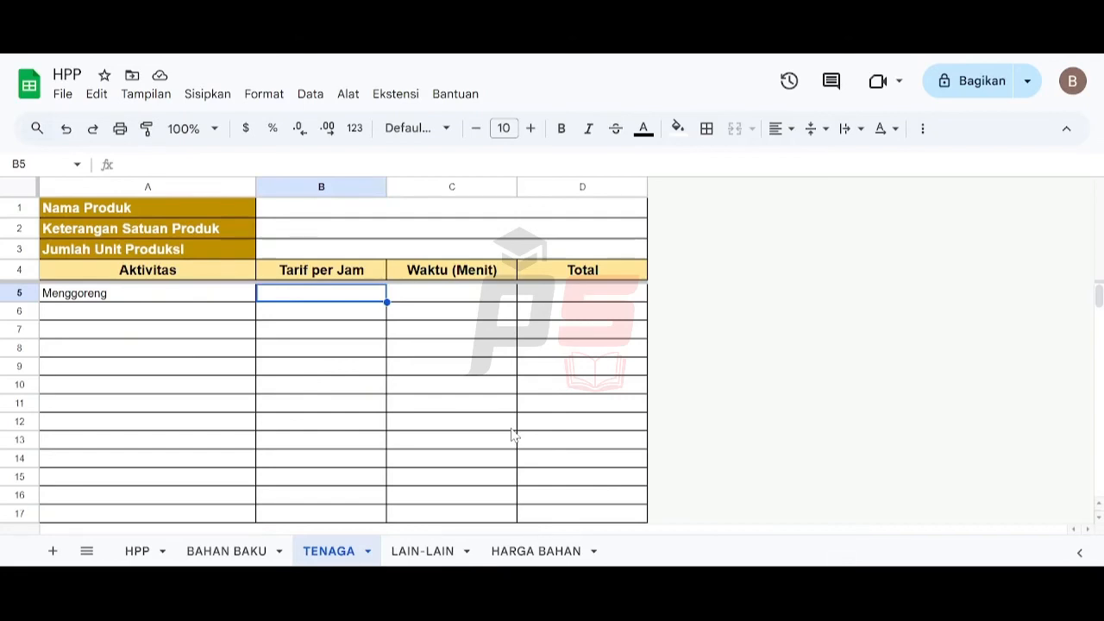
text(15000)
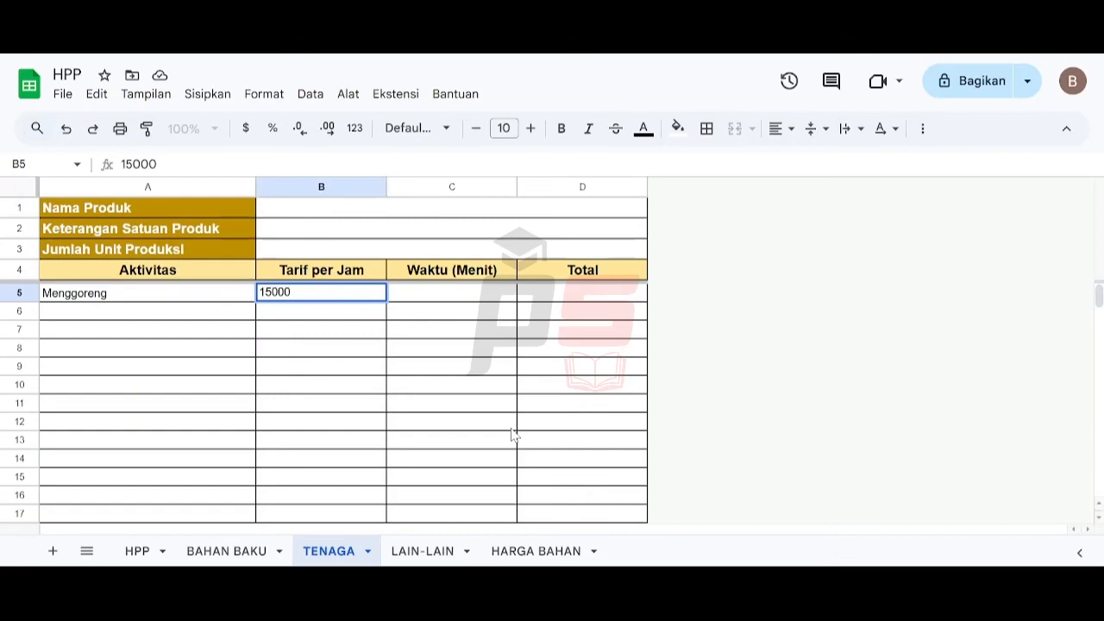
key(Tab)
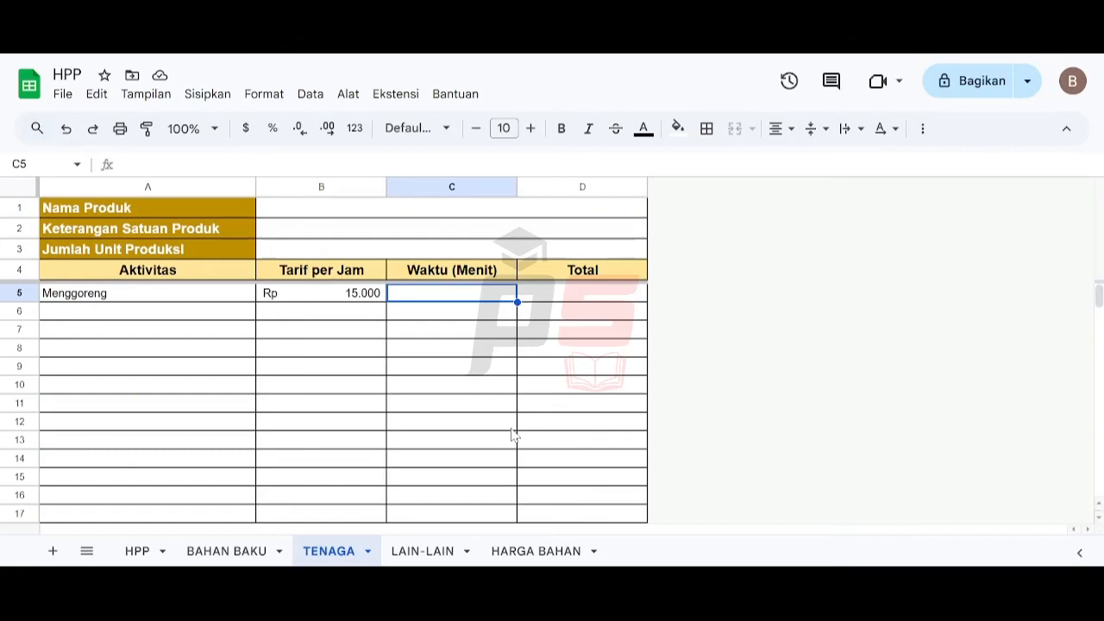
text(45)
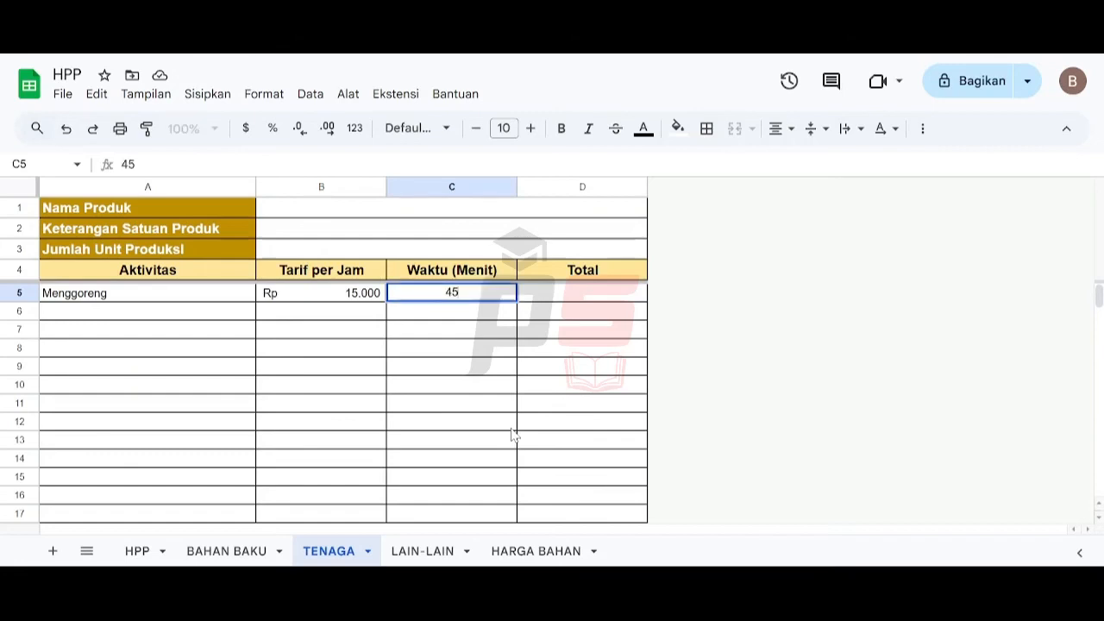
key(Tab)
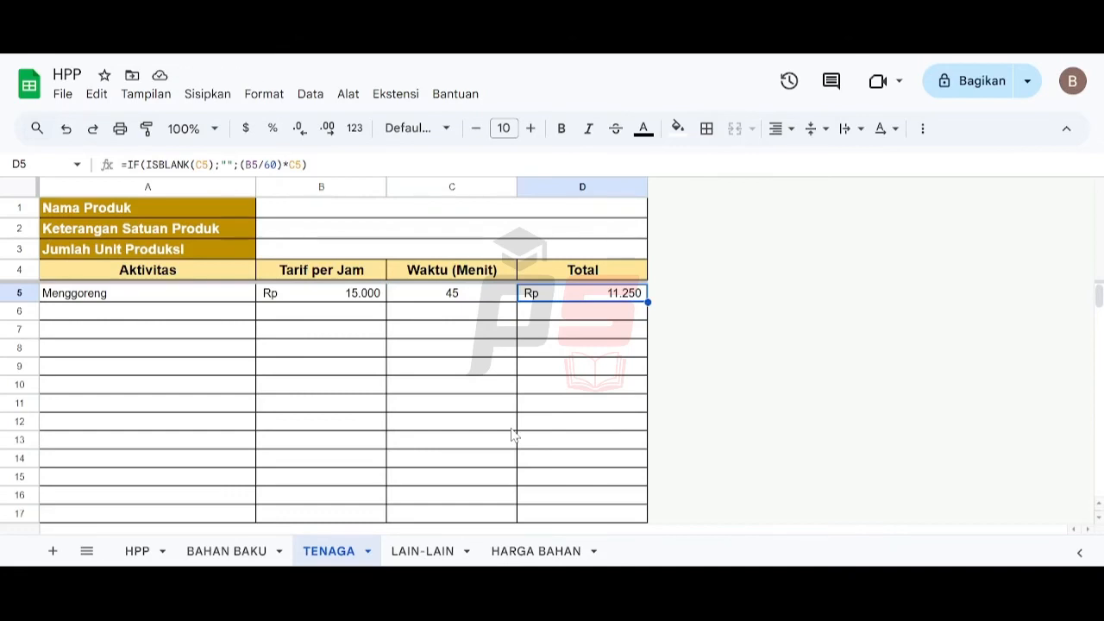
- Clear the test activity, rate and time entries from row 5
key(Left)
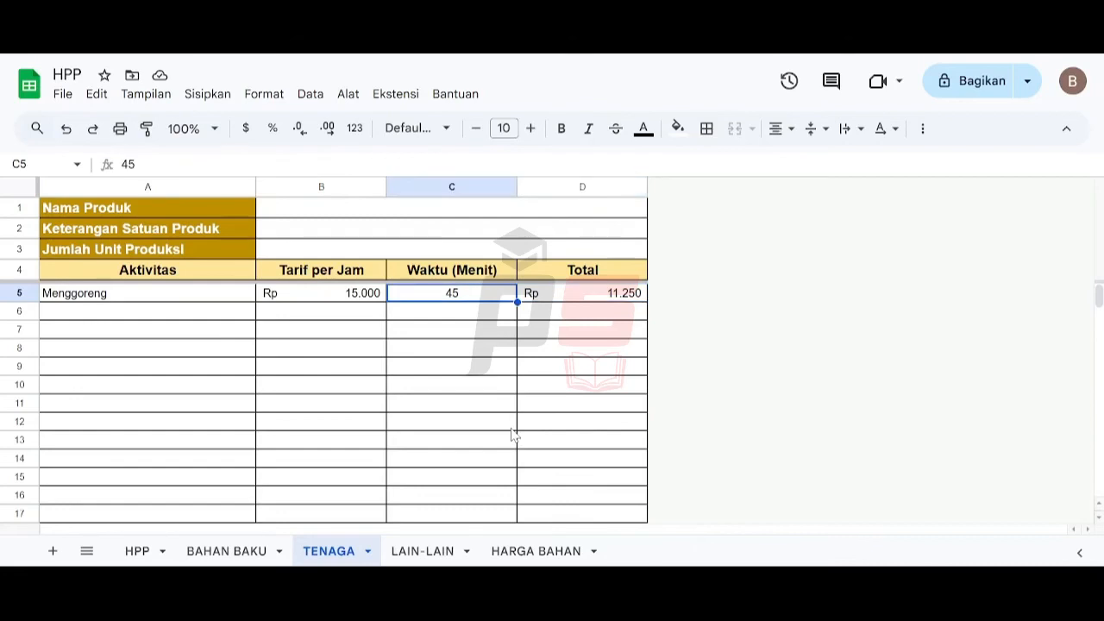
key(shift+Left)
key(shift+Left)
key(Delete)
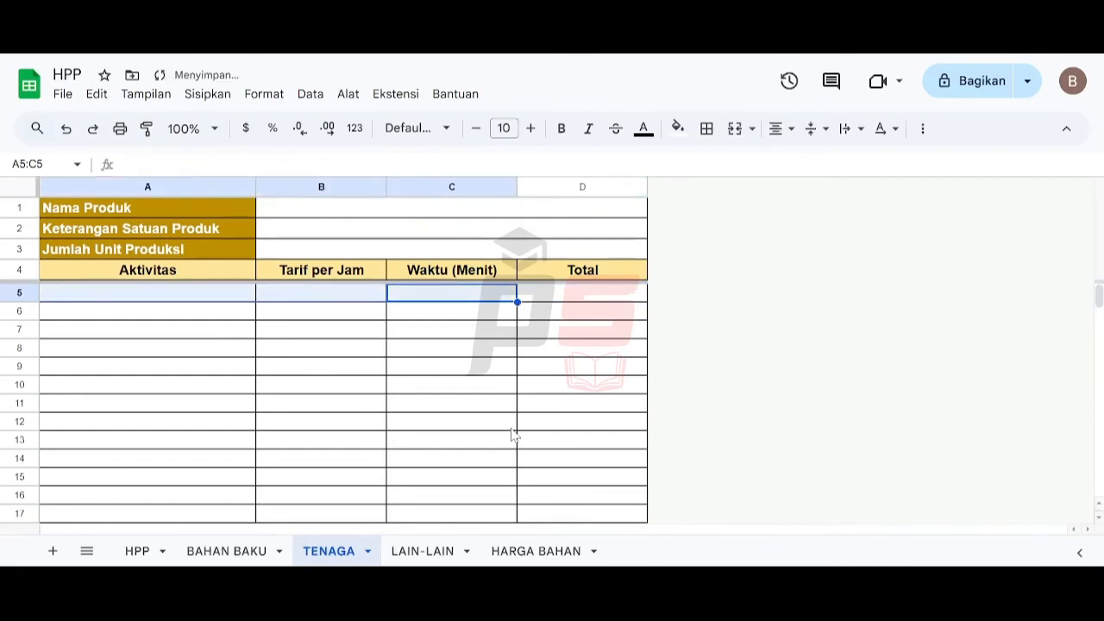
- Open the LAIN-LAIN sheet
key(Left)
key(Left)
key(Up)
key(Up)
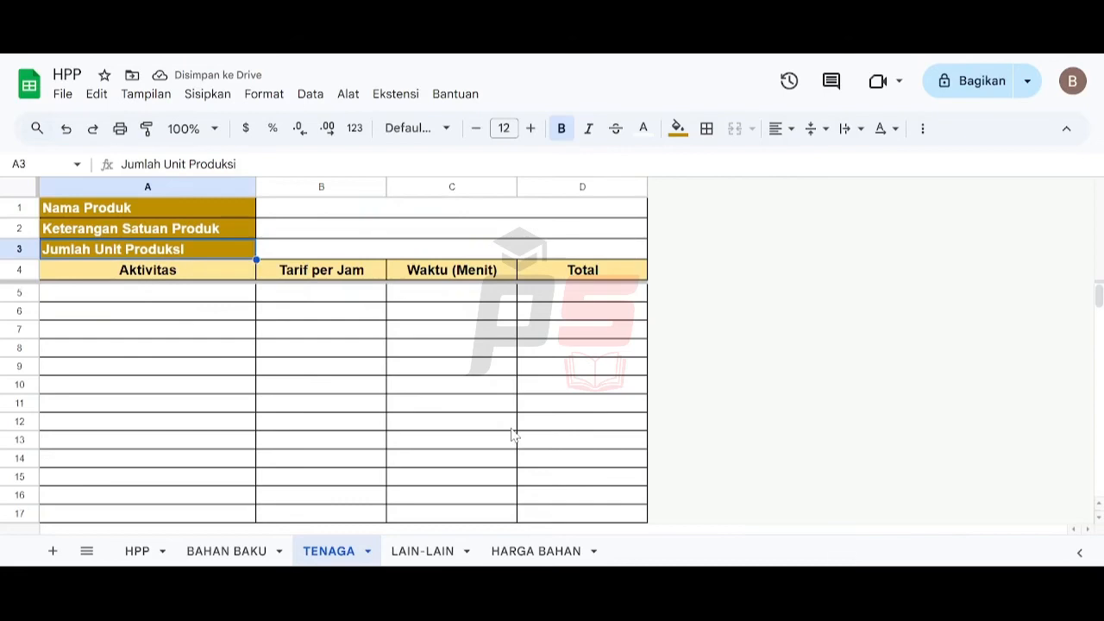
key(Up)
key(Up)
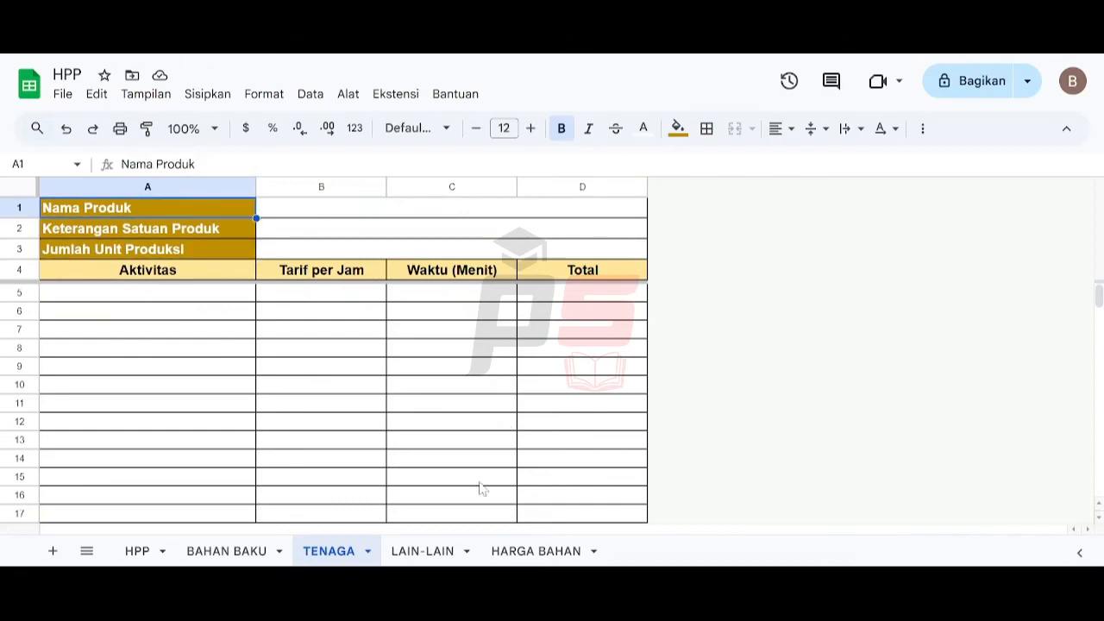
click(438, 551)
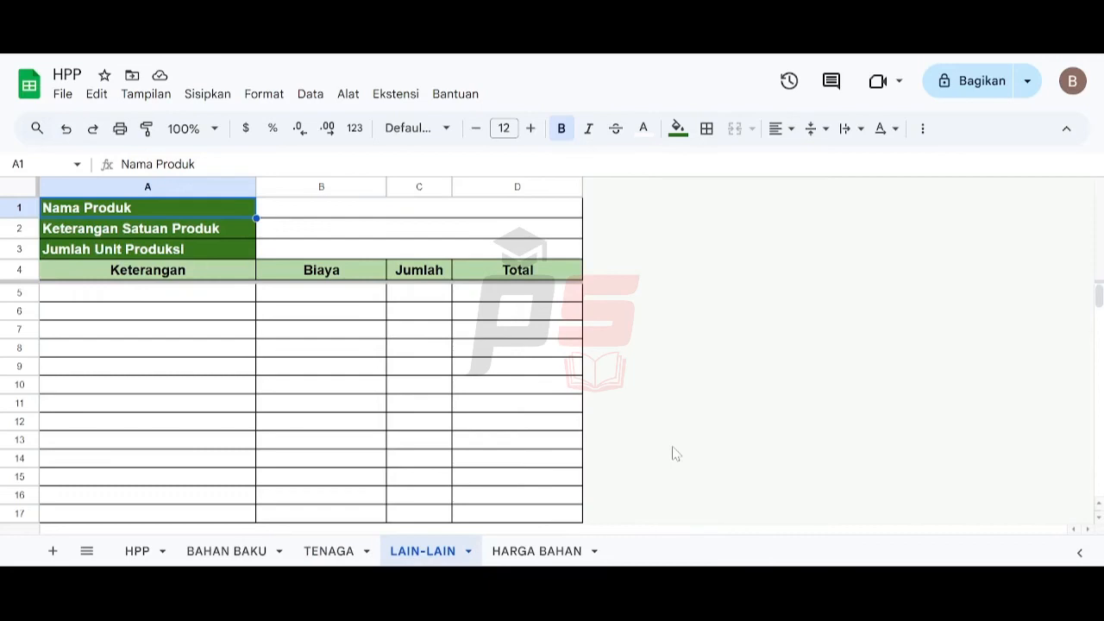
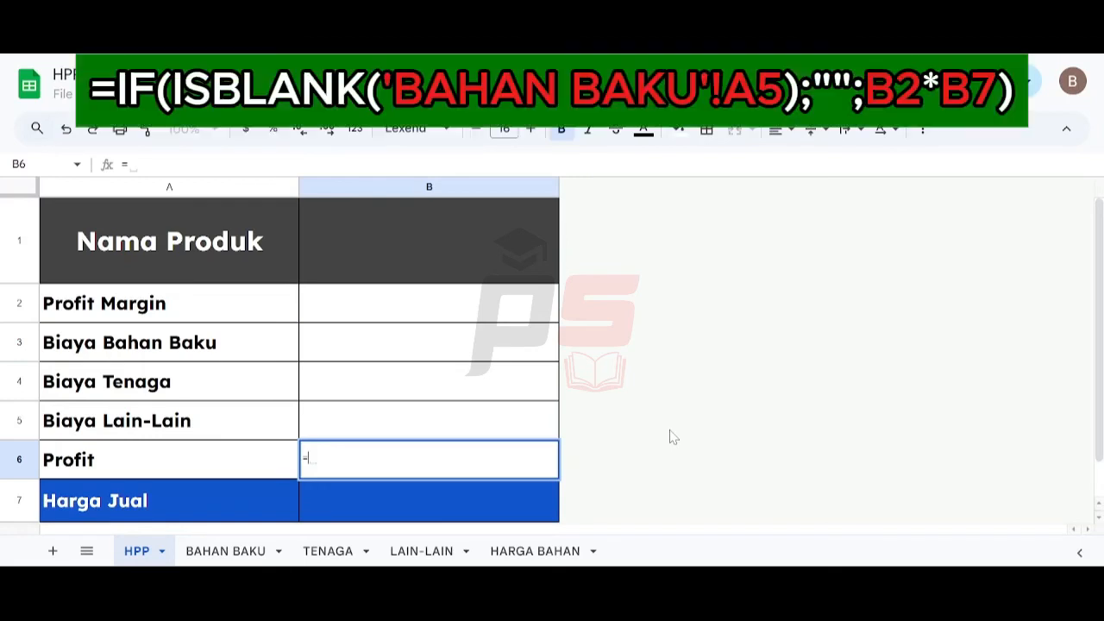
- In the HPP sheet's Profit cell, enter the formula =IF(ISBLANK('BAHAN BAKU'!A5);"";B2*B7)
text(IF)
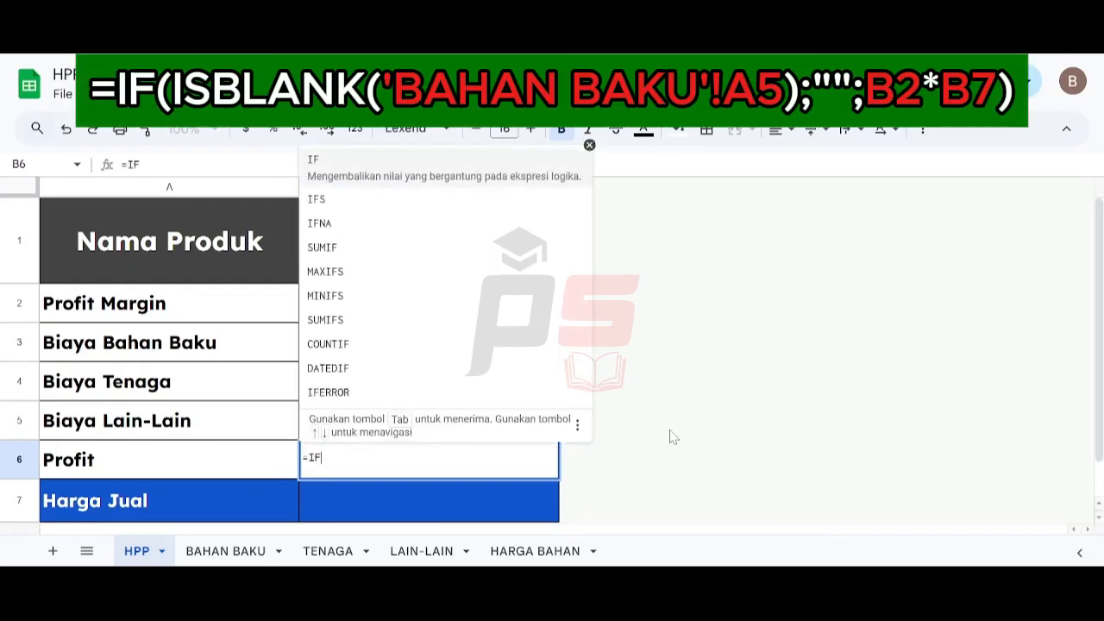
text((ISBLANK()
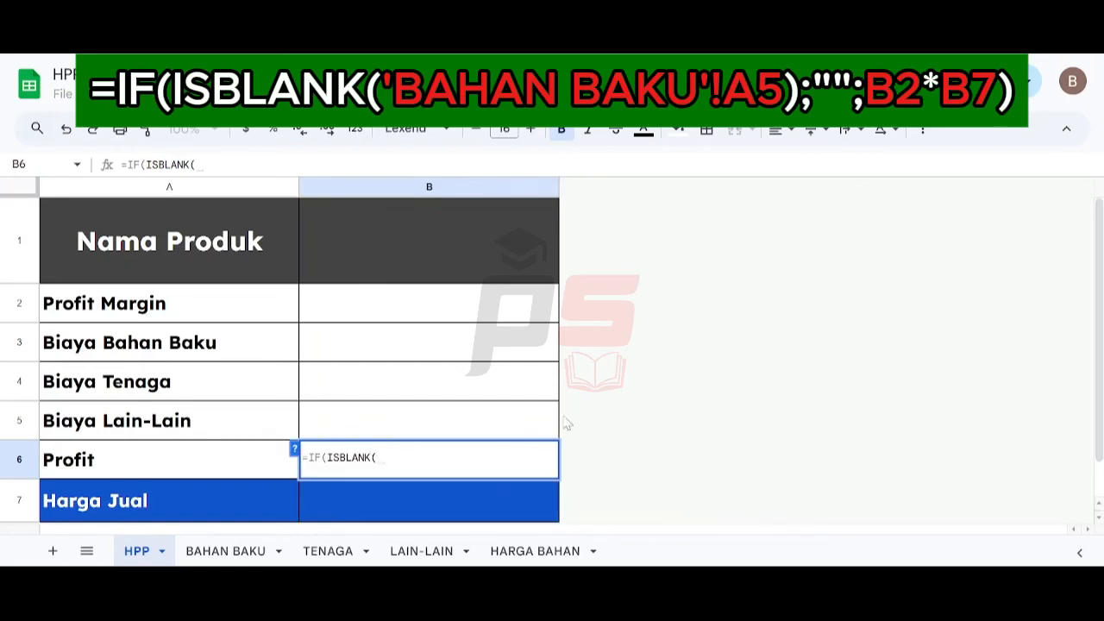
click(252, 550)
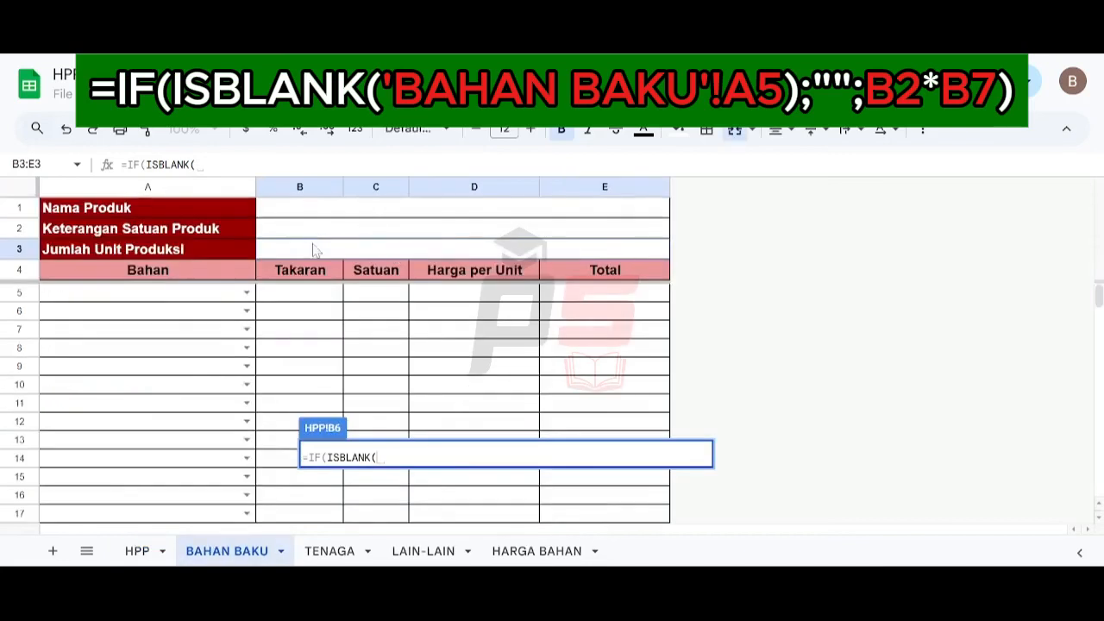
click(183, 297)
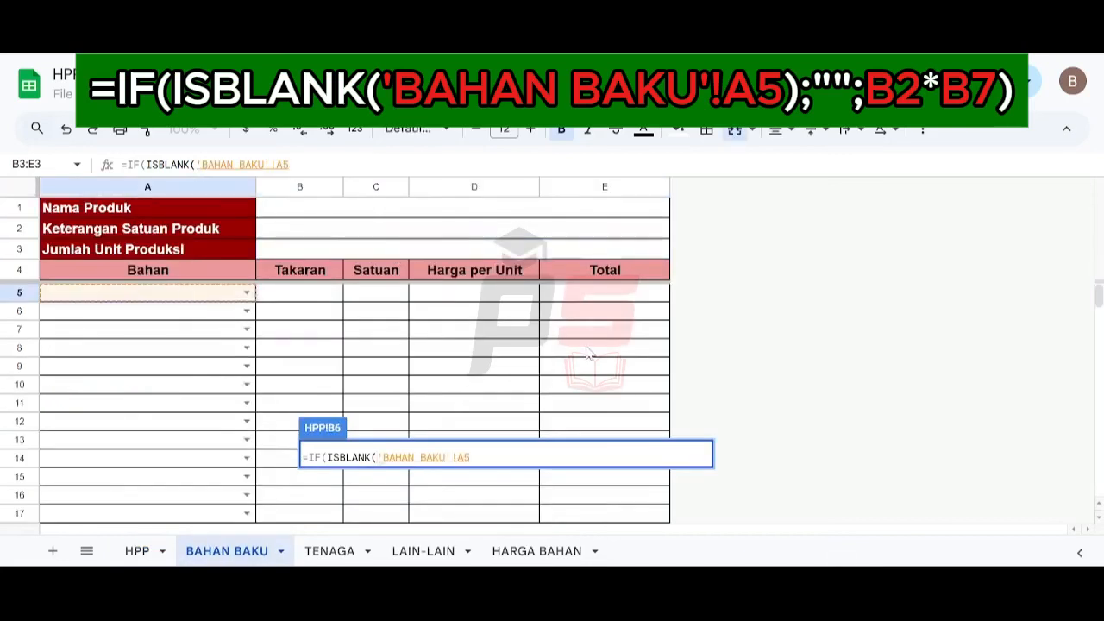
text())
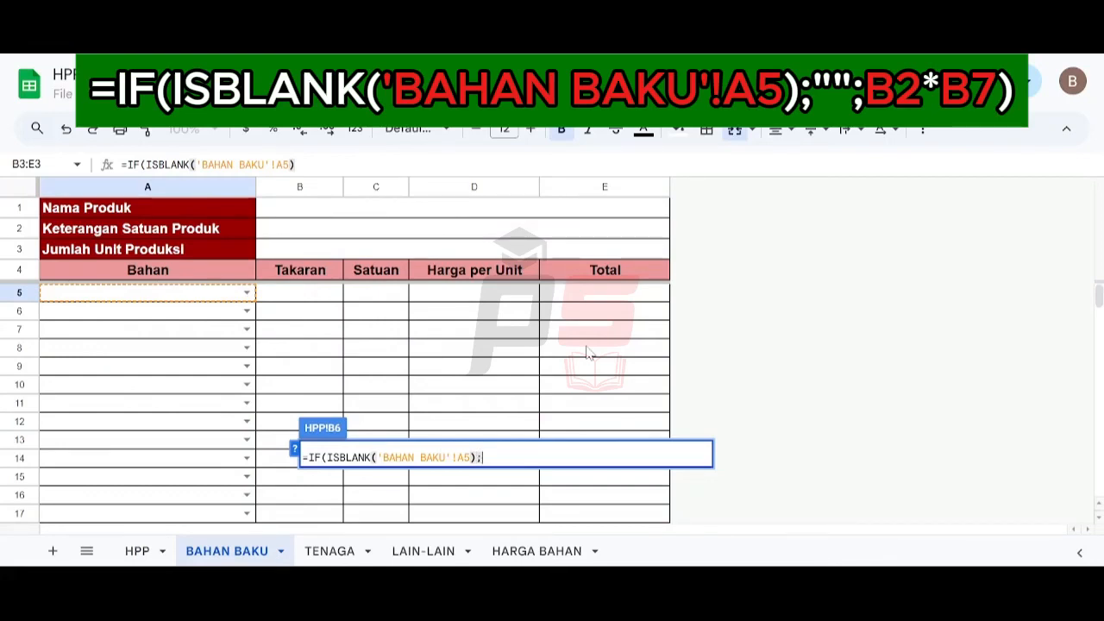
text(;"";)
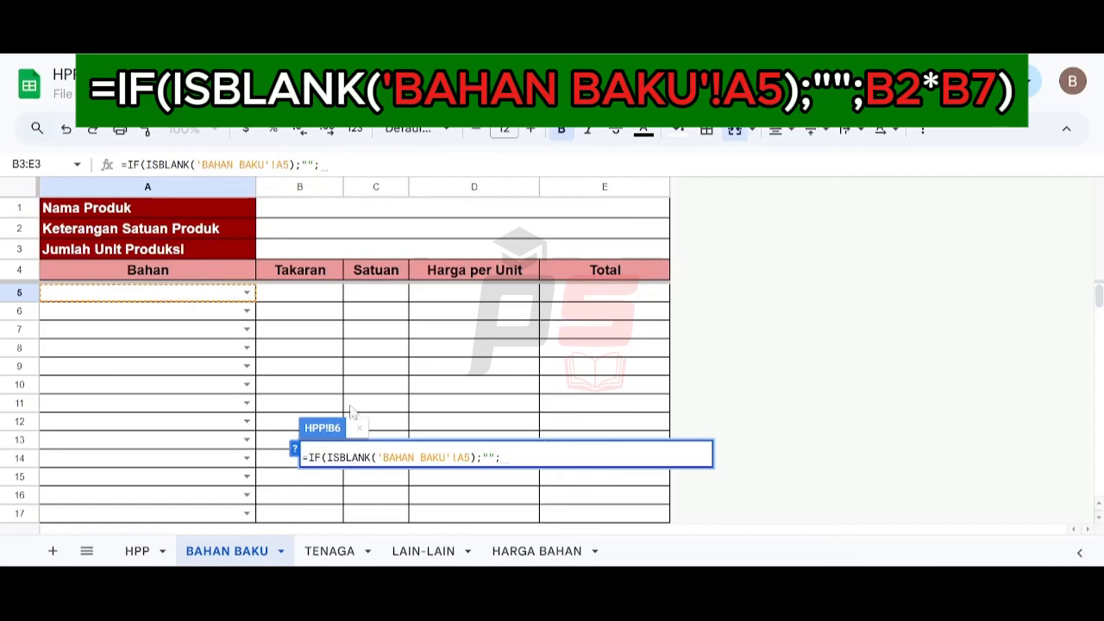
click(137, 551)
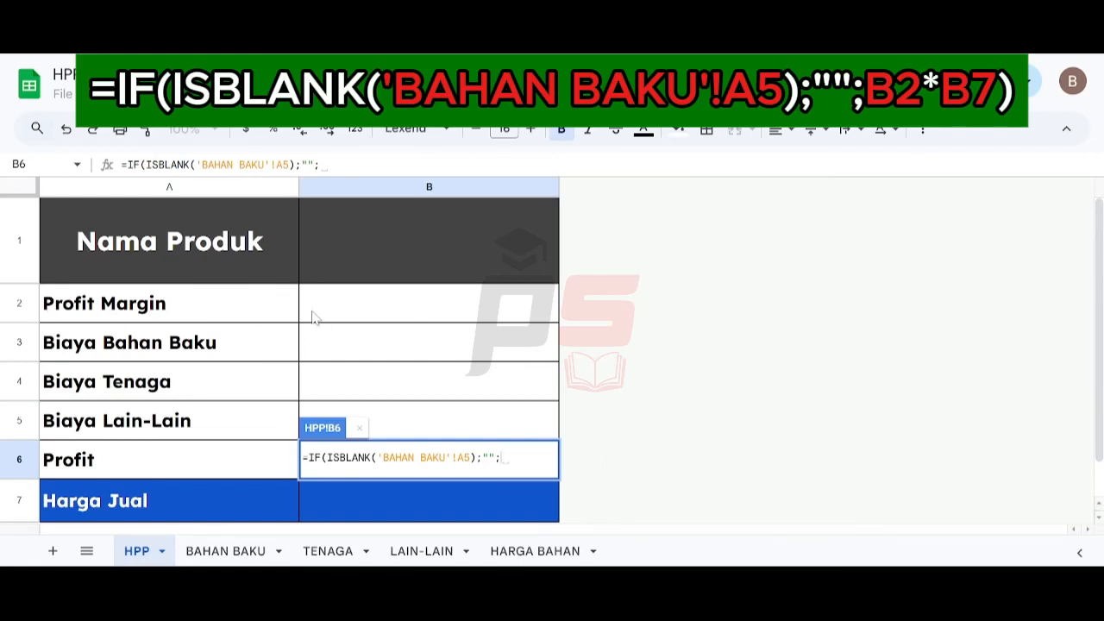
click(376, 314)
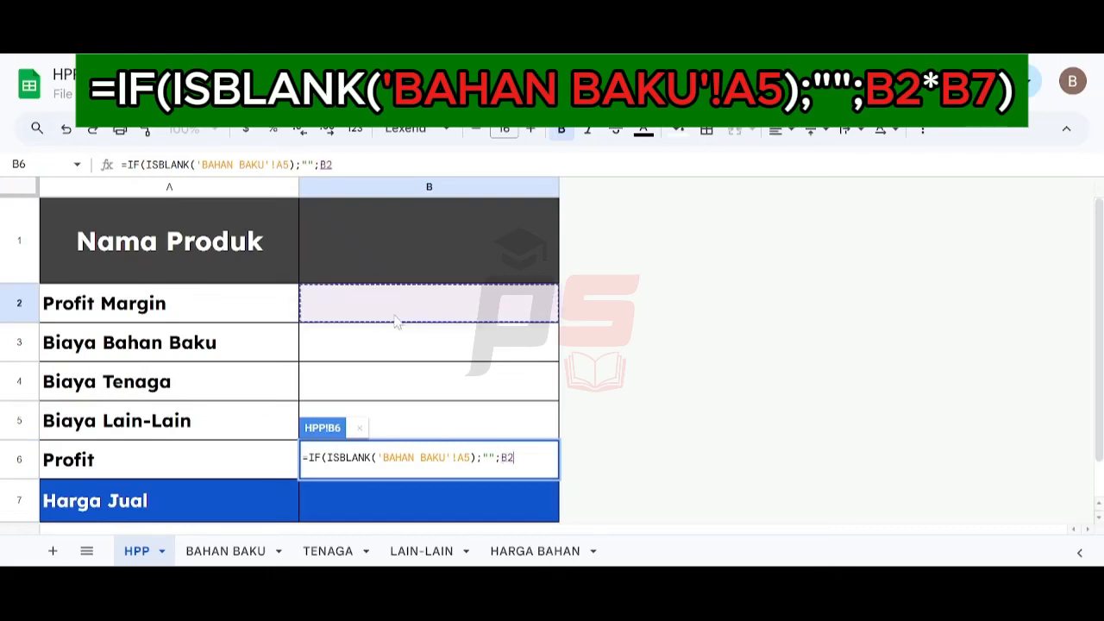
text(*)
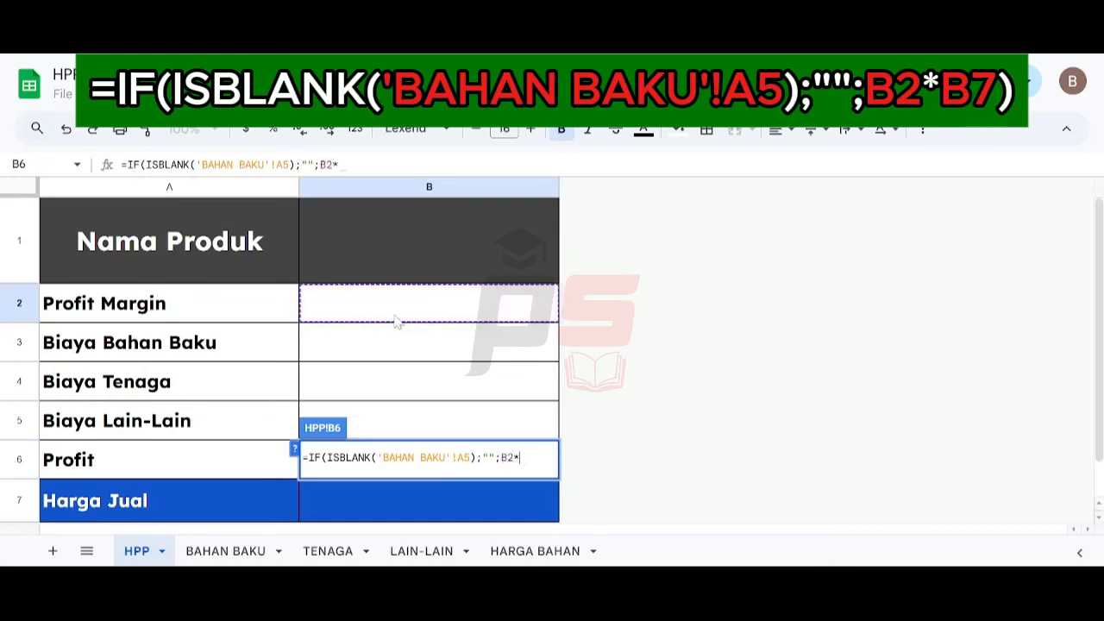
click(366, 516)
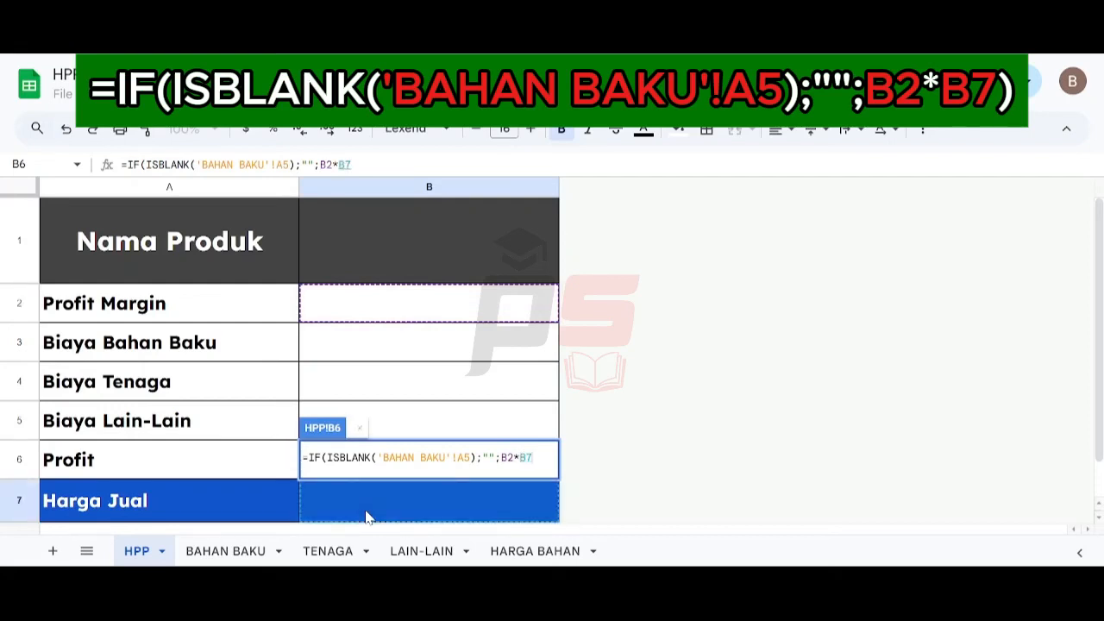
text())
key(Return)
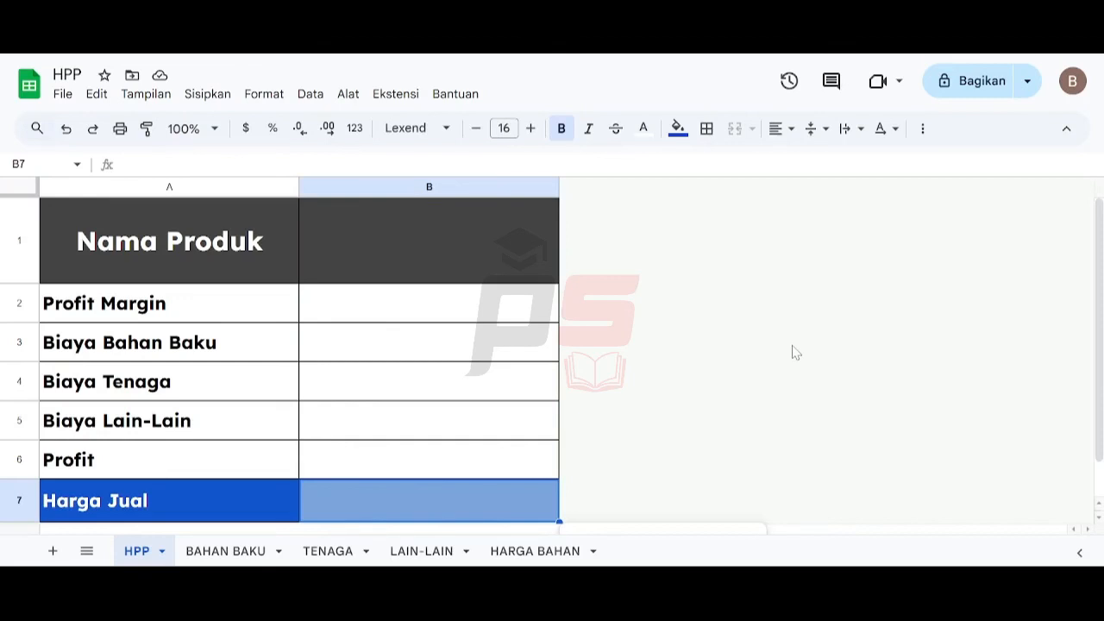
- In the Harga Jual cell, enter the formula =IF(ISBLANK(B3);"";SUM(B3:B6)) to total the cost rows and profit
click(158, 350)
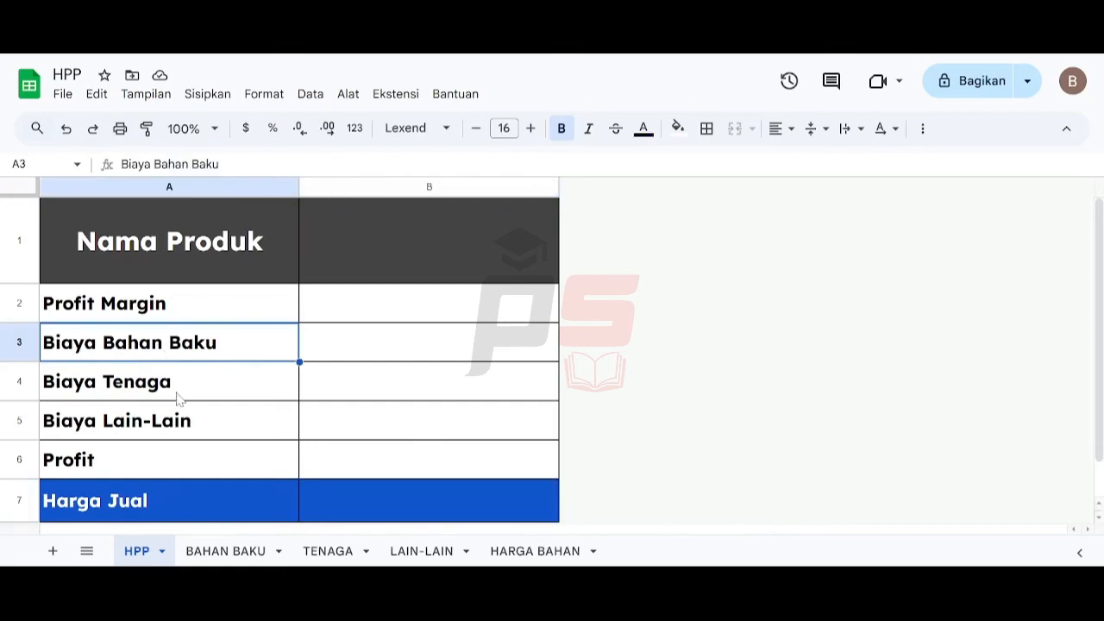
click(177, 395)
click(176, 427)
click(170, 466)
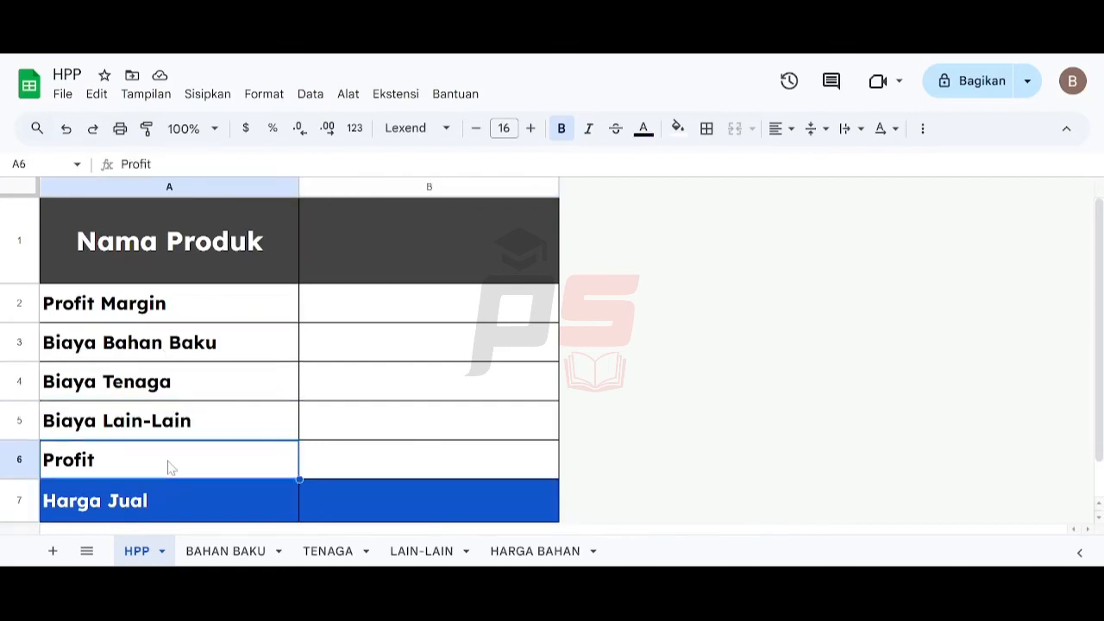
click(322, 487)
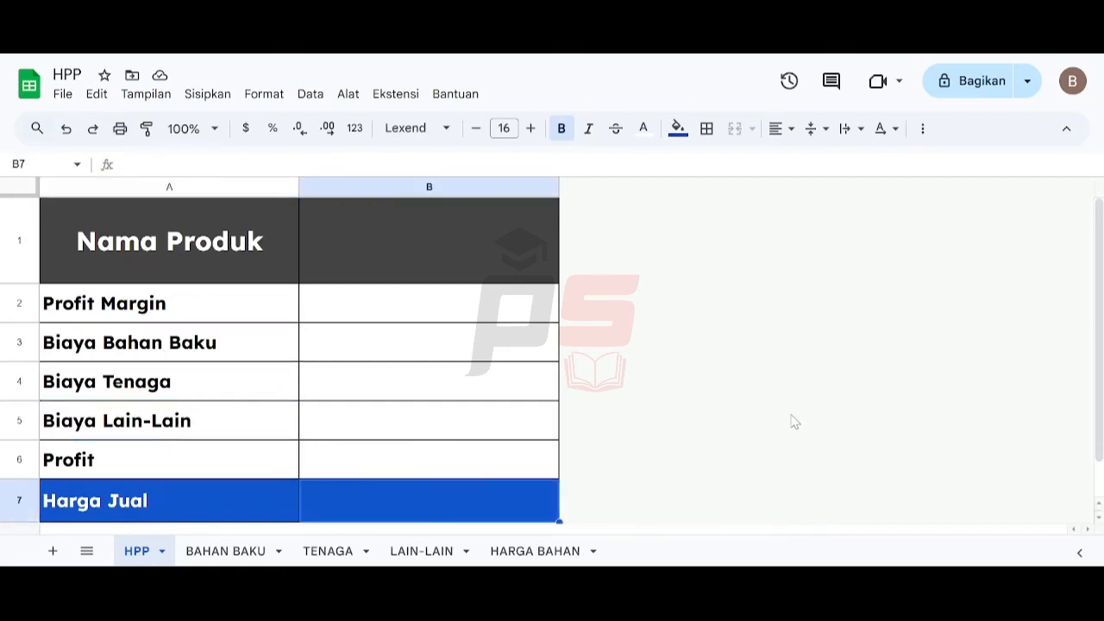
text(=)
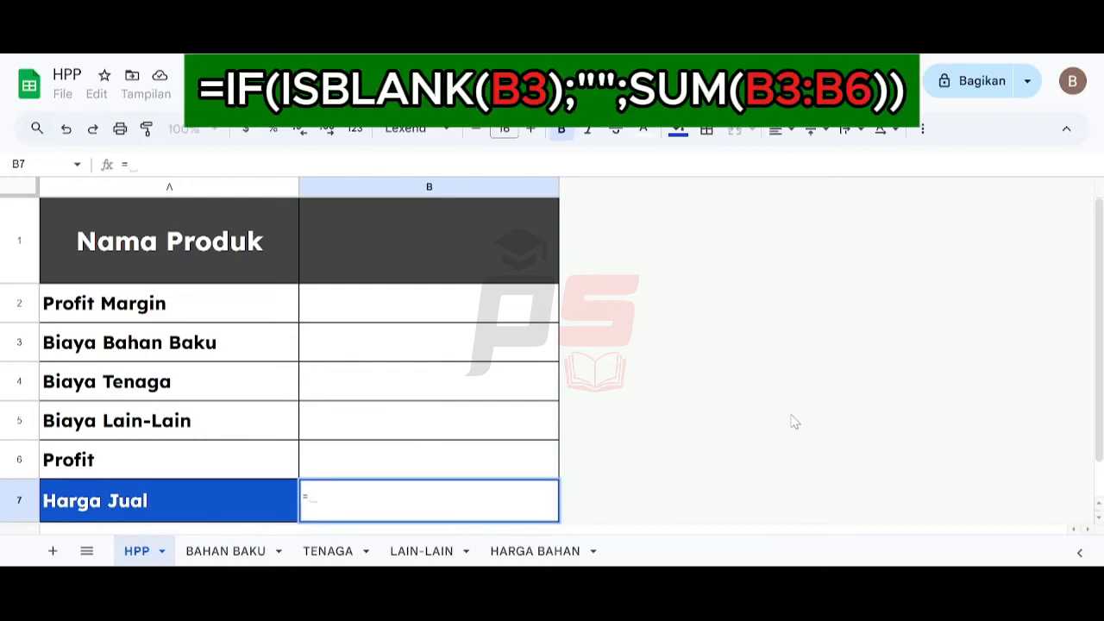
text(IF(I)
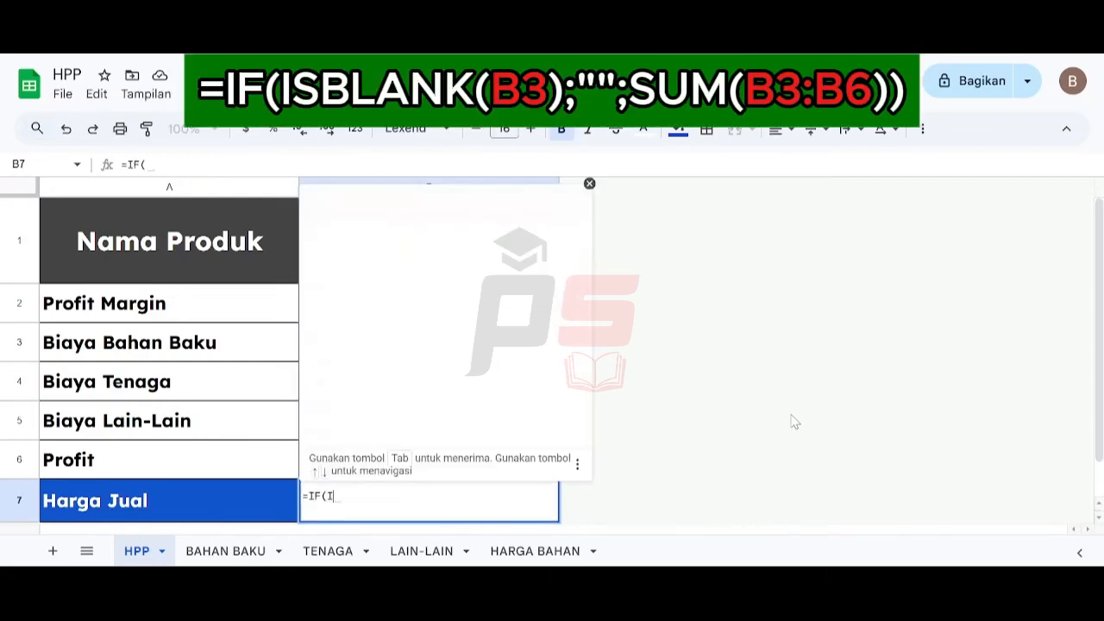
text(SBLANK()
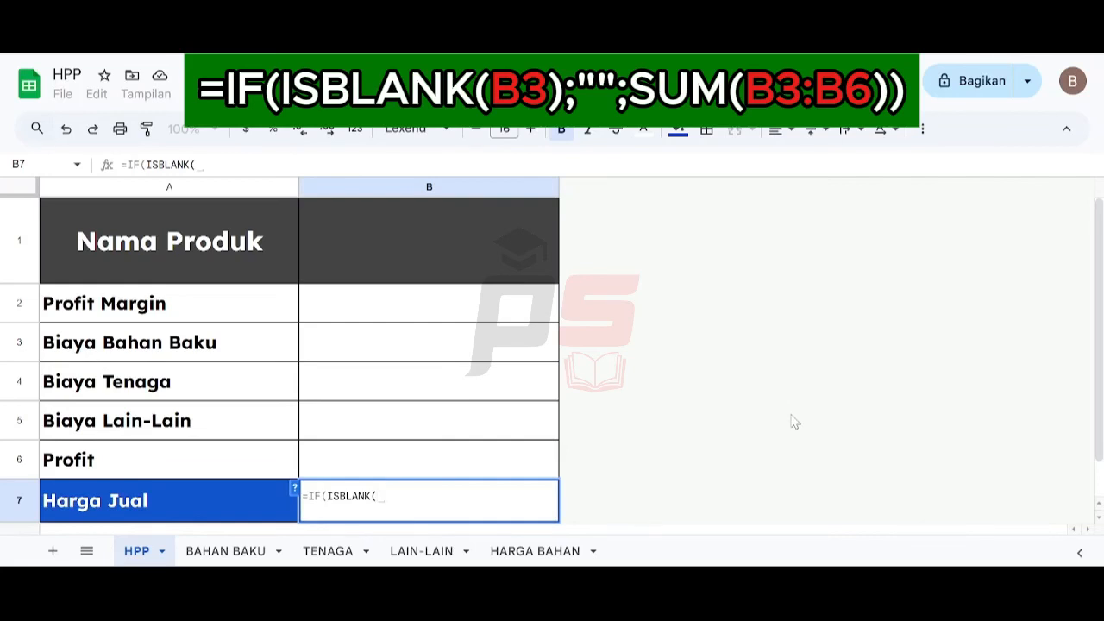
click(378, 349)
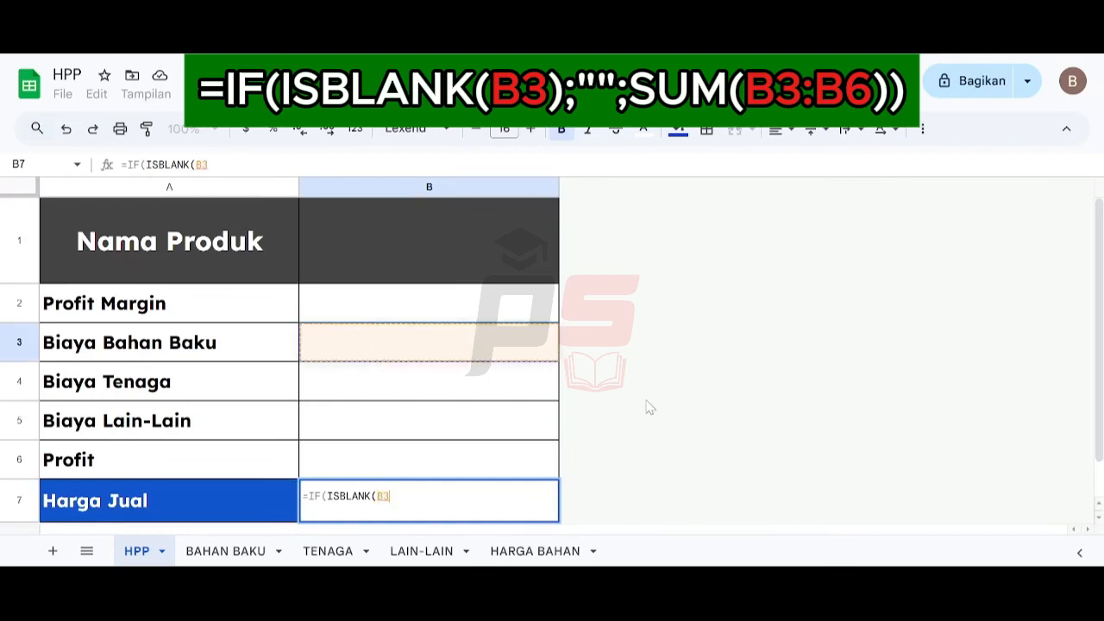
text();)
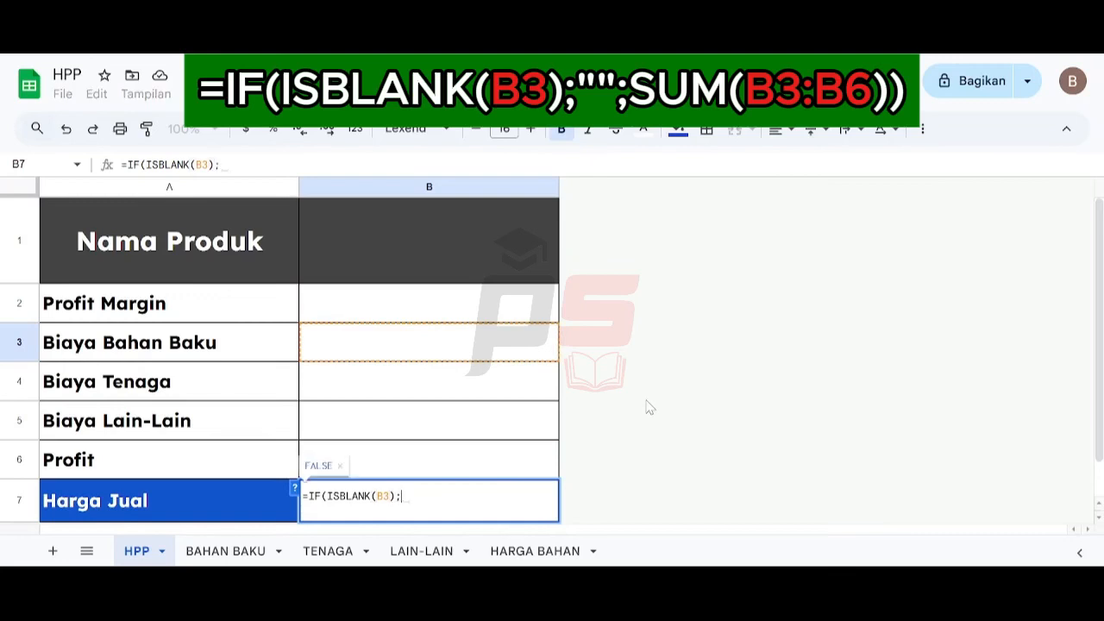
text("";SUM)
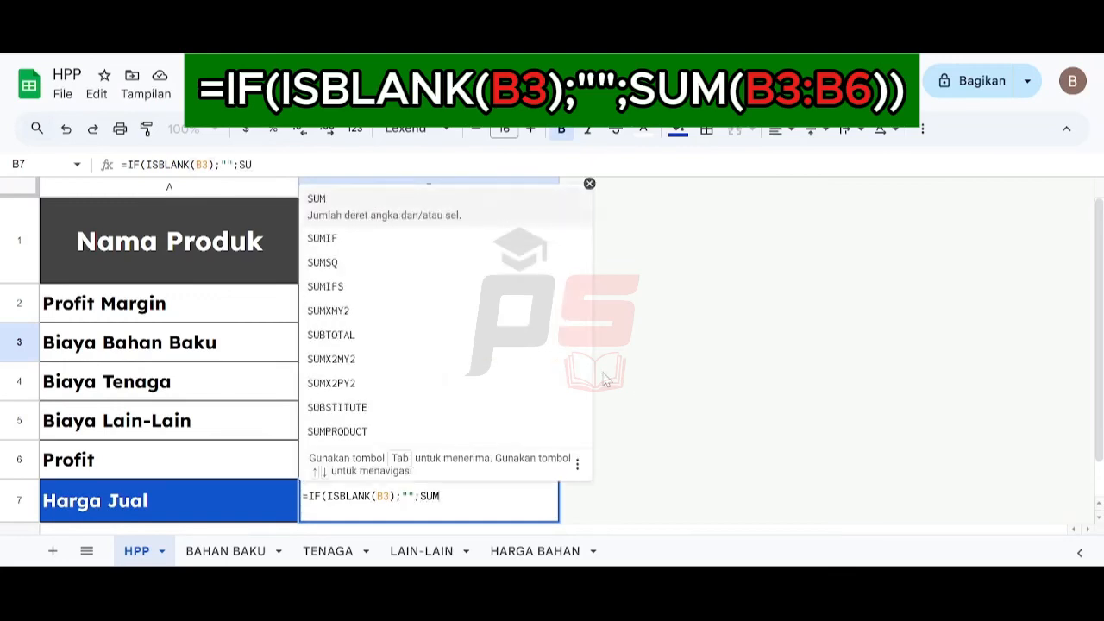
text(()
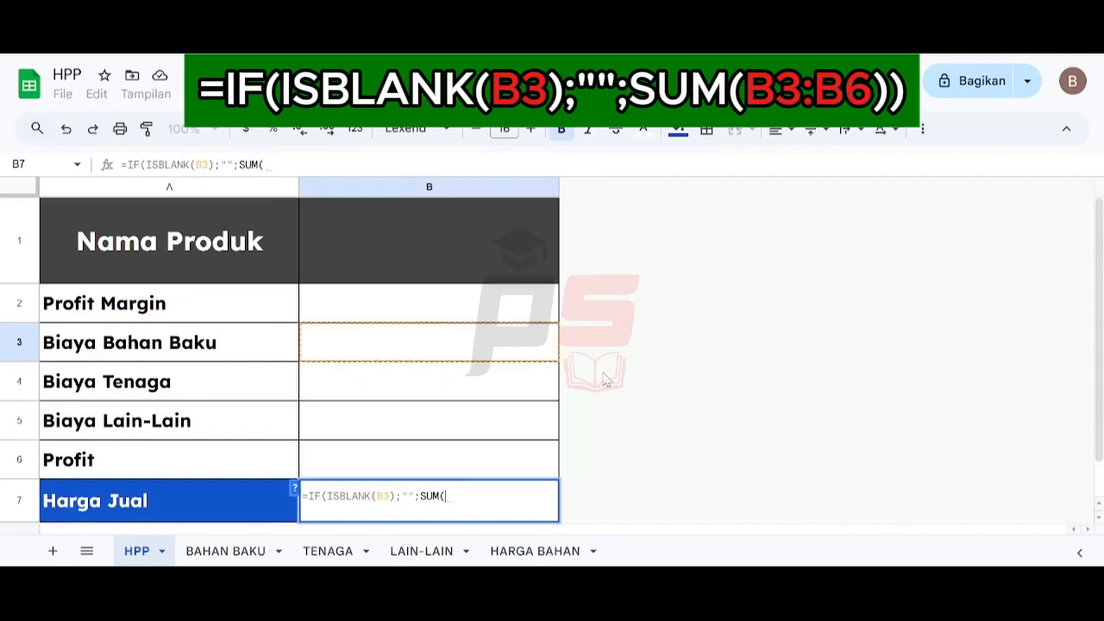
drag(402, 350, 411, 466)
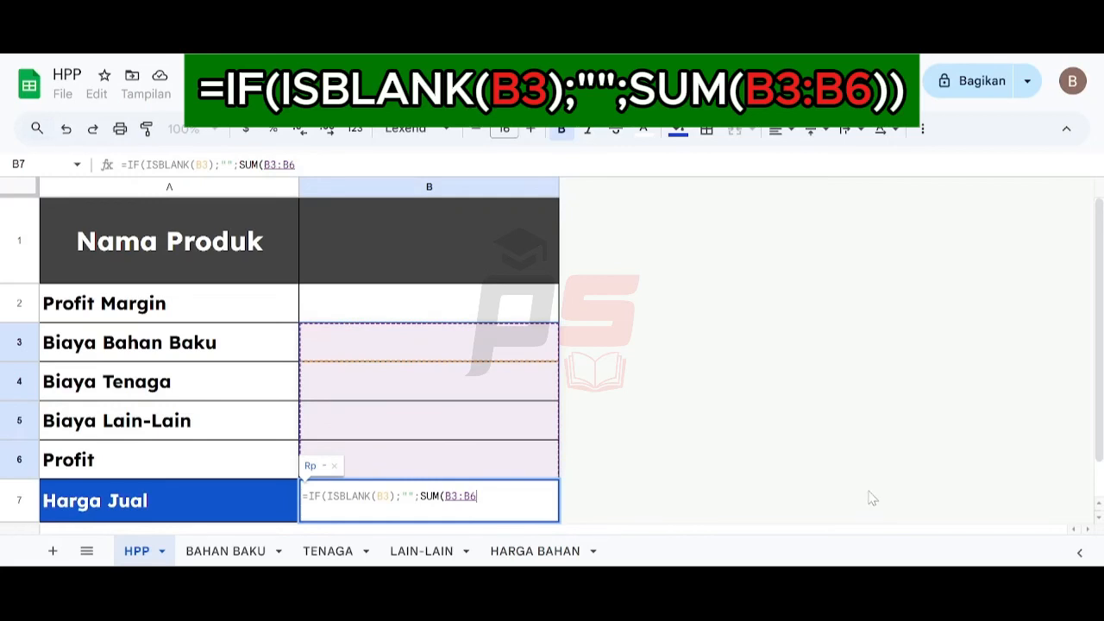
text())
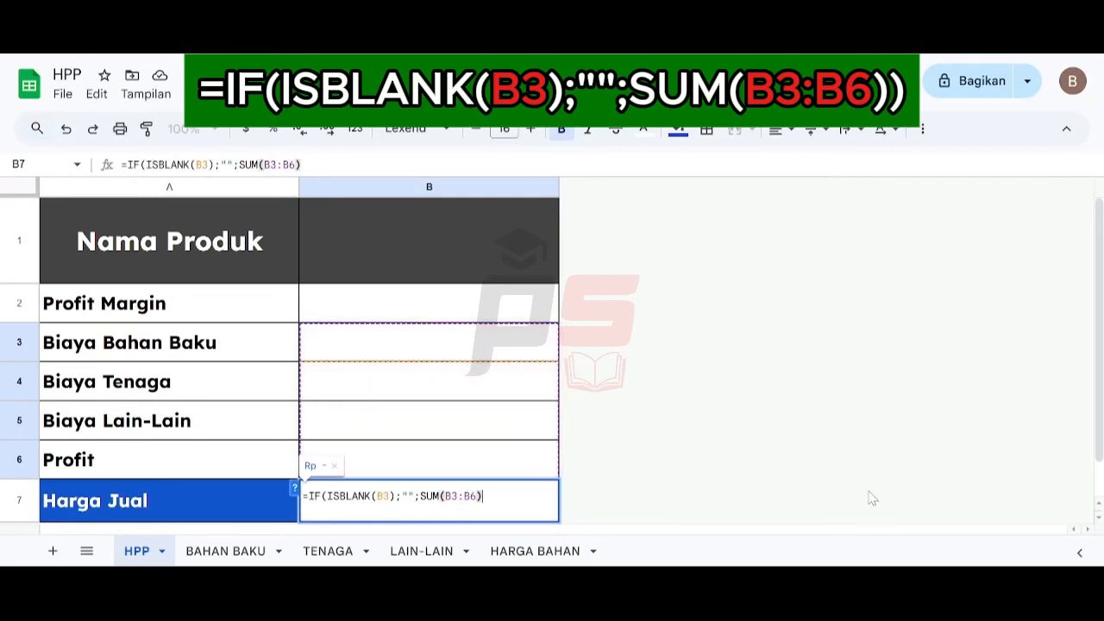
text())
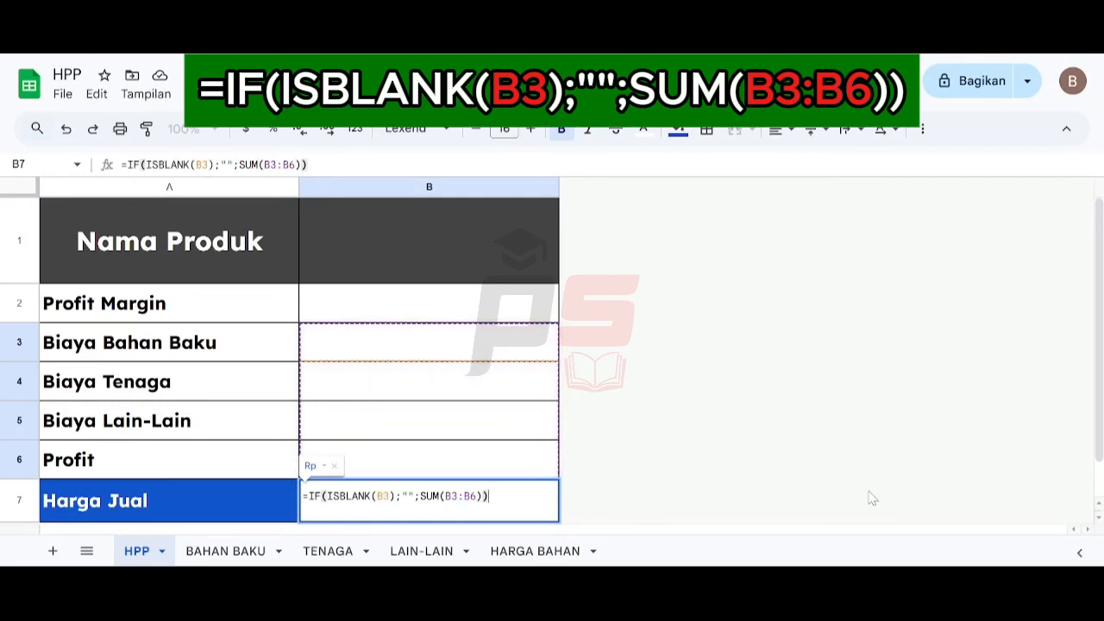
key(Return)
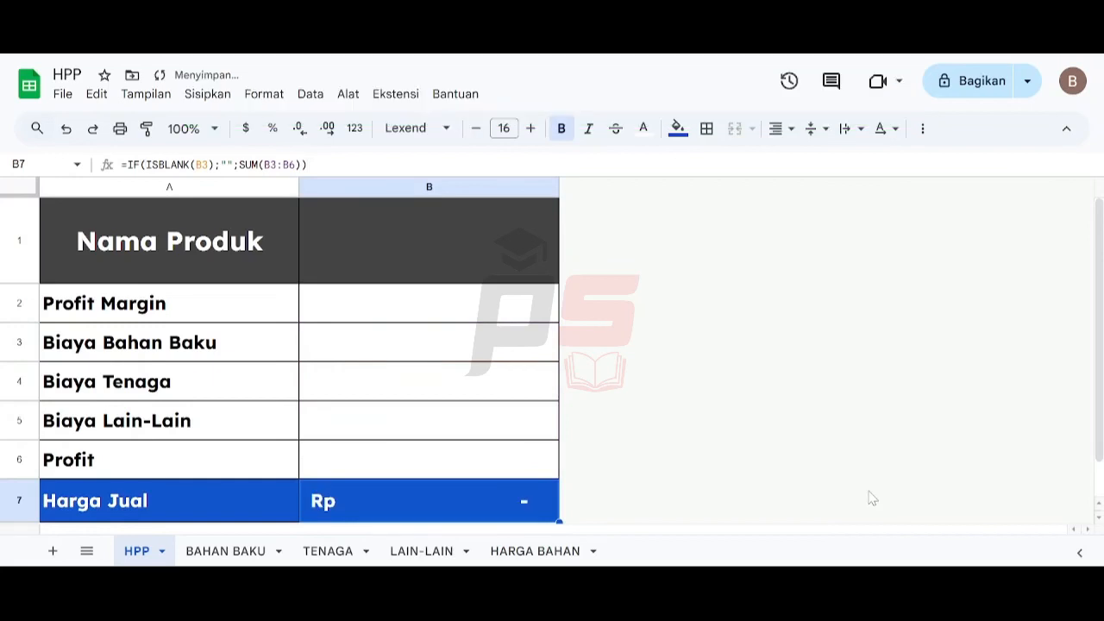
- Enter Roti Tawar as the product name beside Nama Produk
key(Up)
key(Up)
key(Up)
key(Up)
key(Up)
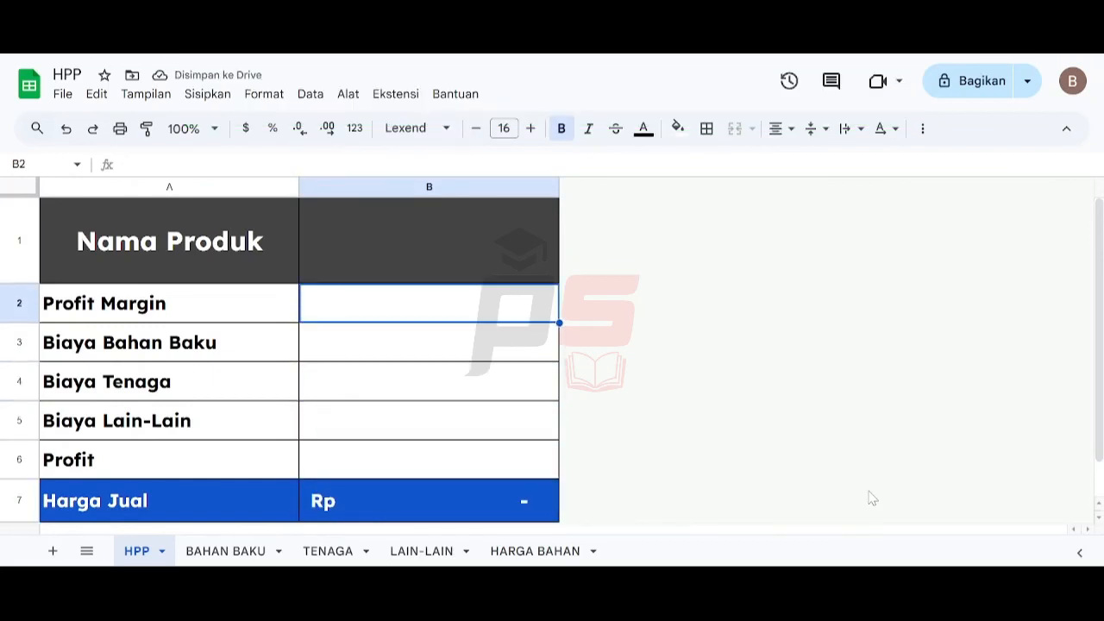
key(Up)
key(Left)
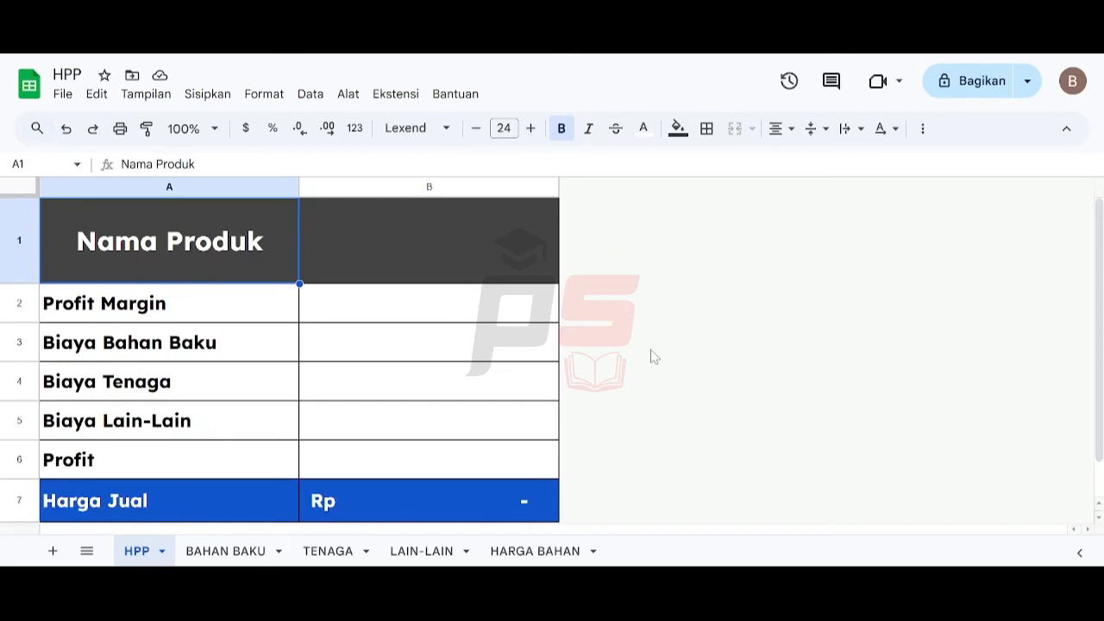
click(345, 276)
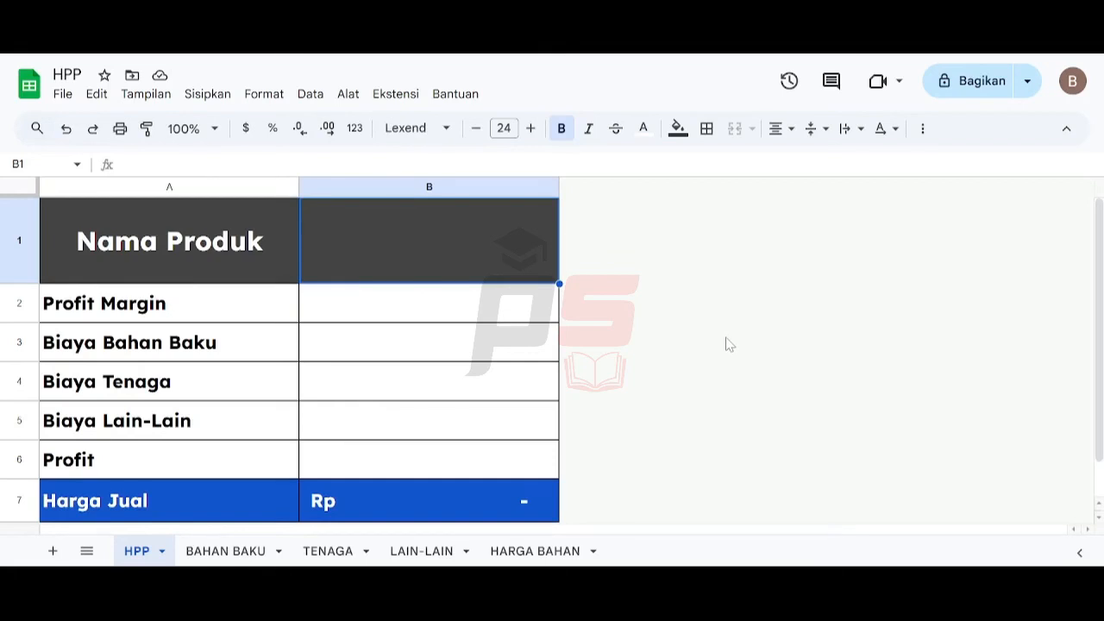
text(Rat)
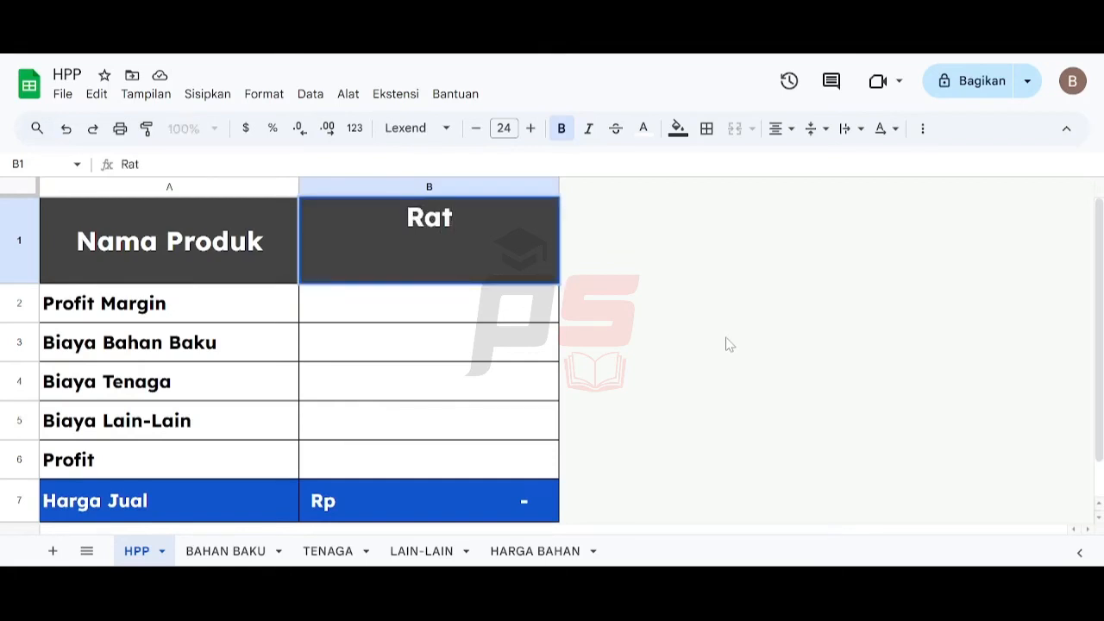
key(BackSpace)
key(BackSpace)
key(BackSpace)
text(Ro)
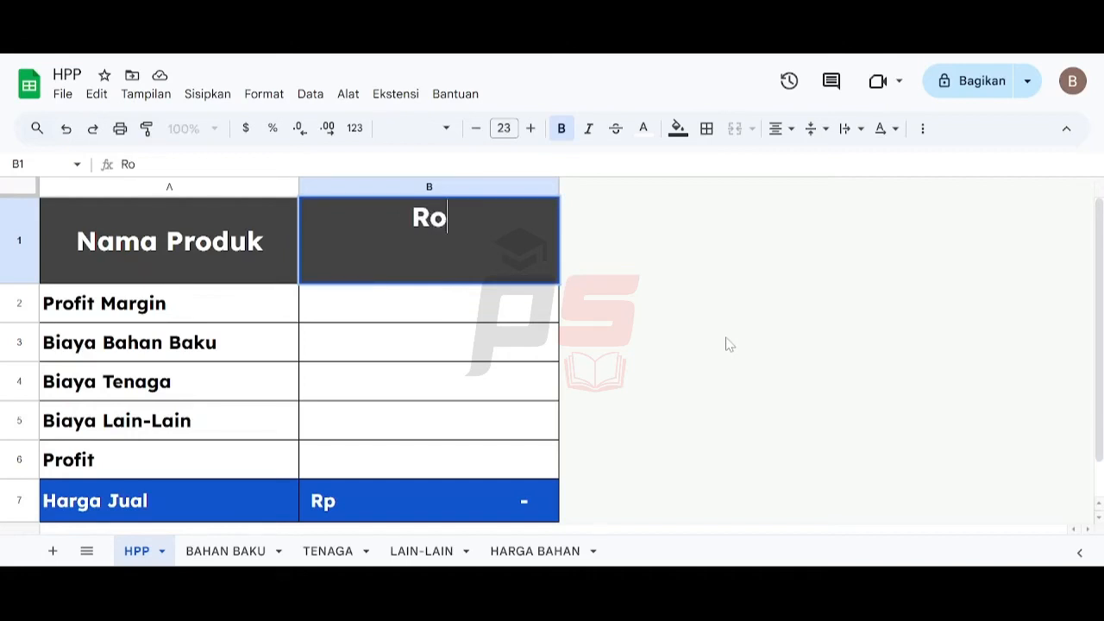
text(ti Tawar)
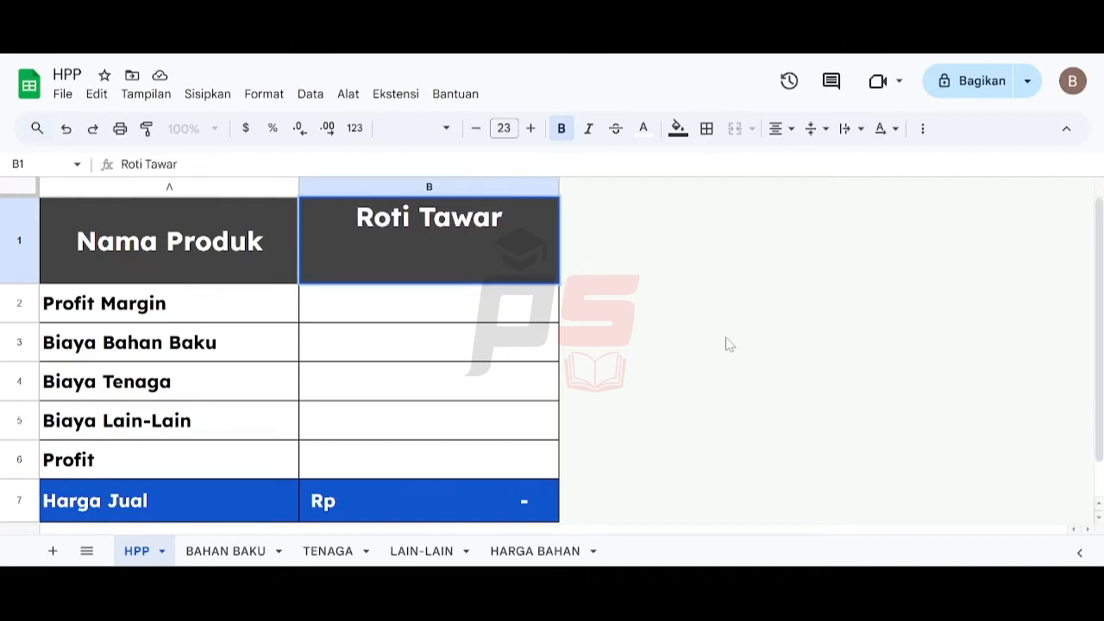
key(Return)
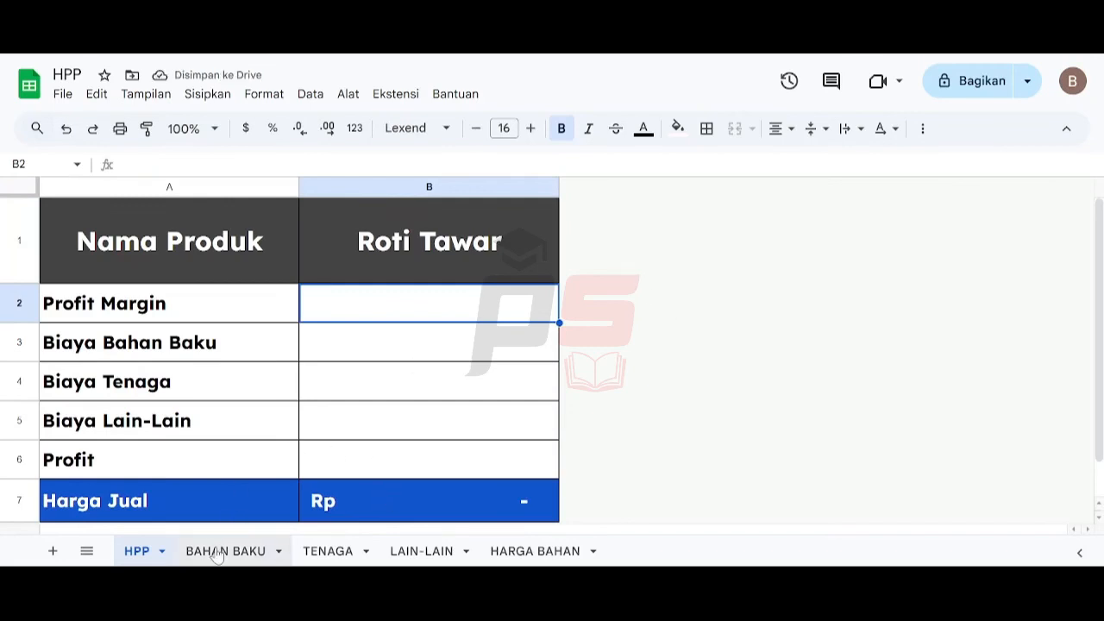
- In the BAHAN BAKU sheet, enter Roti Tawar as the product name beside Nama Produk
click(514, 550)
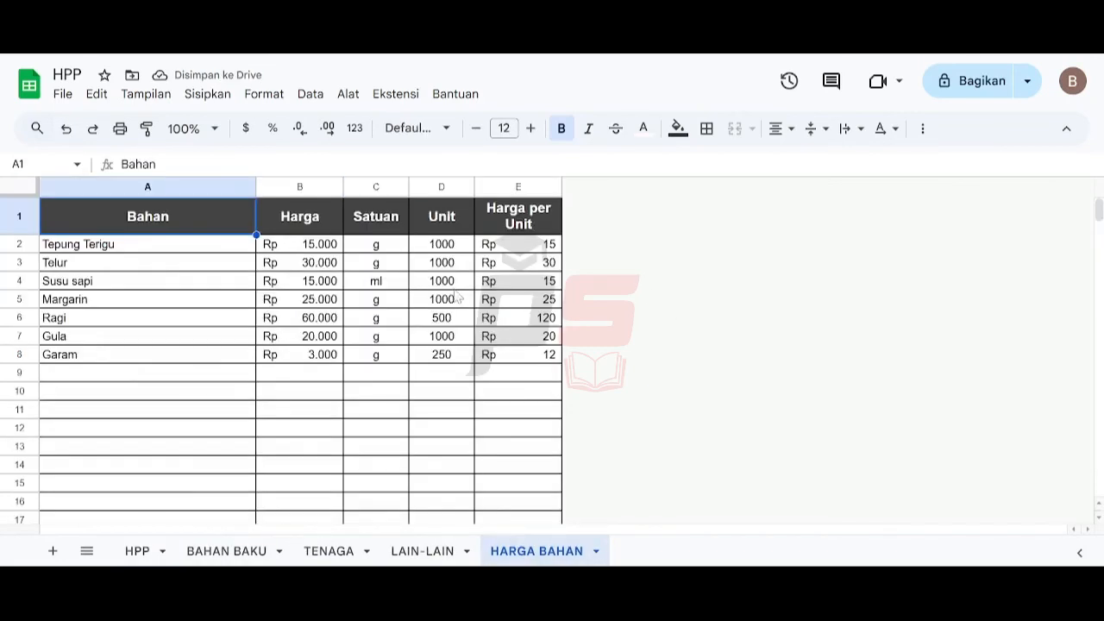
click(226, 552)
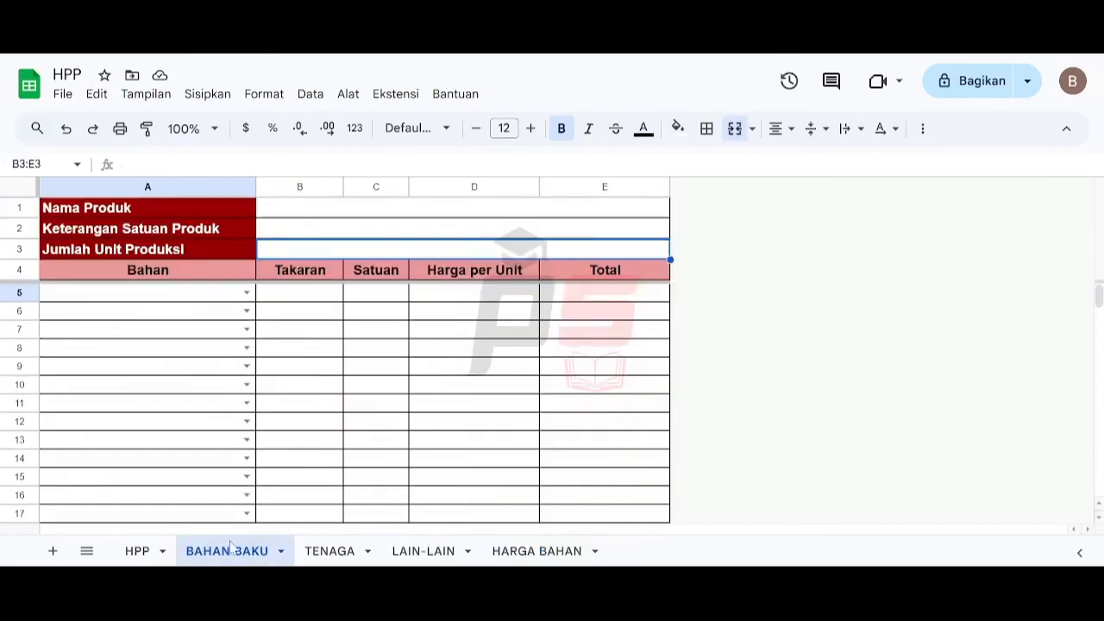
click(304, 208)
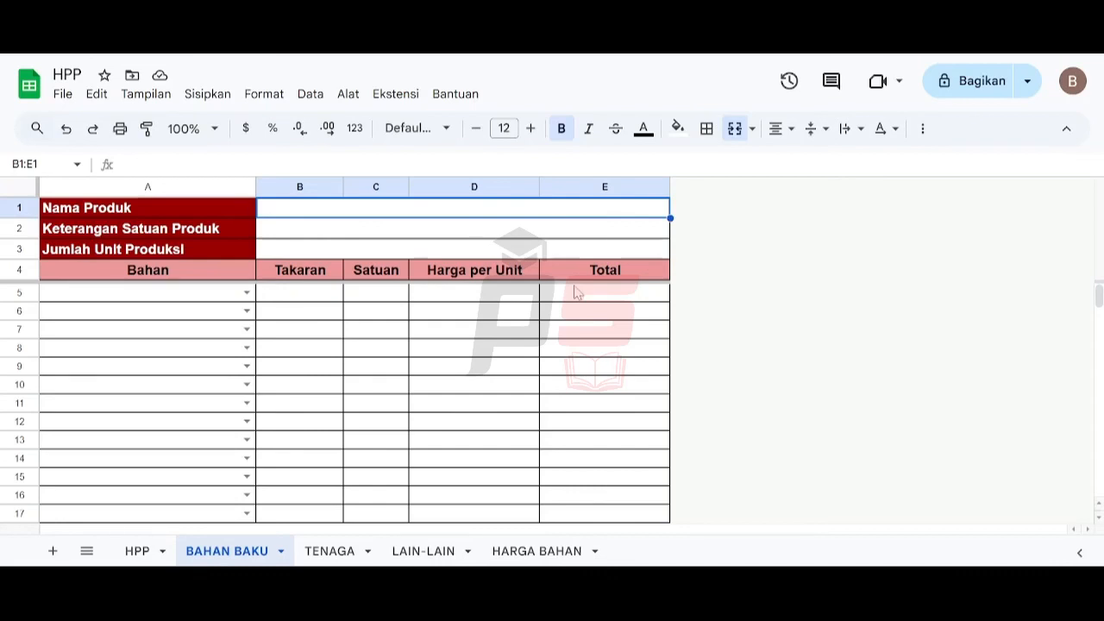
text(Roti)
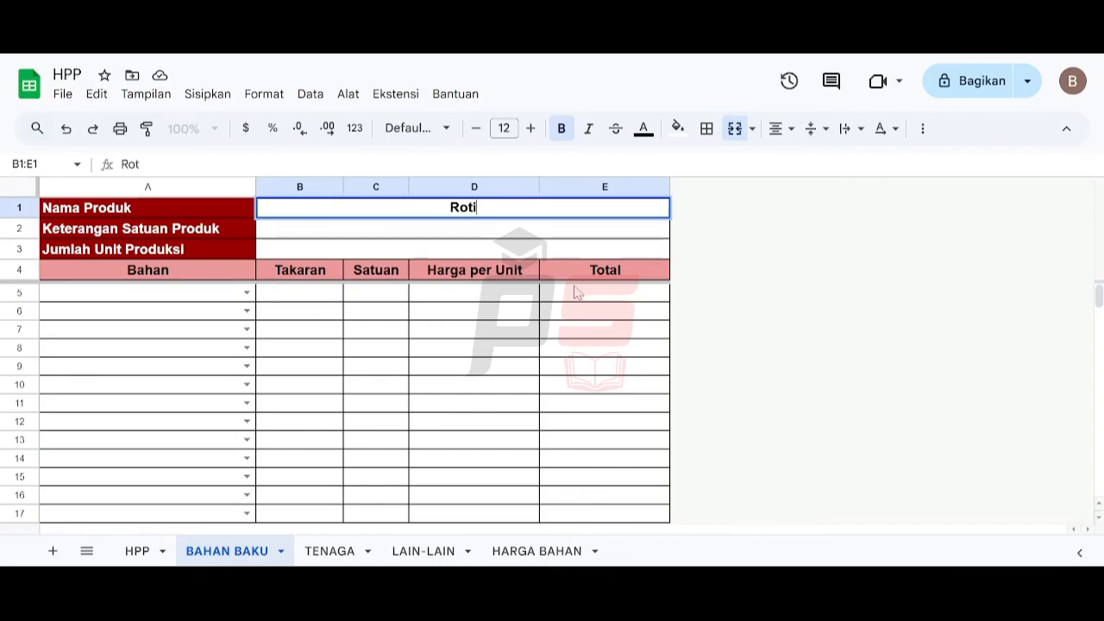
text( Tawar)
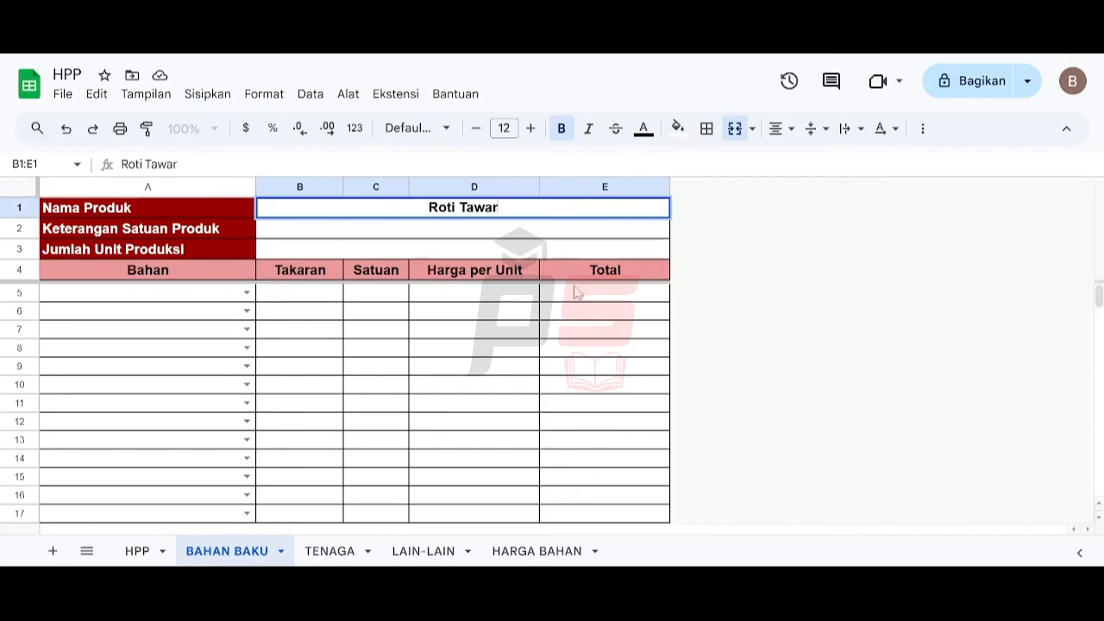
key(Return)
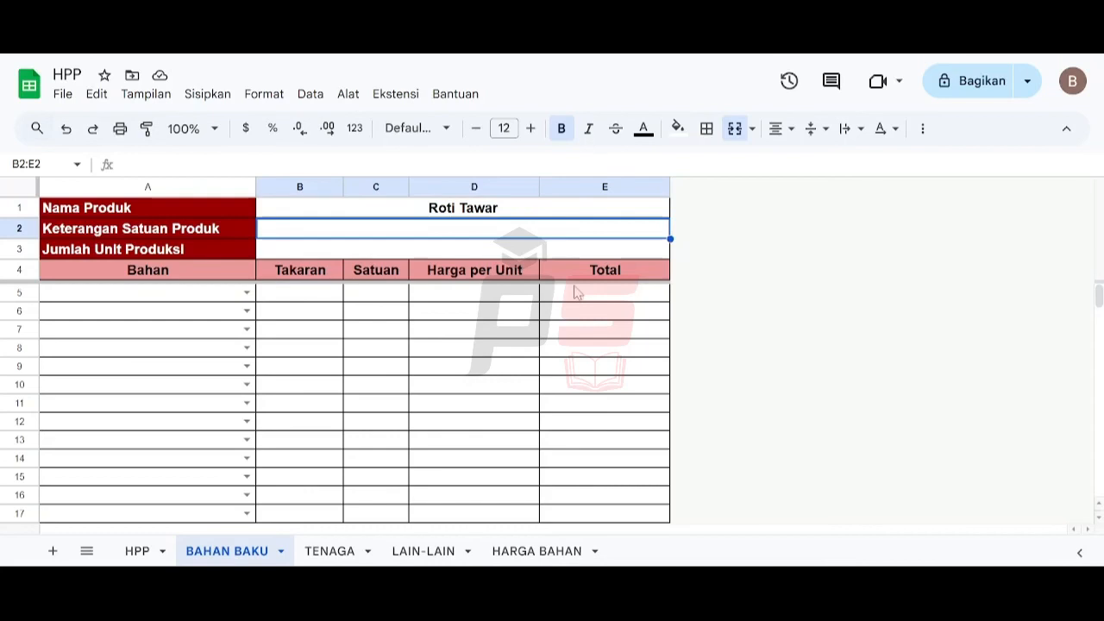
- Enter 450 g / bungkus as the product unit description and 100 as the Jumlah Unit Produksi
text(450 g)
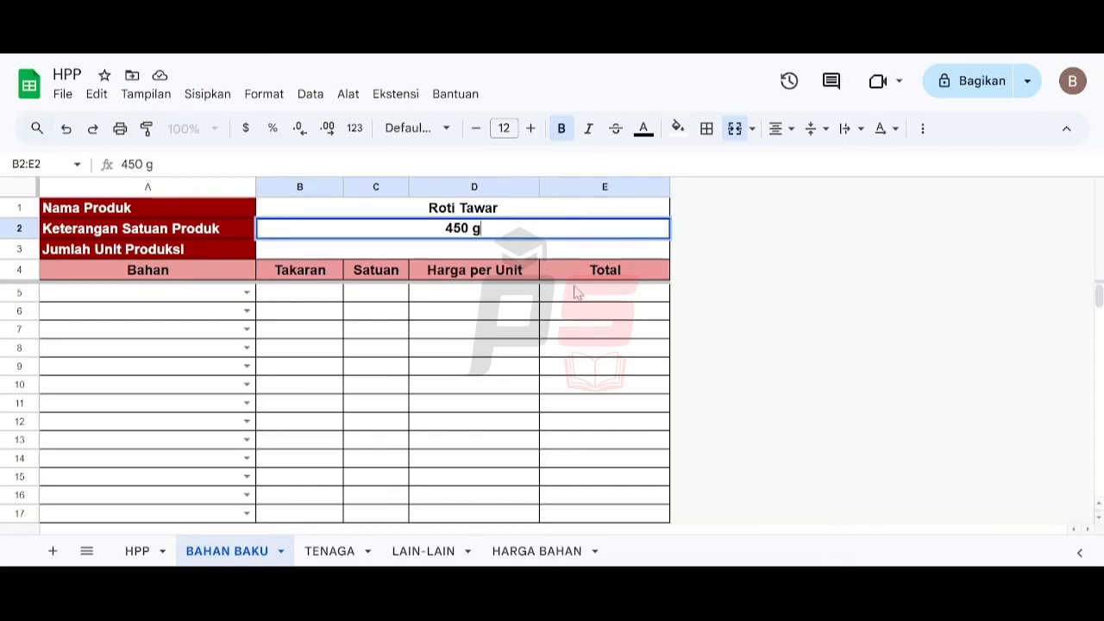
text( / bungkus)
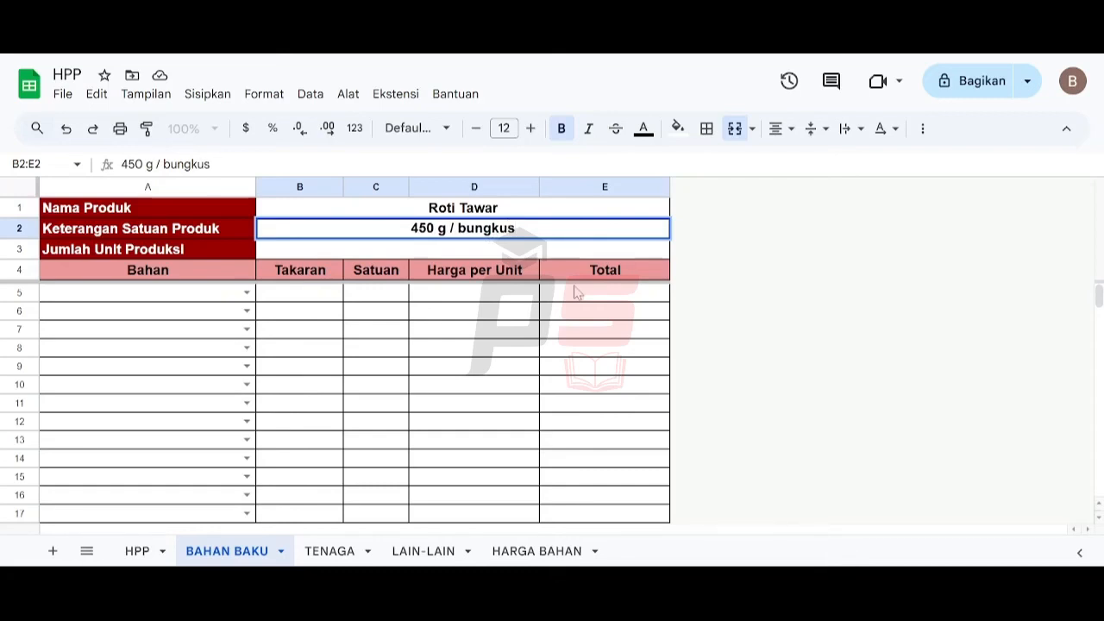
key(Return)
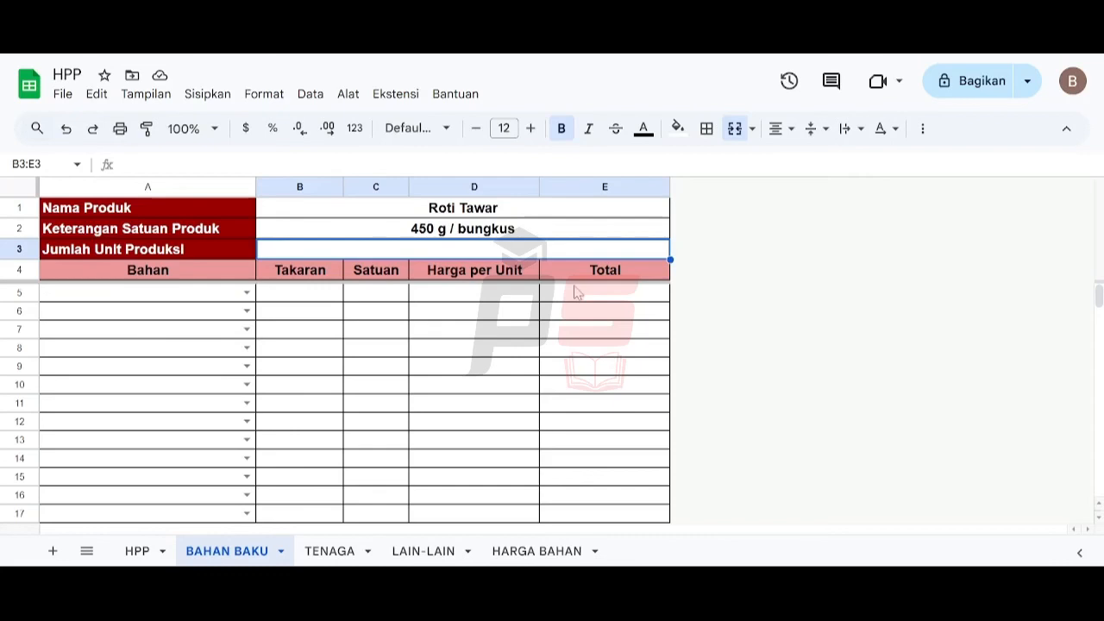
text(100)
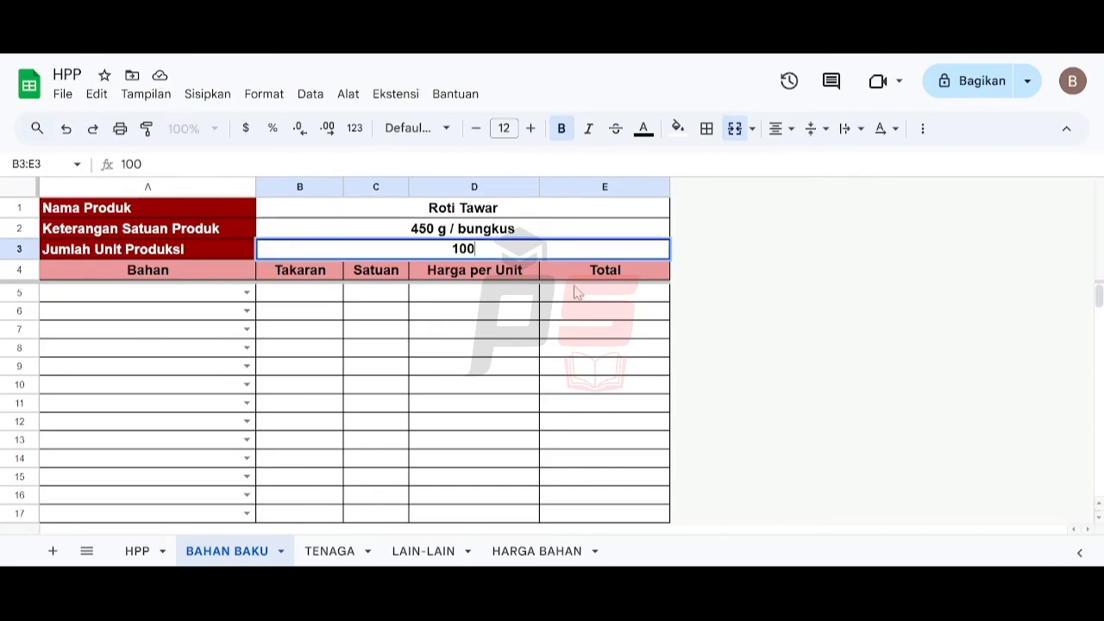
key(Return)
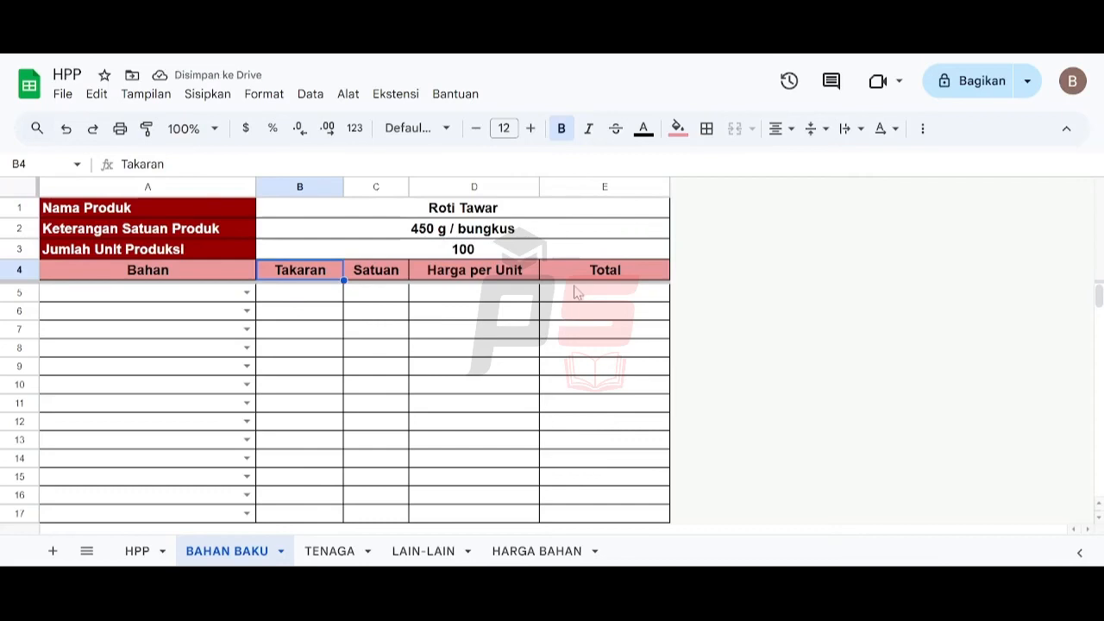
key(Up)
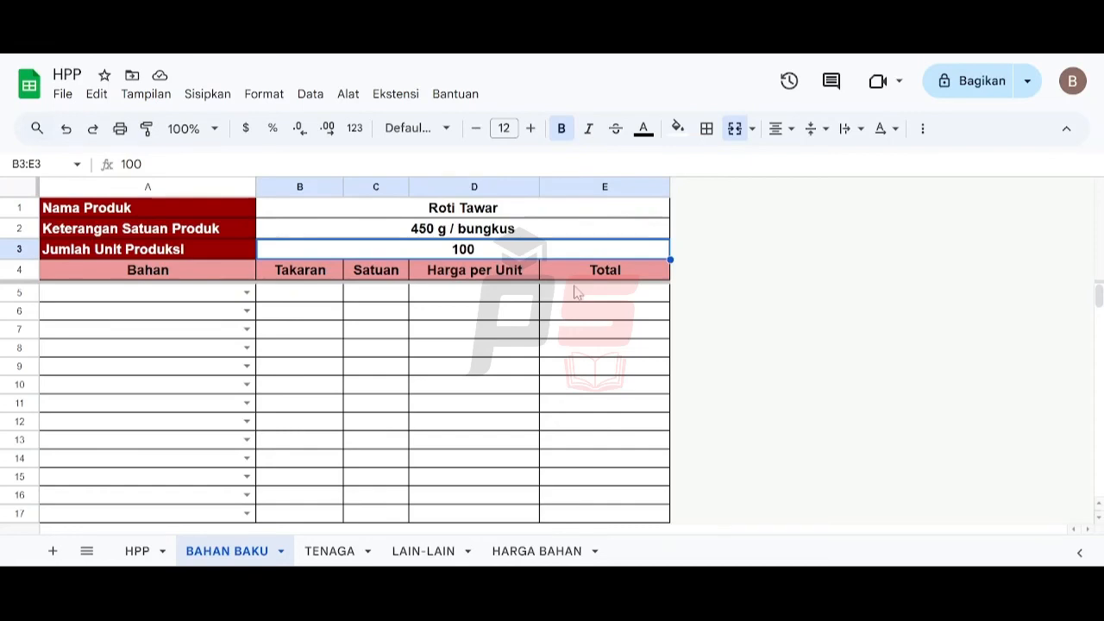
key(Down)
key(Left)
key(Down)
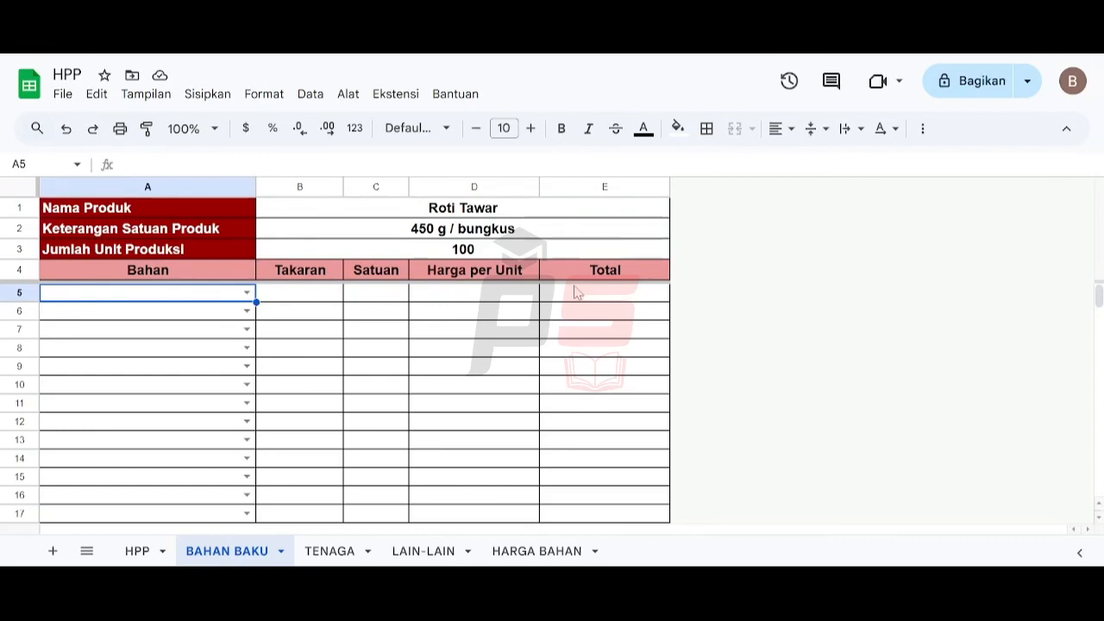
key(Up)
key(Right)
key(Up)
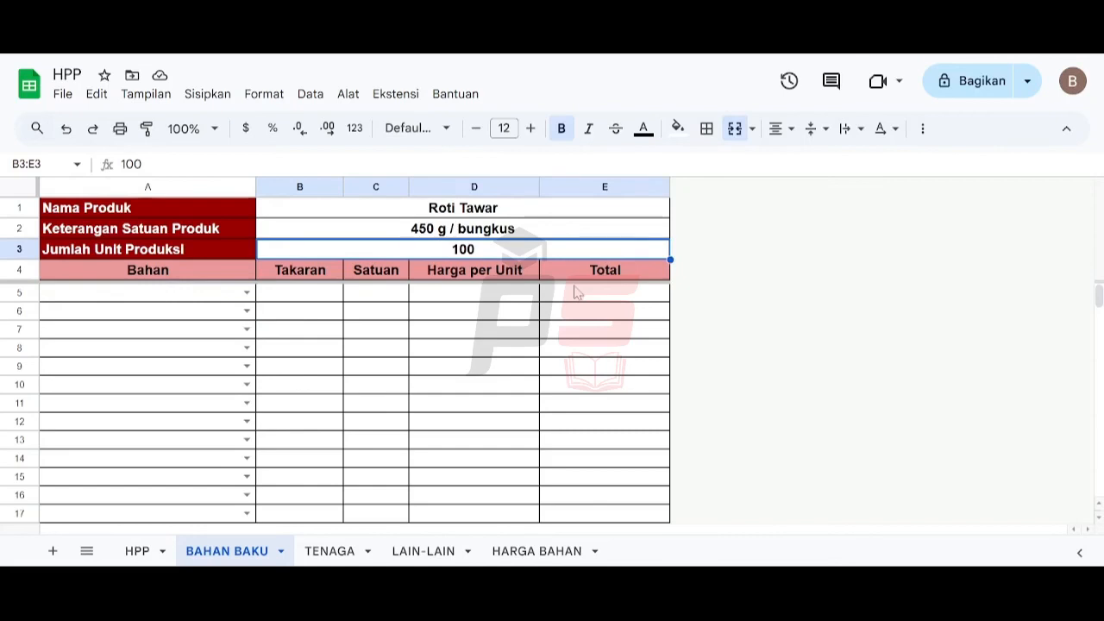
key(Down)
key(Left)
key(Down)
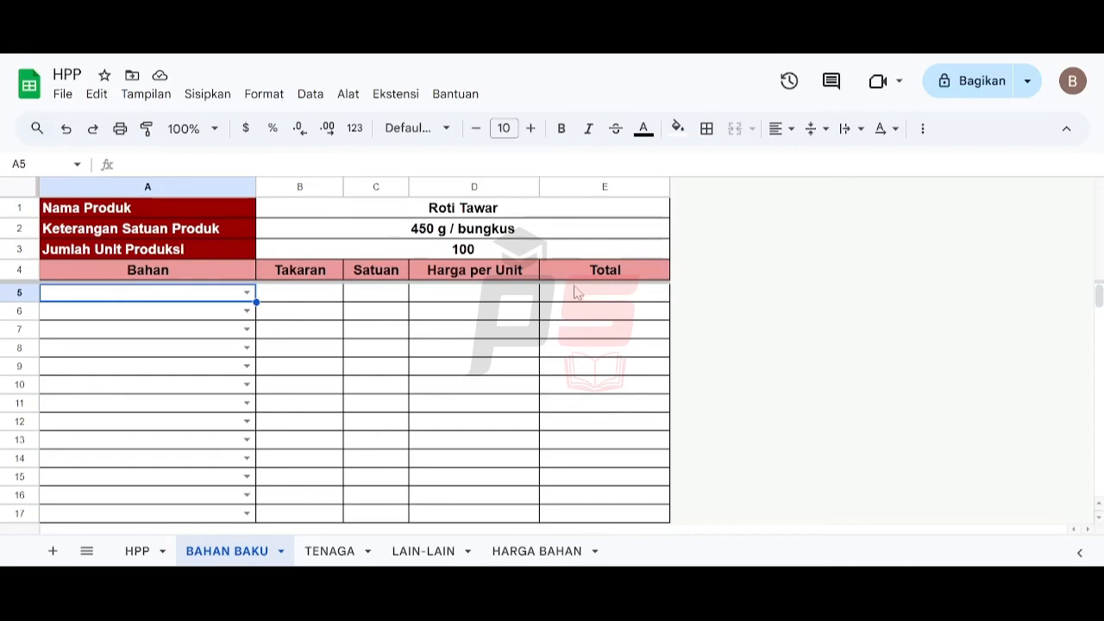
- Pick Tepung Terigu as the first ingredient and set its Takaran to 15000
text(te)
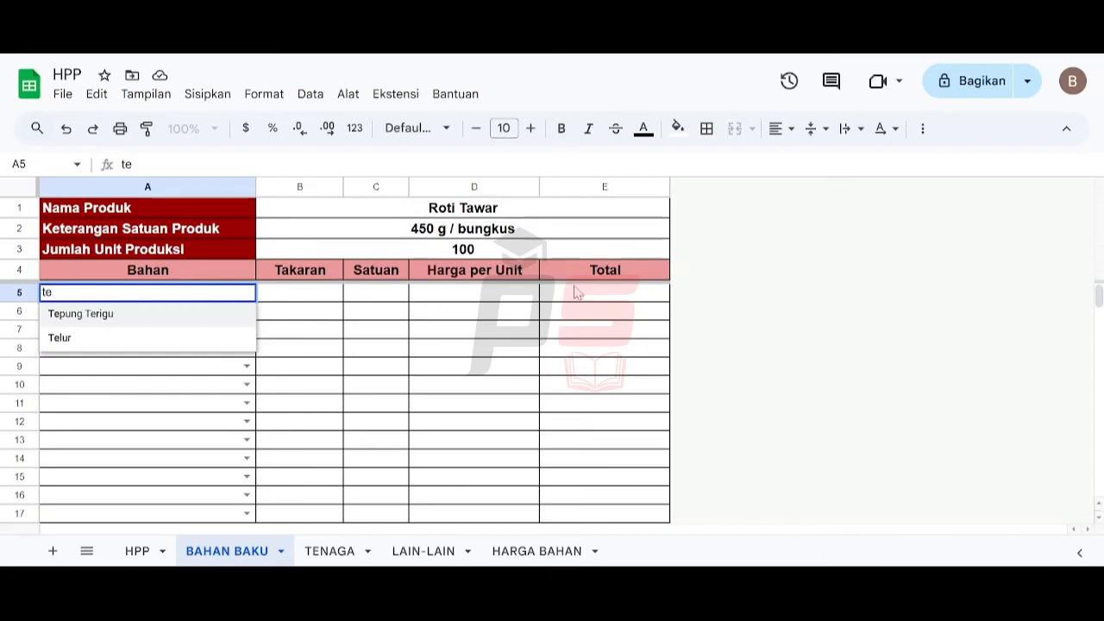
text(p)
key(Return)
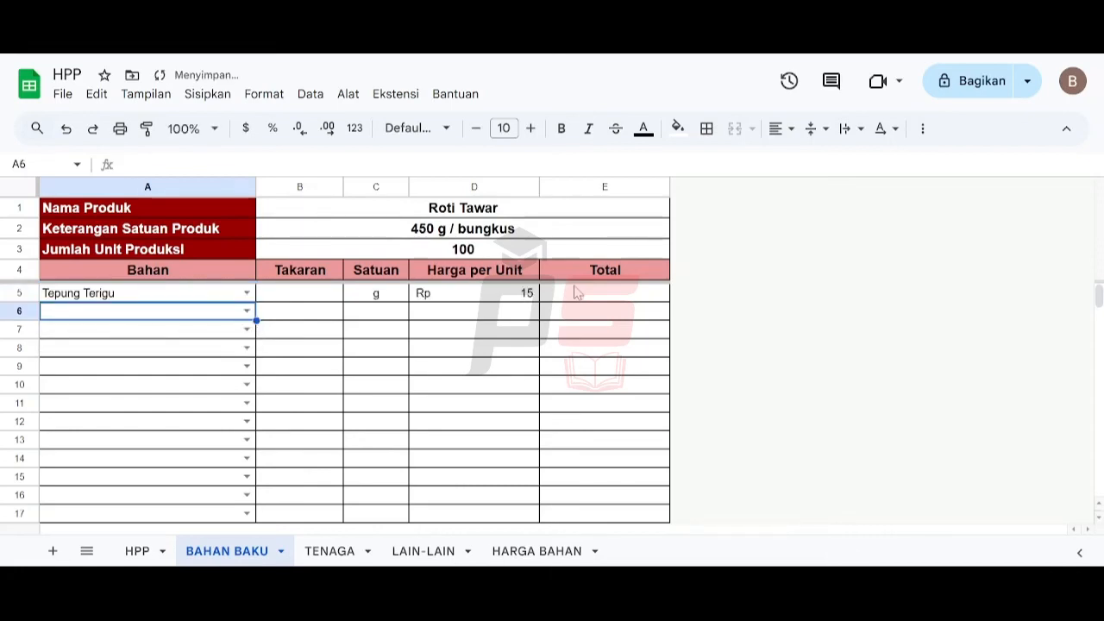
click(315, 296)
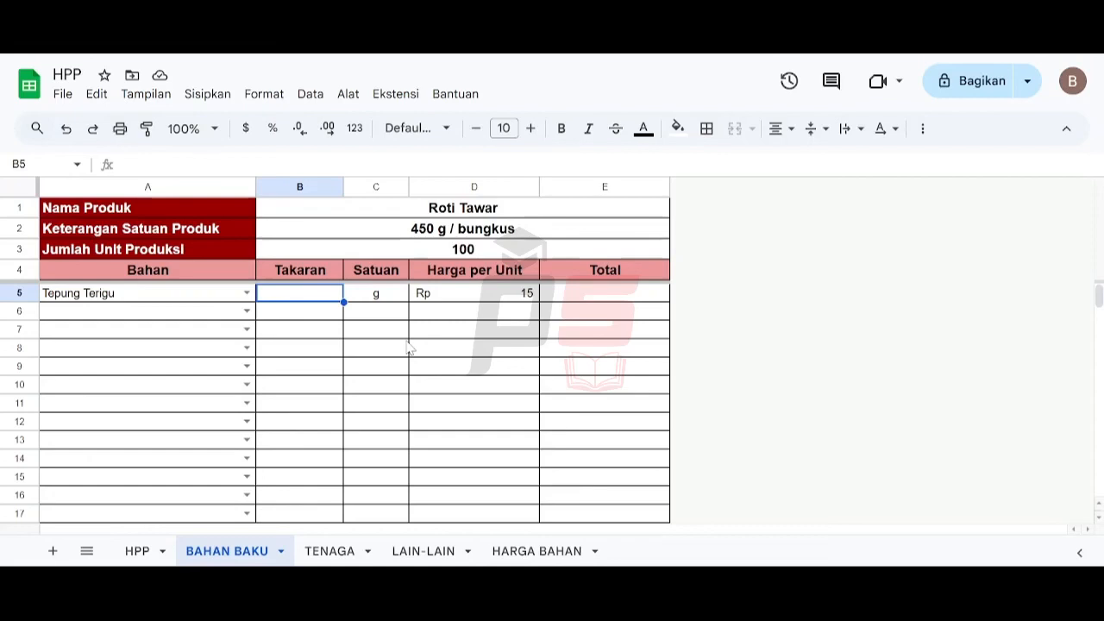
text(15000)
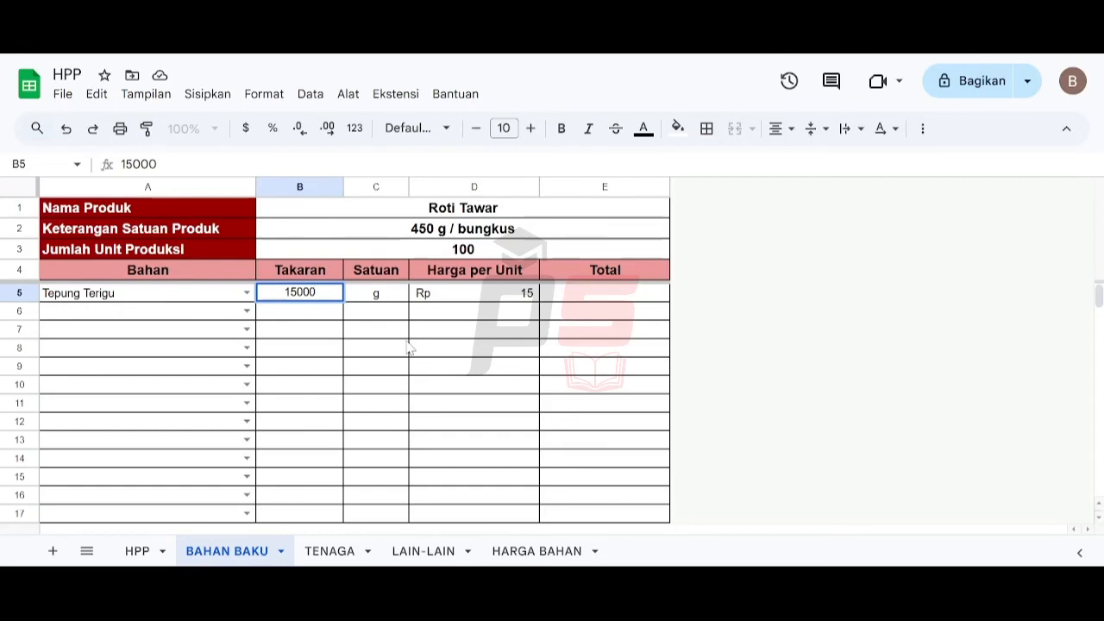
key(Return)
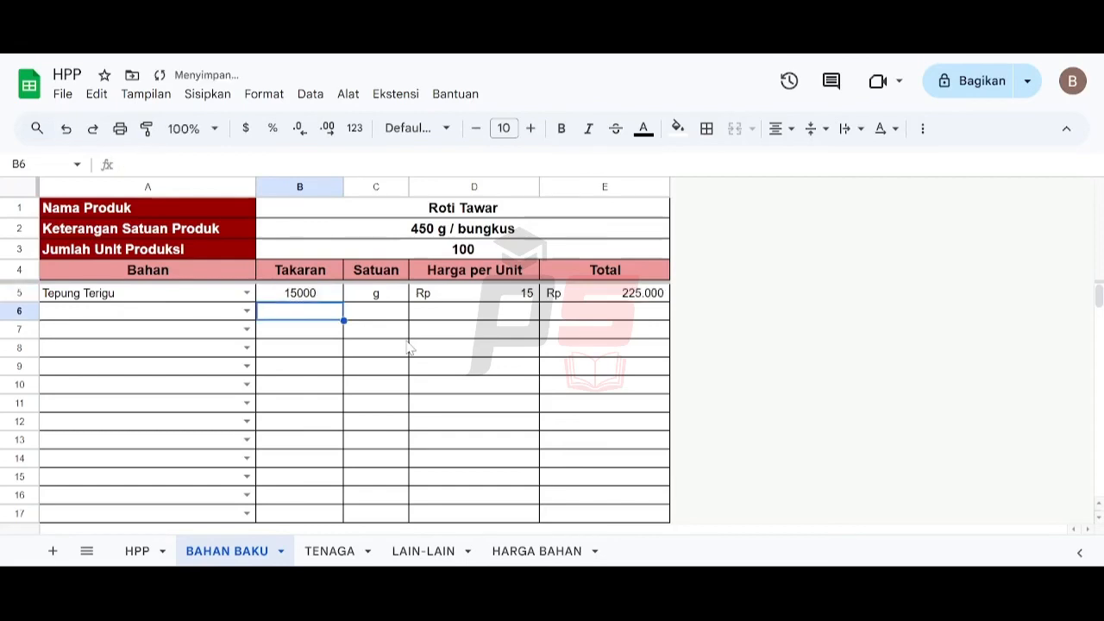
- Add Telur as the second ingredient with a Takaran of 3000
key(Left)
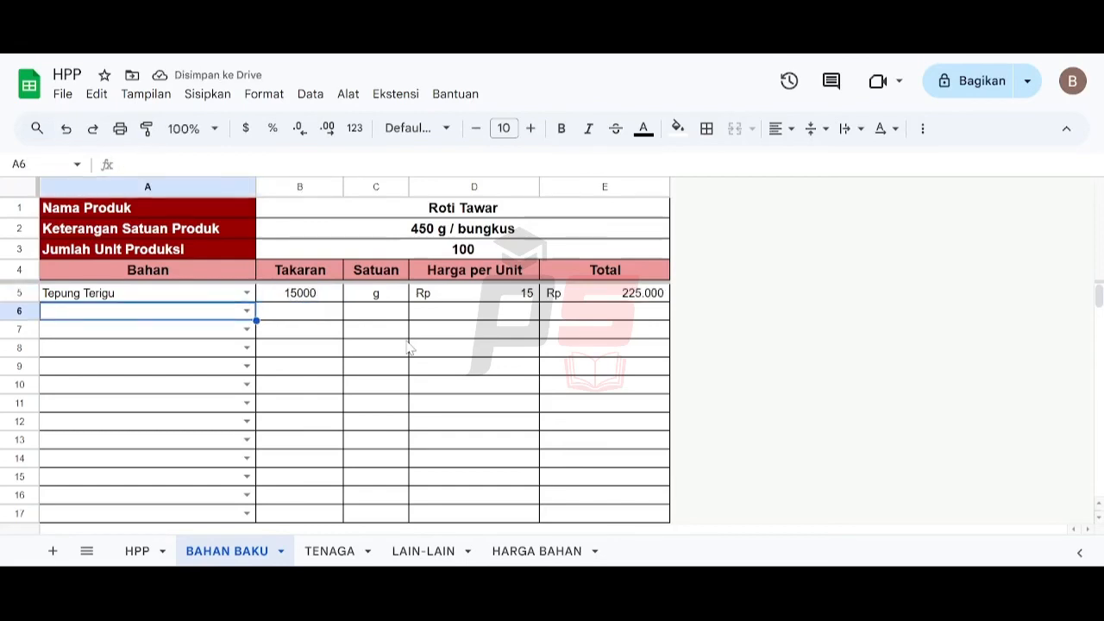
text(tel)
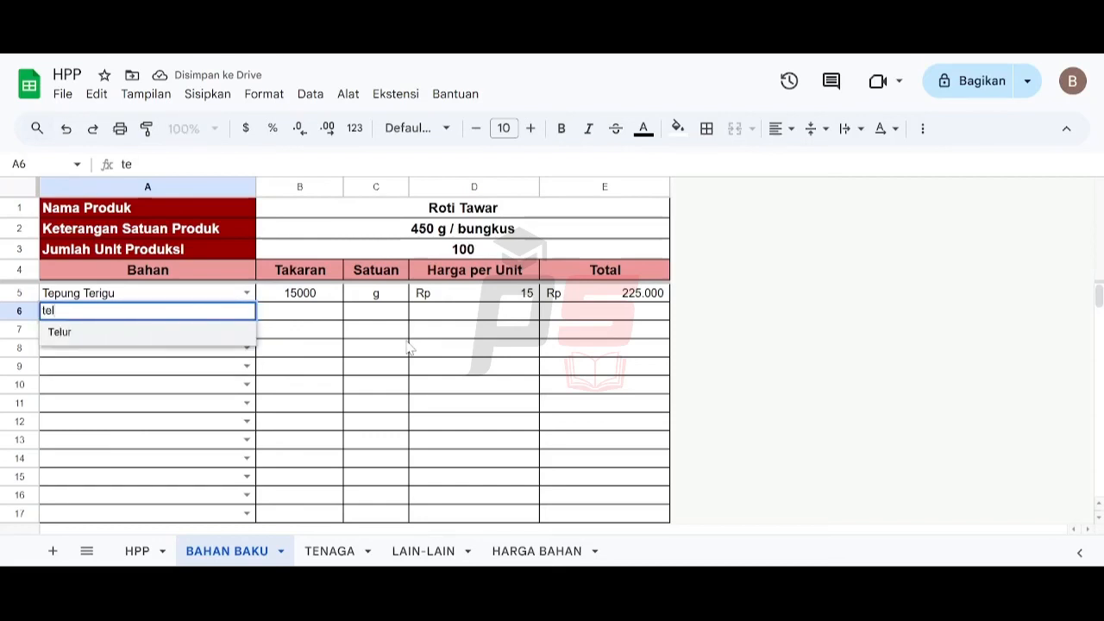
key(Return)
key(Right)
key(Up)
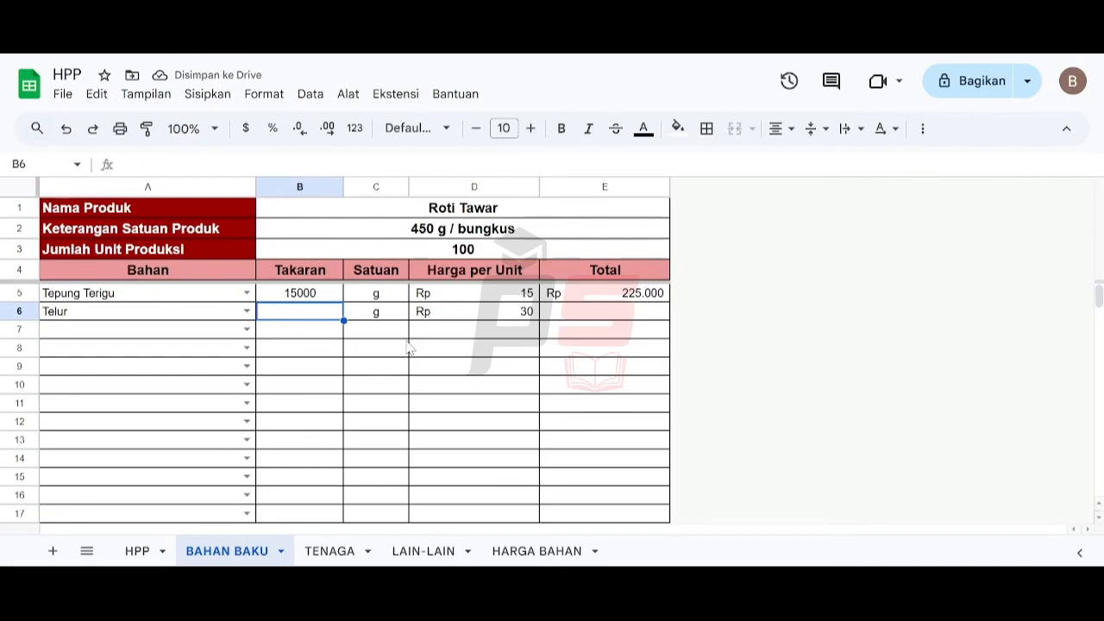
text(3000)
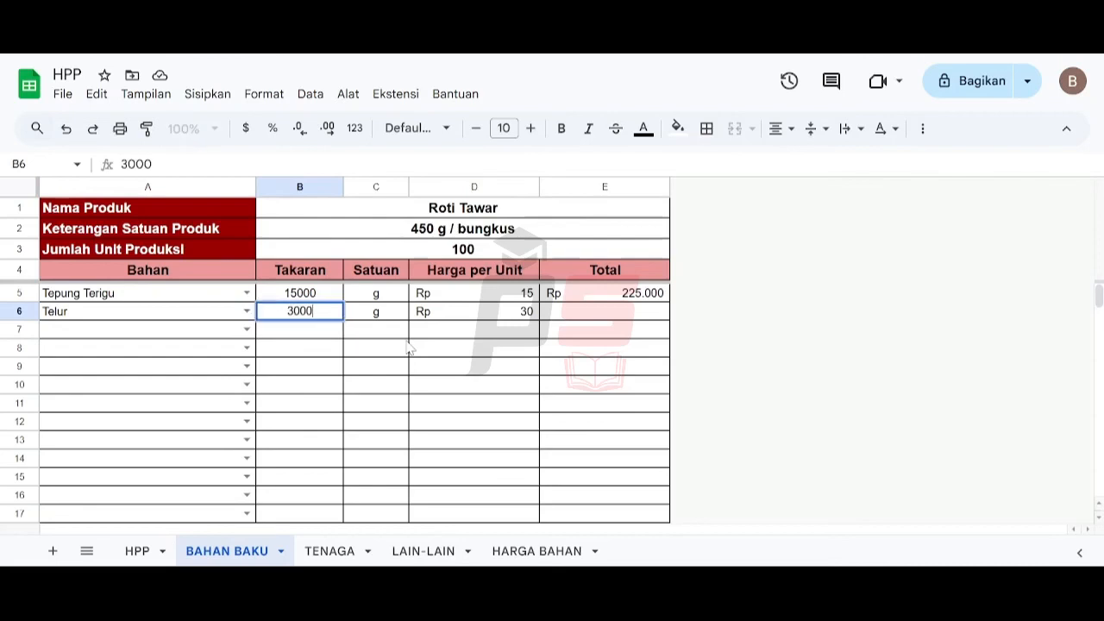
key(Return)
- Add Susu sapi as the third ingredient with a Takaran of 4000
key(Left)
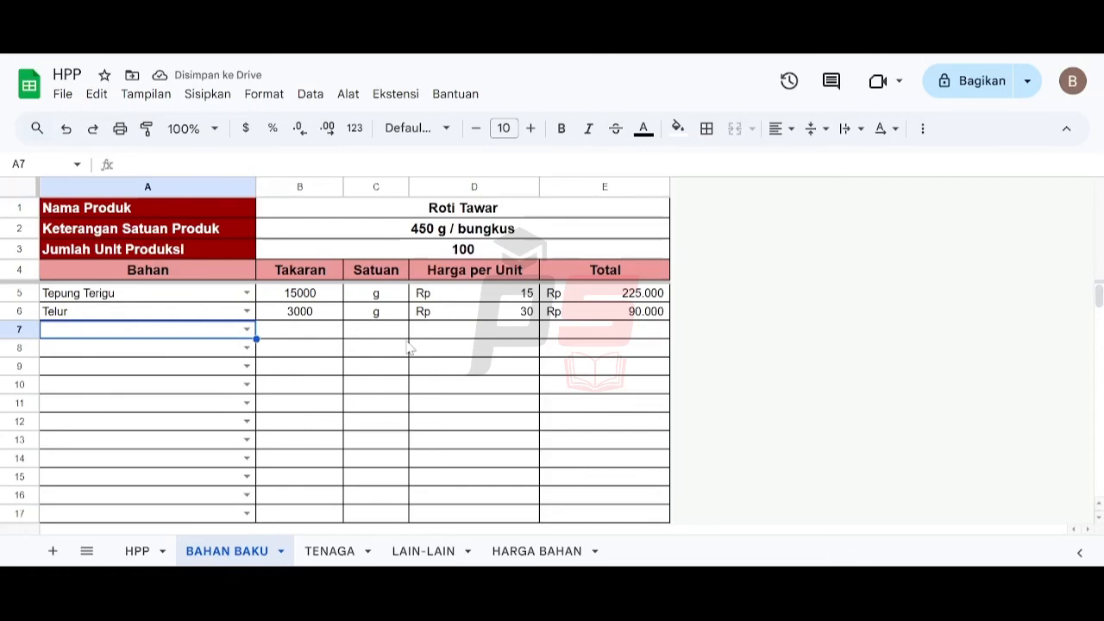
text(su)
key(Return)
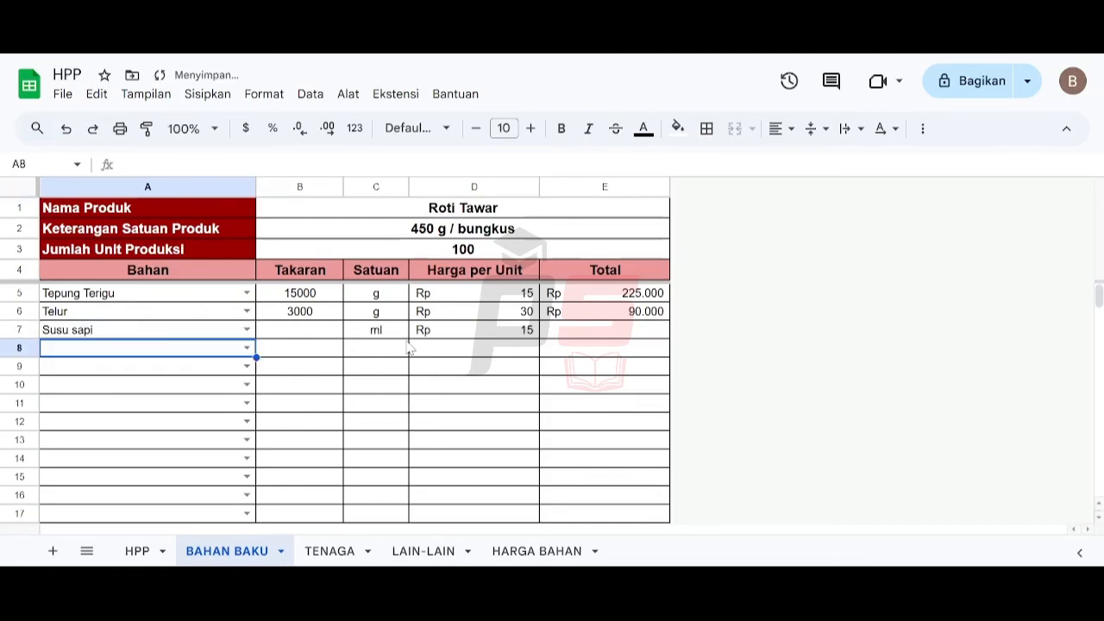
key(Right)
key(Up)
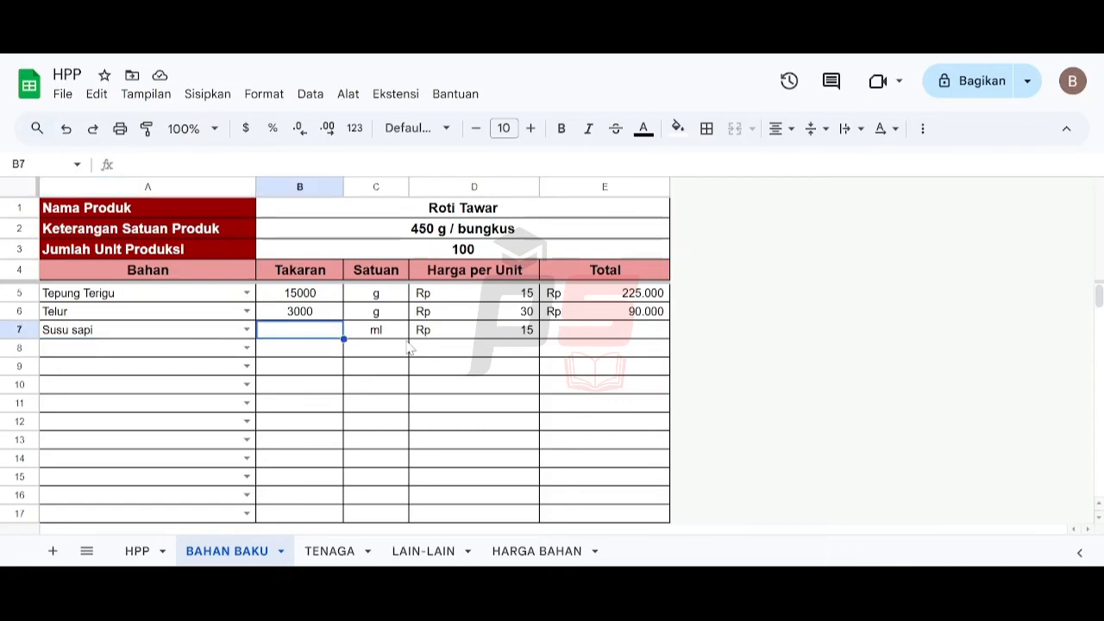
text(4000)
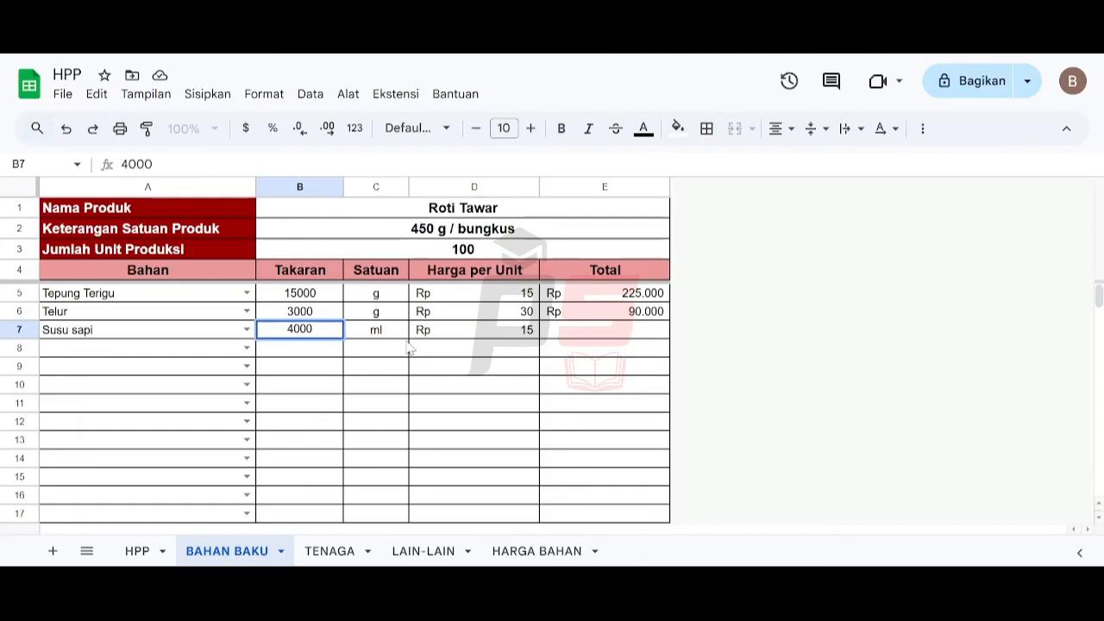
key(Return)
- Add Margarin as the fourth ingredient with a Takaran of 2500
key(Left)
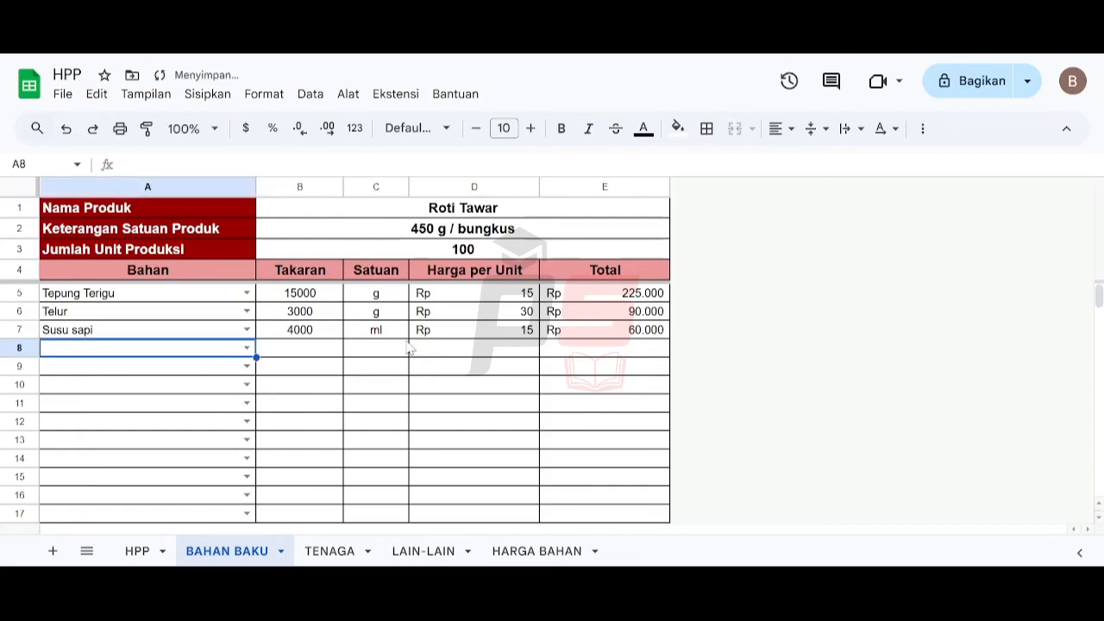
text(marg)
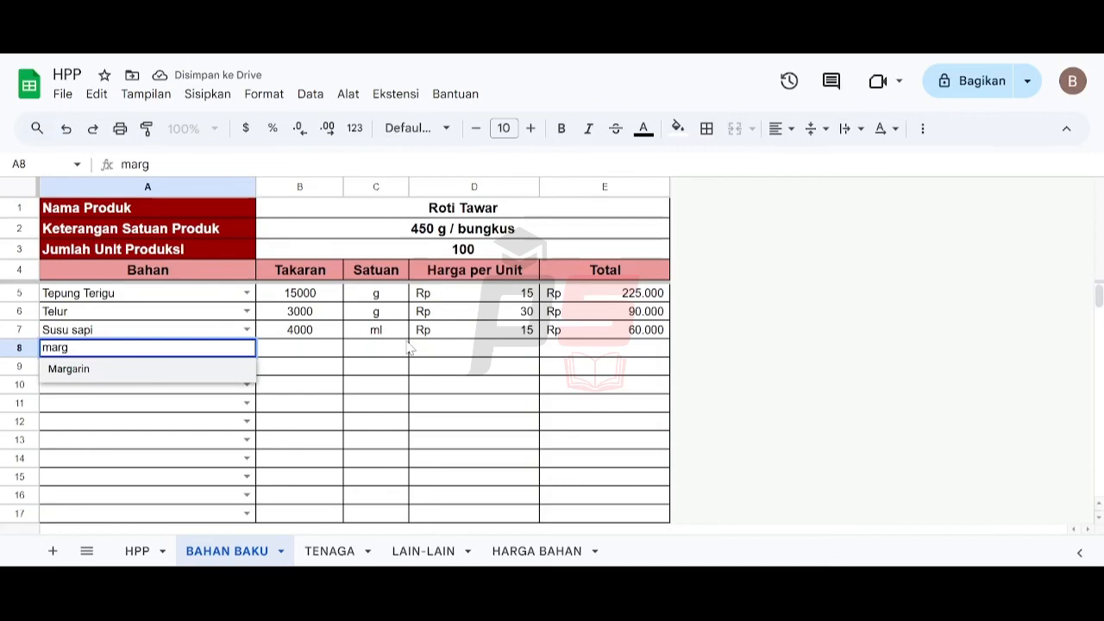
key(Return)
key(Up)
key(Right)
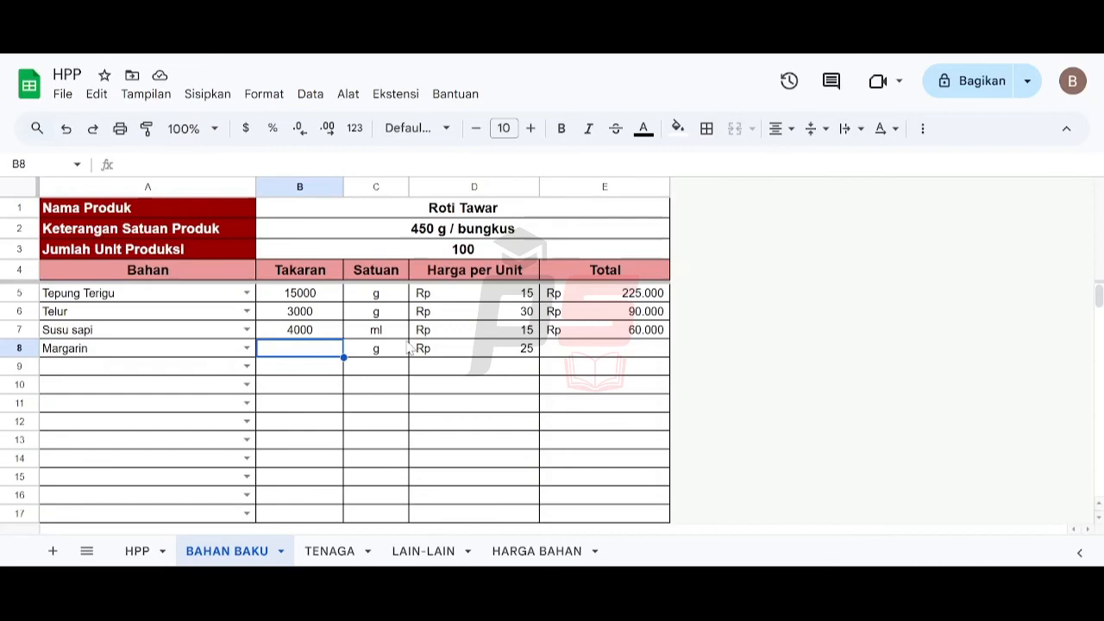
text(25)
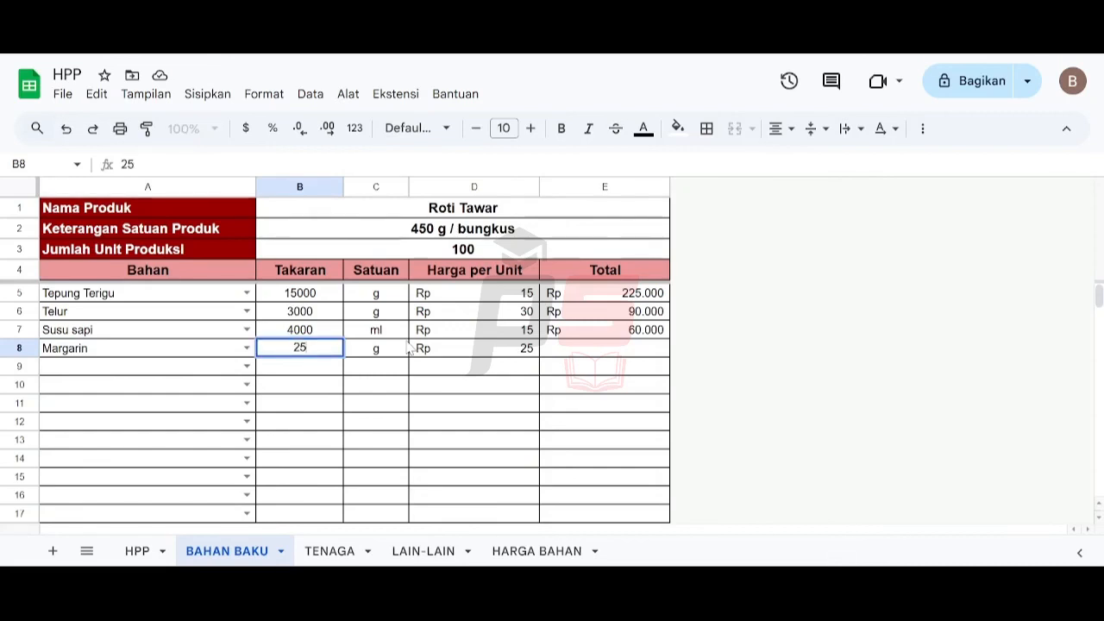
text(00)
key(Return)
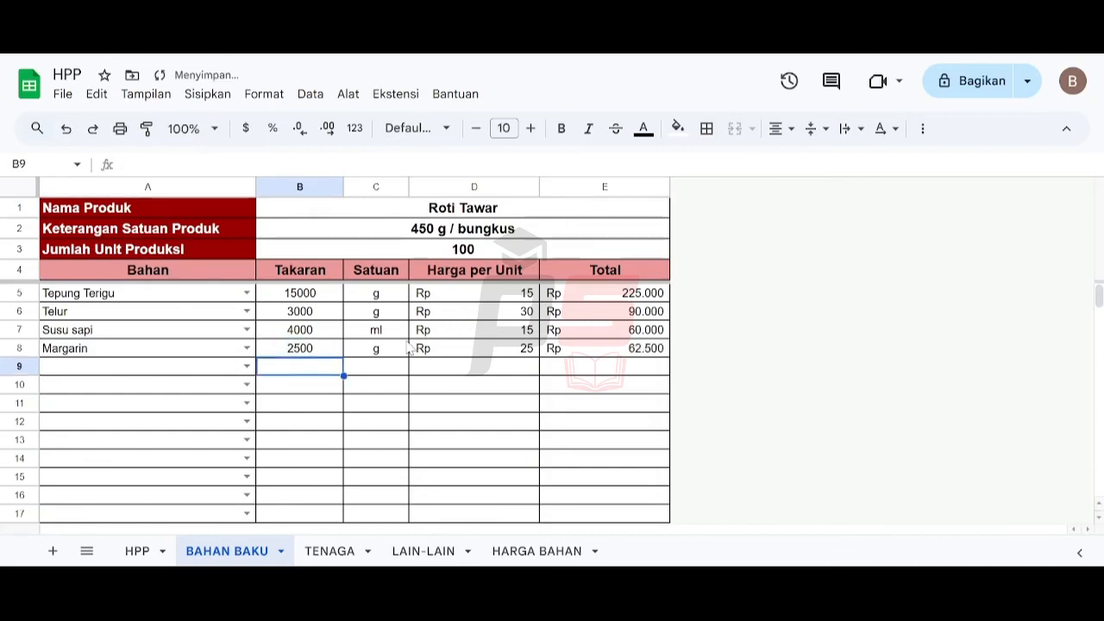
- Add Ragi as the fifth ingredient with a Takaran of 300
key(Left)
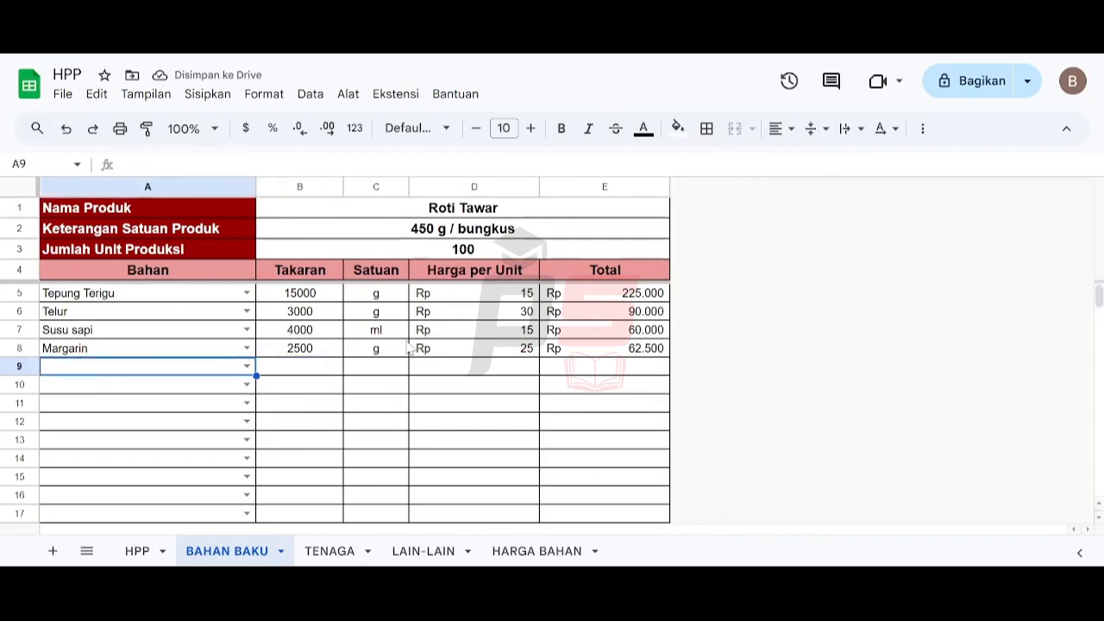
text(rag)
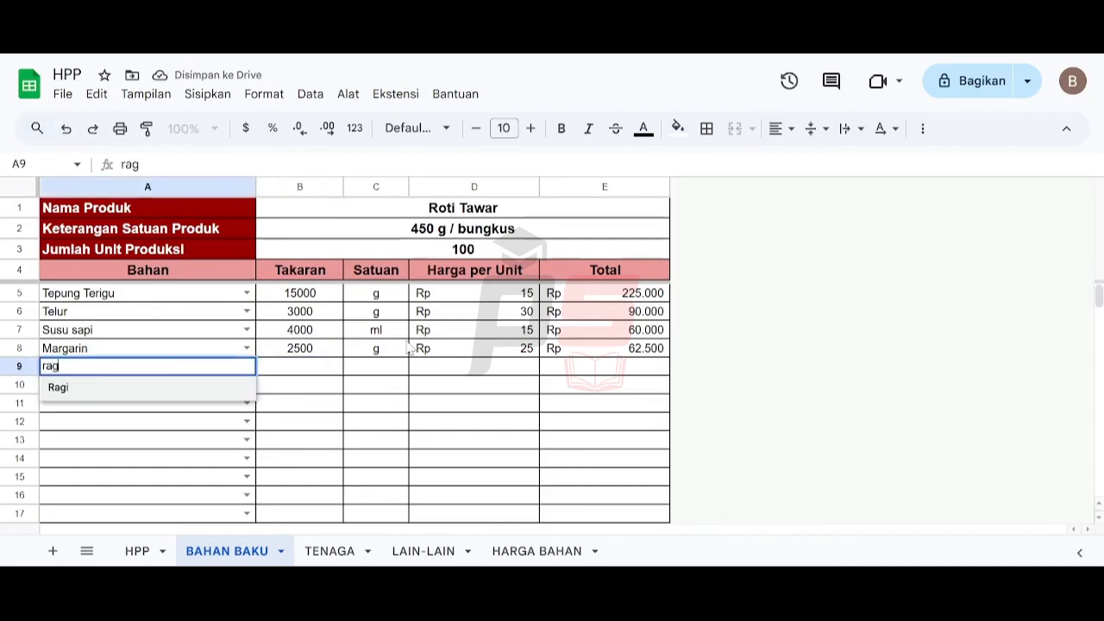
key(Return)
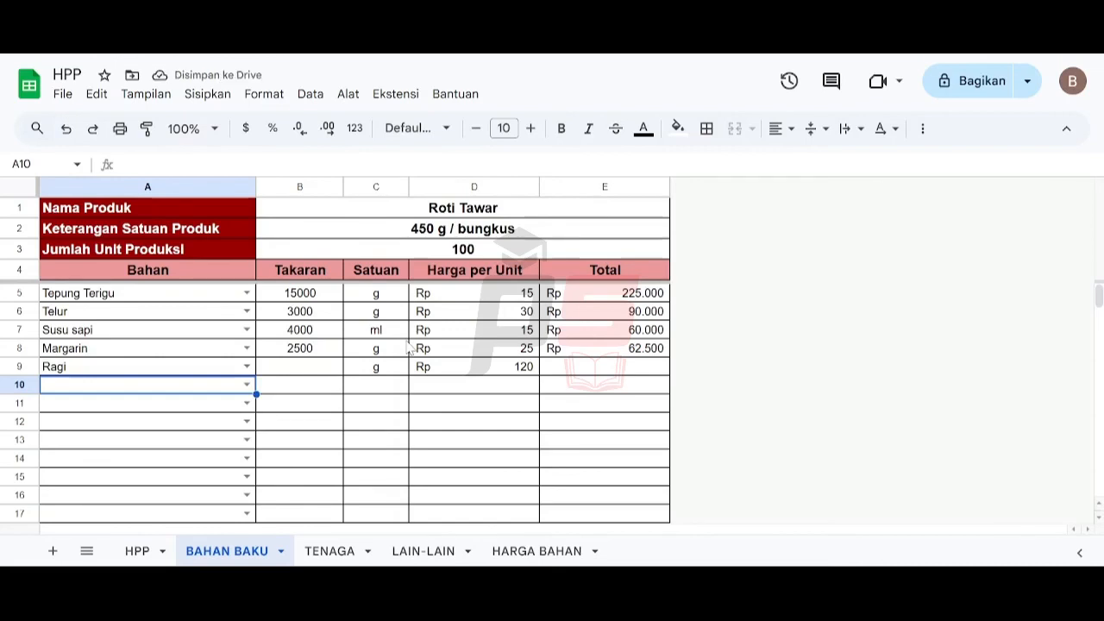
key(Right)
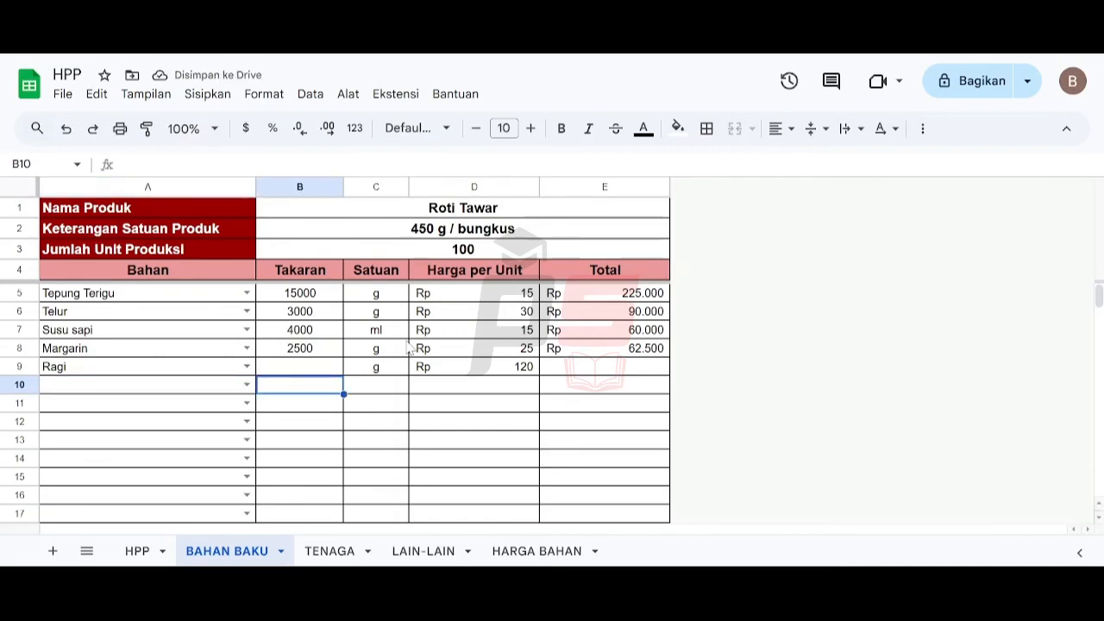
key(Up)
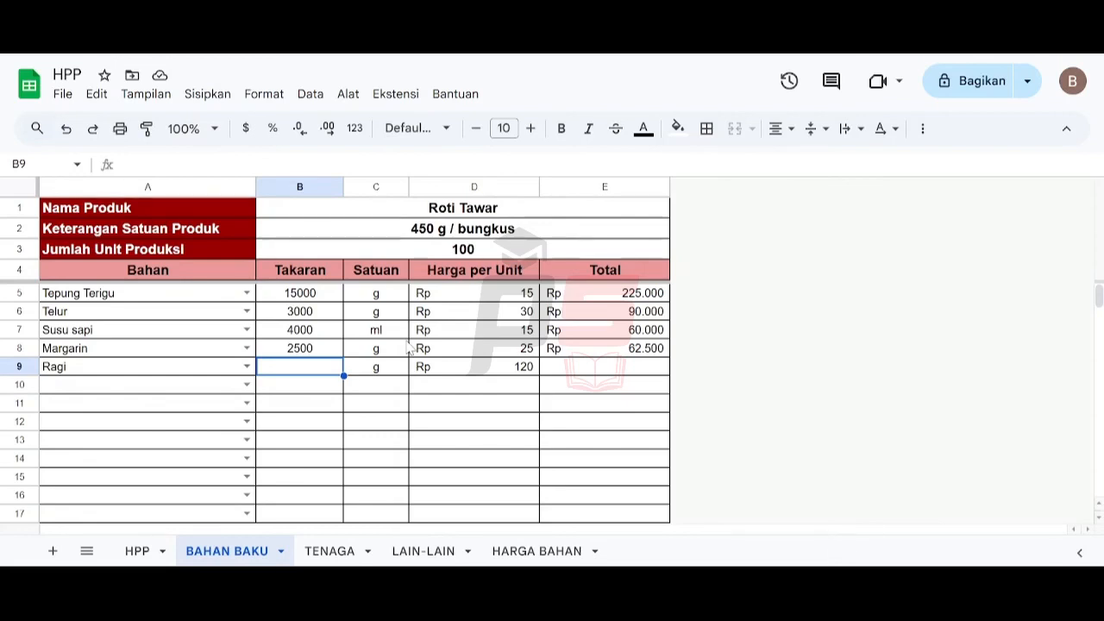
text(300)
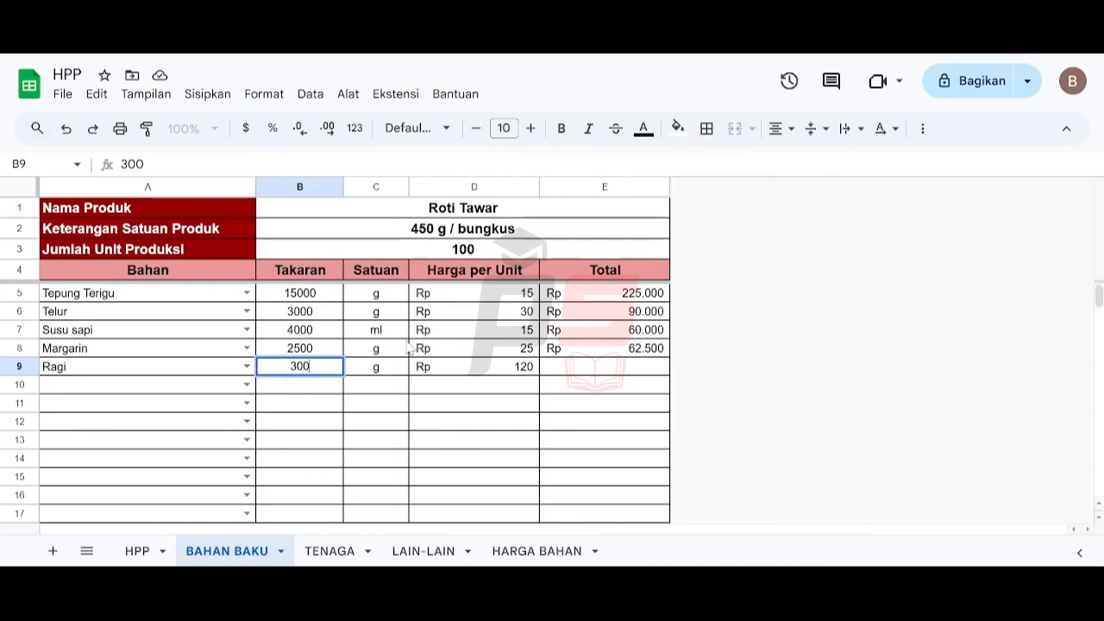
key(Return)
- Add Gula as the sixth ingredient with a Takaran of 2500
key(Left)
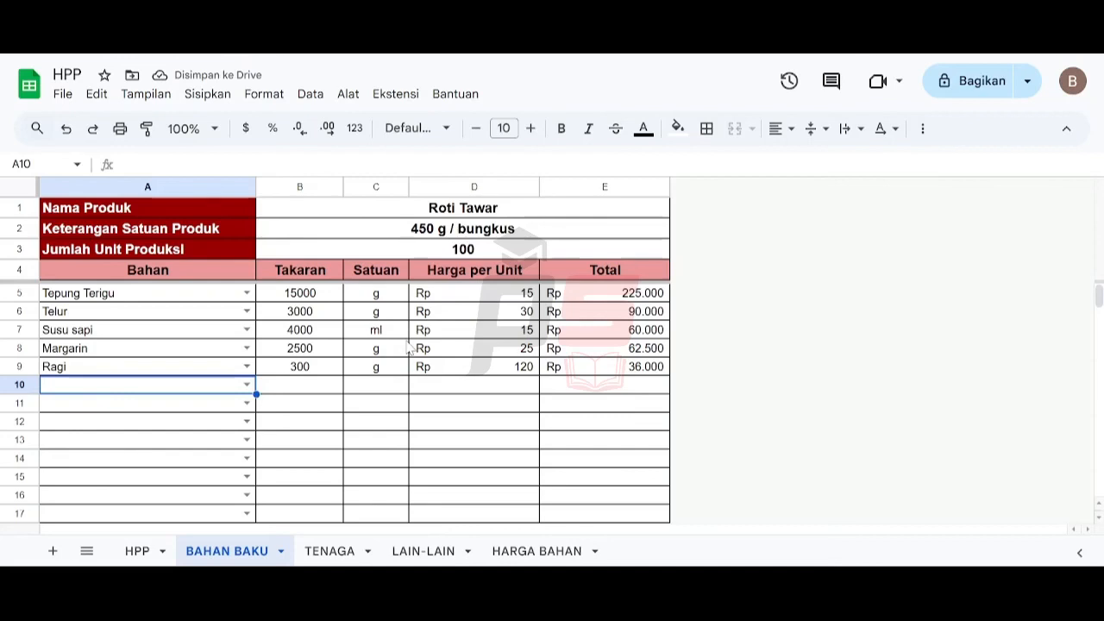
text(gu)
key(Return)
key(Right)
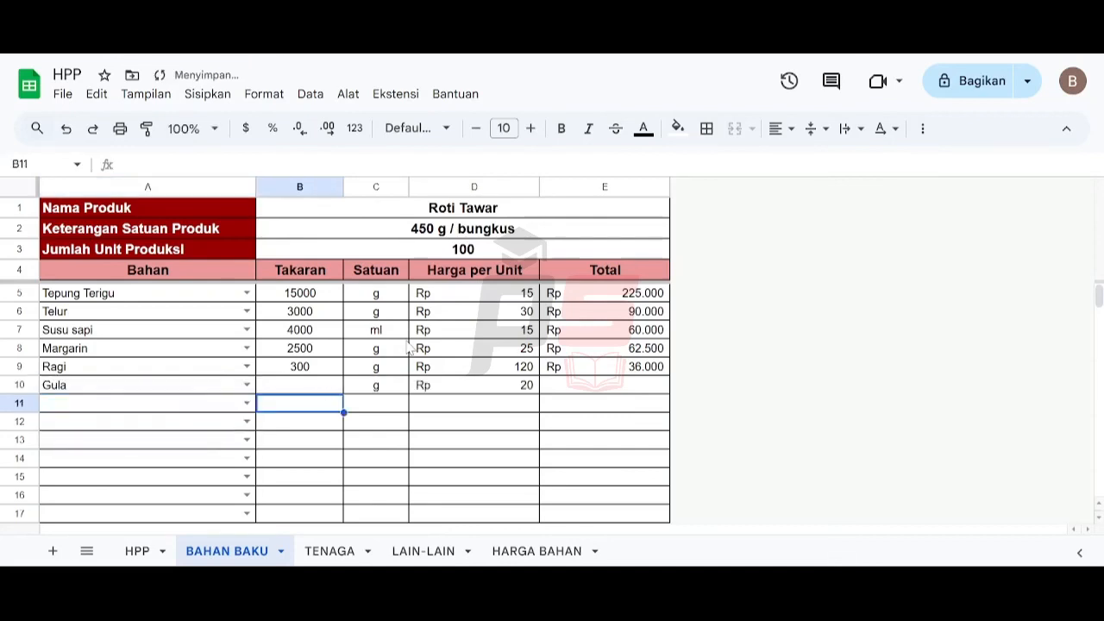
key(Up)
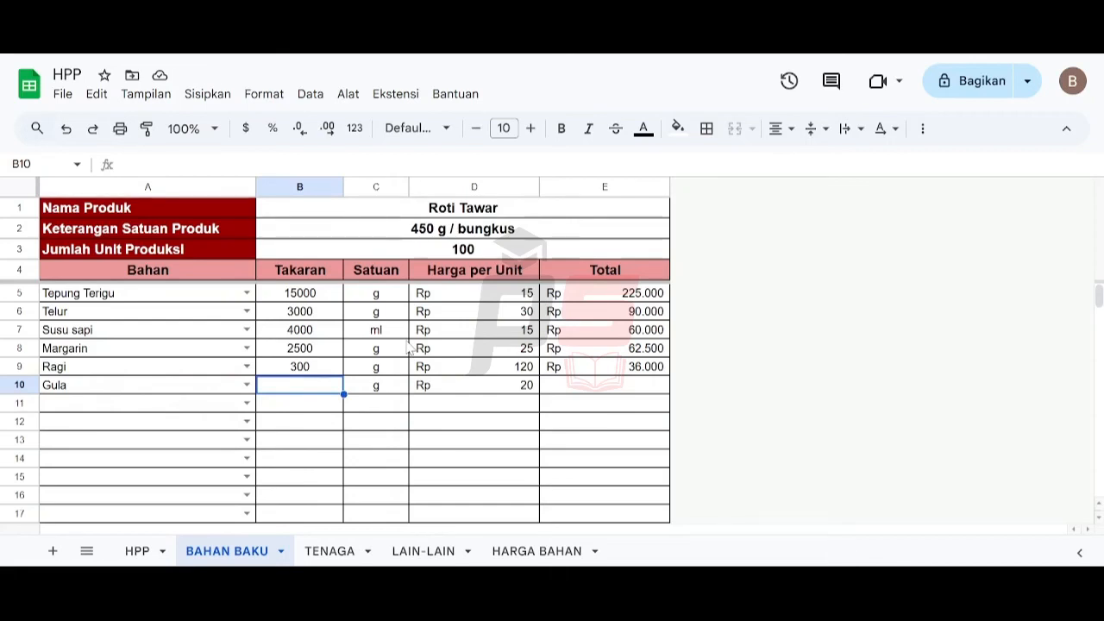
text(2500)
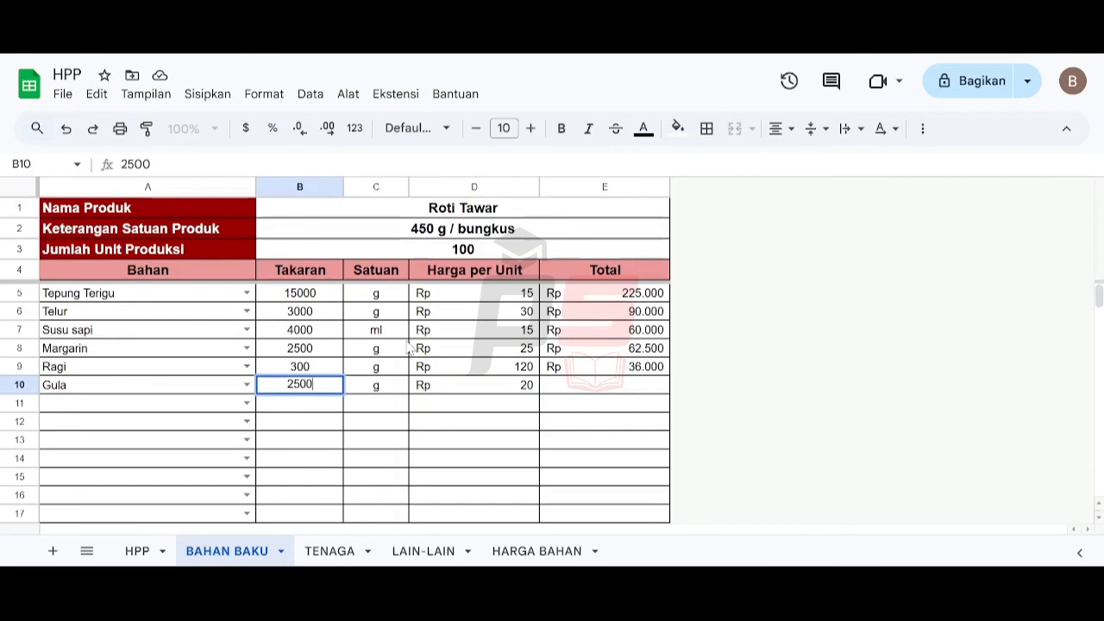
key(Return)
- Add Garam as the seventh ingredient with a Takaran of 250
key(Left)
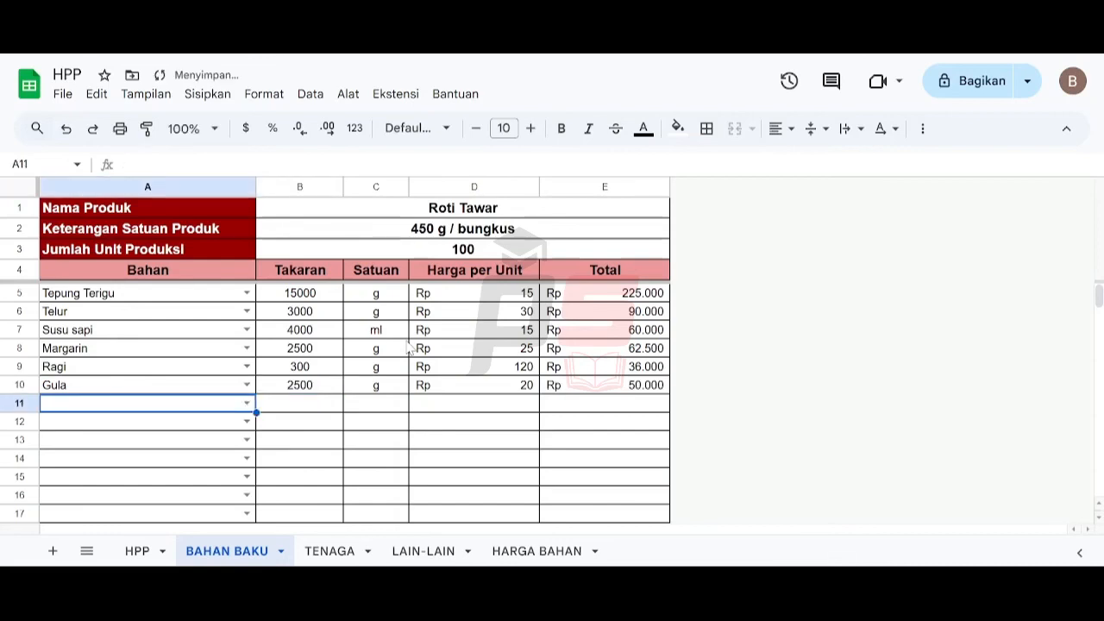
text(gar)
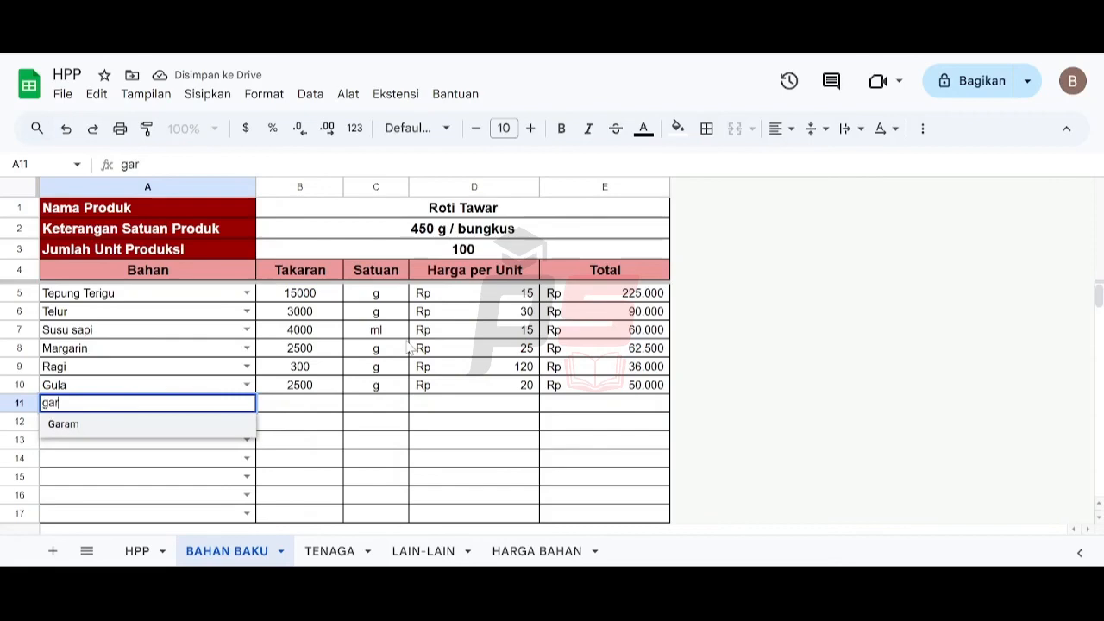
key(Return)
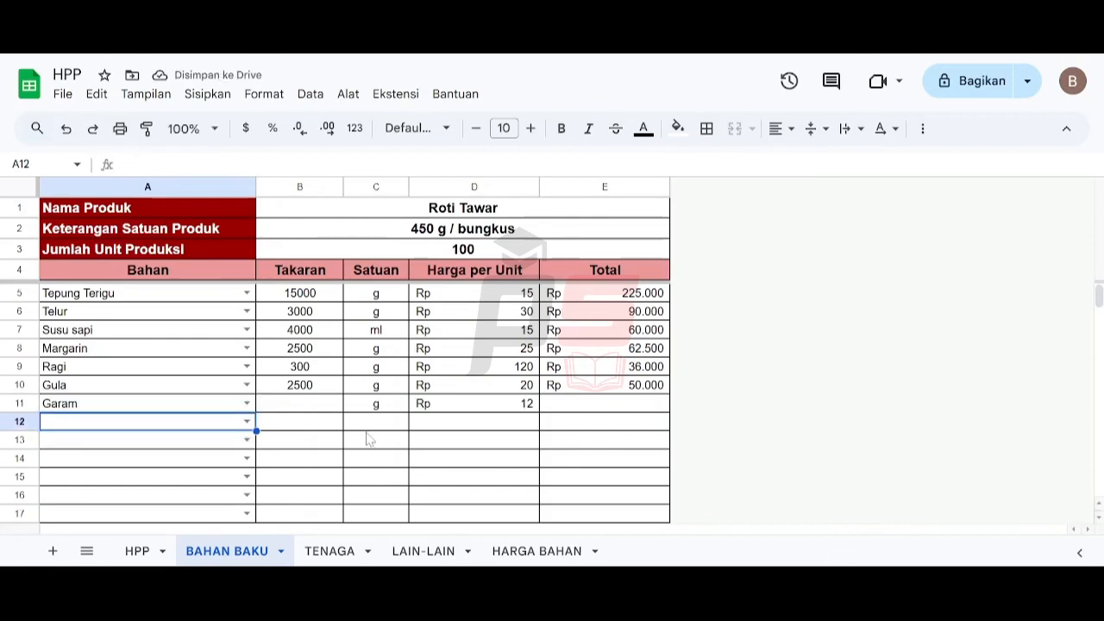
click(338, 409)
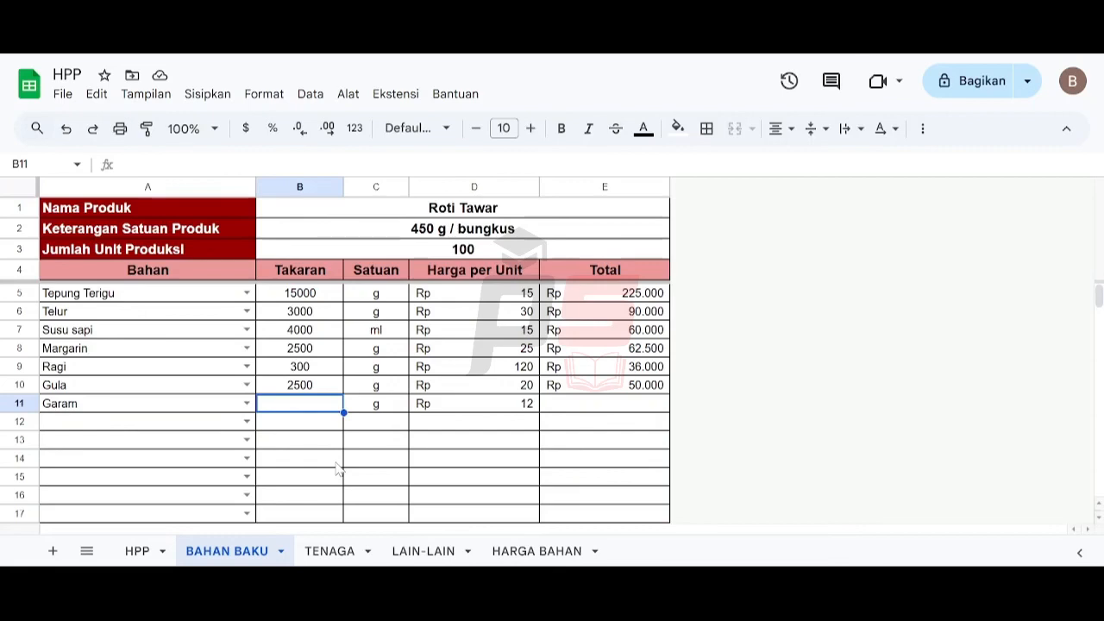
text(250)
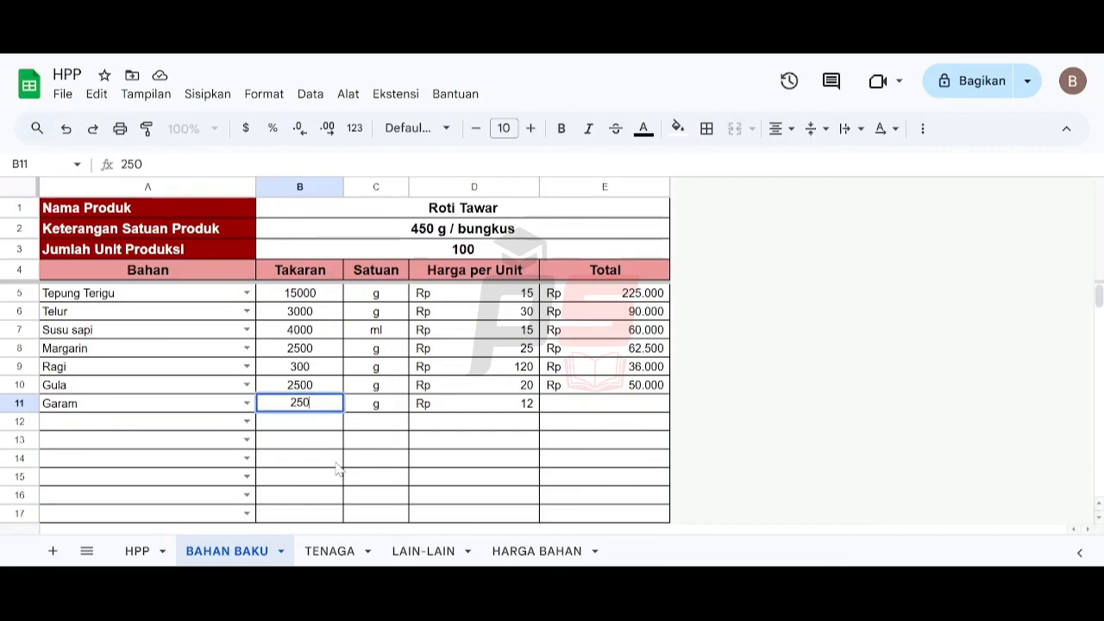
key(Return)
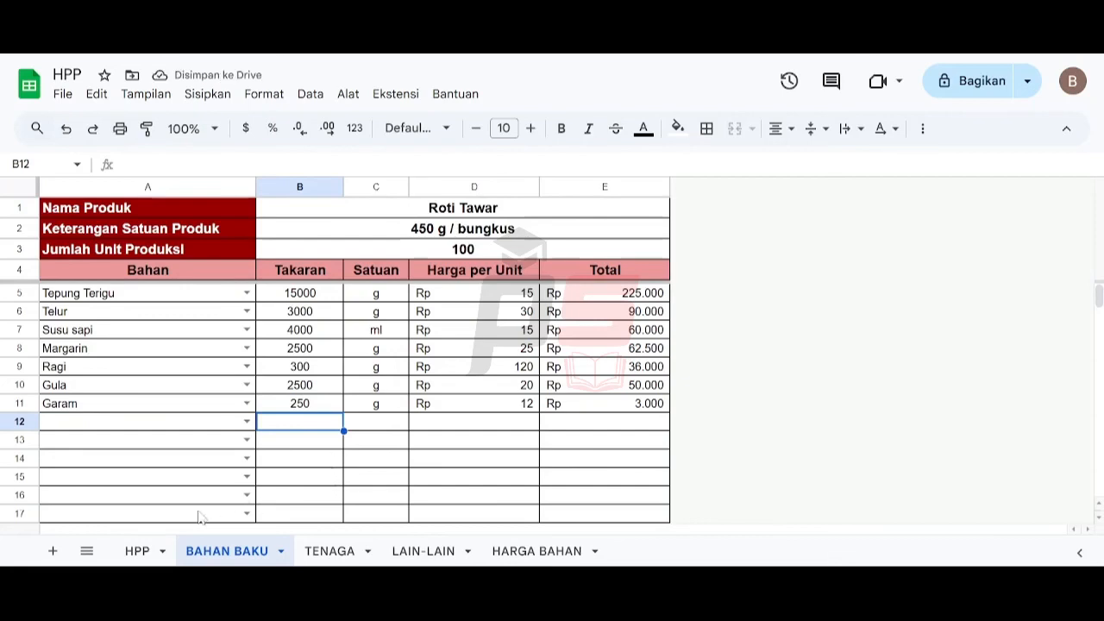
- Open the HPP sheet and inspect the formula in the Biaya Bahan Baku cell
click(136, 553)
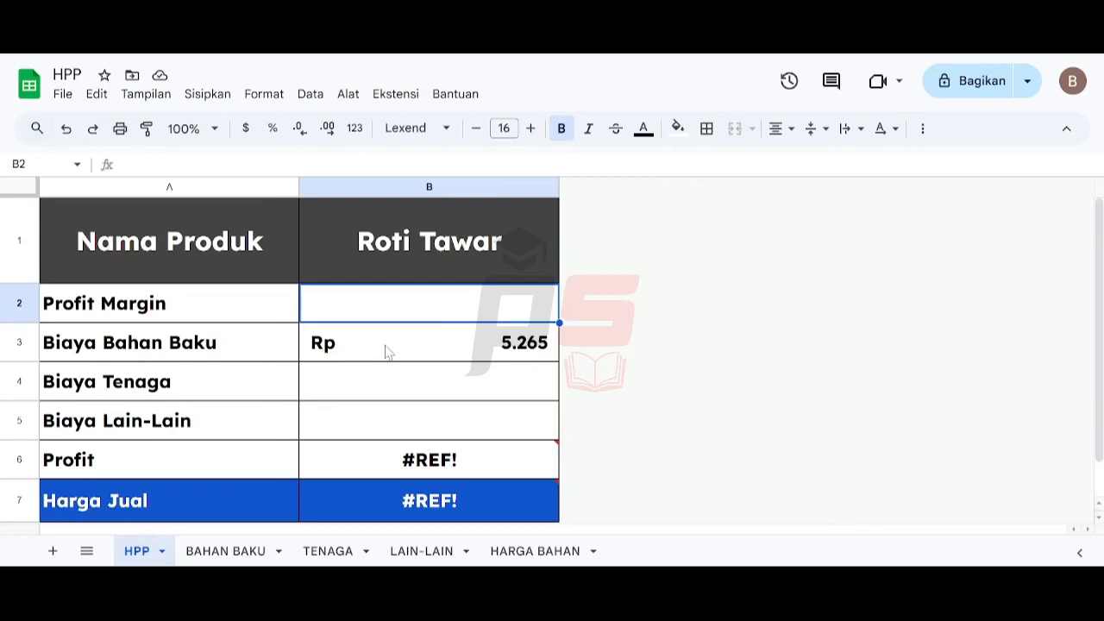
click(417, 357)
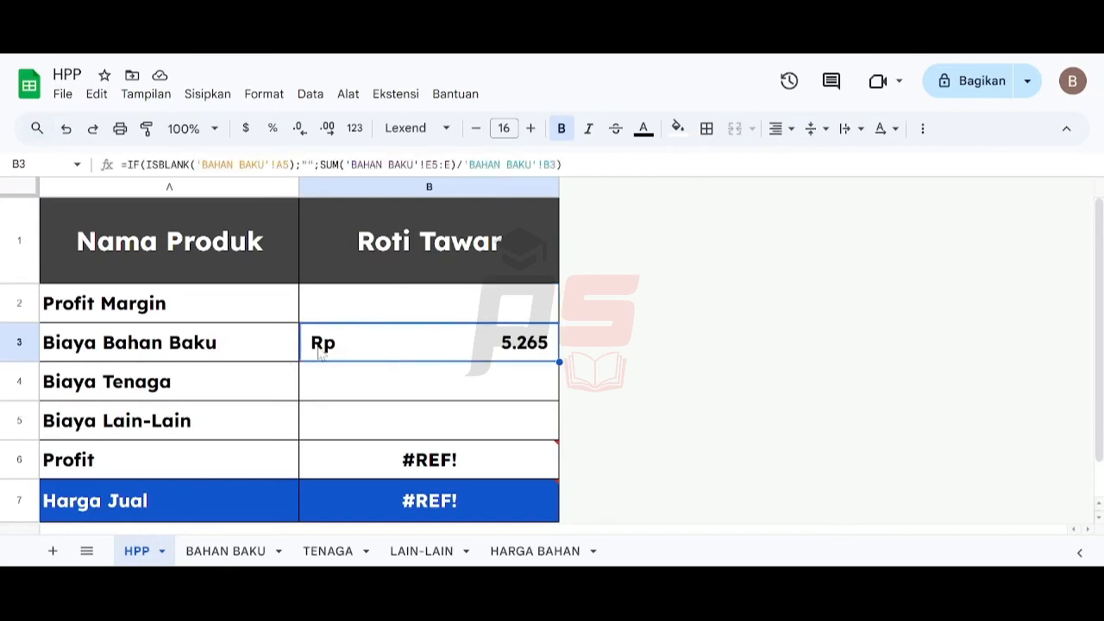